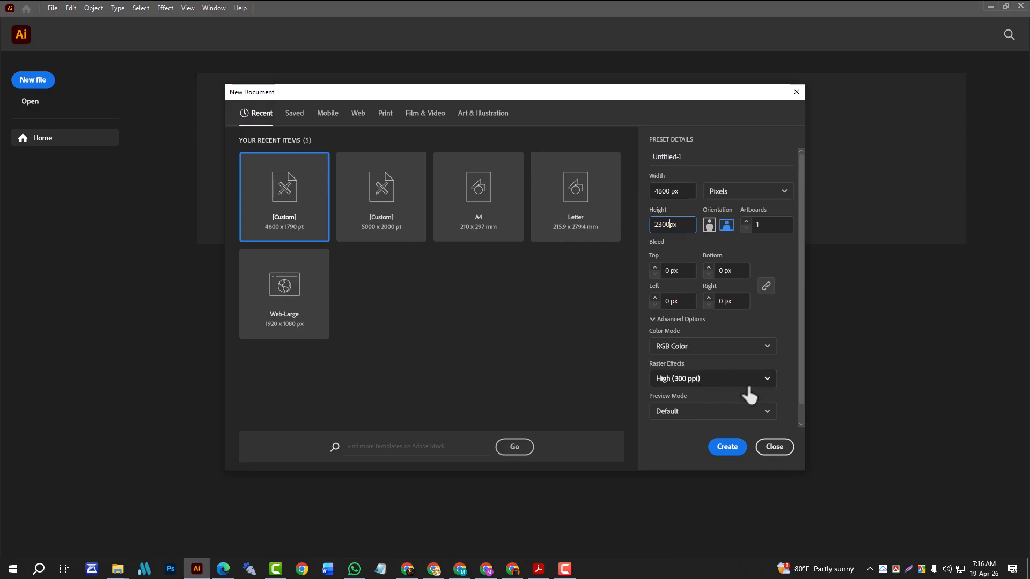
Create the new 4800 × 2300 px landscape document with RGB color mode and High (300 ppi) raster effects
click(731, 449)
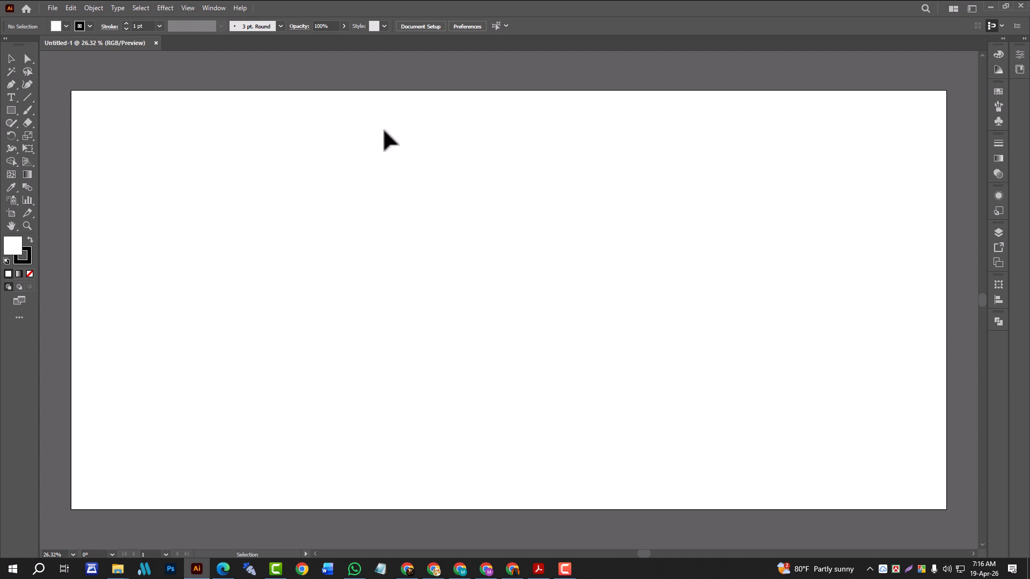
Draw a wide horizontal rectangle about 4091 × 221 px near the top of the artboard
click(11, 110)
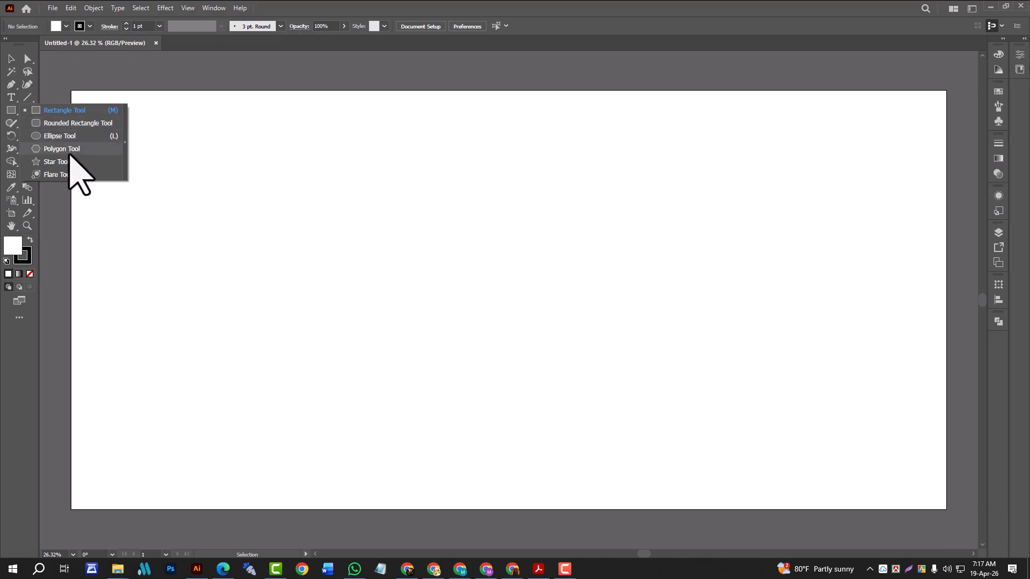
click(74, 111)
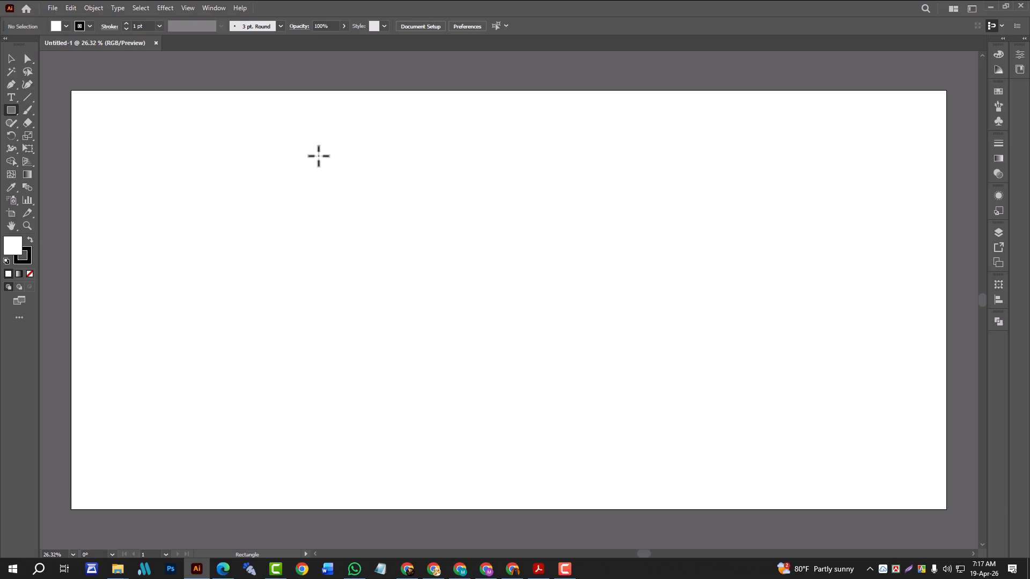
click(11, 59)
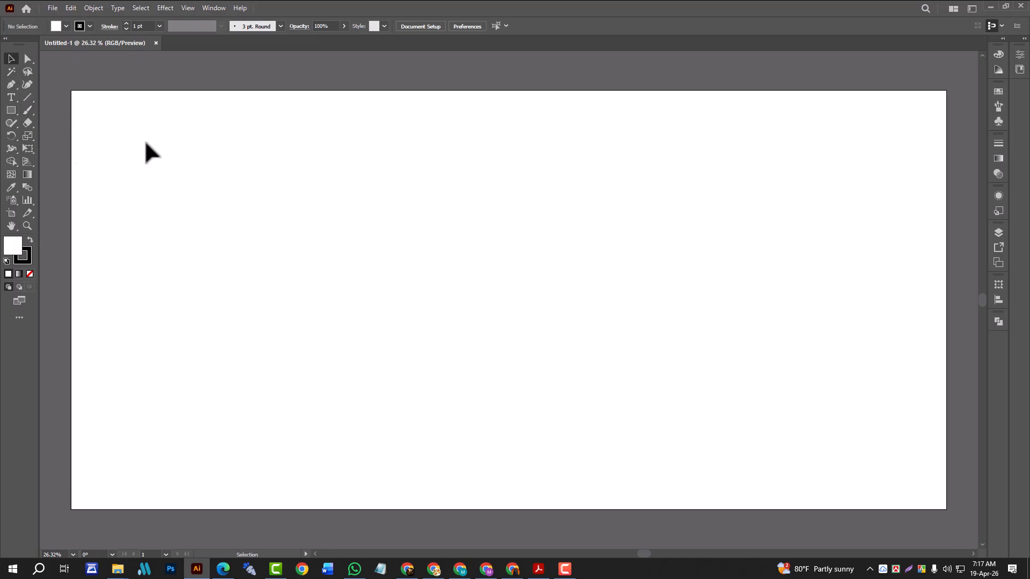
click(11, 110)
click(63, 110)
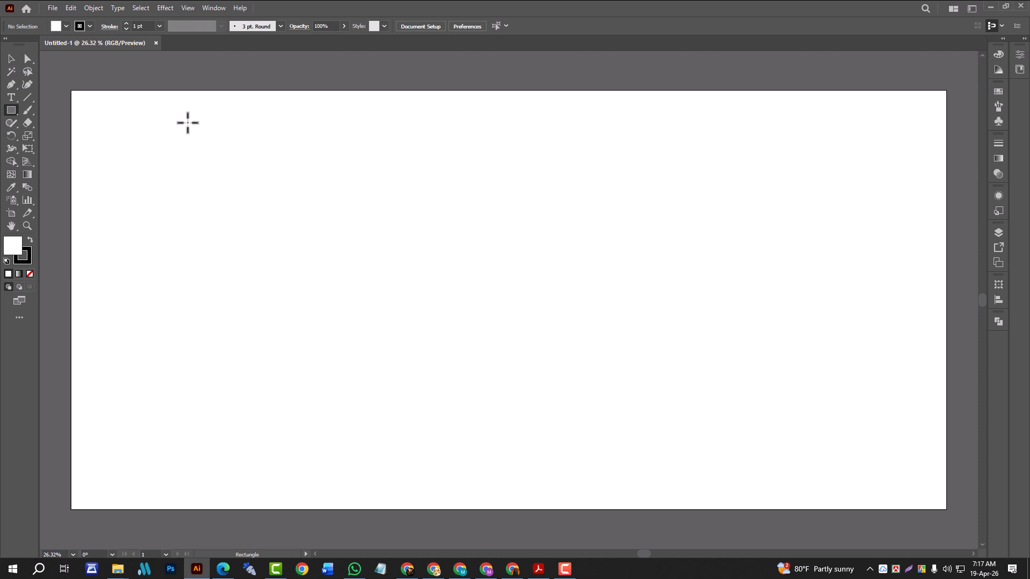
drag(187, 122, 933, 162)
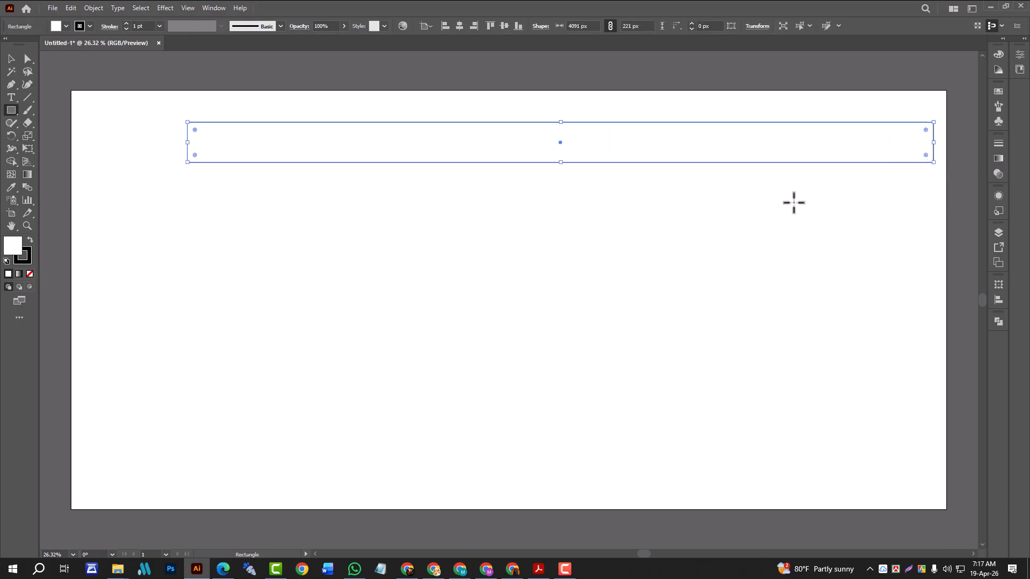
Fill the wide rectangle with pure red, FF0000
double_click(12, 247)
drag(381, 279, 510, 216)
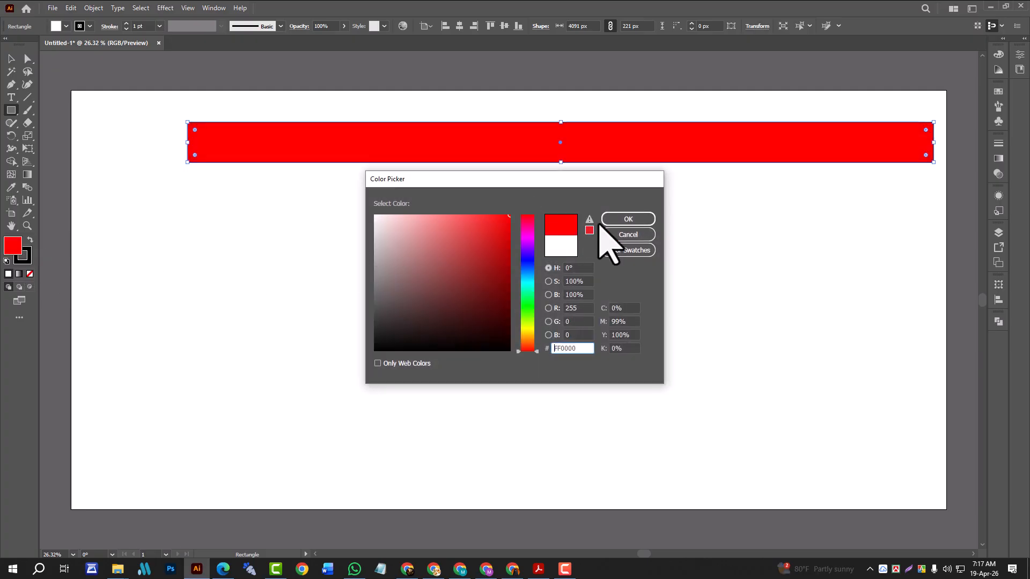
click(625, 220)
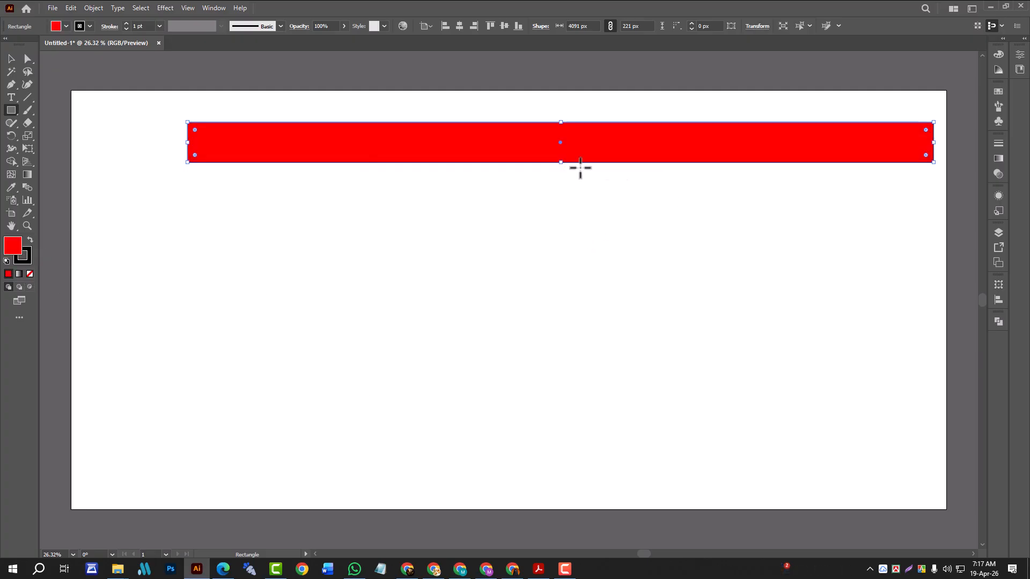
Try a smaller rectangle about 894 × 100 px below the red bar, and undo everything drawn back to the empty artboard
drag(223, 216, 387, 234)
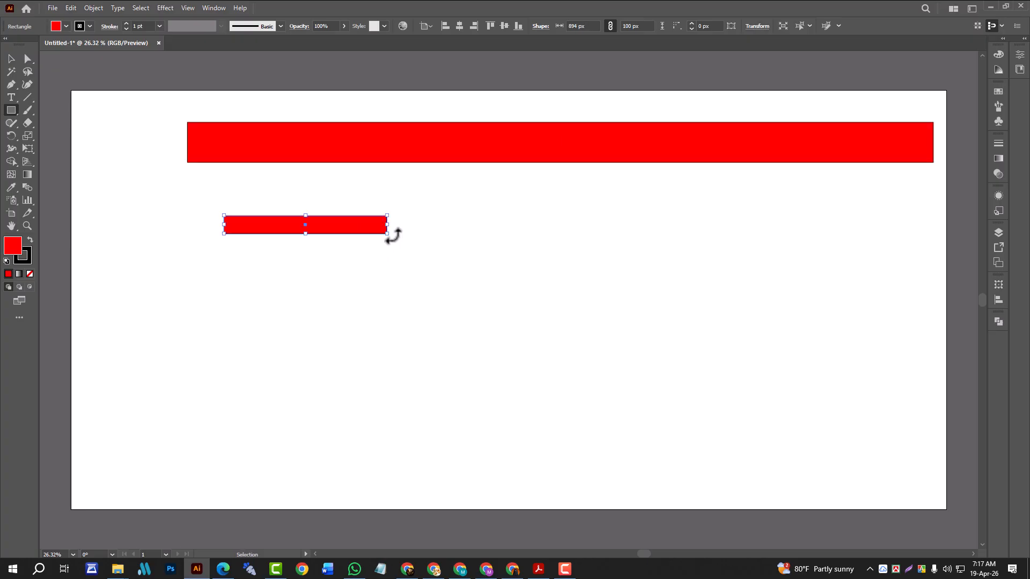
key(ctrl+z)
key(ctrl+z)
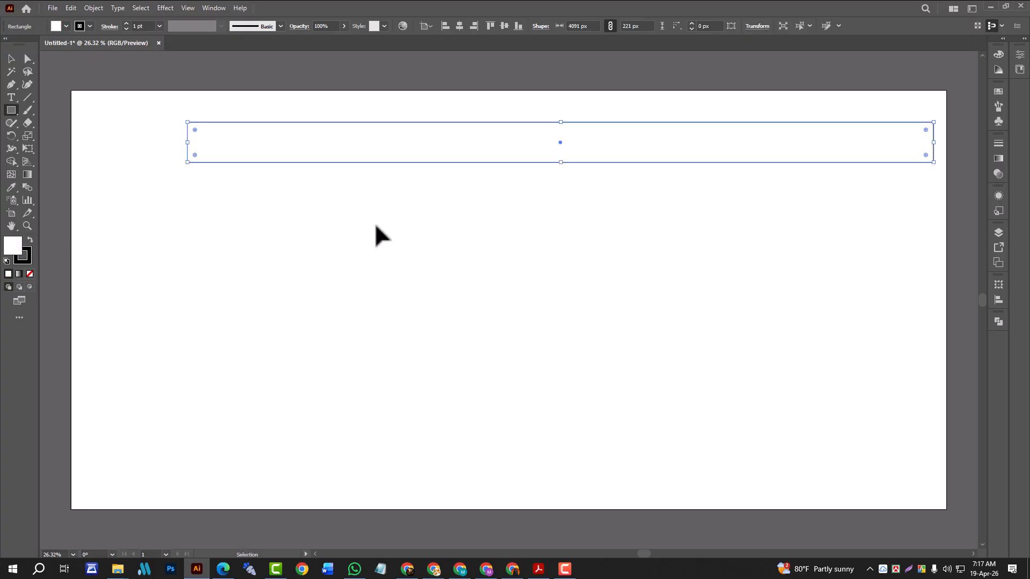
key(ctrl+z)
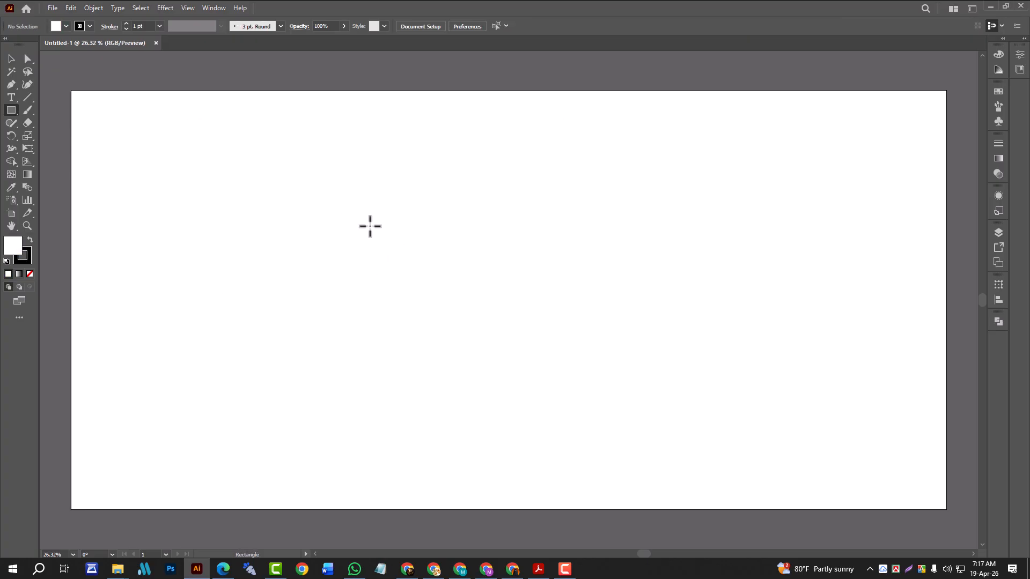
Create a rectangle exactly 4800 px wide and 300 px high and move it left over the artboard
click(210, 156)
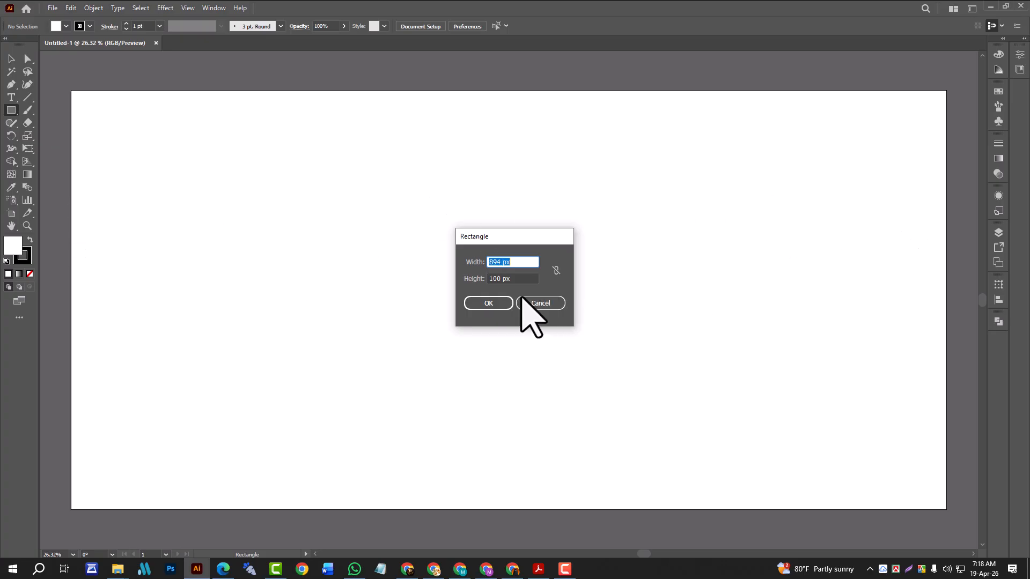
text(4800)
click(493, 276)
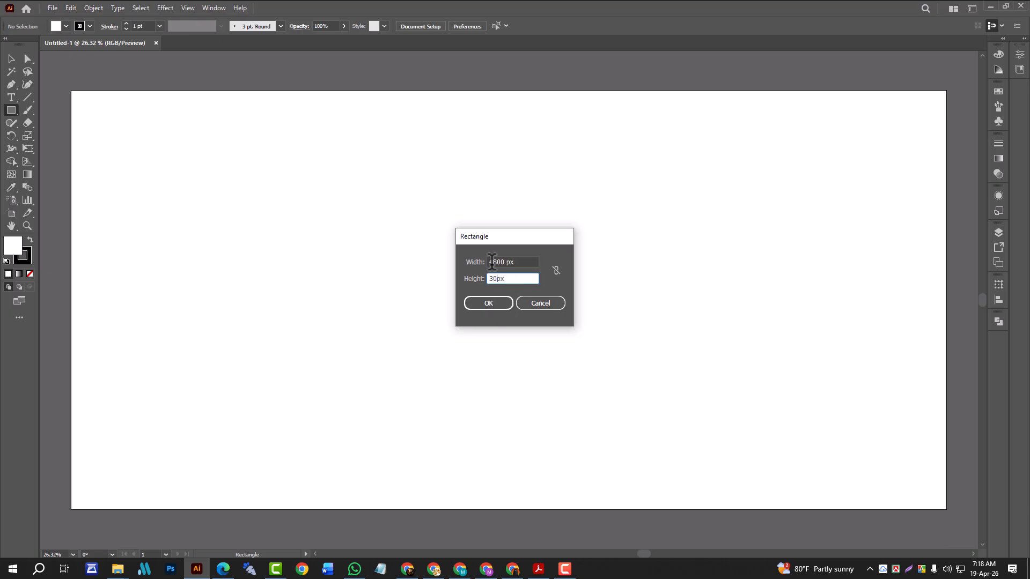
text(300)
click(492, 304)
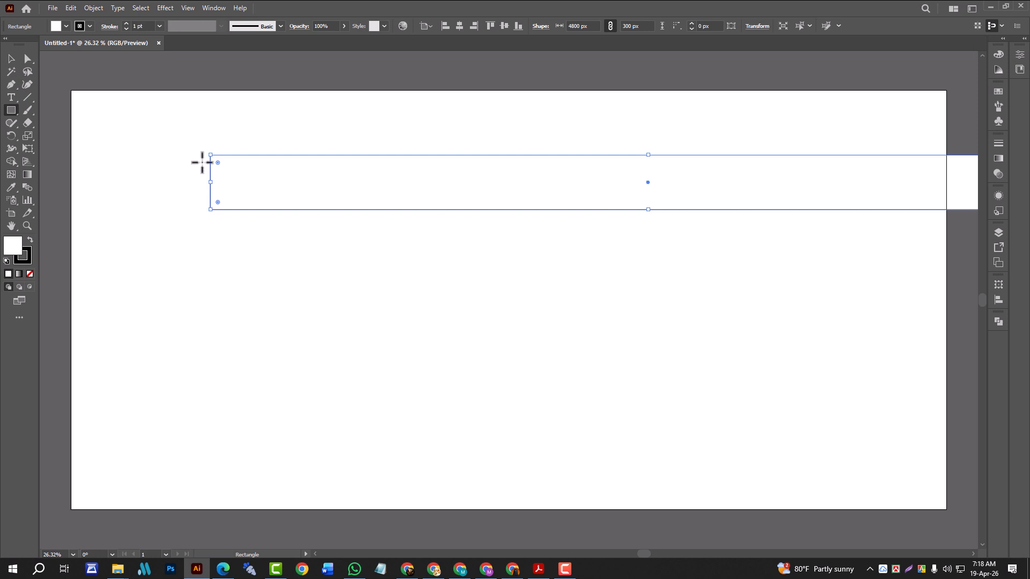
click(11, 58)
drag(453, 192, 326, 185)
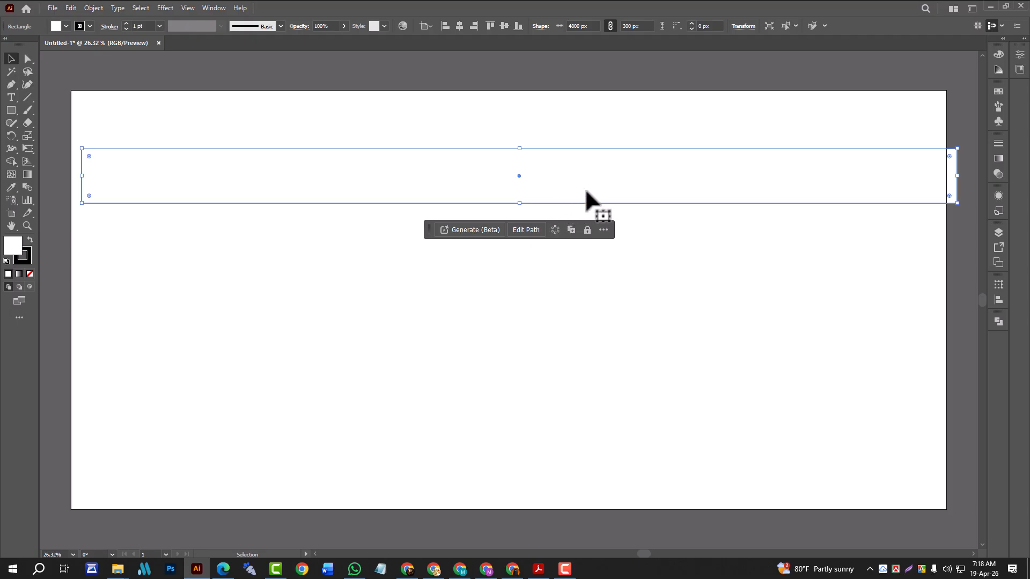
Fill the 4800 × 300 px rectangle with bright blue, 0086FF
double_click(13, 246)
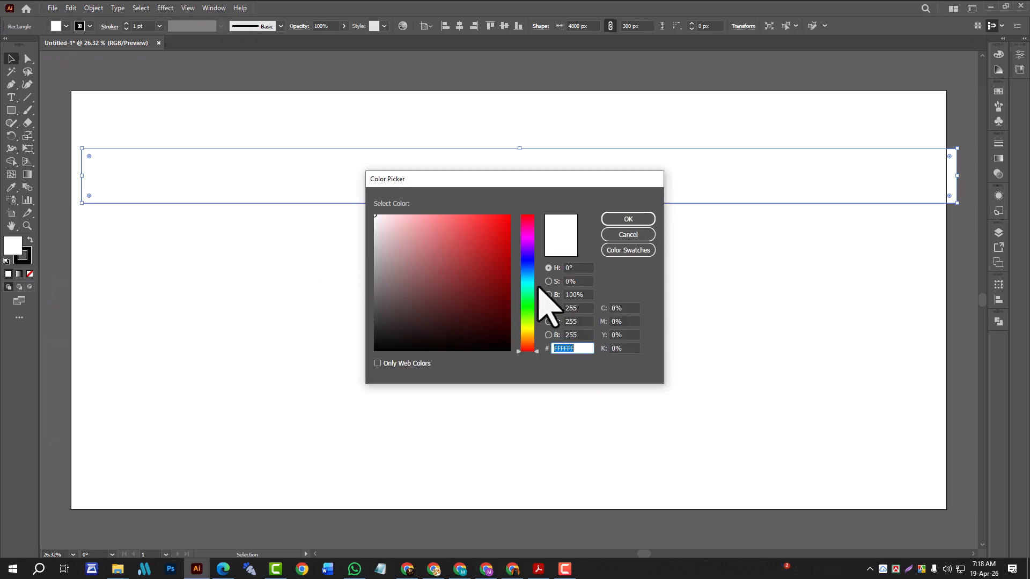
click(528, 272)
drag(504, 228, 521, 206)
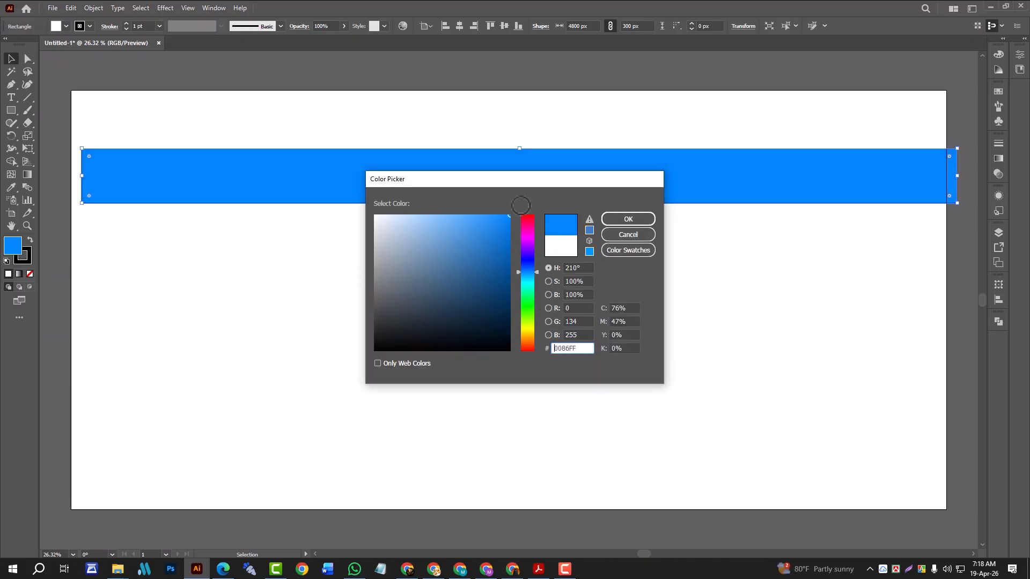
click(624, 219)
Center the blue bar horizontally on the artboard and align it to the artboard's top edge
drag(456, 196, 642, 203)
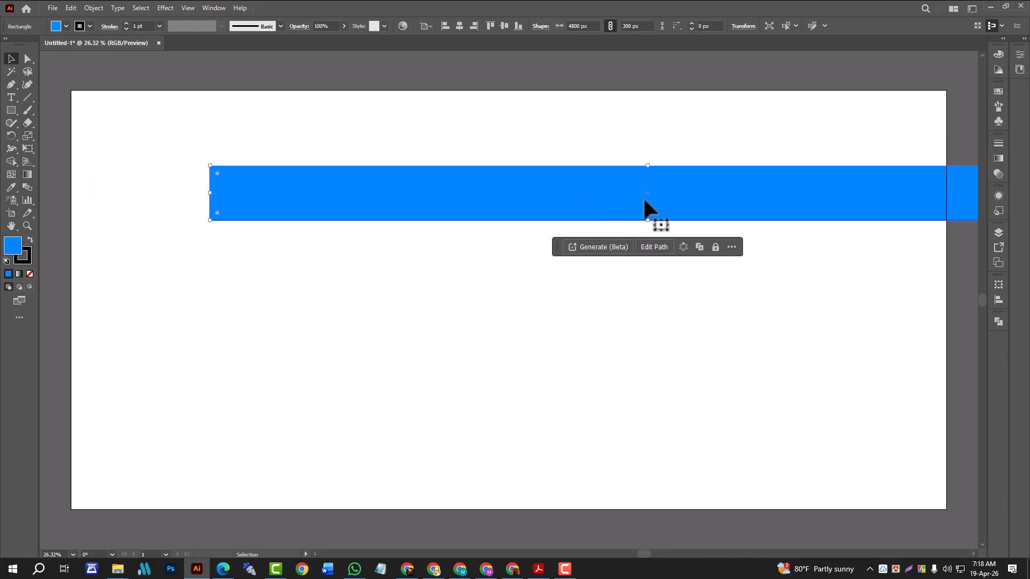
click(460, 25)
click(490, 26)
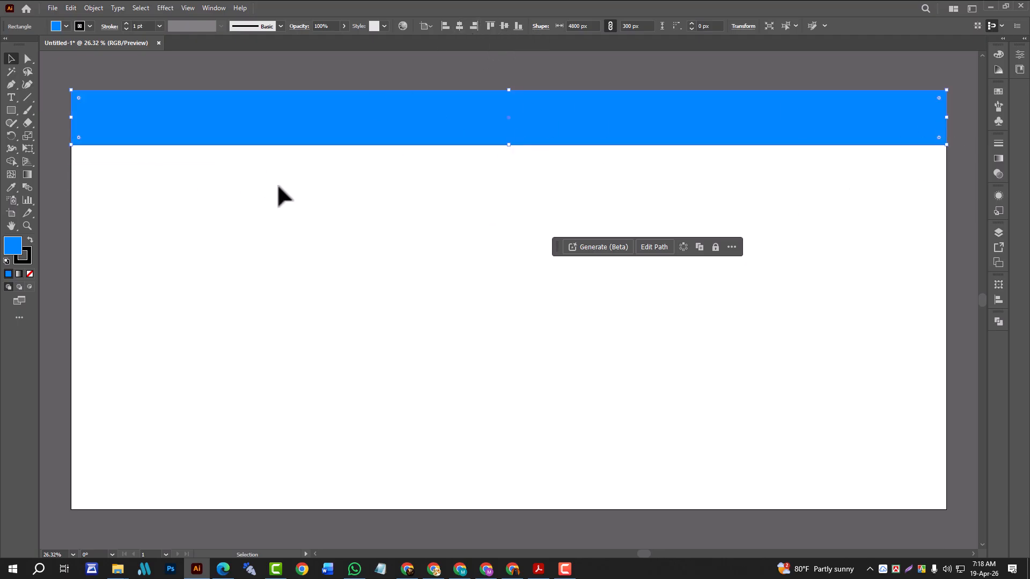
click(334, 67)
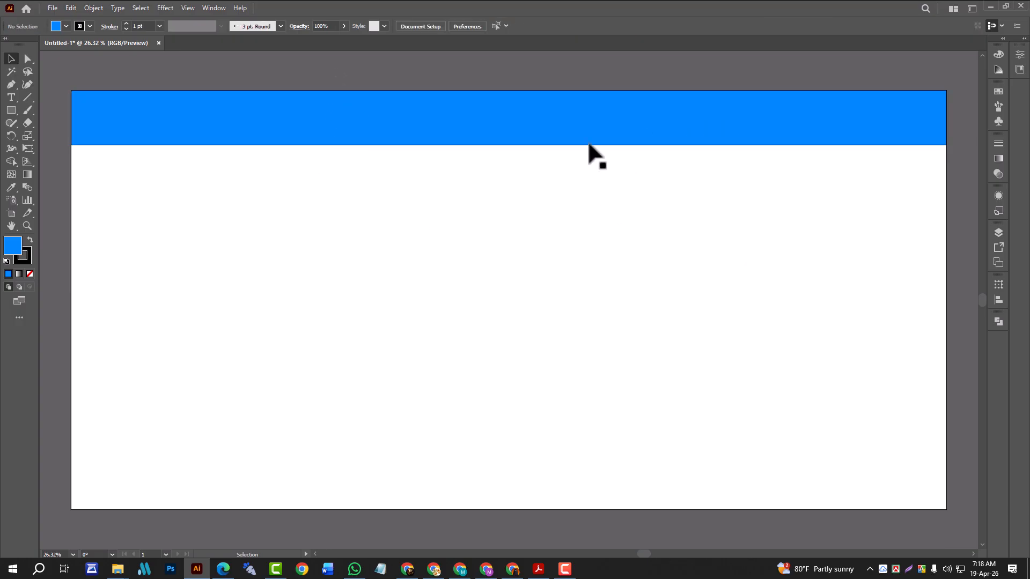
Undo the blue bar's last vertical alignment
click(27, 97)
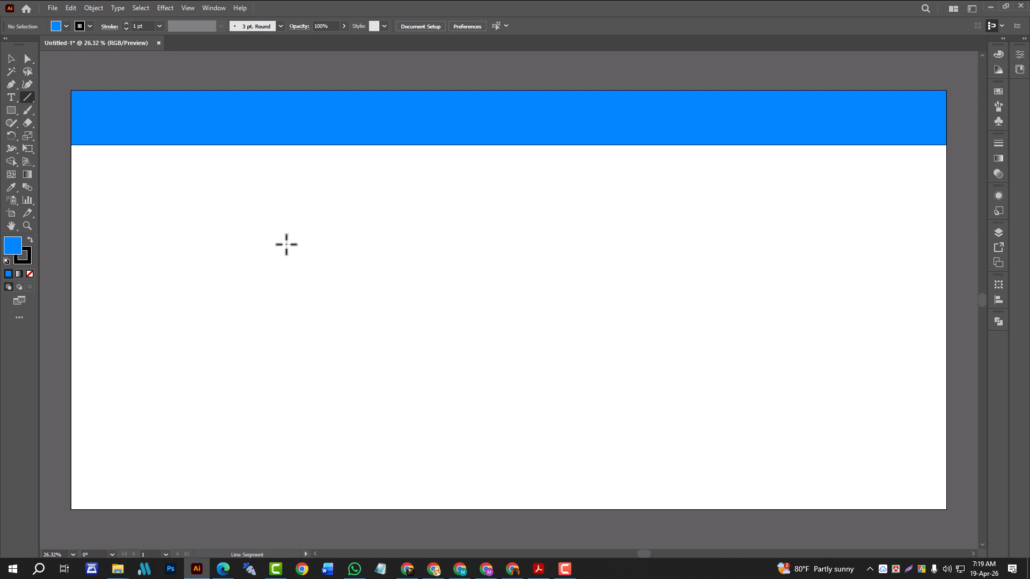
key(z)
click(285, 214)
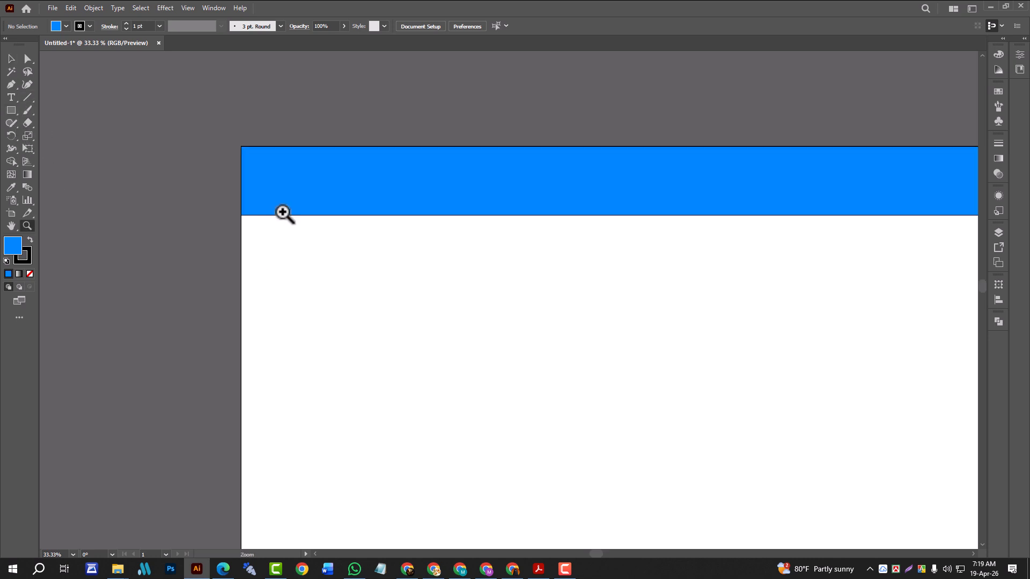
key(ctrl+z)
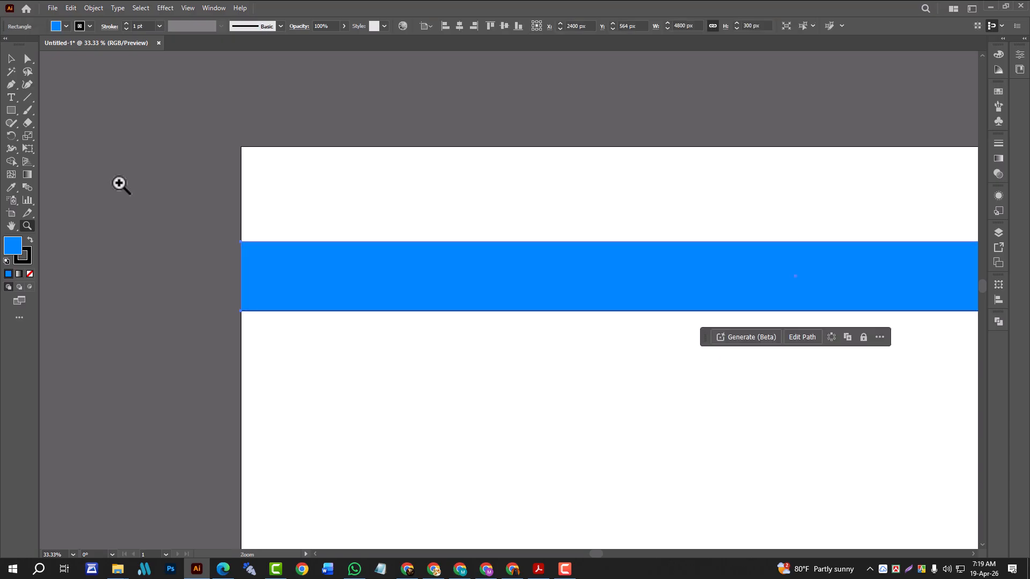
click(12, 57)
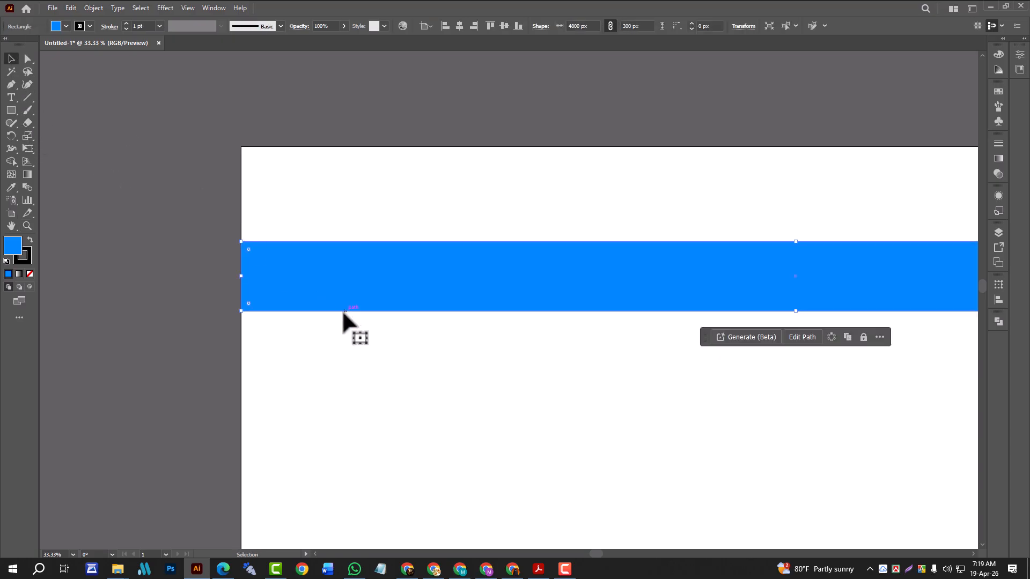
Align the blue bar to the artboard's top edge again
key(ctrl+0)
key(v)
click(325, 125)
click(382, 192)
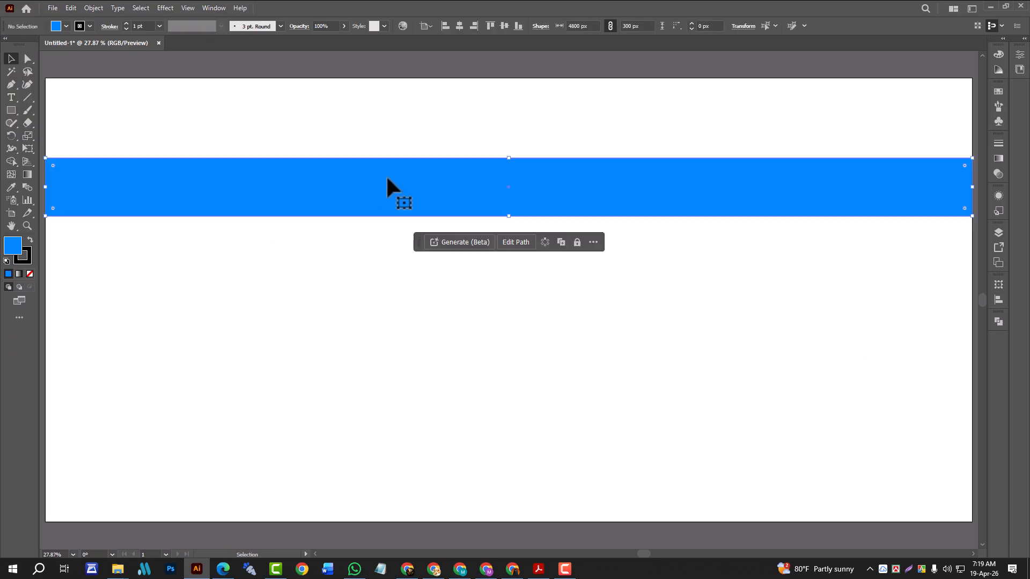
click(491, 26)
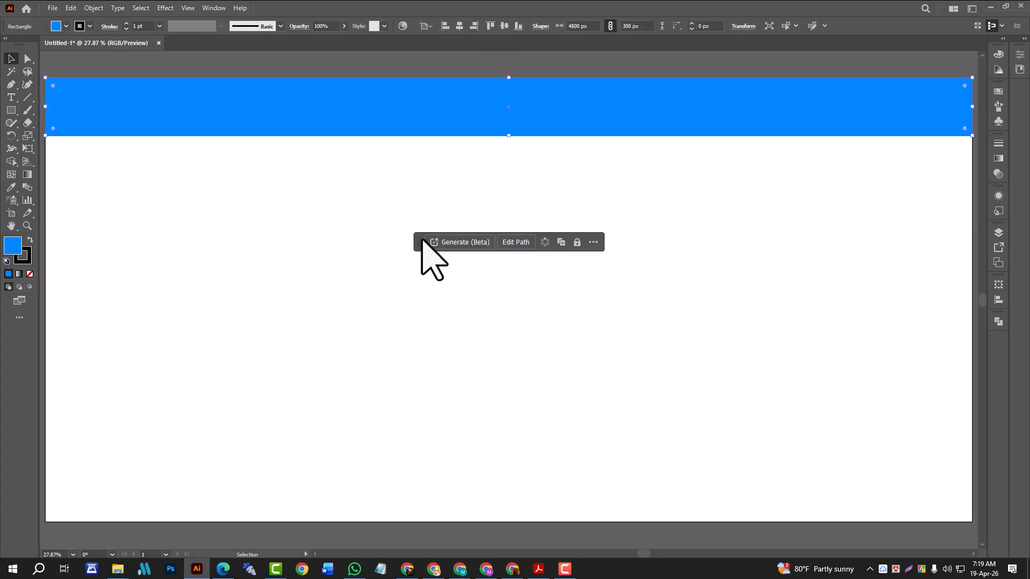
Draw a vertical line segment about 418 px long in the white area below the left part of the blue bar
key(ctrl+minus)
scroll(423, 243, down, 2)
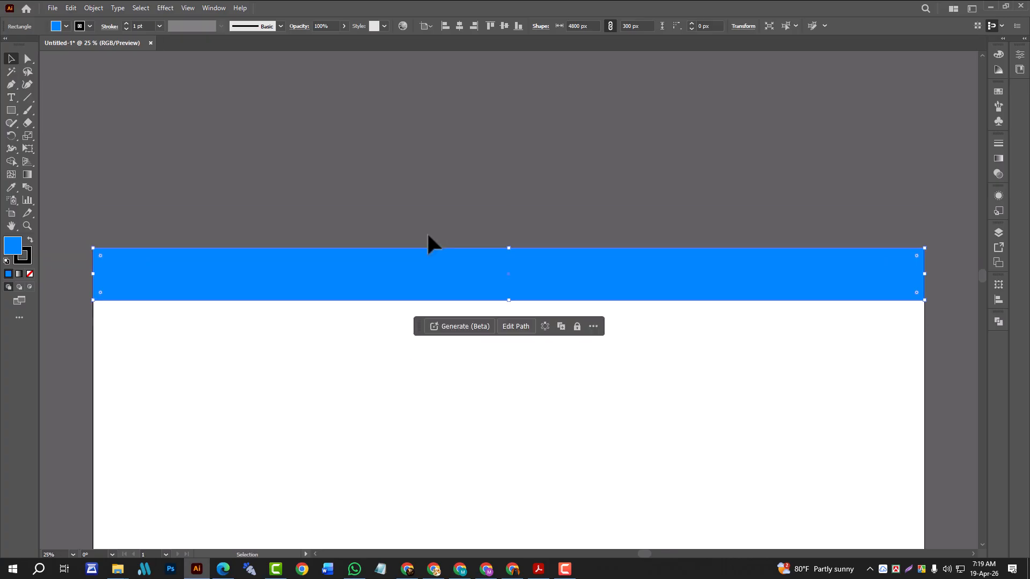
scroll(427, 232, down, 2)
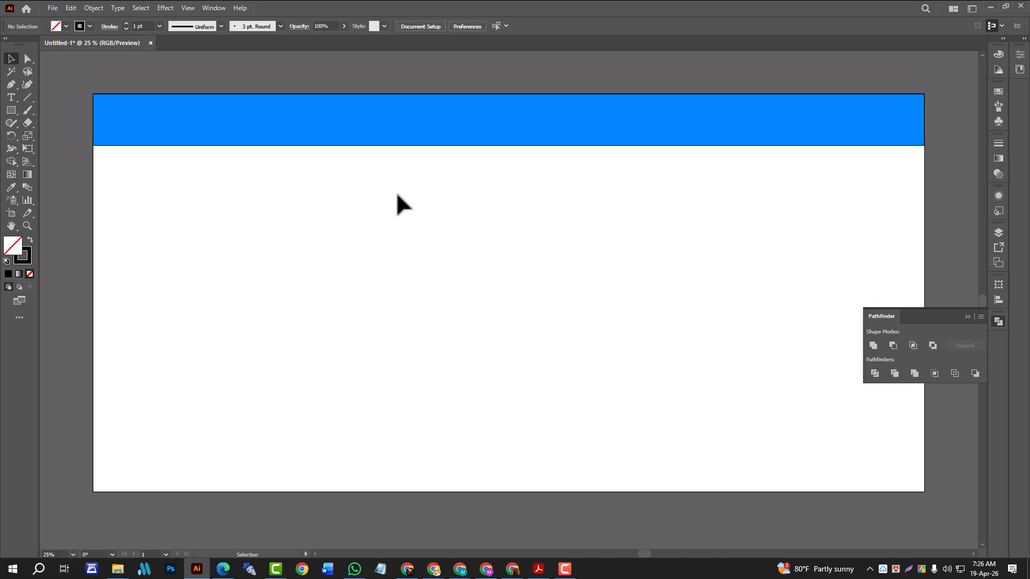
click(28, 97)
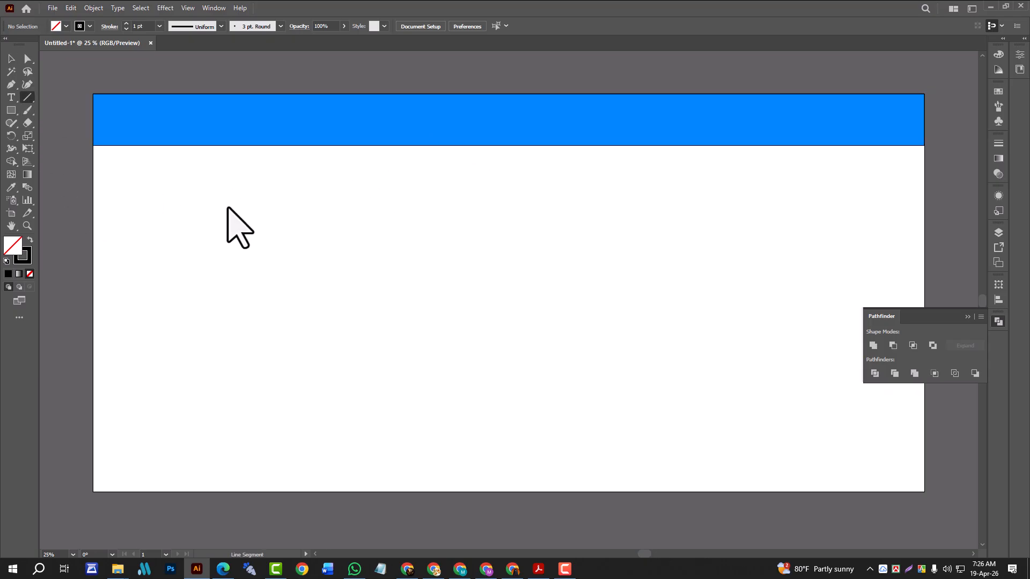
drag(228, 206, 228, 277)
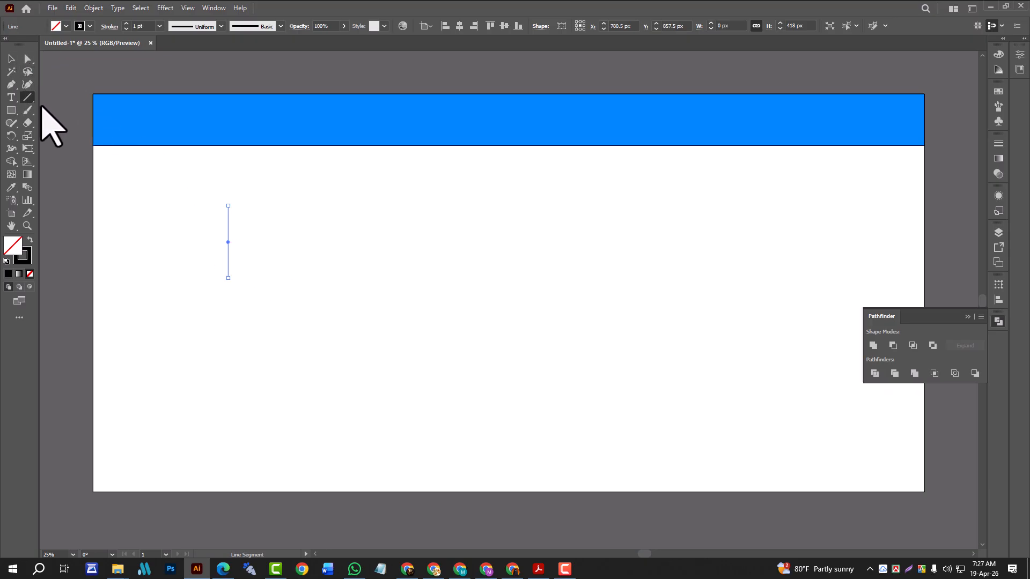
Duplicate the vertical line four times toward the right so that the five lines span about 641 px
click(11, 59)
drag(194, 230, 253, 295)
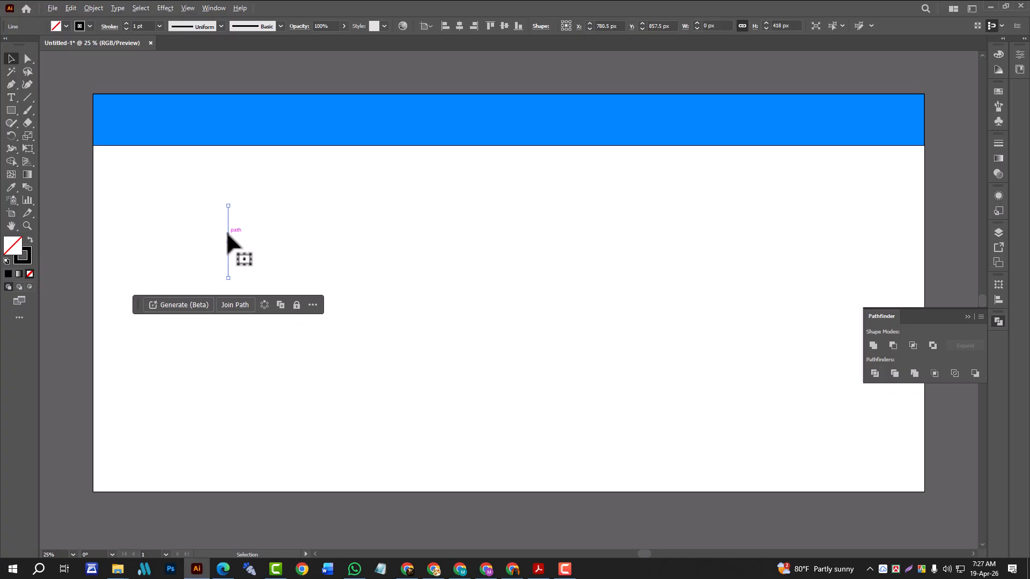
drag(228, 239, 339, 246)
click(479, 253)
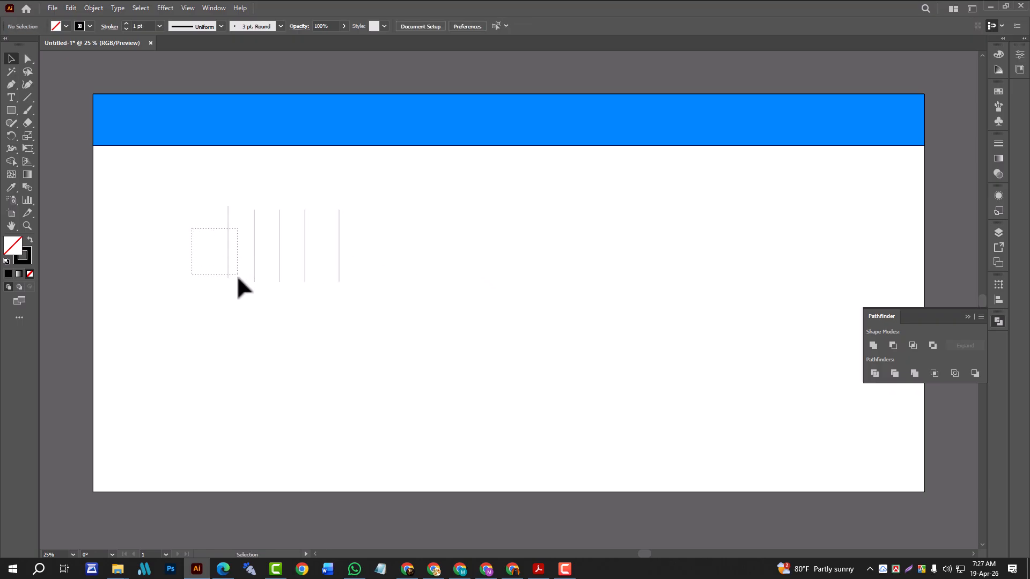
Align the leftmost vertical line alone to the artboard's vertical center
drag(238, 278, 237, 277)
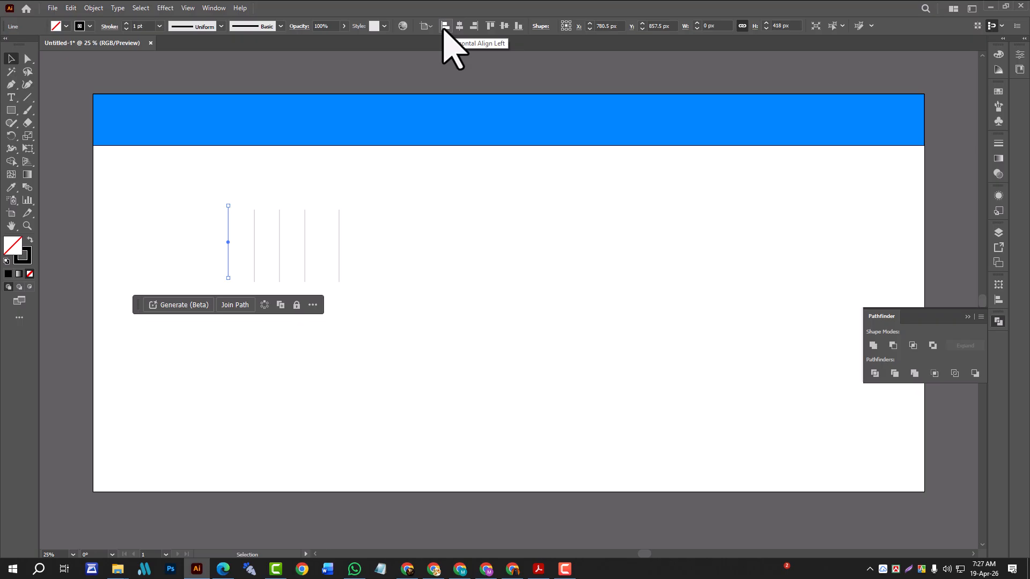
click(504, 25)
Align all five lines on their vertical centers and distribute them evenly in the horizontal direction
drag(205, 219, 371, 332)
click(503, 27)
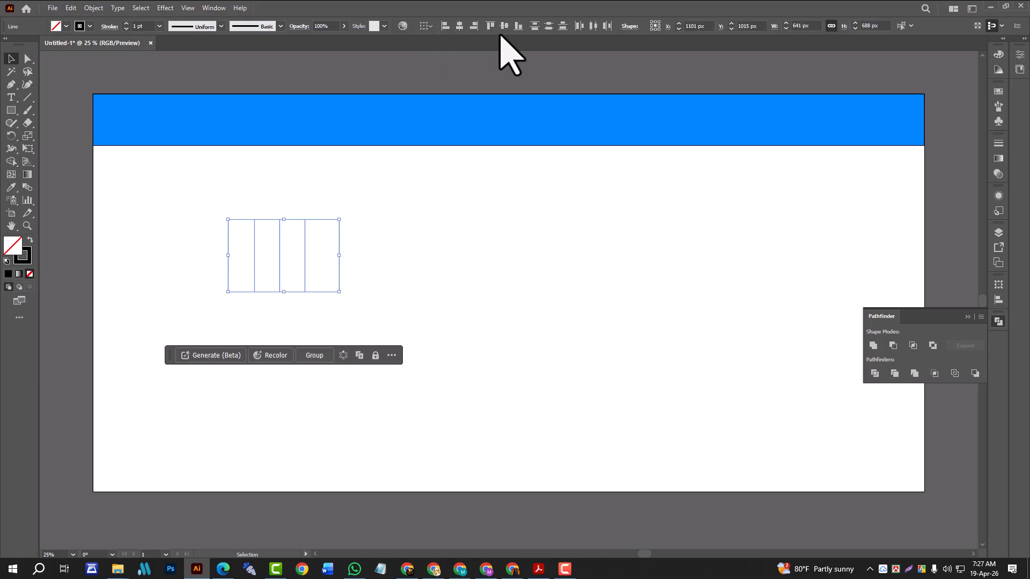
click(579, 26)
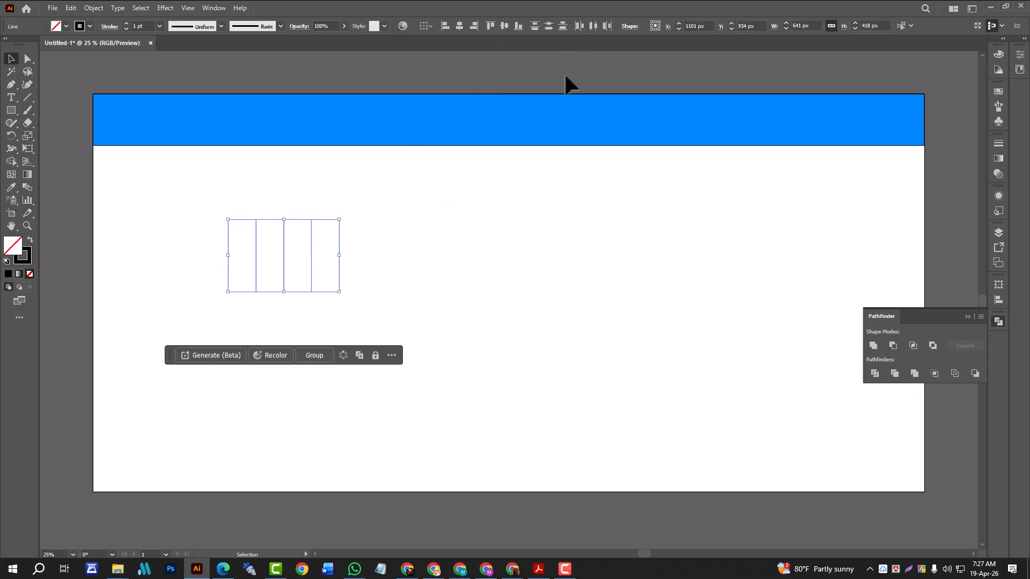
Expand the fill and stroke of all five vertical lines into shapes
click(458, 229)
drag(209, 219, 384, 302)
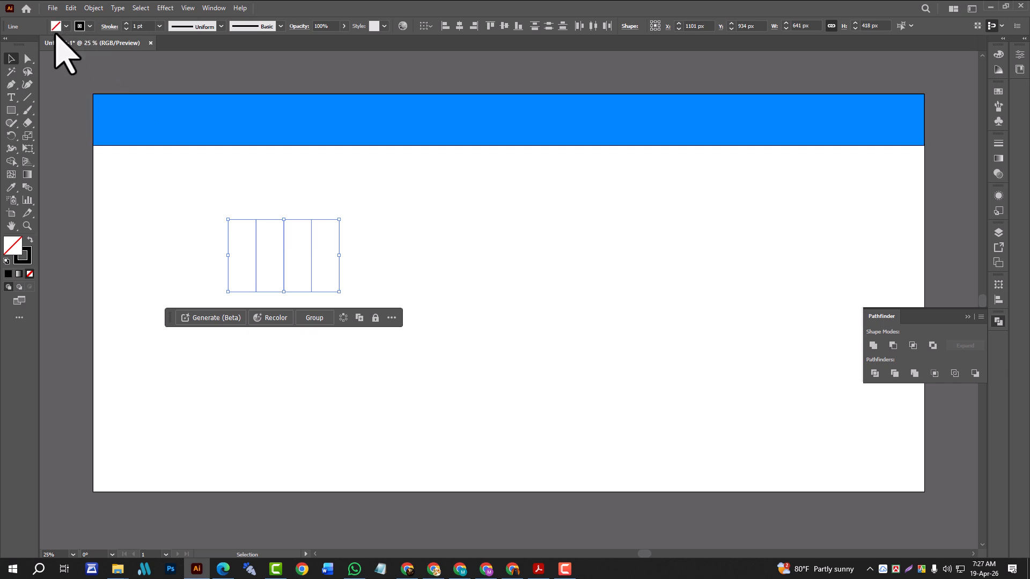
click(93, 8)
click(118, 145)
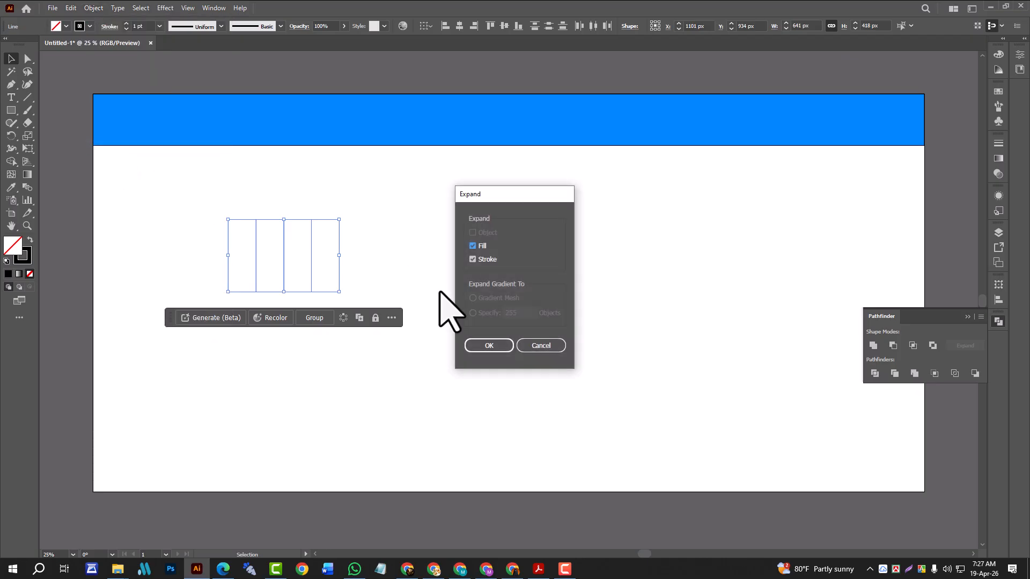
click(480, 346)
click(375, 243)
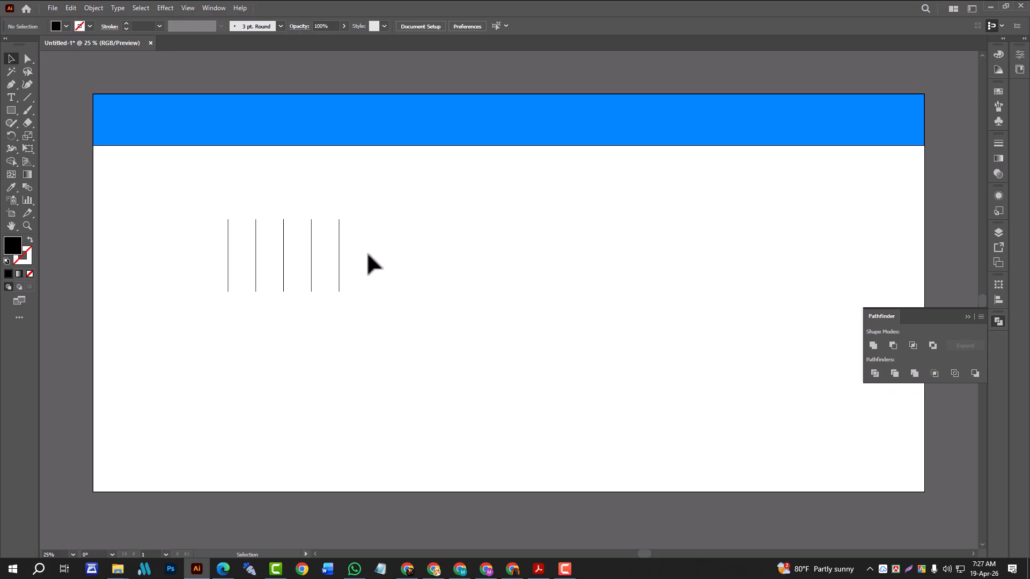
Align the leftmost vertical line to the artboard's left edge and the rightmost line to its right edge
drag(236, 252, 236, 253)
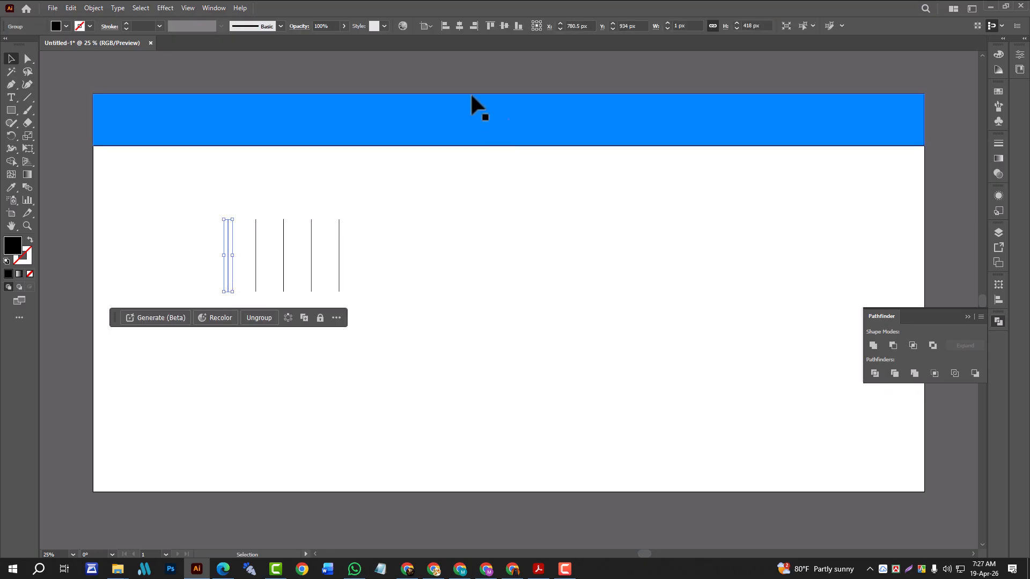
click(445, 26)
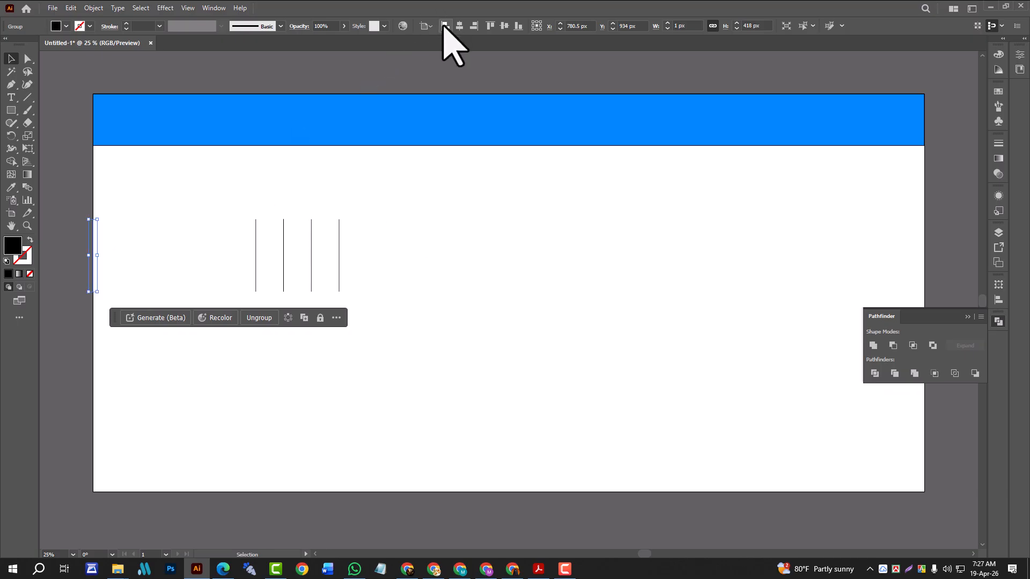
click(435, 197)
click(339, 252)
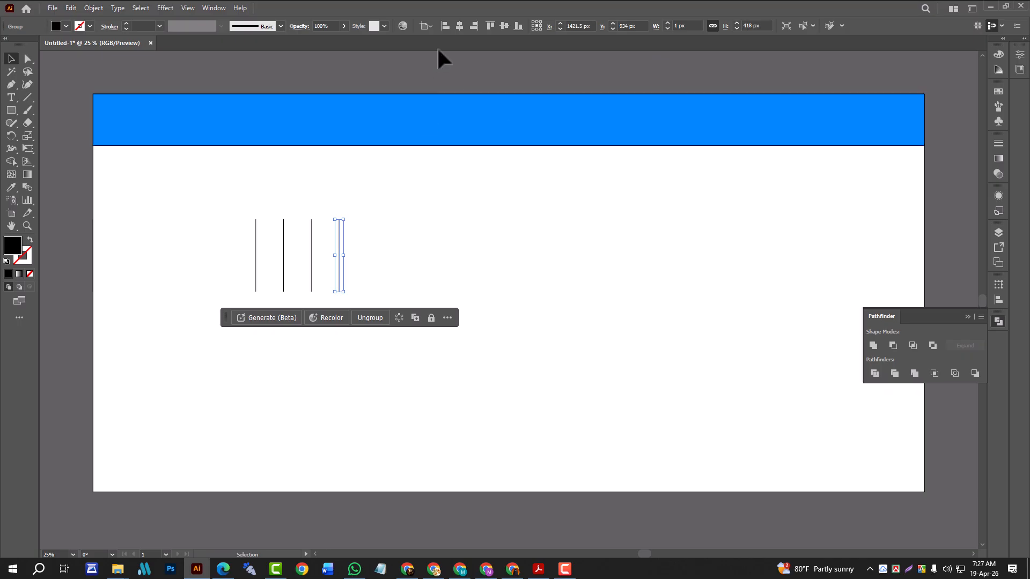
click(474, 26)
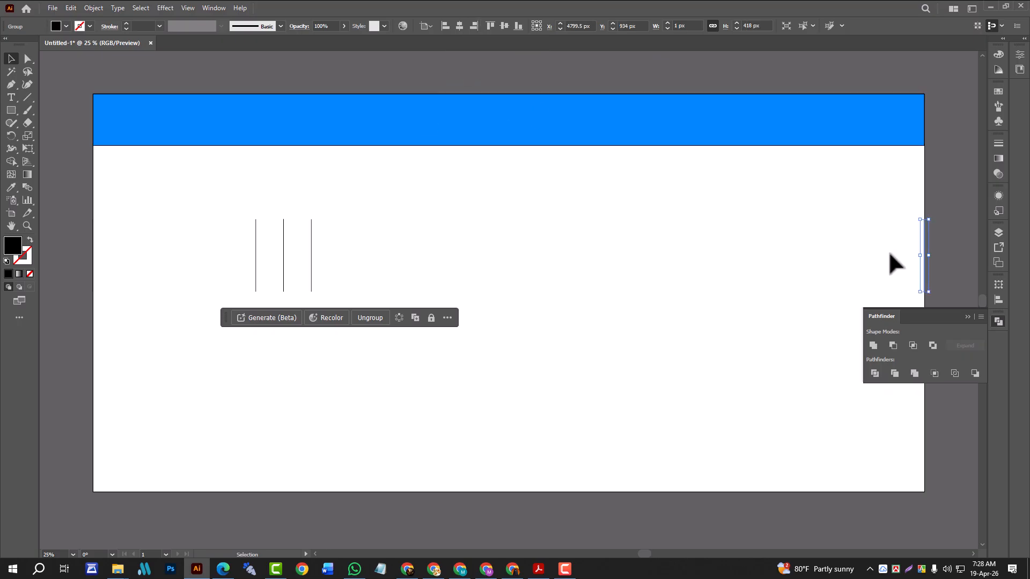
click(558, 246)
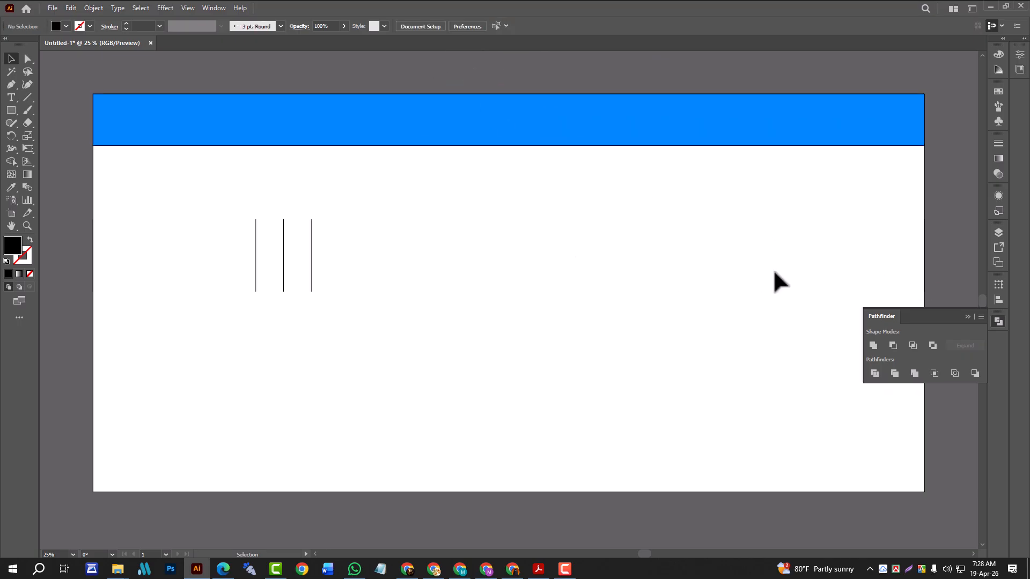
Distribute all five vertical lines evenly in the horizontal direction across the artboard's 4800 px width
click(967, 318)
drag(83, 219, 941, 305)
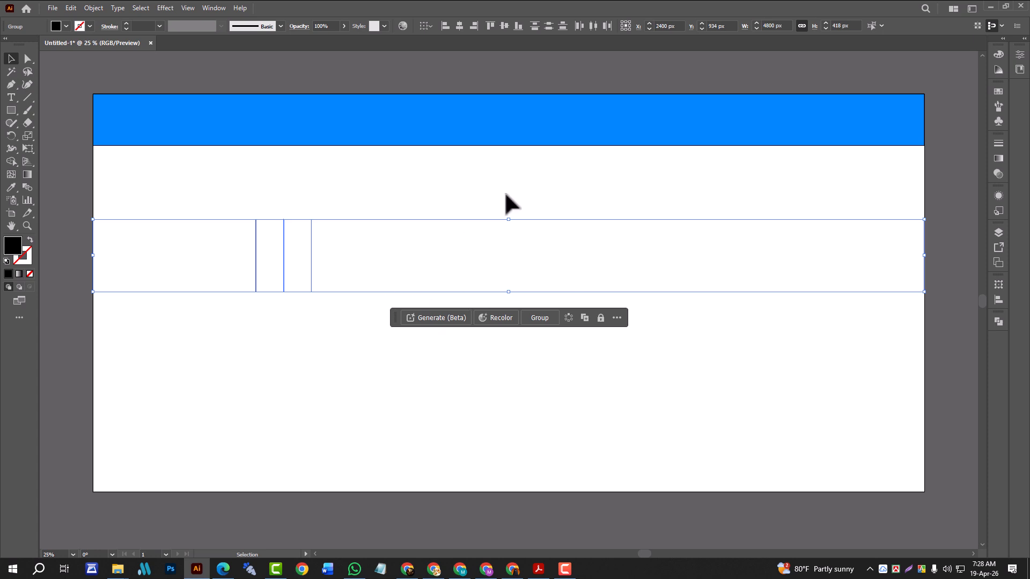
click(594, 26)
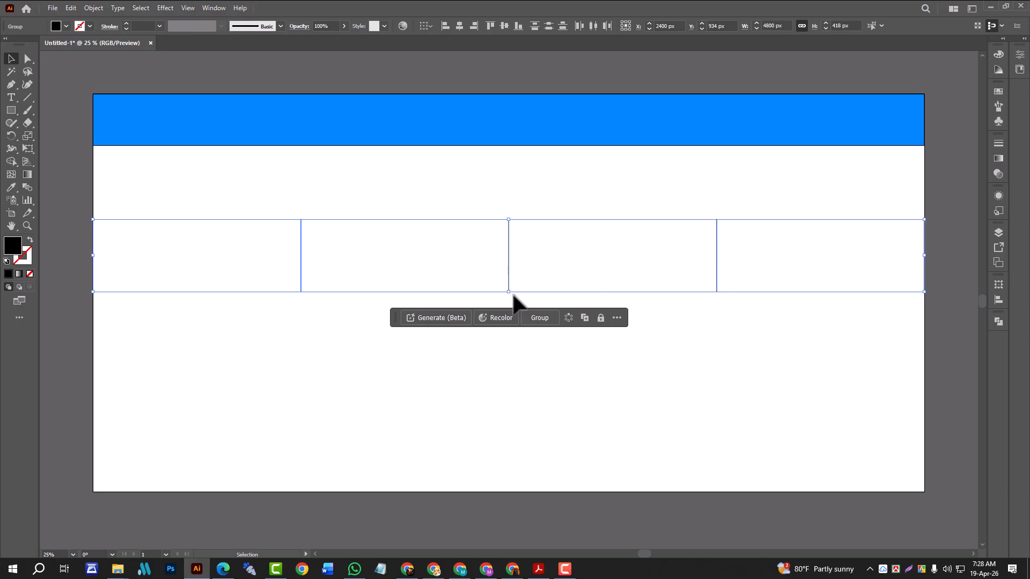
click(346, 360)
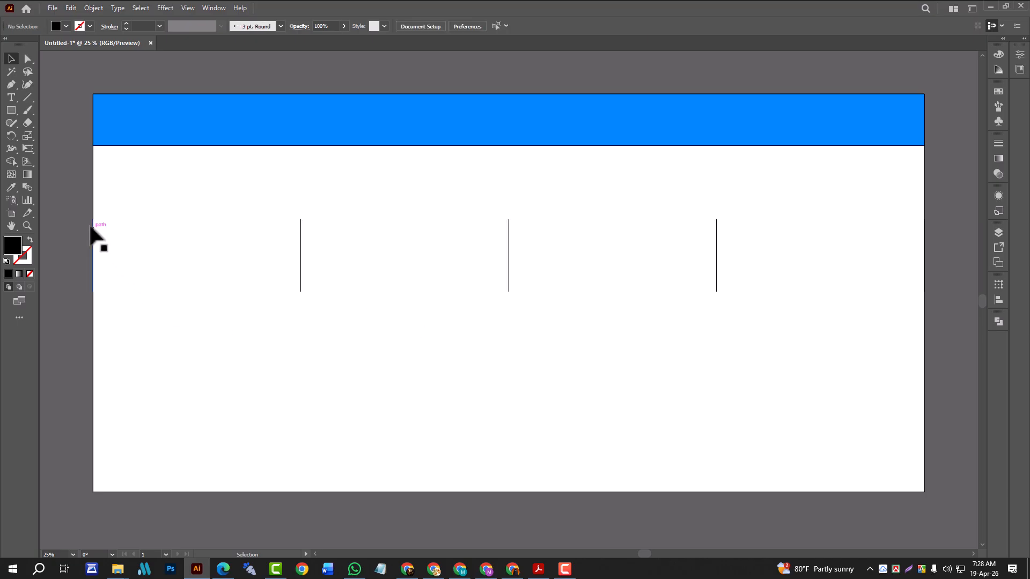
Delete the two outermost vertical lines and the middle one, keeping the lines at the quarter positions
drag(85, 223, 117, 345)
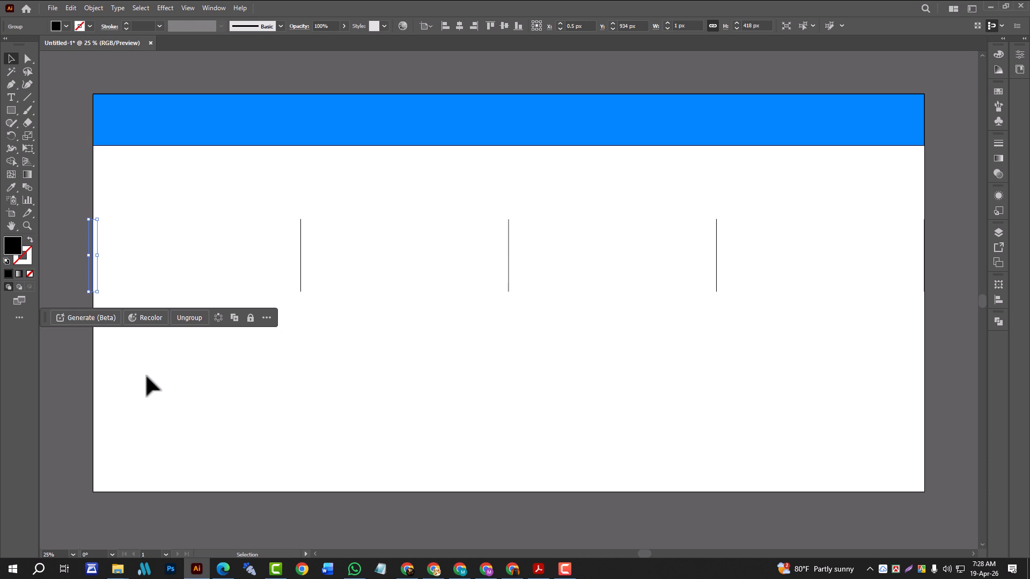
key(Delete)
drag(881, 231, 932, 293)
key(Delete)
drag(473, 254, 521, 315)
key(Delete)
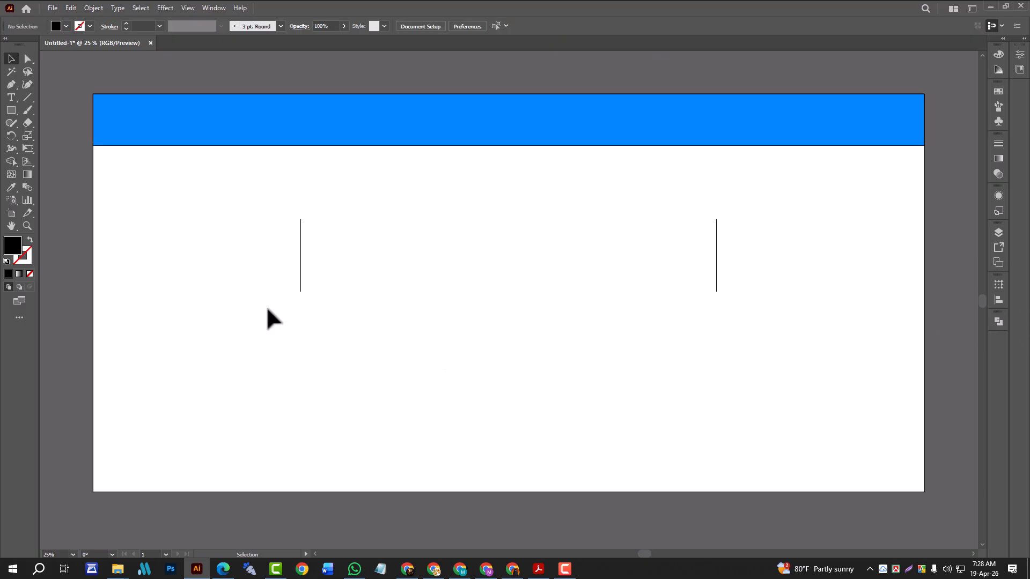
Group the two remaining vertical lines
drag(317, 292, 781, 374)
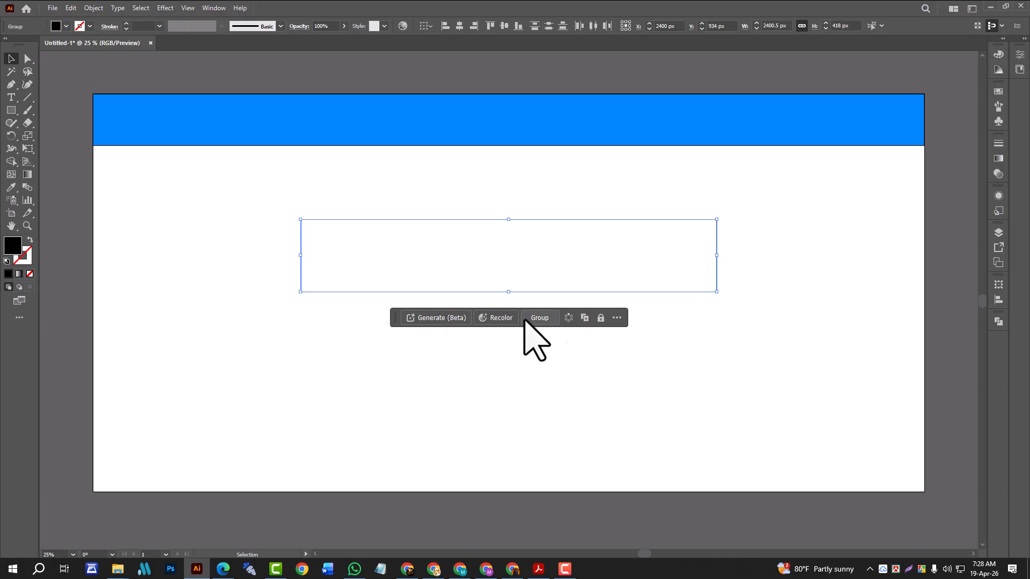
click(540, 320)
click(562, 349)
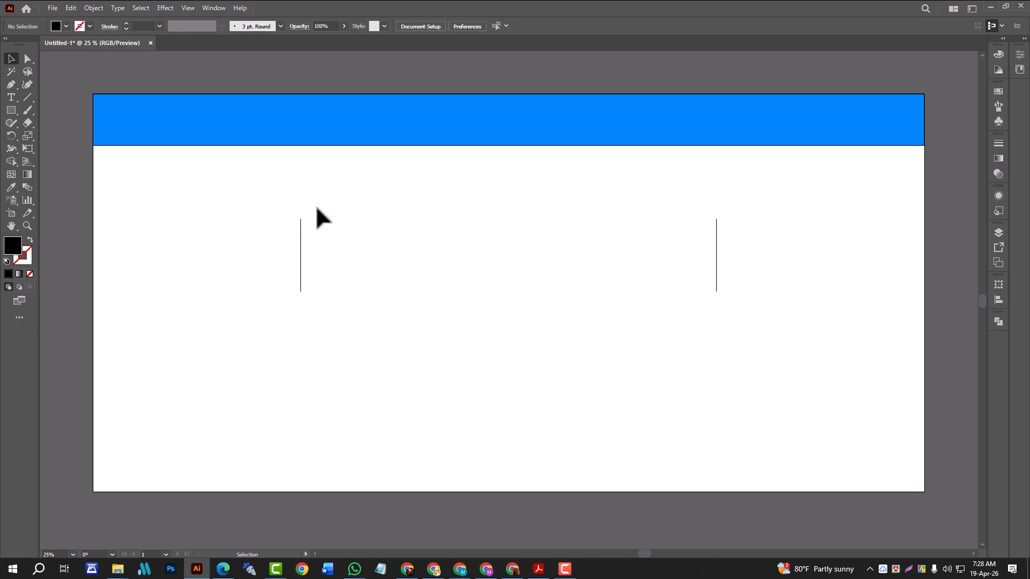
Align the line group and the blue bar on their vertical centers so the lines cross the bar
drag(337, 256, 339, 258)
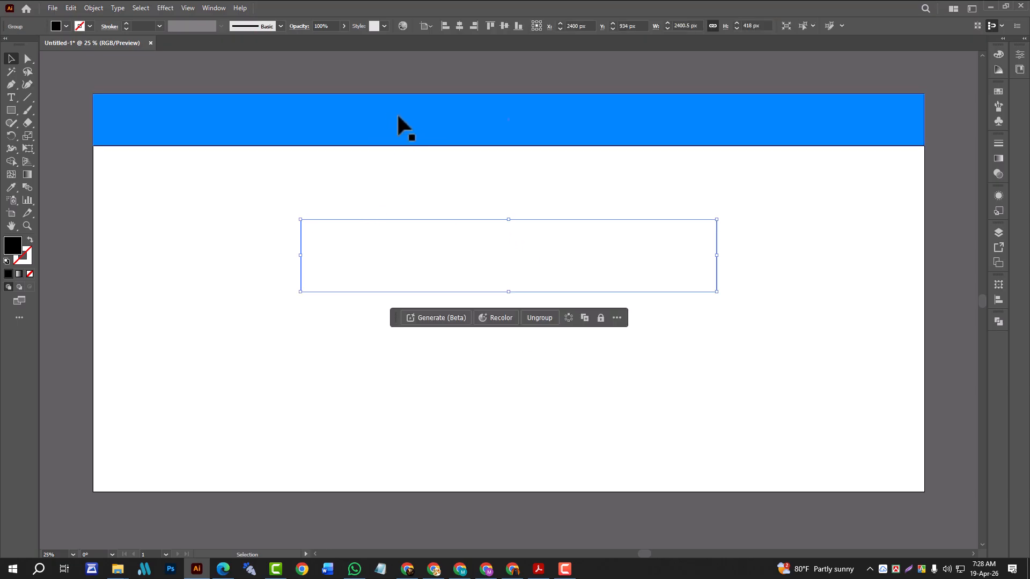
shift+click(396, 116)
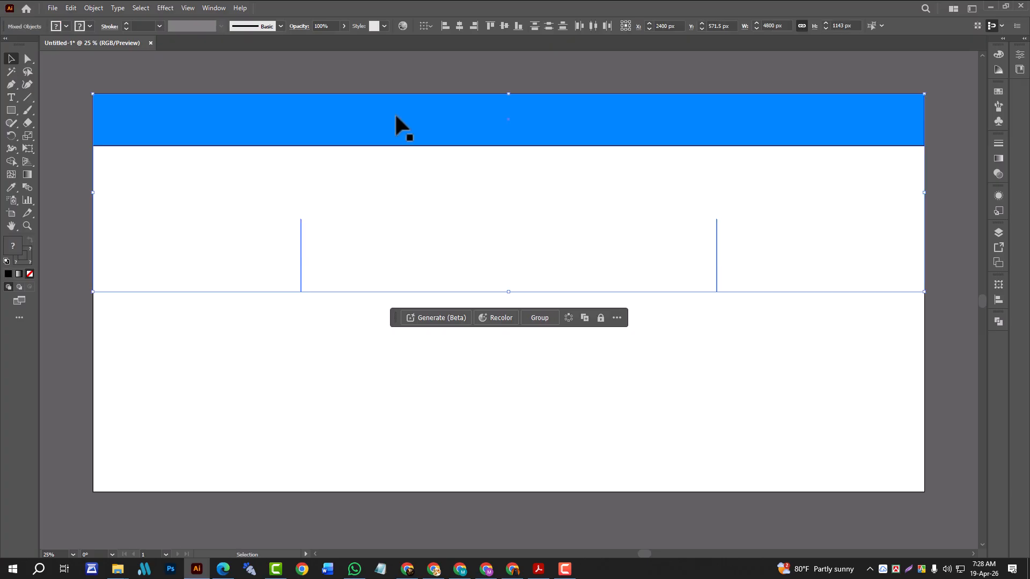
click(501, 28)
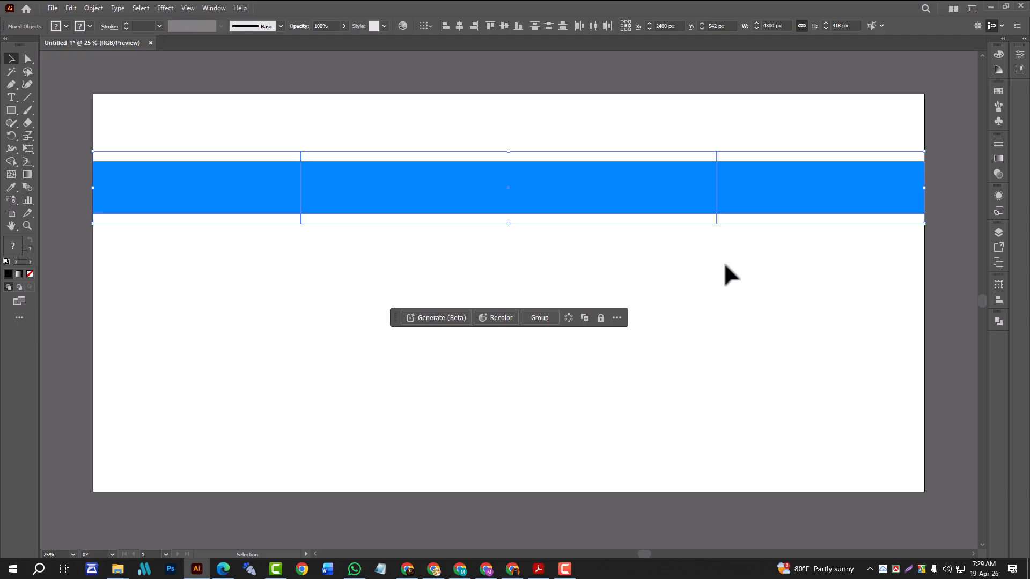
click(719, 313)
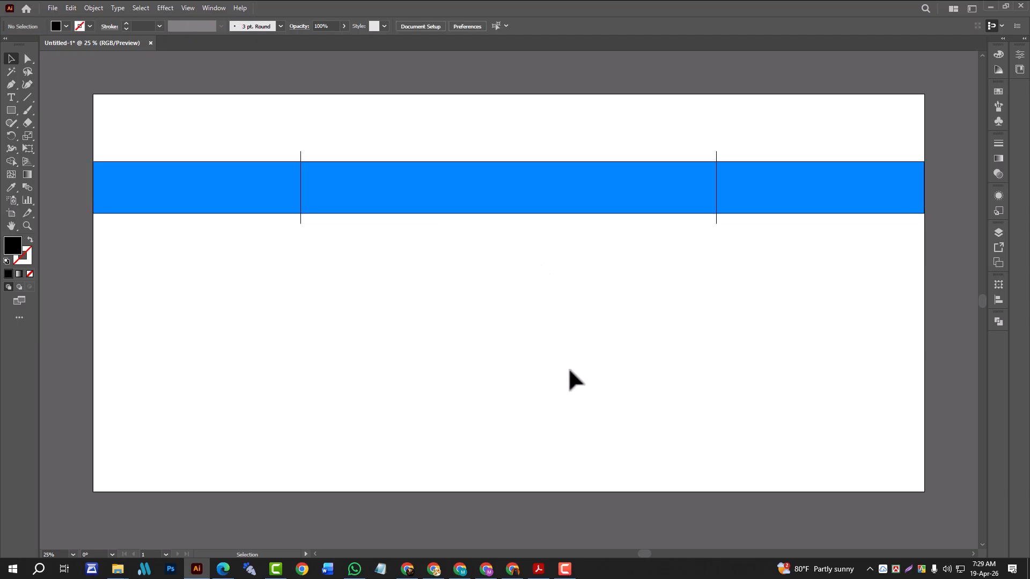
Display the Pathfinder panel
drag(269, 122, 371, 244)
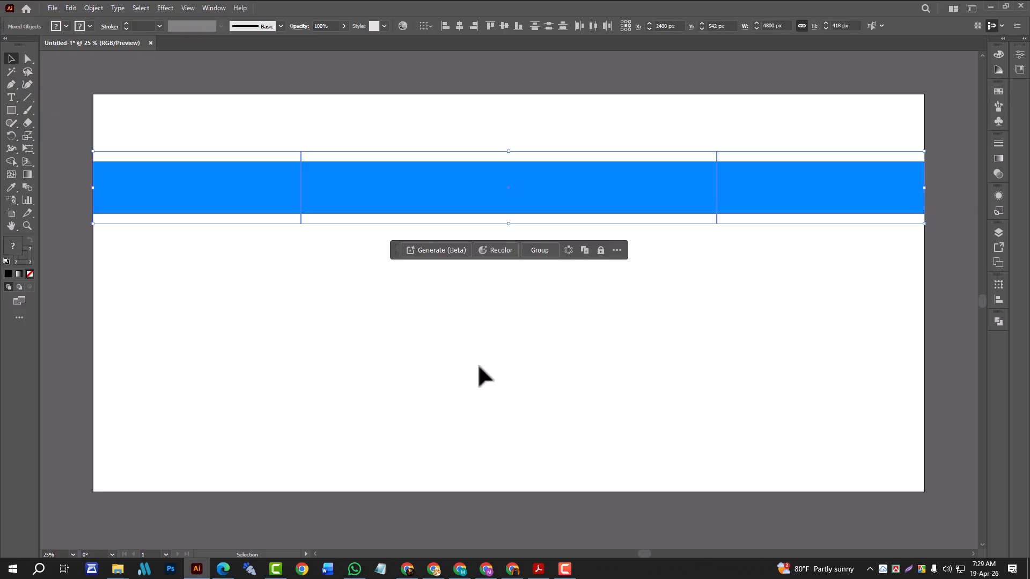
click(998, 321)
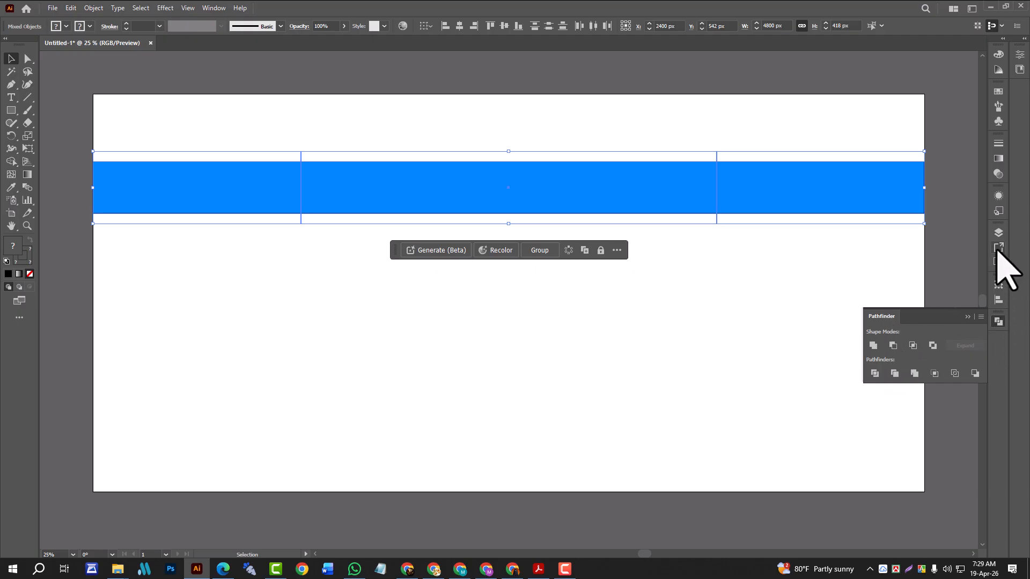
click(772, 299)
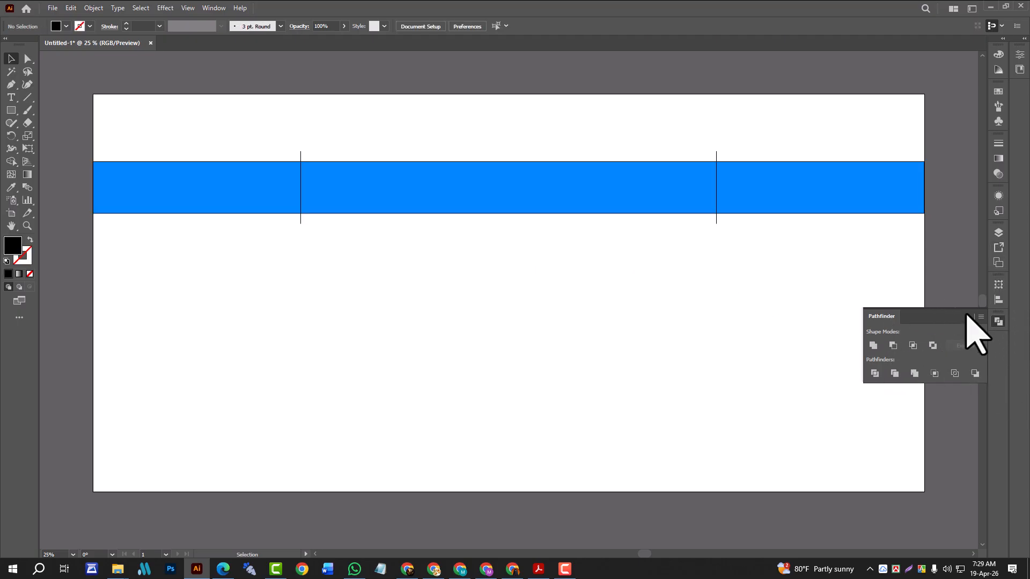
click(968, 317)
click(214, 8)
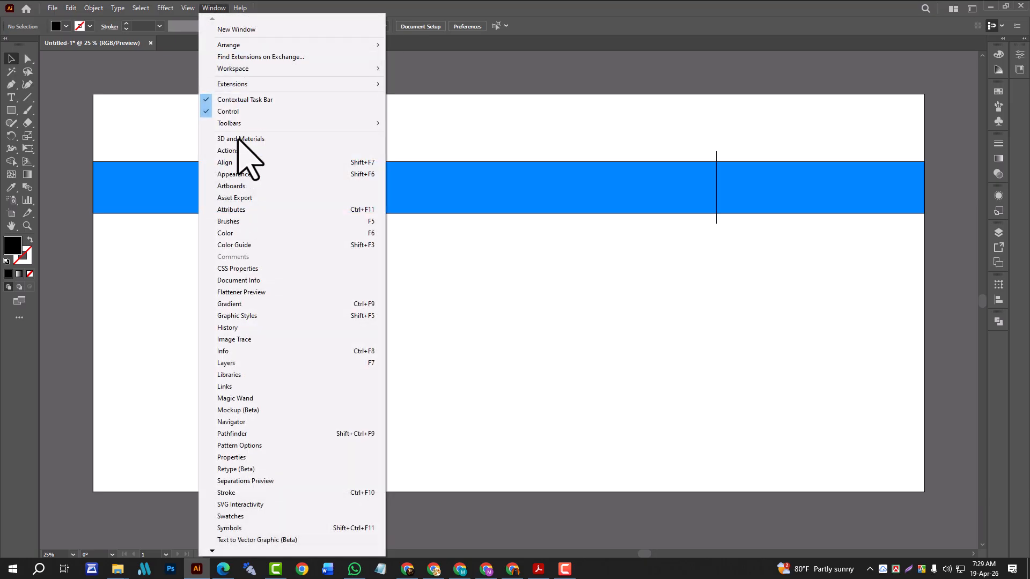
click(245, 434)
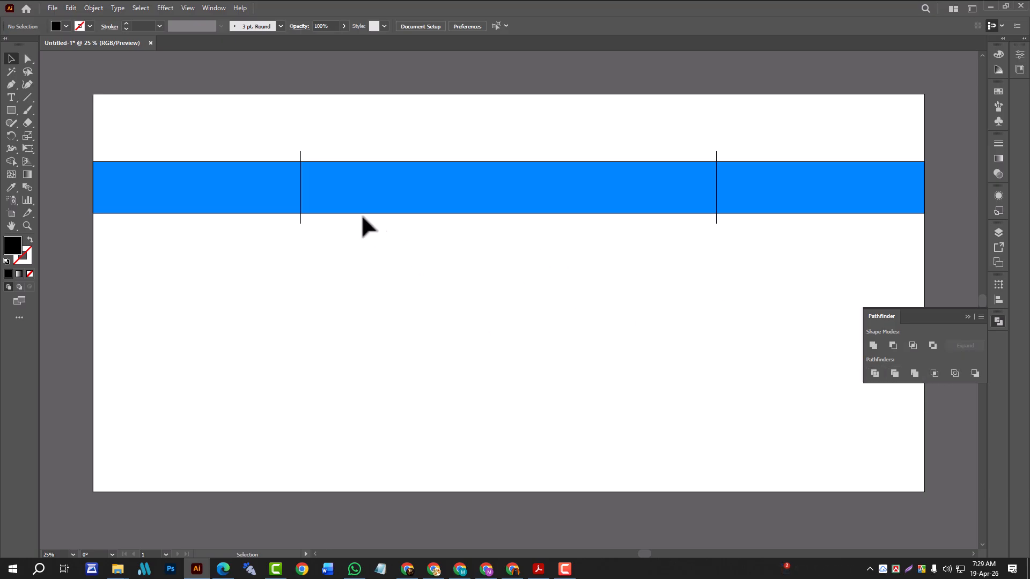
Try to divide the blue bar along the two vertical lines and ungroup the resulting pieces
drag(255, 130, 379, 258)
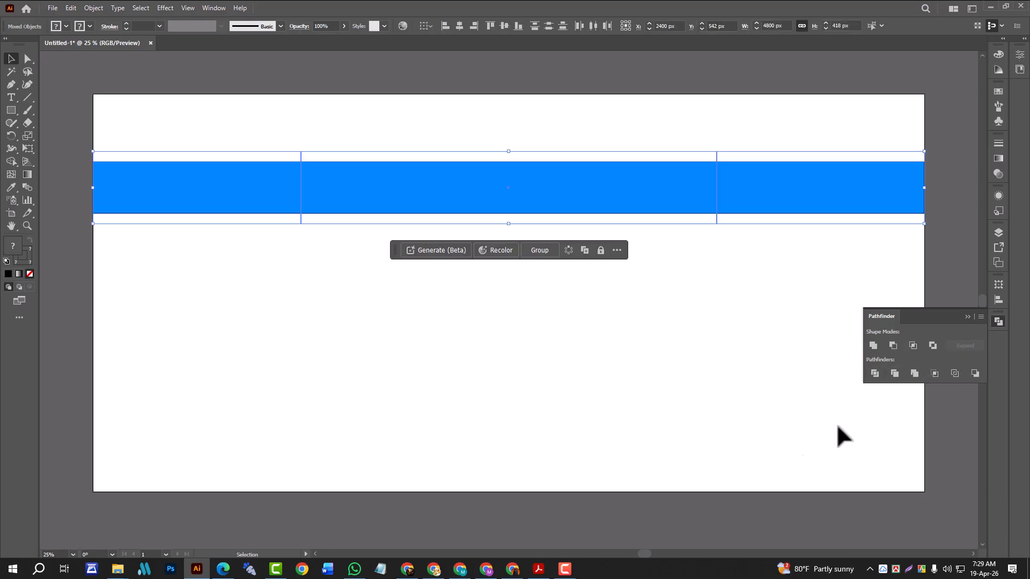
click(874, 374)
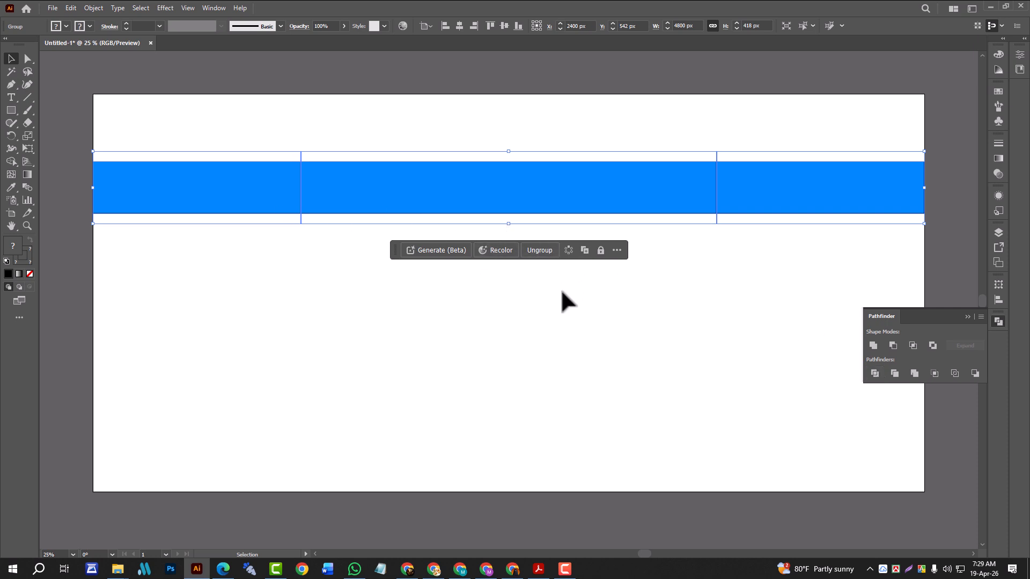
key(shift+ctrl+g)
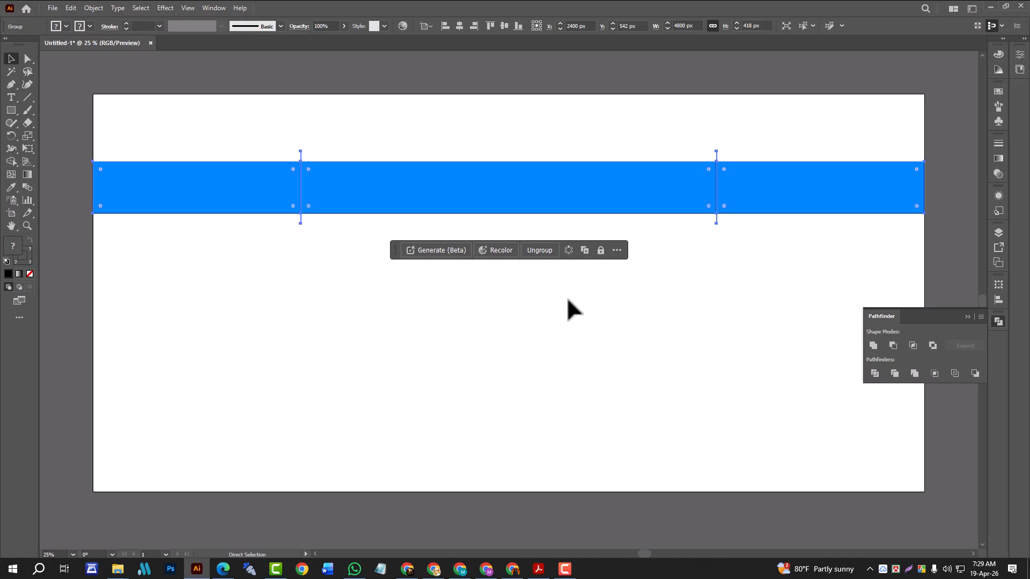
click(658, 243)
Move the undivided blue bar below the lines, and align it with the line group on horizontal and vertical centers
drag(612, 206, 616, 292)
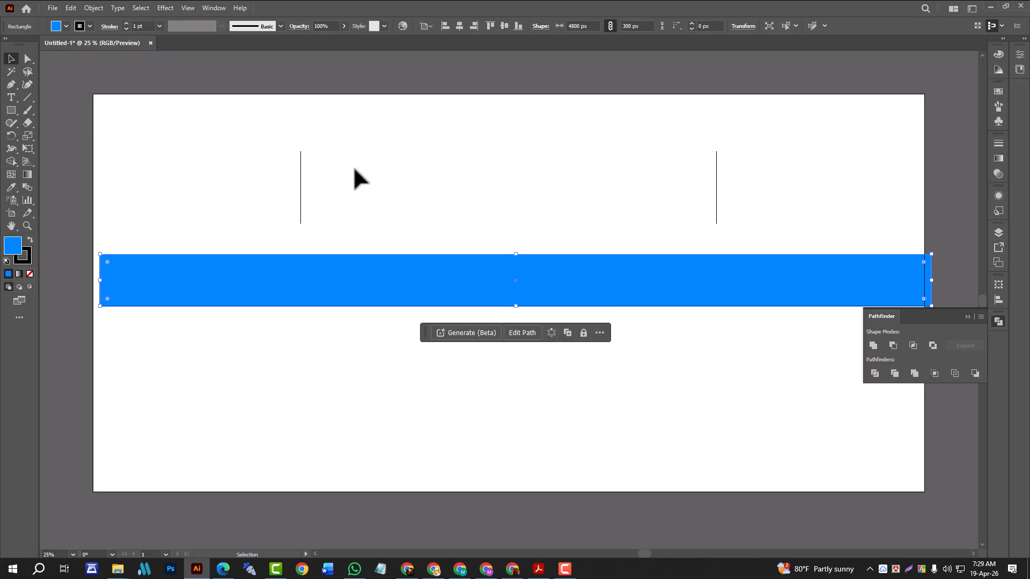
drag(263, 179, 361, 329)
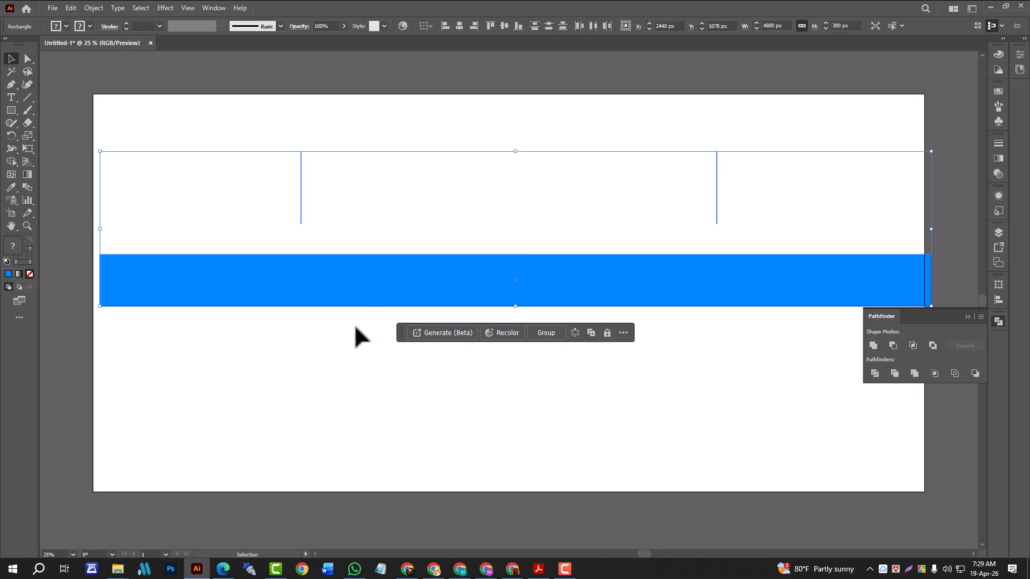
click(459, 26)
click(503, 27)
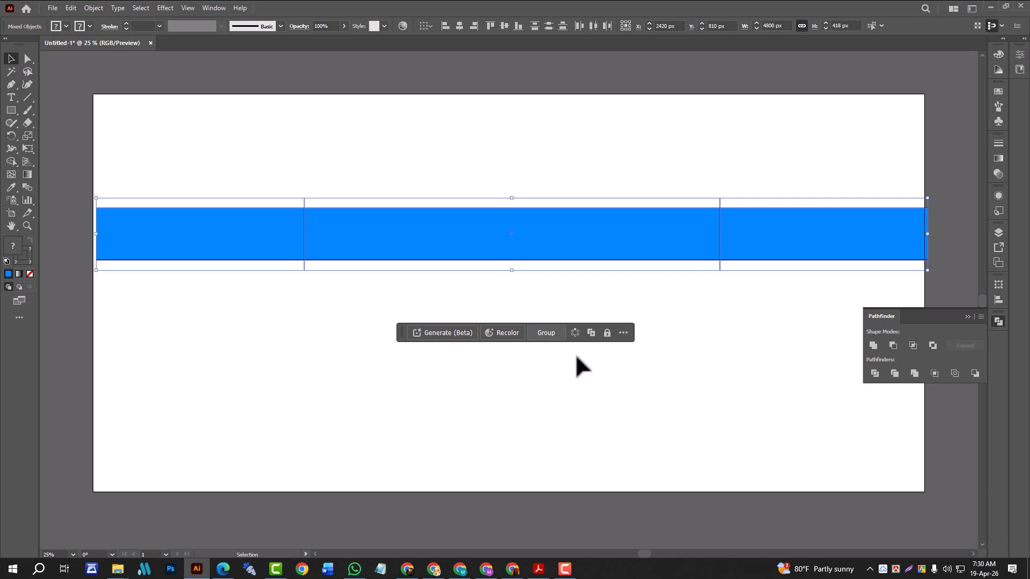
Divide the blue bar along the two vertical lines with Pathfinder and ungroup the pieces
click(873, 373)
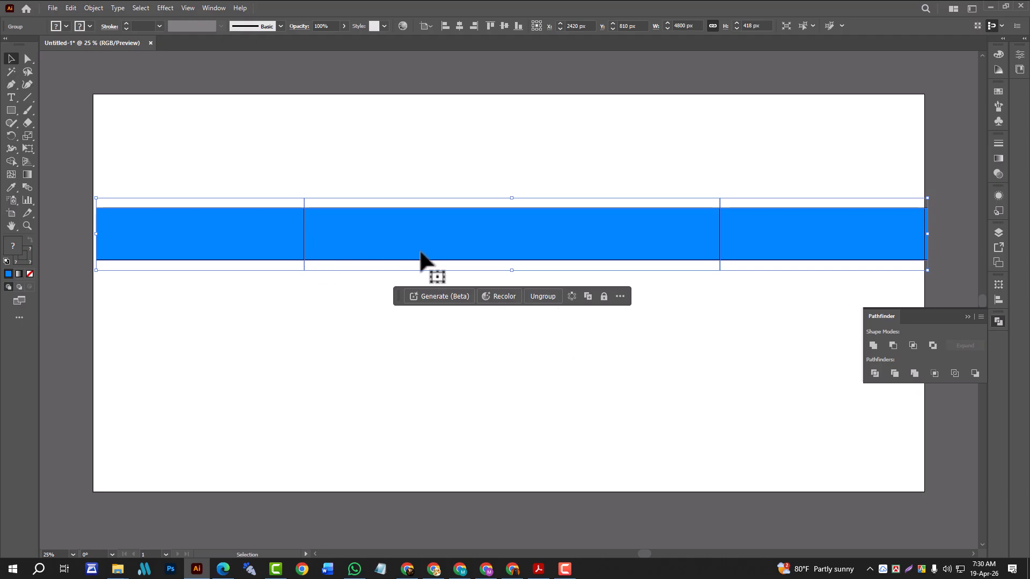
click(542, 297)
click(740, 298)
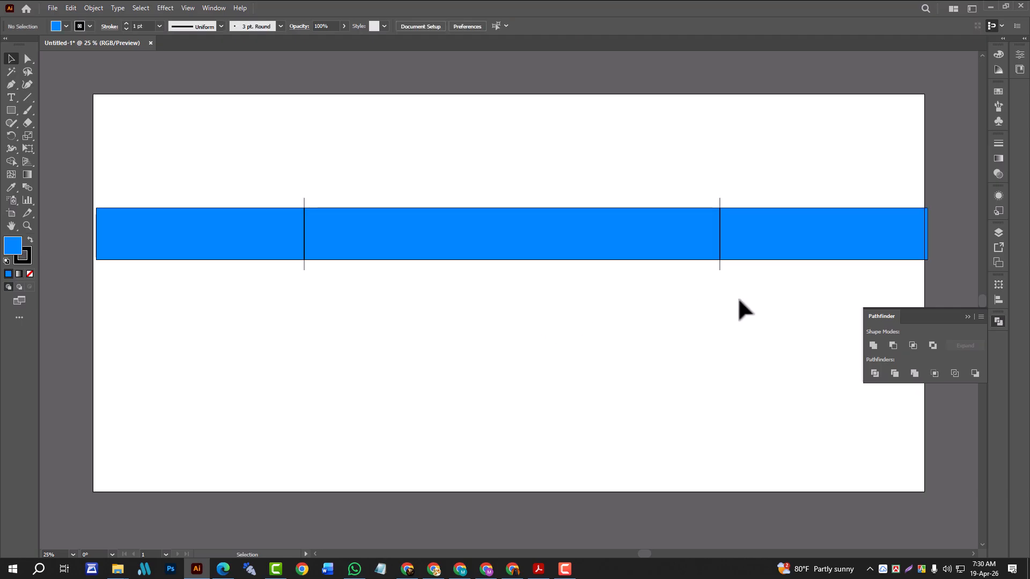
Delete the four leftover line ends that stick out above and below the blue bar at both division points
drag(726, 275, 726, 277)
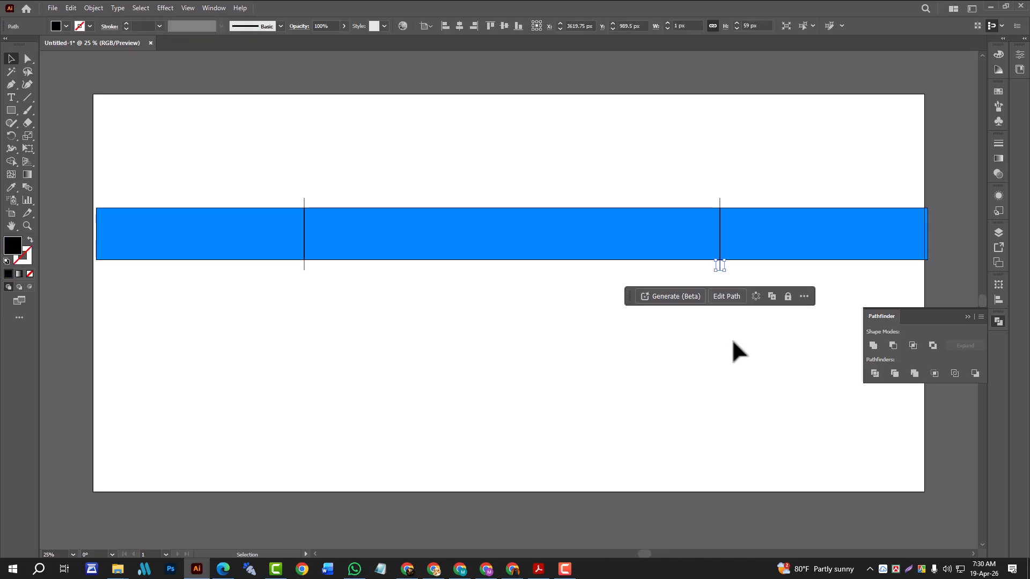
click(733, 337)
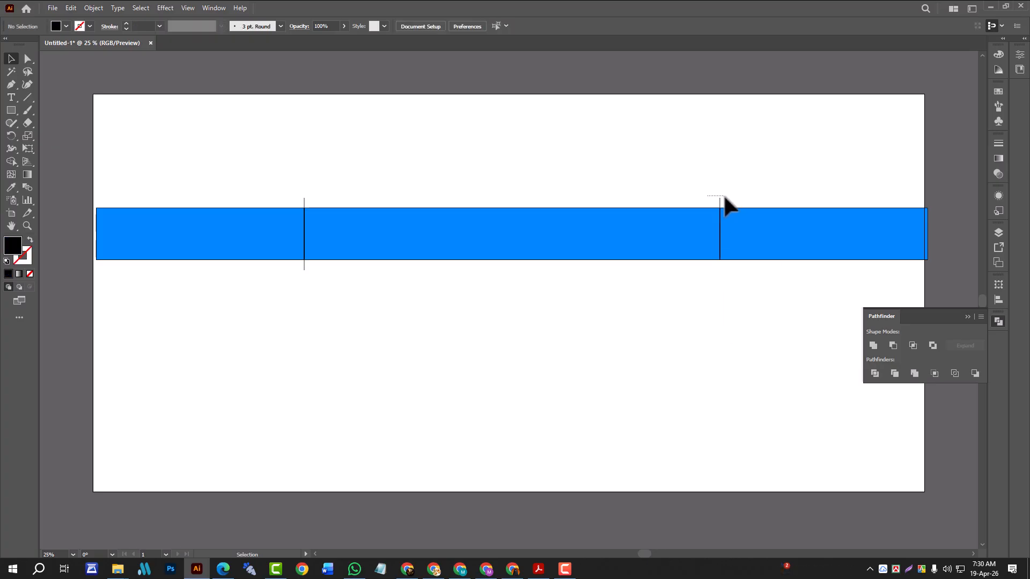
drag(734, 202, 733, 203)
key(Delete)
drag(304, 195, 315, 201)
key(Delete)
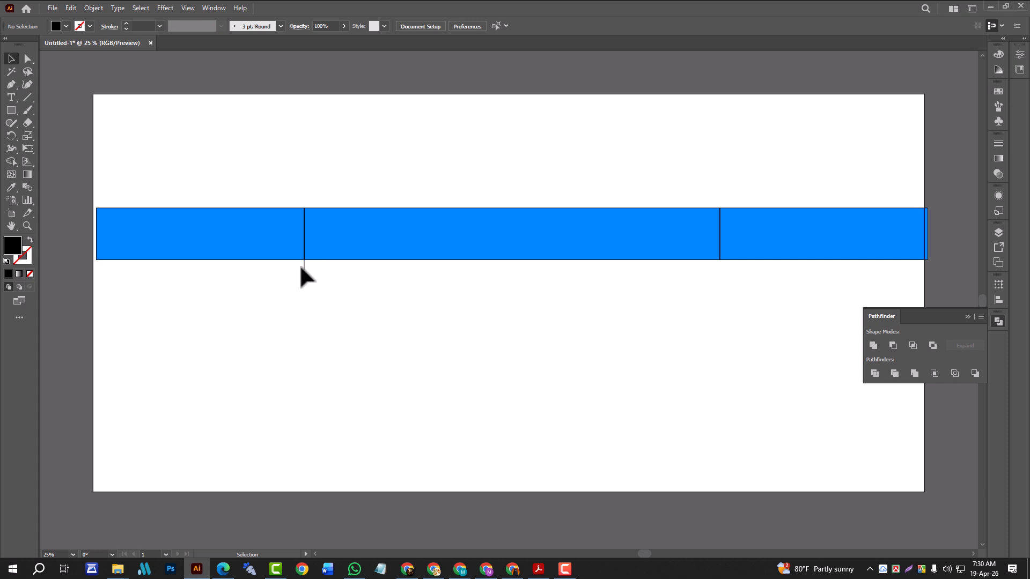
drag(299, 262, 316, 281)
key(Delete)
Remove the two thin line slivers left inside the bar between its sections
click(717, 244)
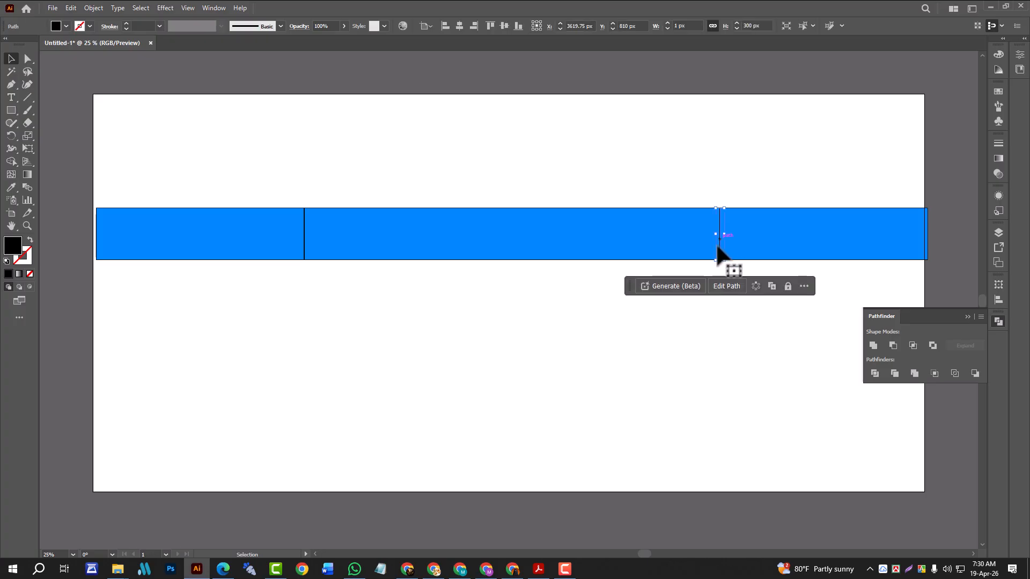
click(703, 314)
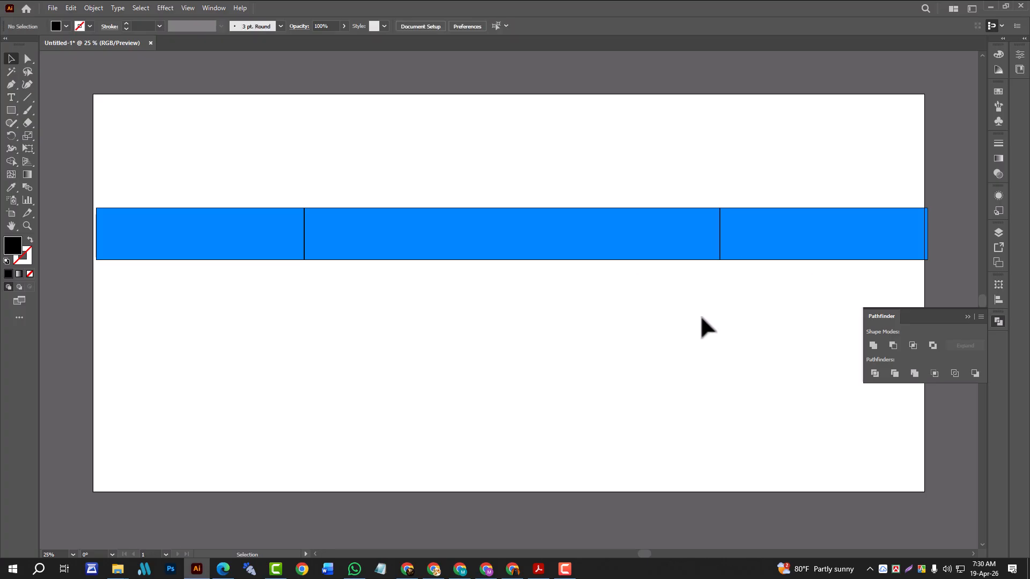
click(305, 231)
click(322, 275)
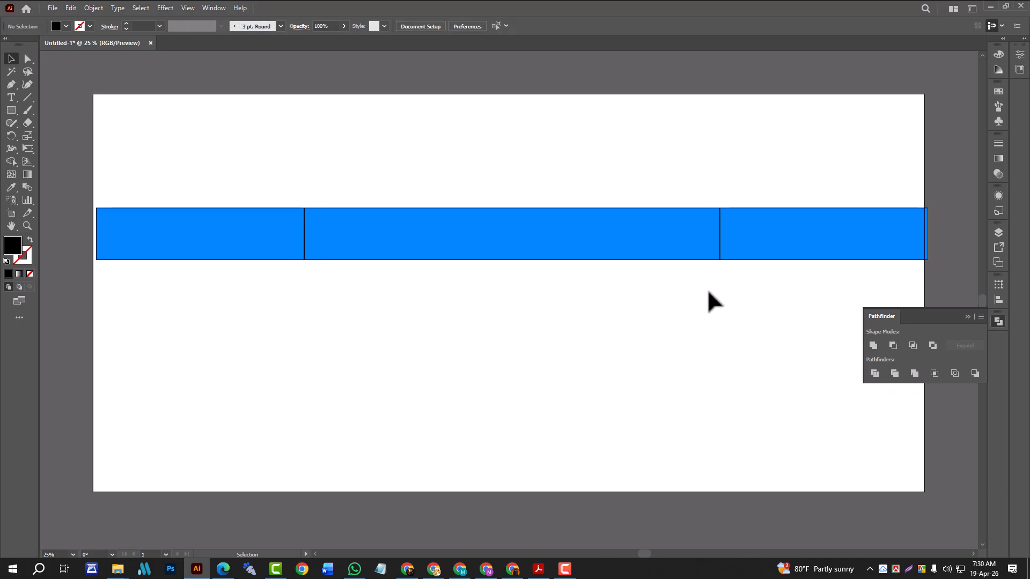
Move the three blue bar sections apart from one another
drag(757, 244, 783, 262)
drag(677, 244, 654, 260)
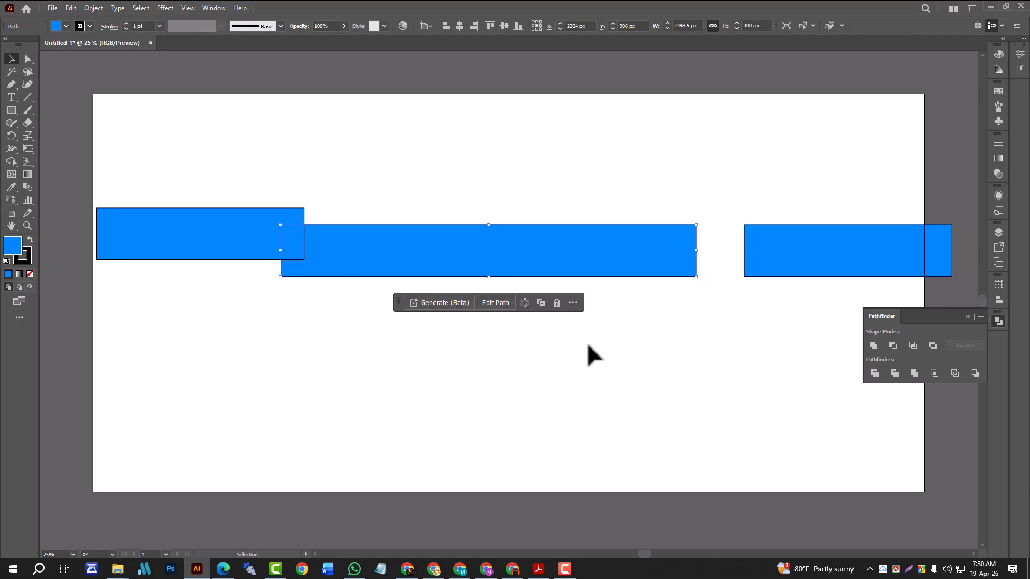
drag(540, 266, 576, 217)
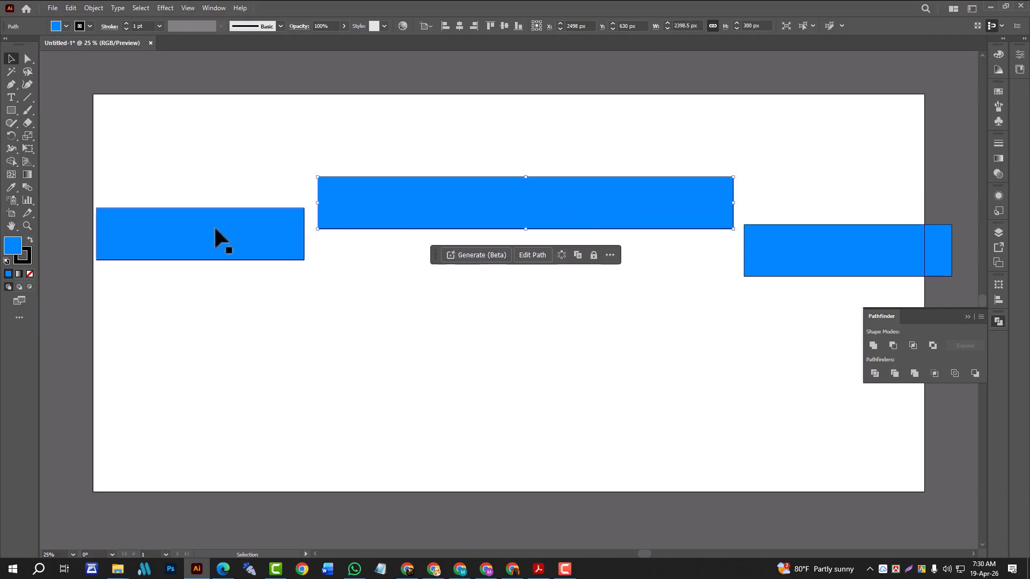
drag(218, 236, 232, 257)
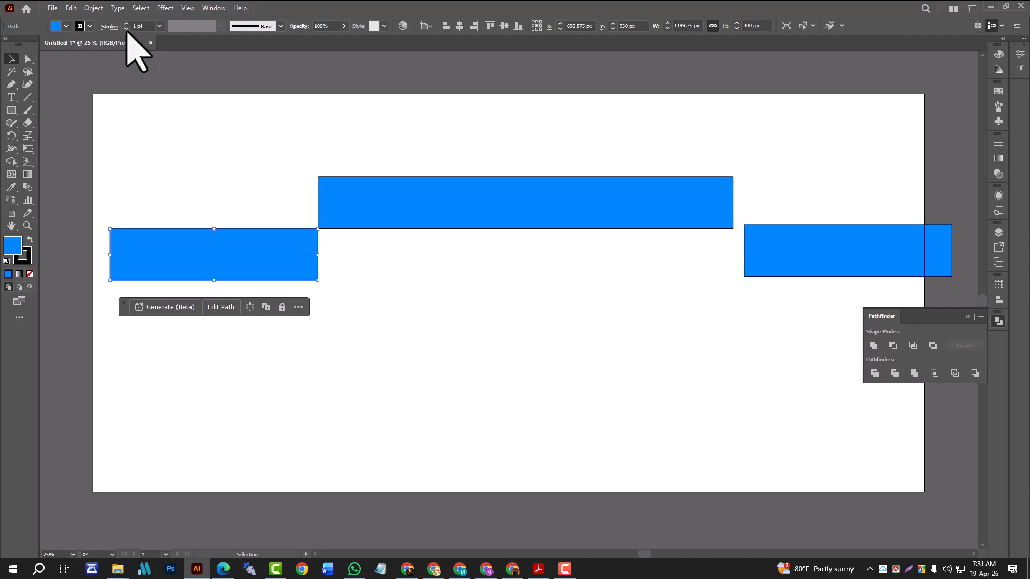
Set the stroke of all three blue sections to 0 pt
drag(242, 143, 772, 280)
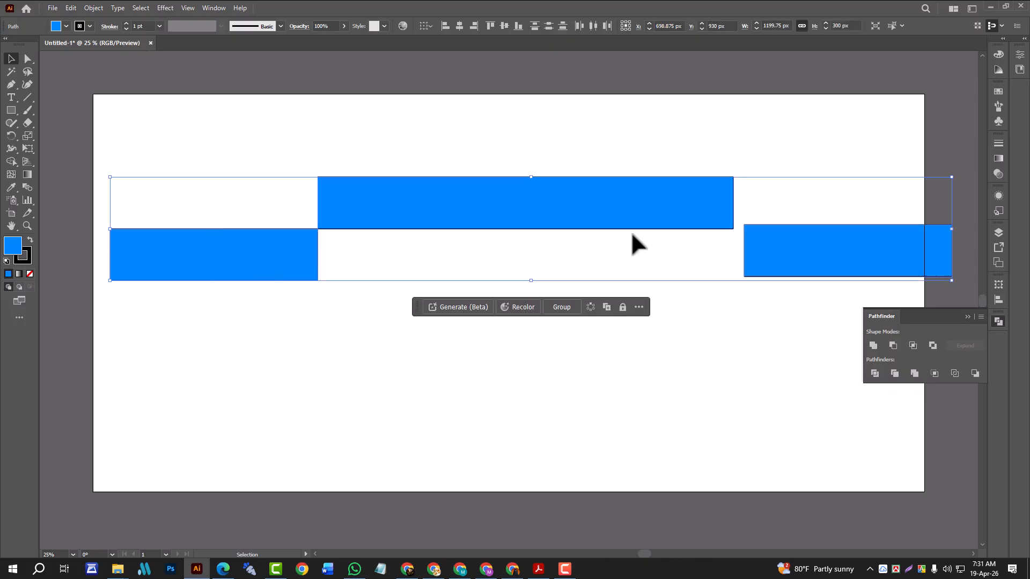
click(126, 29)
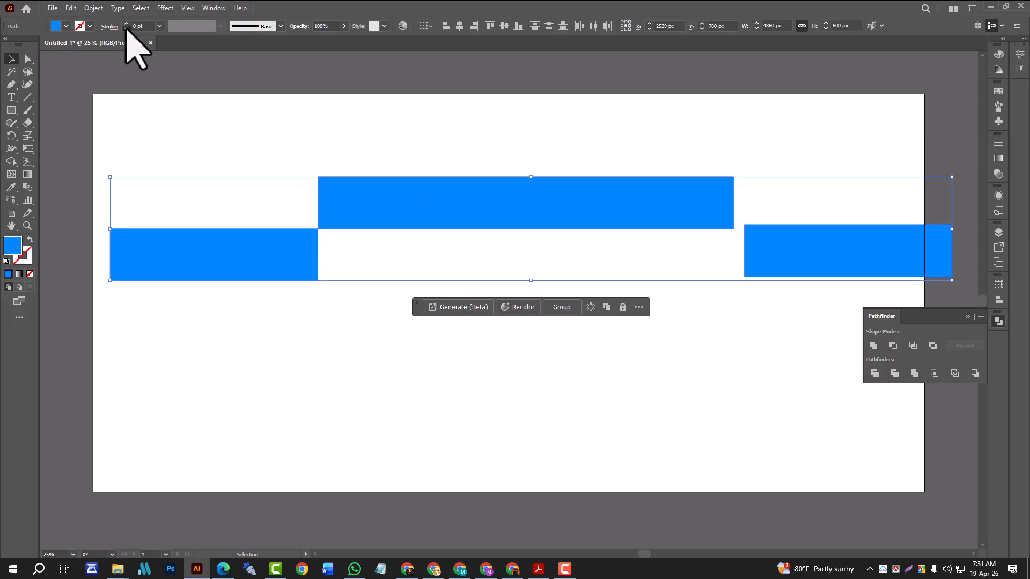
click(394, 138)
Align the left section to the artboard's left and top edges, and the middle section to its horizontal center and top edge
click(209, 259)
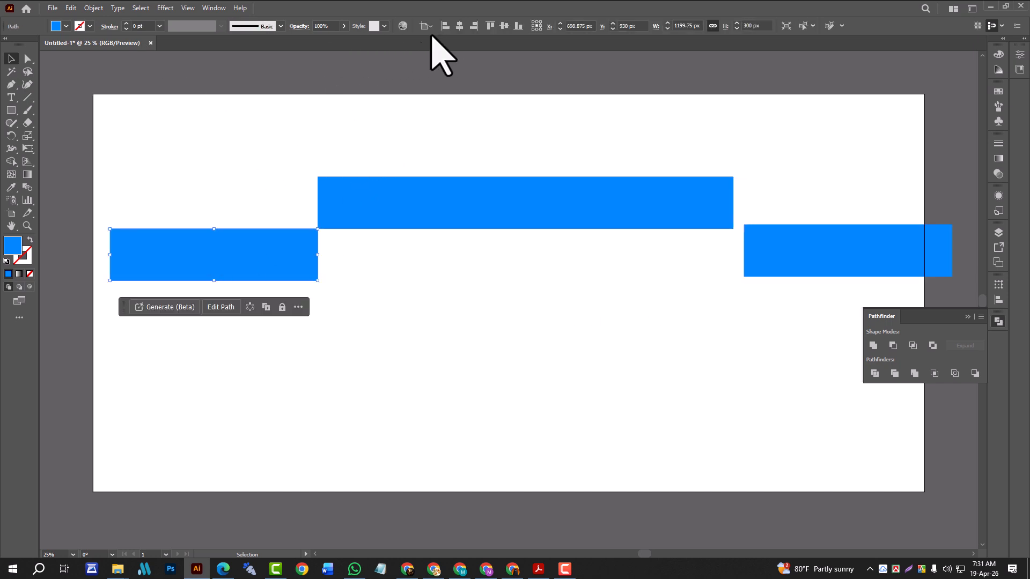
click(446, 26)
click(490, 26)
click(472, 262)
click(440, 197)
click(460, 26)
click(490, 26)
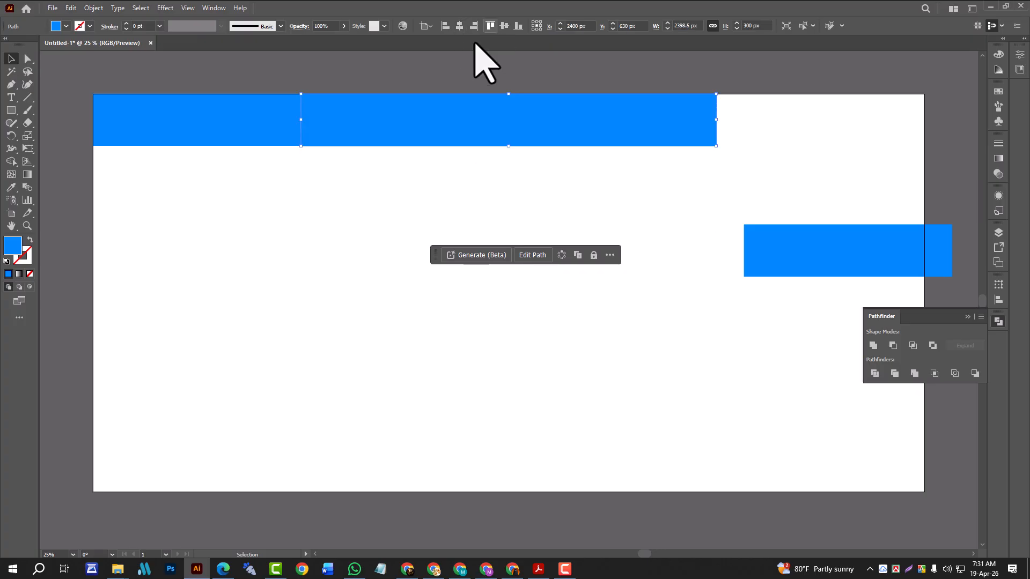
click(492, 173)
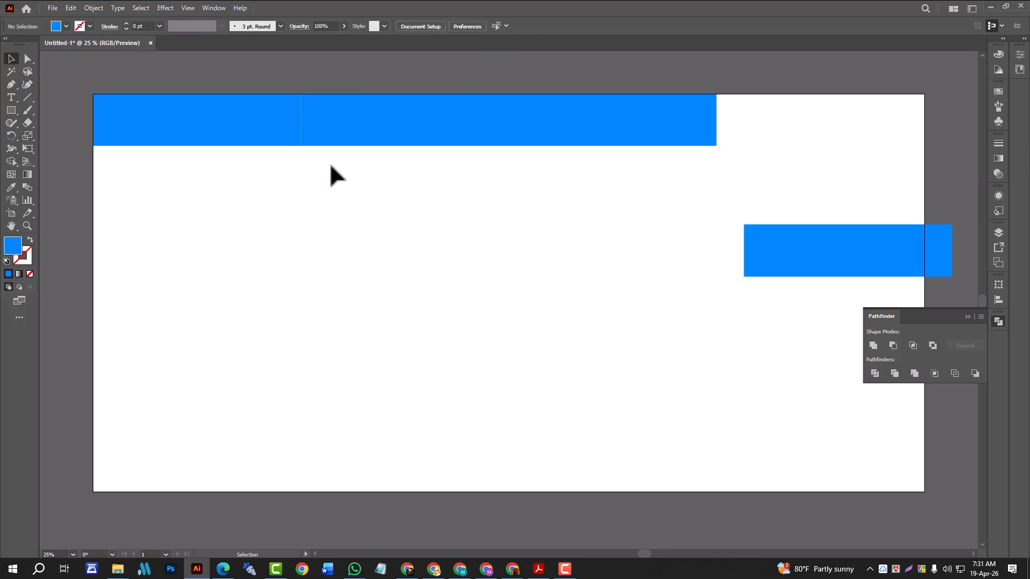
Align the right section to the artboard's right and top edges
click(782, 268)
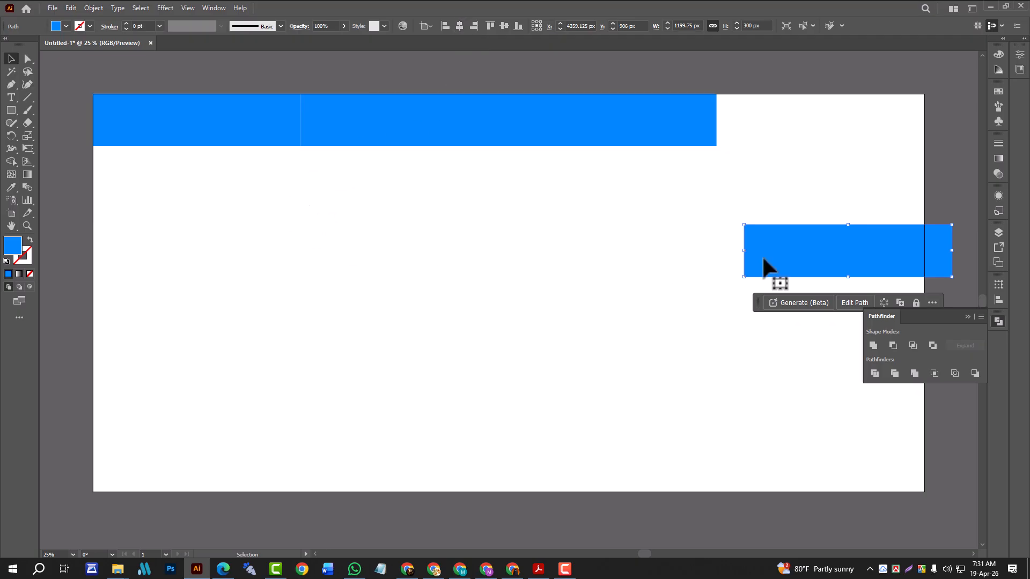
click(472, 27)
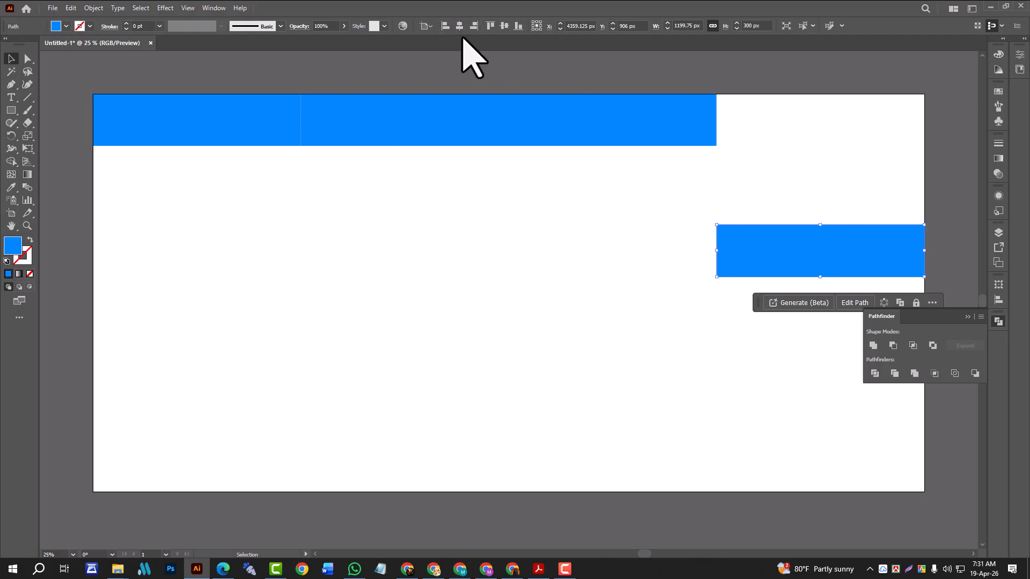
click(489, 26)
click(523, 236)
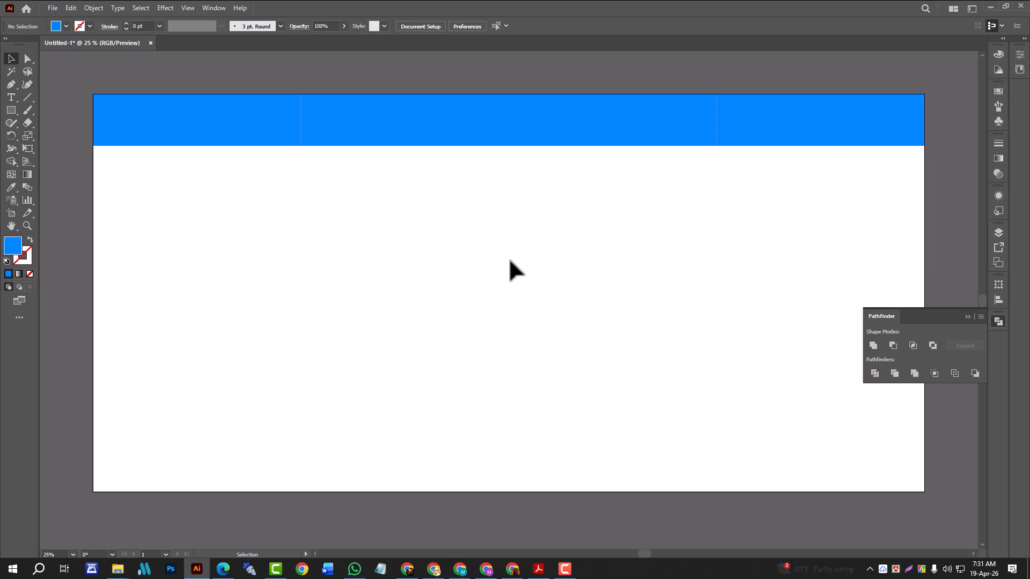
Change the left section's fill to the dark blue #11057C
click(185, 144)
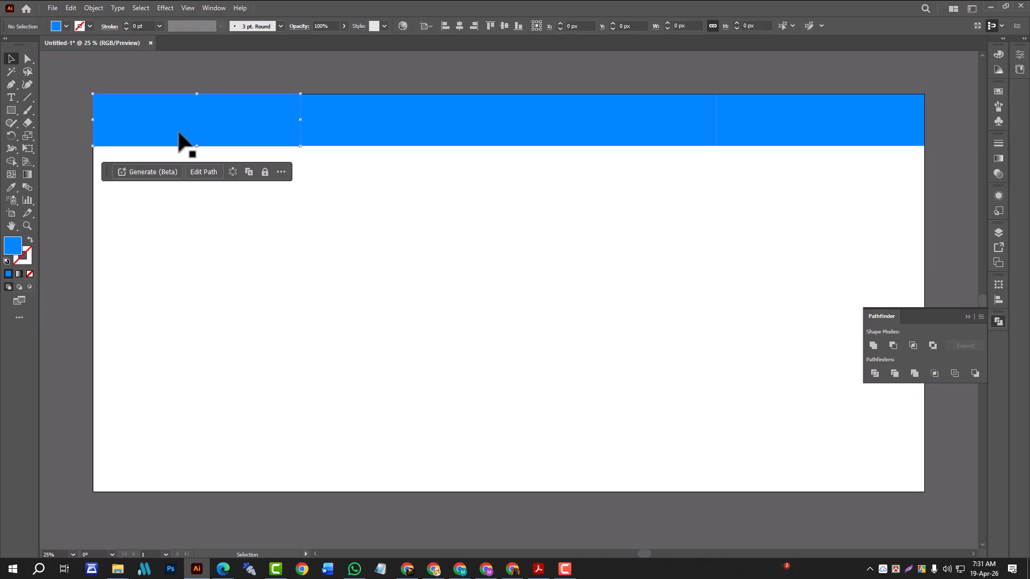
double_click(12, 246)
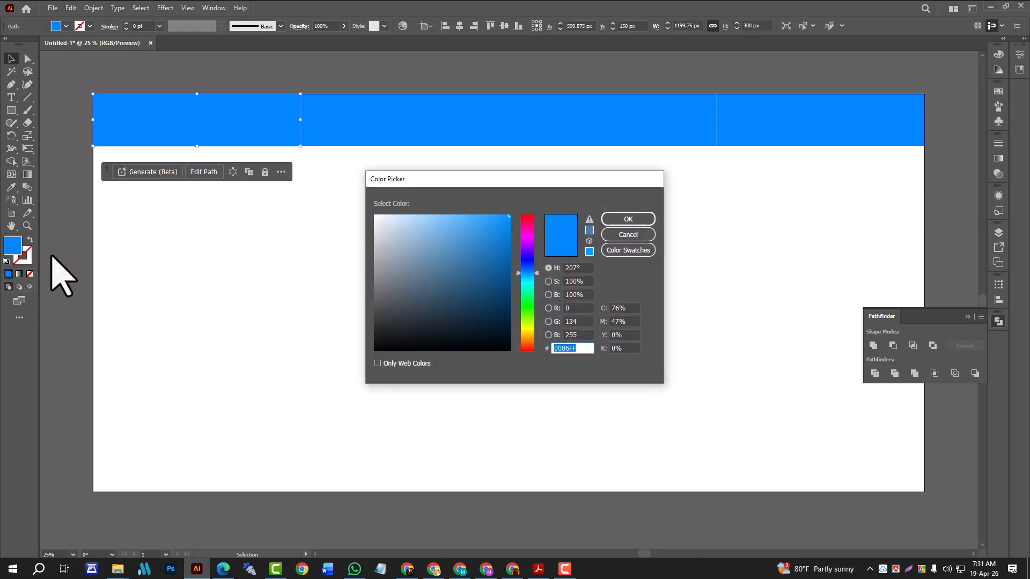
click(527, 314)
drag(526, 315, 525, 342)
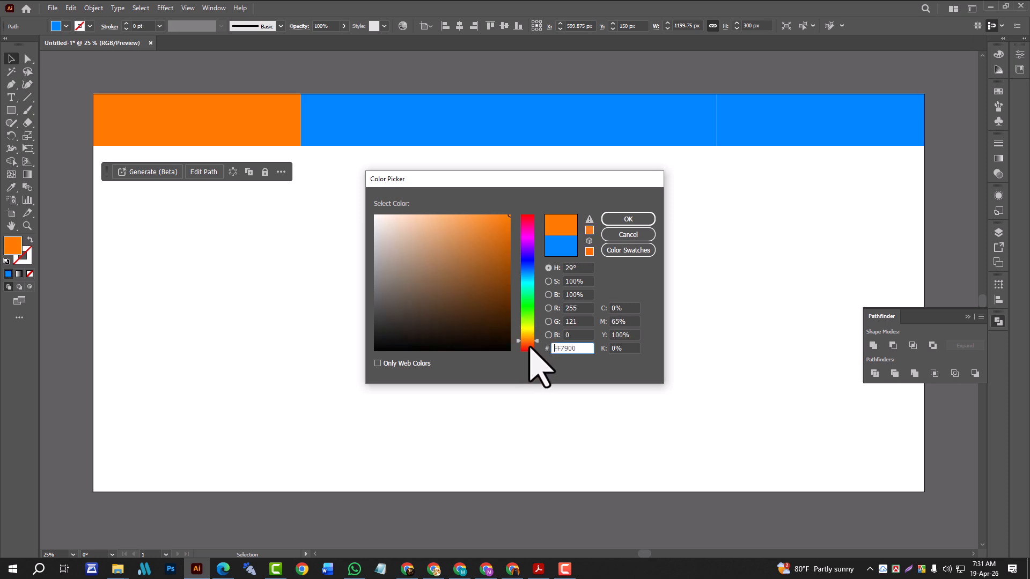
click(529, 256)
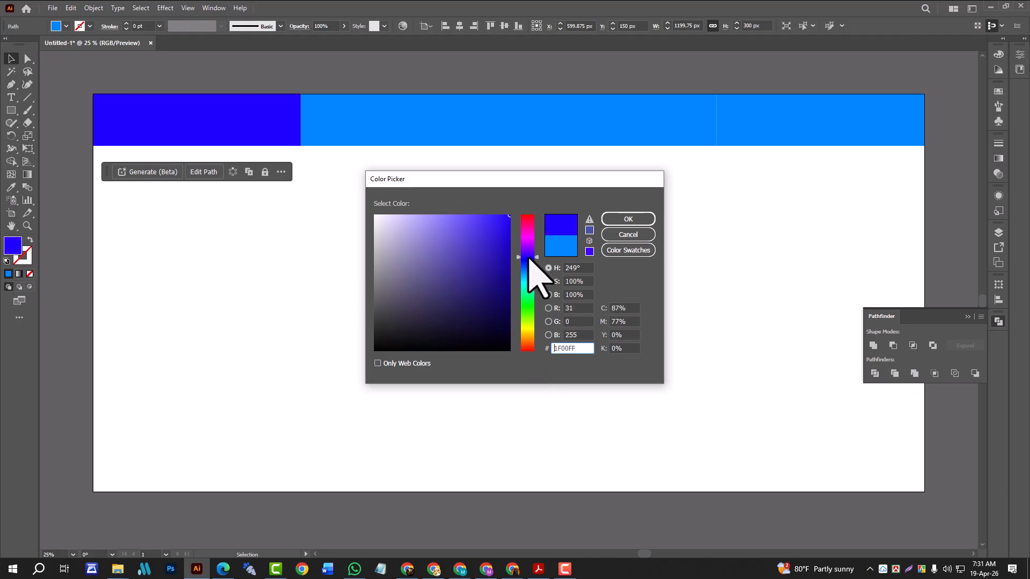
drag(529, 258, 531, 254)
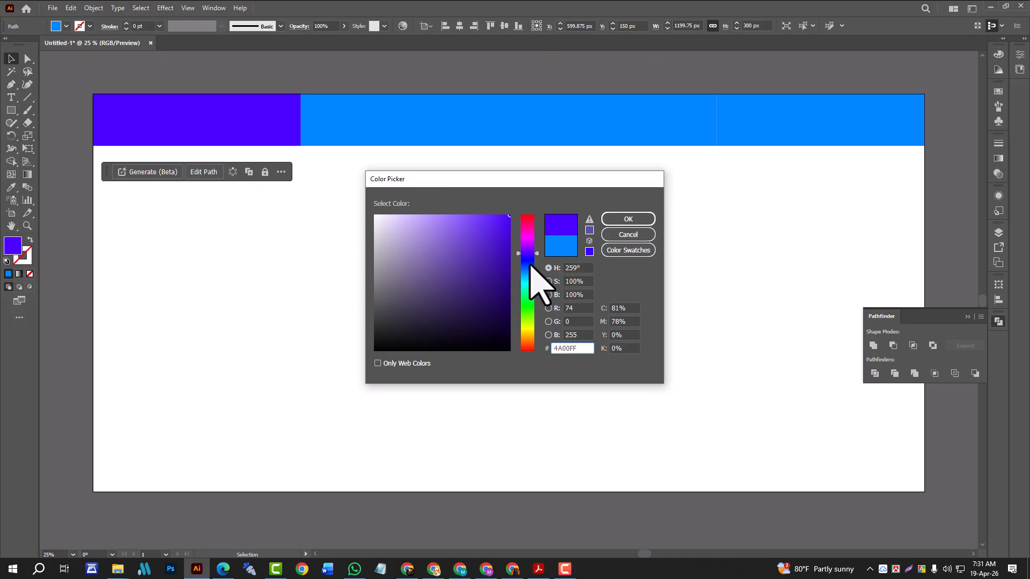
click(530, 259)
click(504, 285)
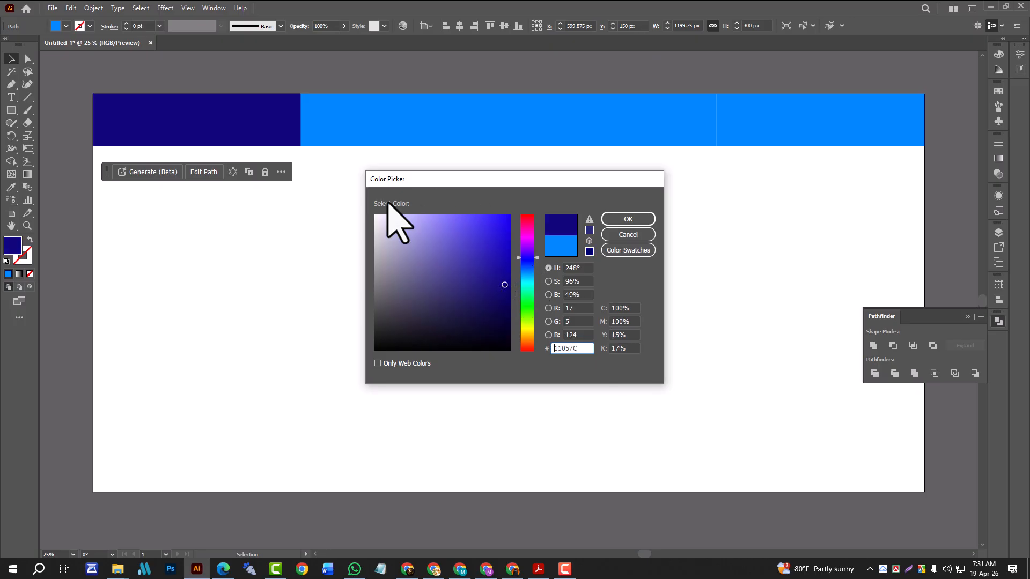
click(633, 220)
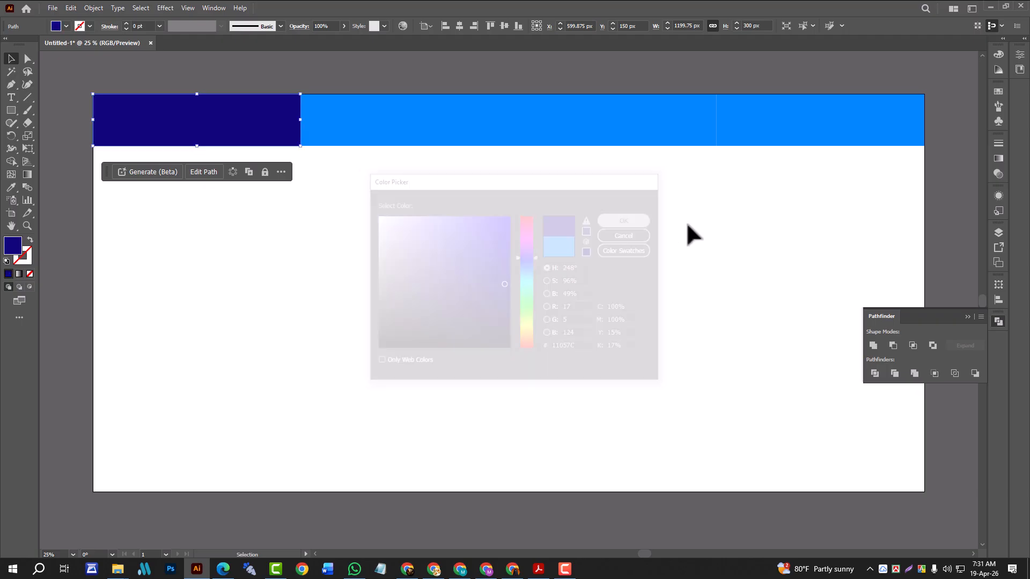
click(776, 204)
Apply the left section's dark blue fill to the right section with the Eyedropper
click(818, 126)
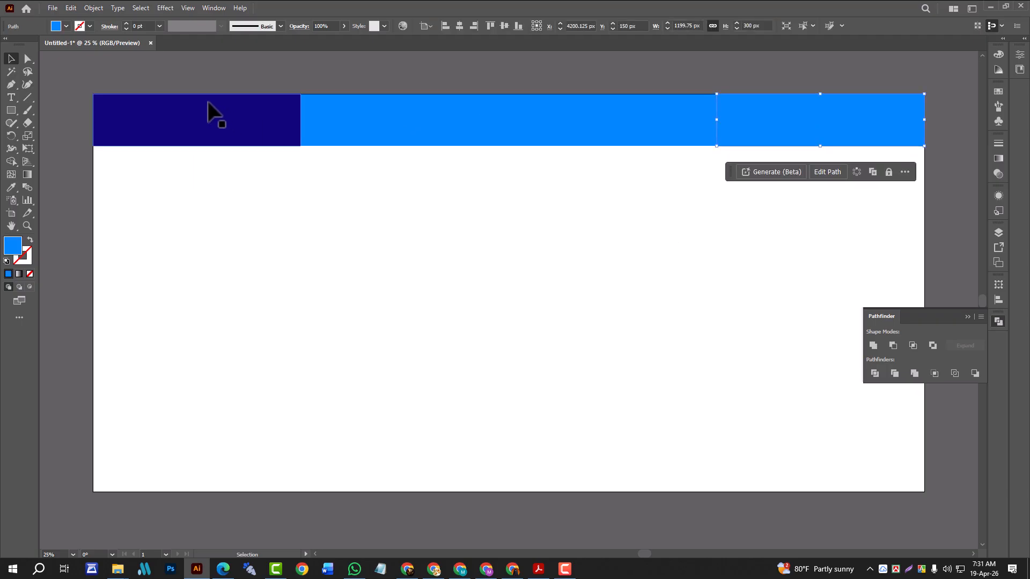
click(11, 188)
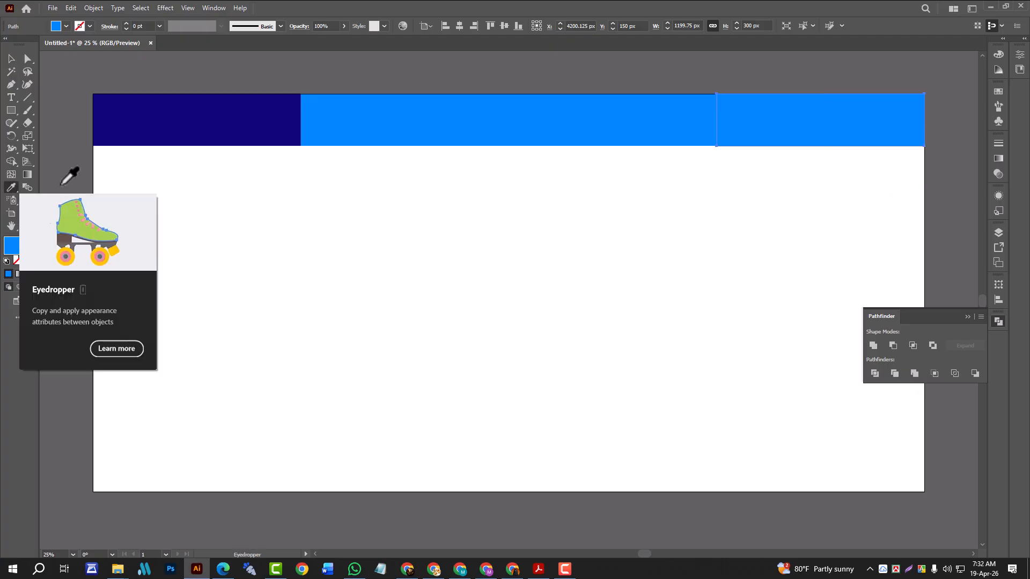
click(172, 121)
click(11, 58)
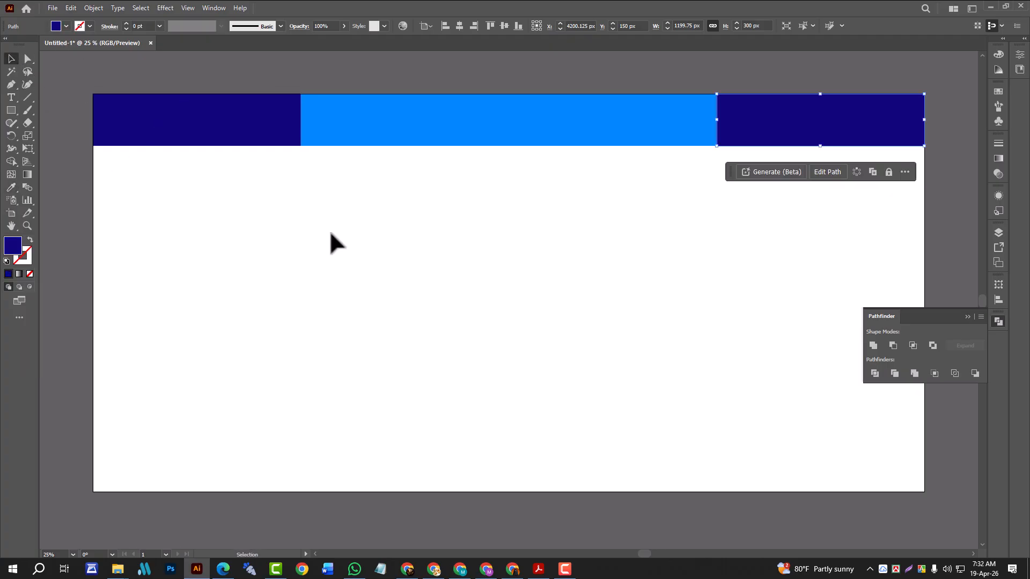
click(611, 299)
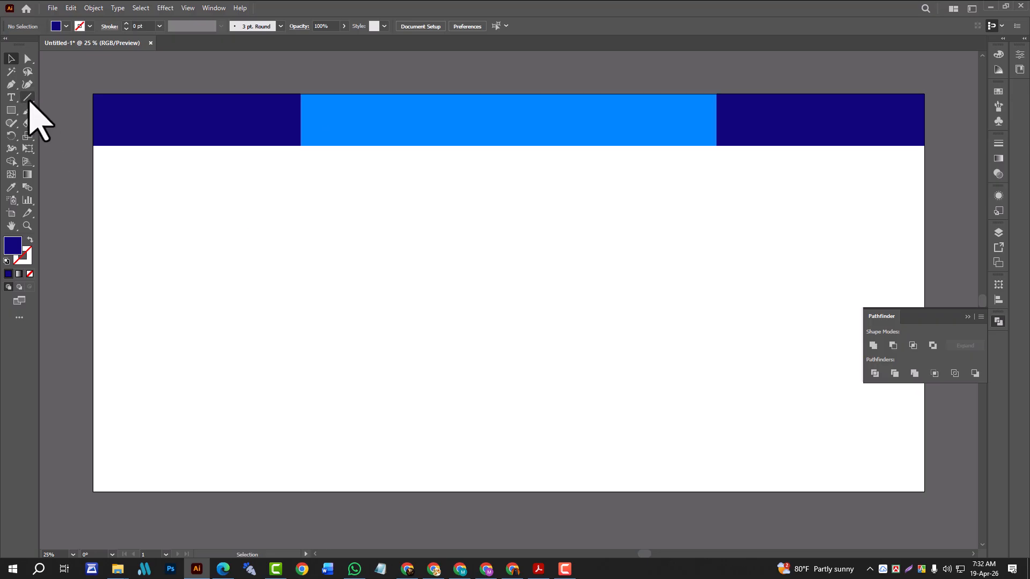
Try drawing a vertical line and a diagonal line, the diagonal about 334.5 × 334.5 px, in the white area below the bar
drag(365, 250, 372, 325)
drag(520, 245, 462, 302)
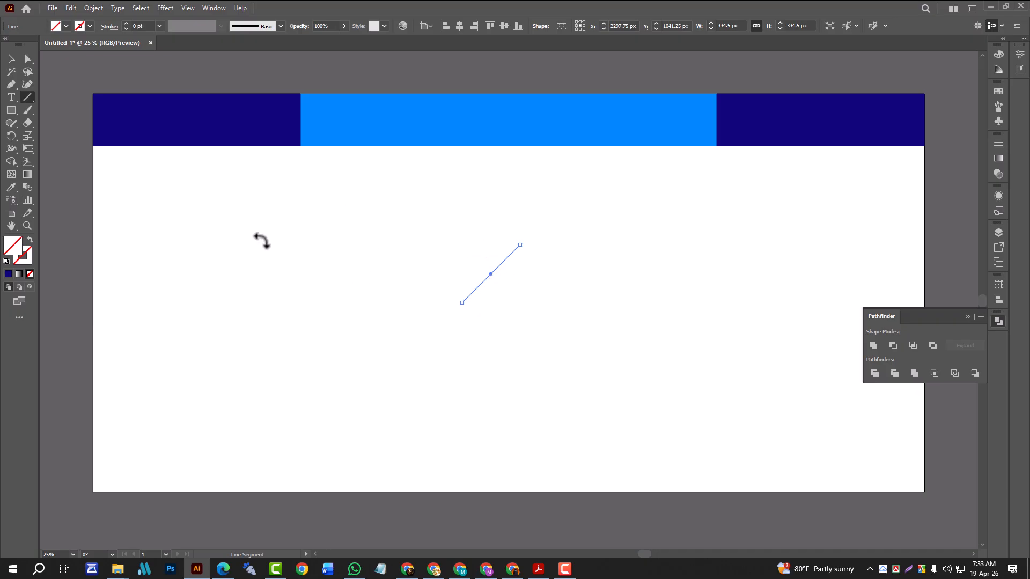
click(10, 58)
click(288, 152)
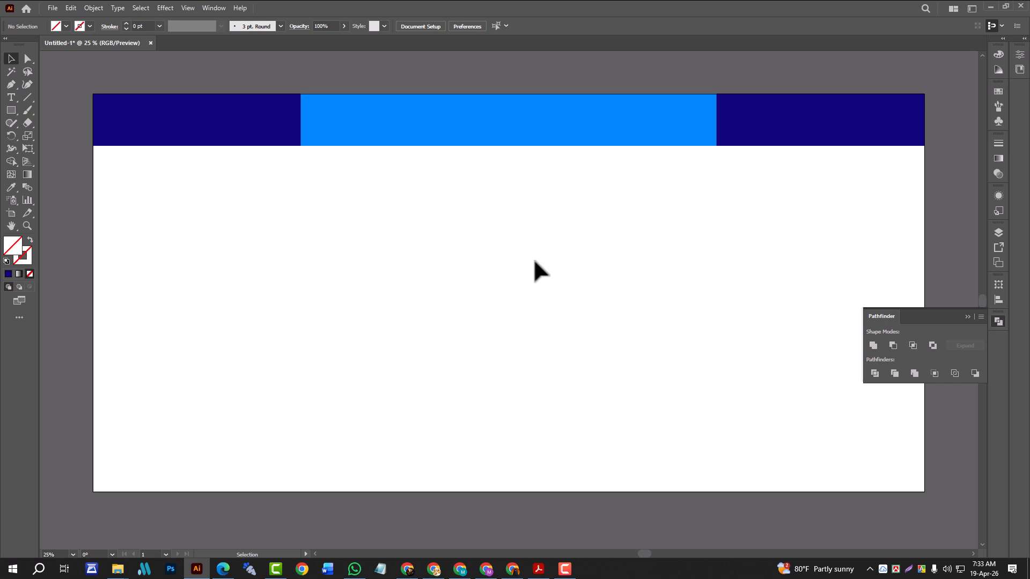
drag(309, 209, 764, 427)
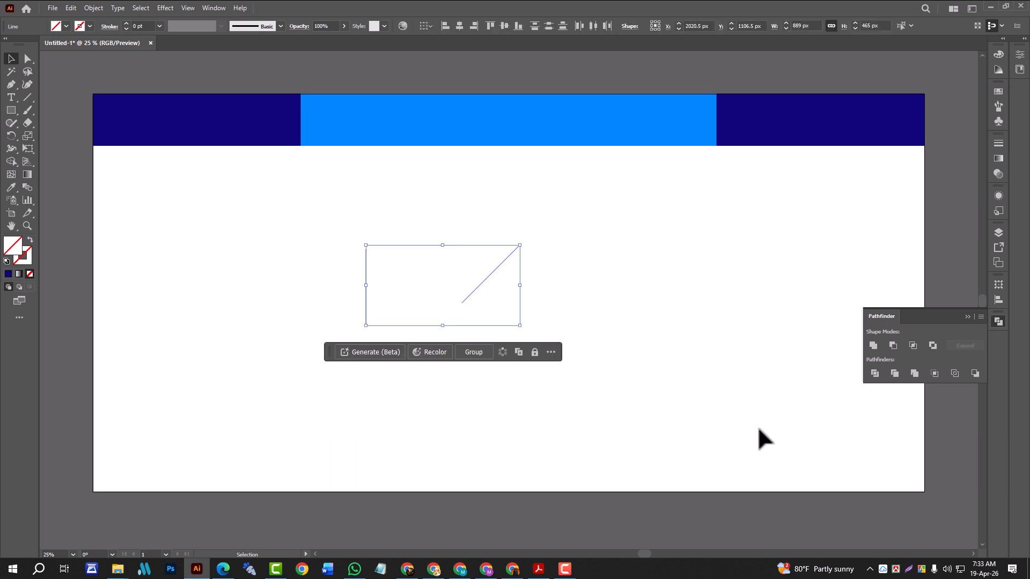
click(641, 390)
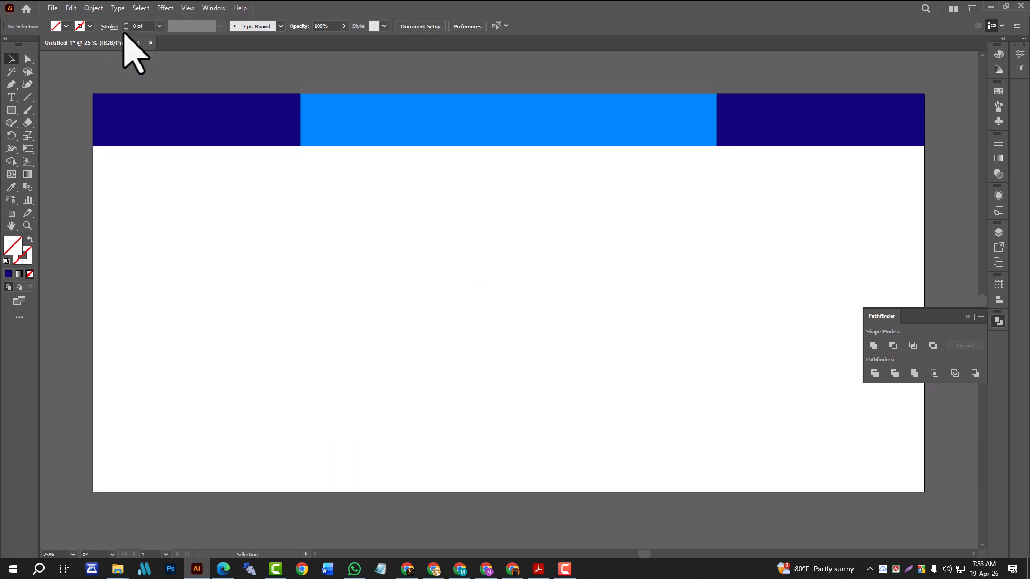
Draw a vertical line about 399 px tall in the white area below the bar
click(27, 97)
drag(390, 247, 390, 315)
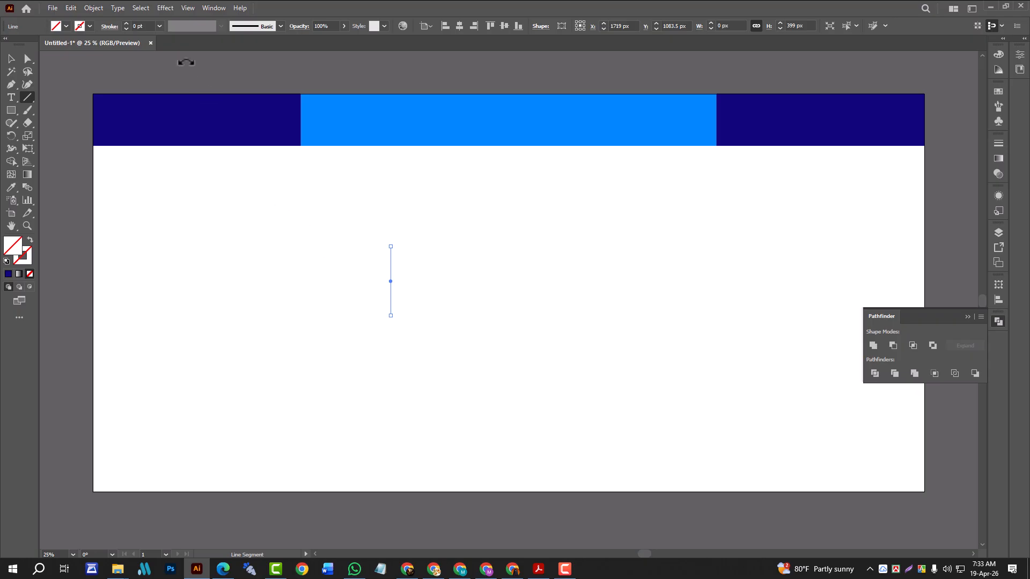
click(165, 7)
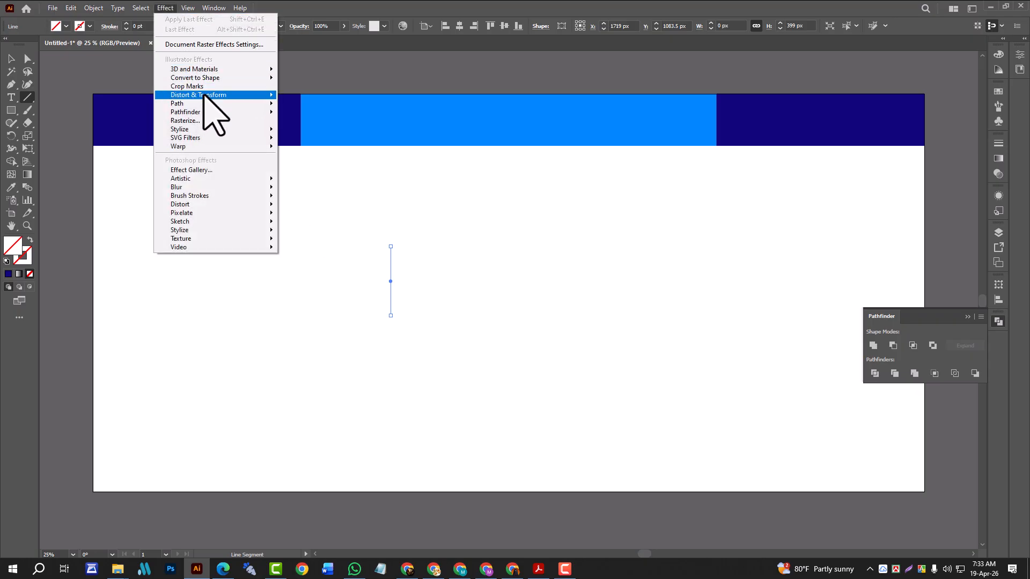
mouse_move(203, 97)
click(320, 166)
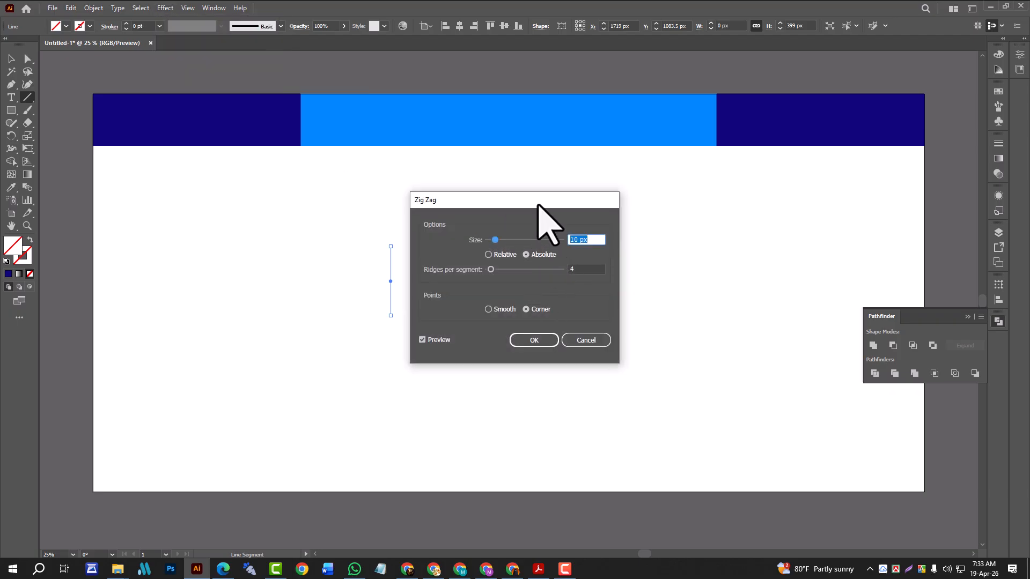
drag(535, 202, 572, 207)
click(615, 274)
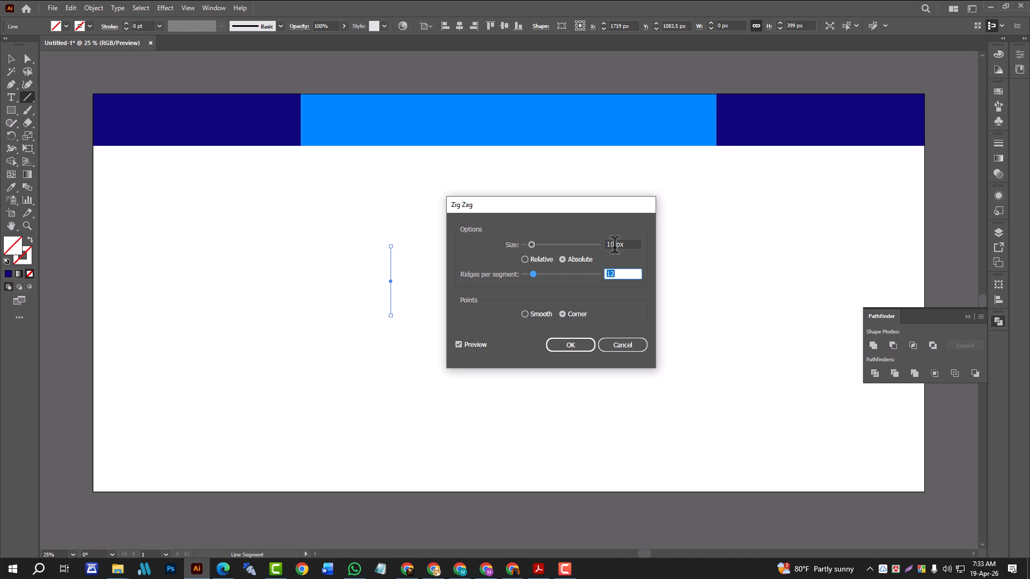
click(614, 245)
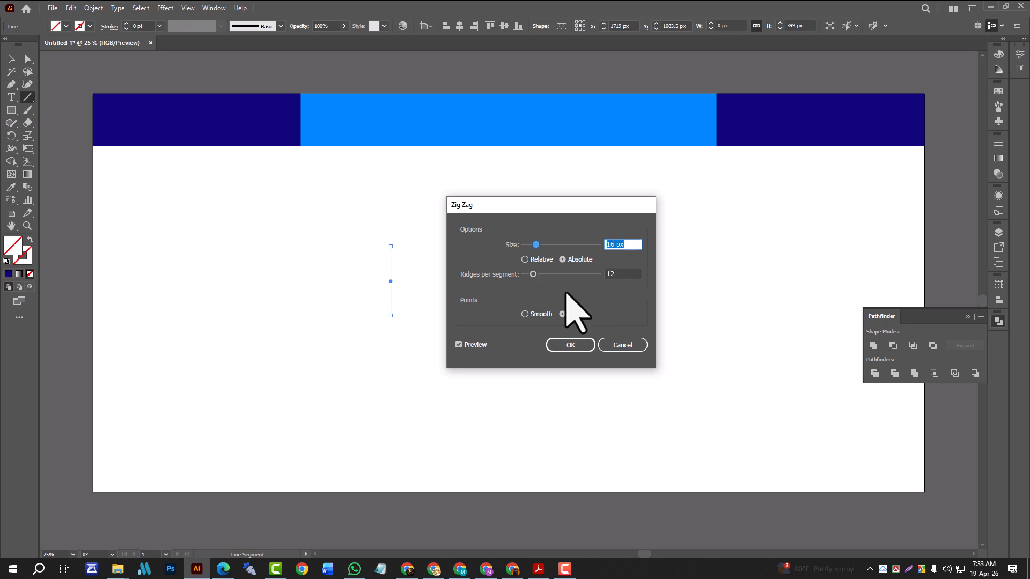
click(459, 344)
click(458, 345)
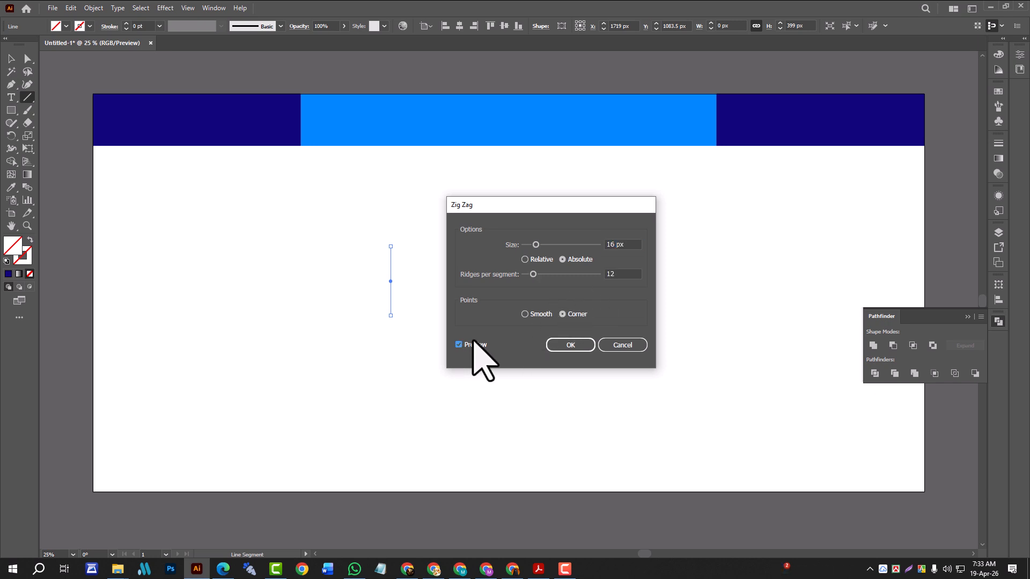
click(622, 345)
Give the vertical line a 1 pt stroke
click(11, 58)
drag(321, 237, 414, 322)
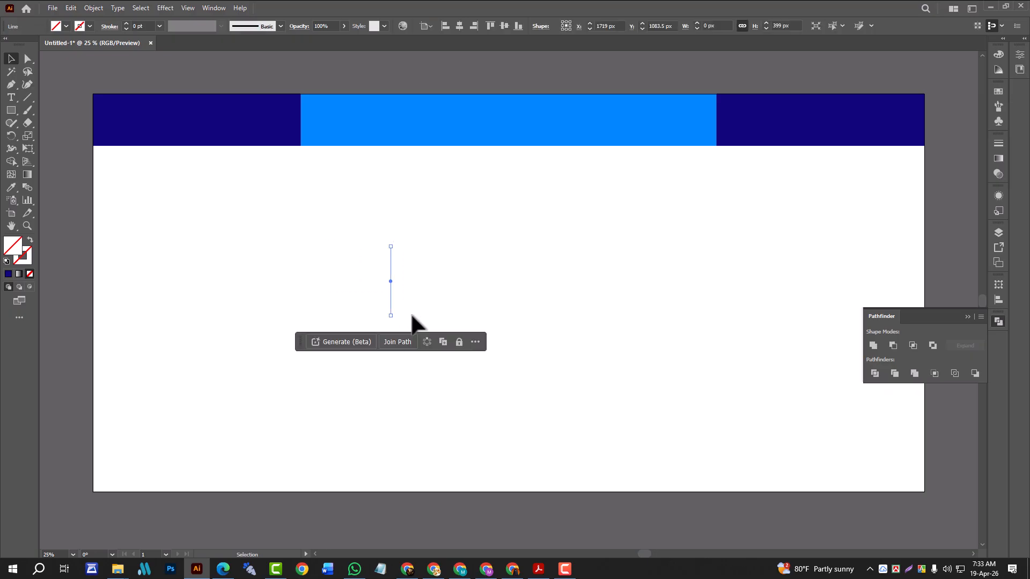
click(126, 24)
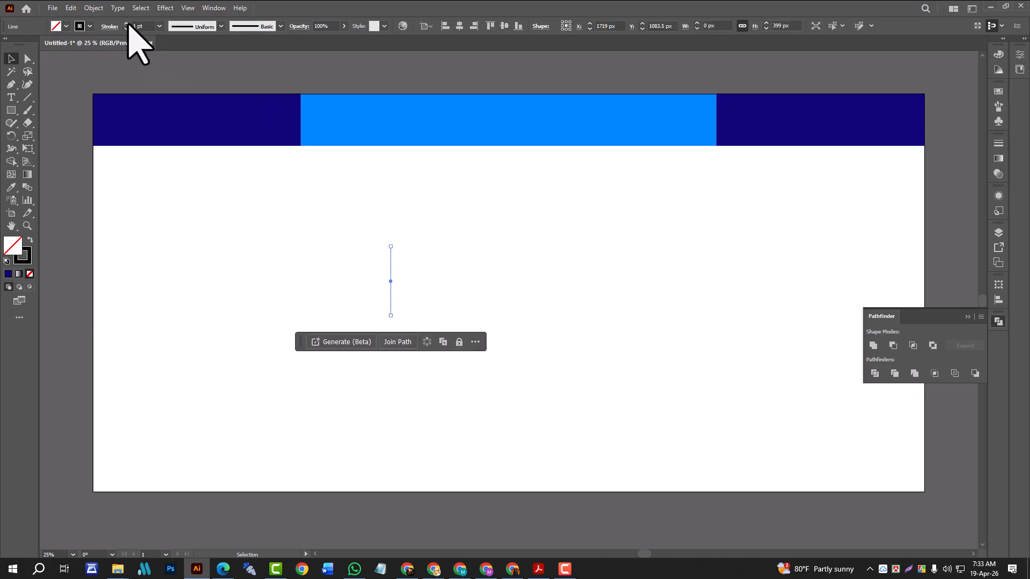
click(374, 248)
drag(420, 305, 420, 304)
Apply the Zig Zag effect to the vertical line with 10 px absolute size, 10 ridges per segment and smooth points
click(165, 7)
mouse_move(223, 105)
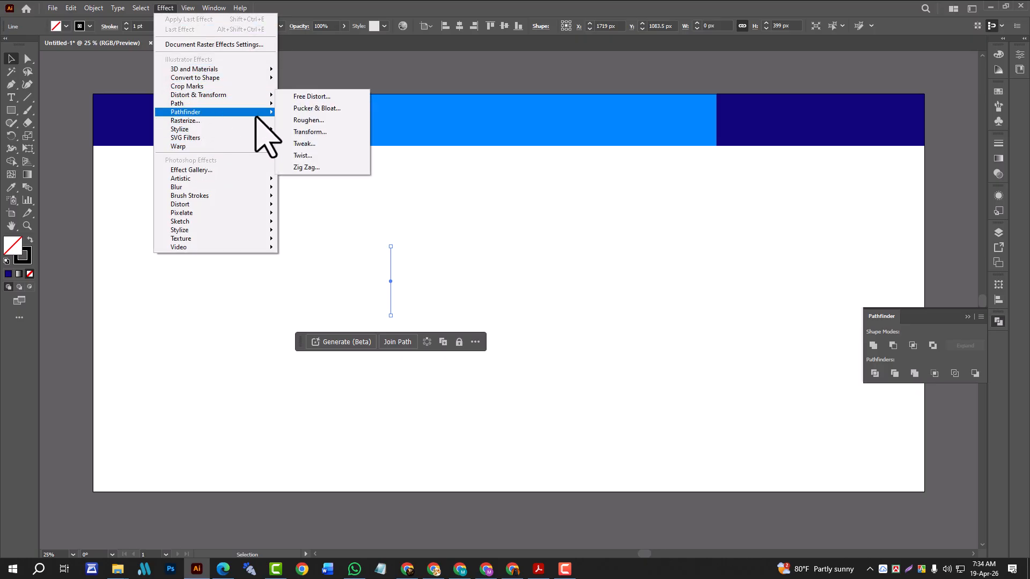
click(319, 167)
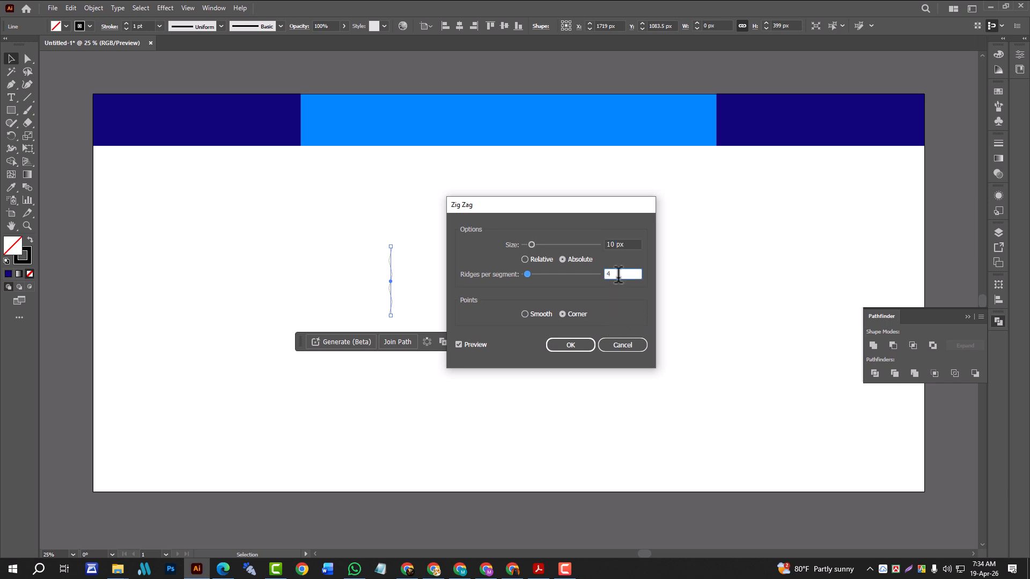
key(Up)
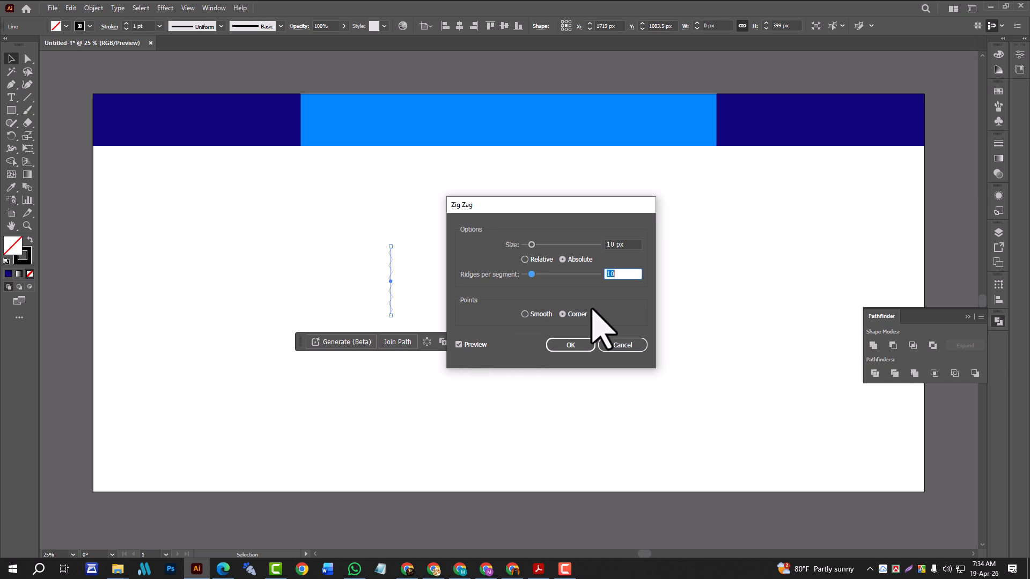
click(525, 314)
click(578, 345)
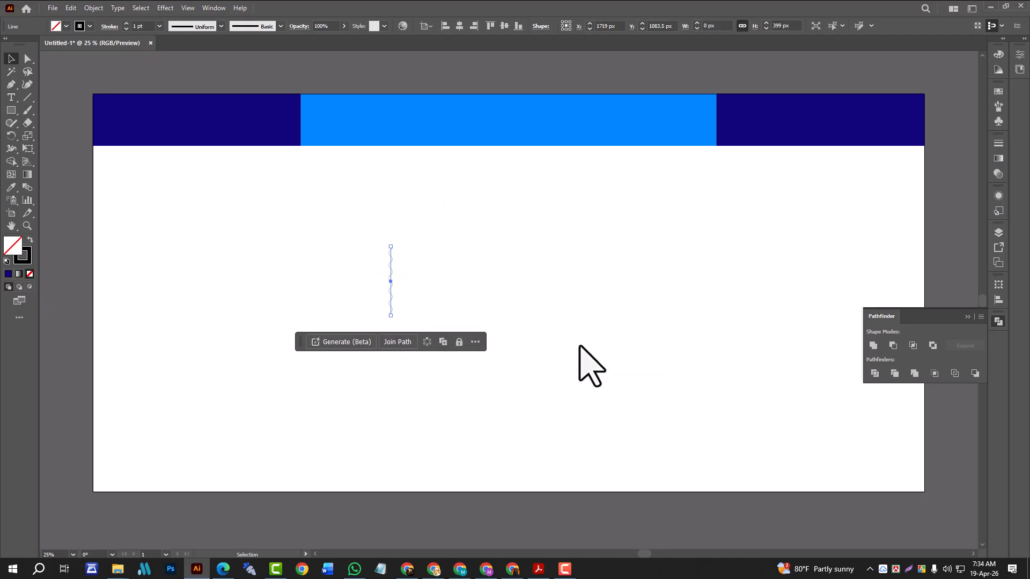
Expand the wavy line's appearance, and expand its fill and stroke into a shape
click(548, 300)
drag(368, 264, 416, 328)
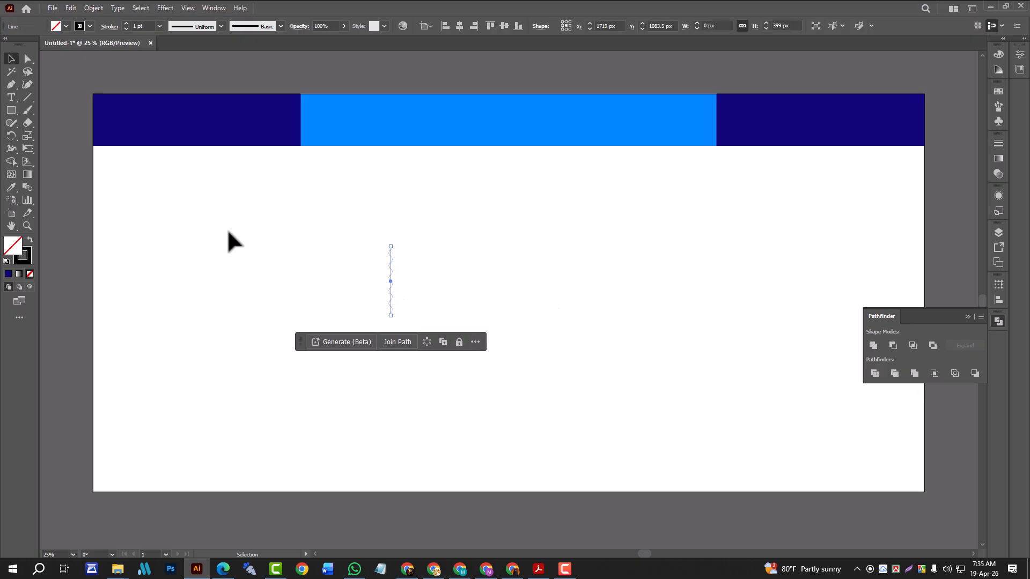
click(93, 8)
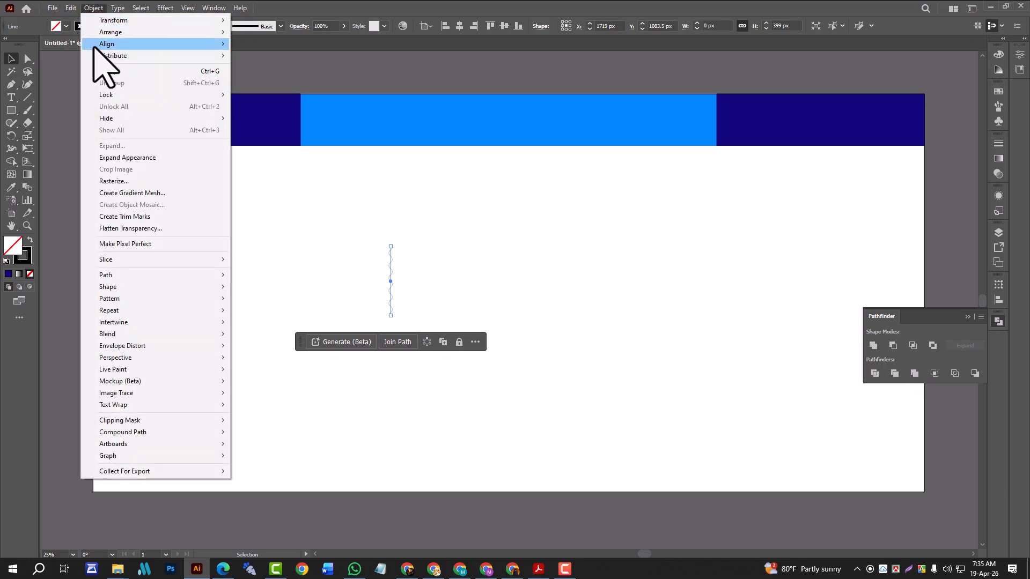
click(113, 157)
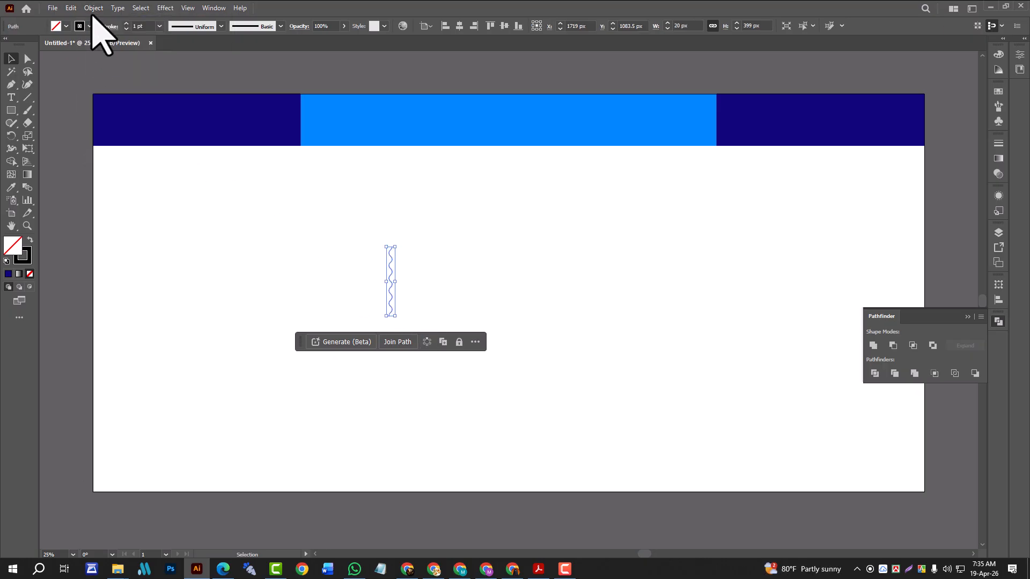
click(93, 7)
click(115, 144)
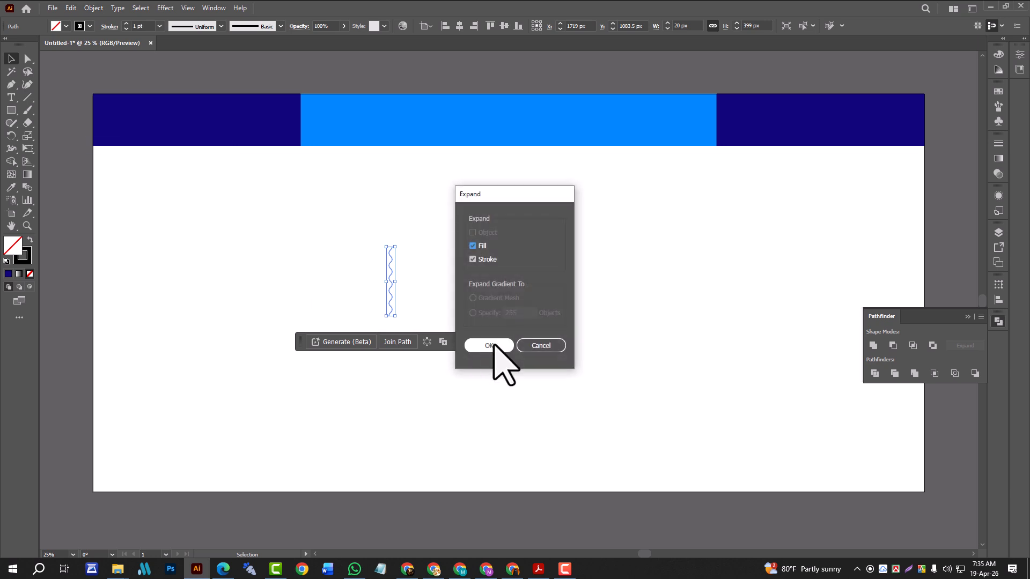
click(494, 344)
click(353, 270)
drag(403, 315, 404, 317)
click(407, 294)
Create a 4800 × 300 px rectangle and place it across the artboard's full width, slightly below the blue bar
drag(12, 110, 78, 123)
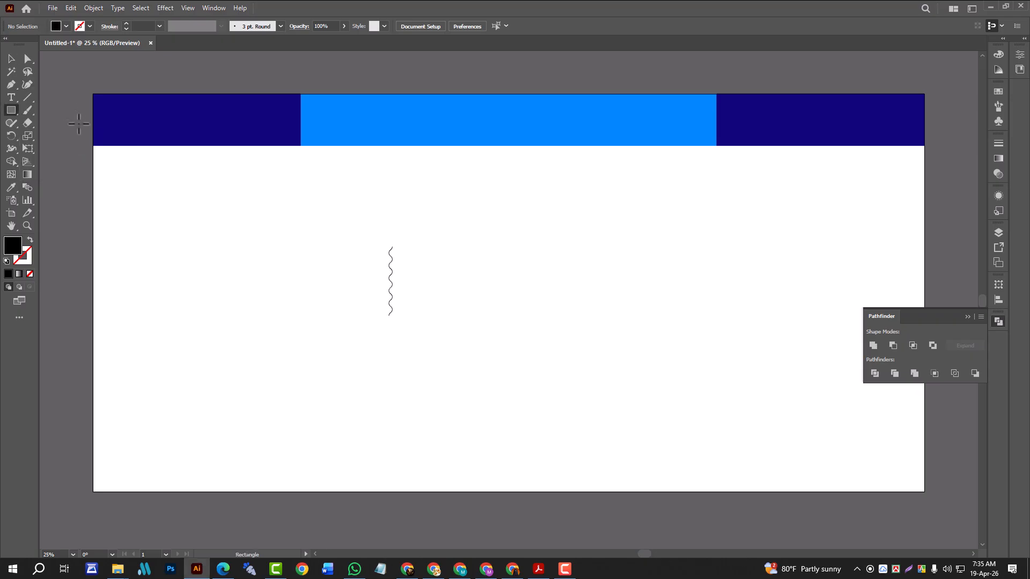
click(273, 253)
click(496, 301)
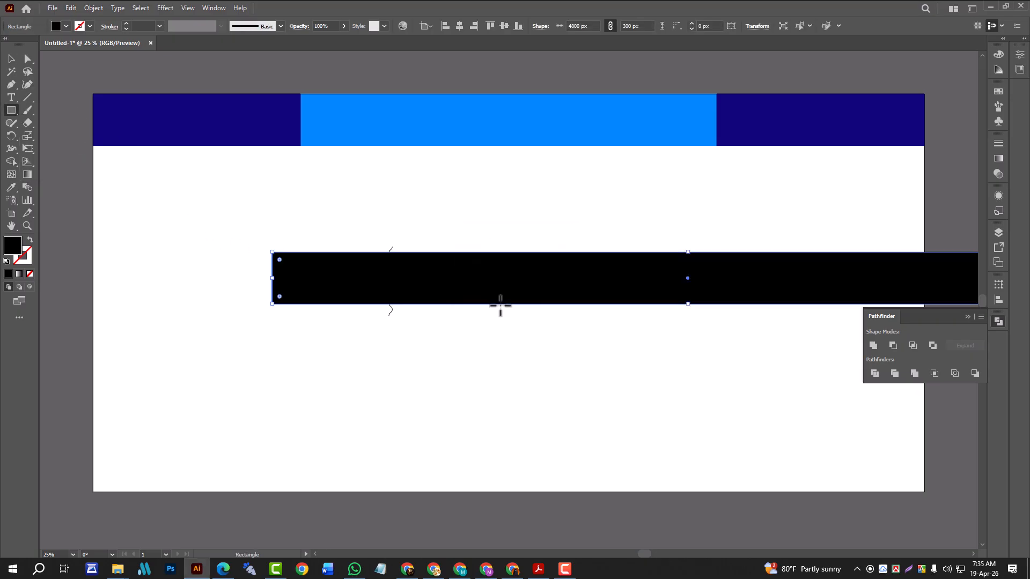
click(10, 59)
drag(547, 292, 369, 214)
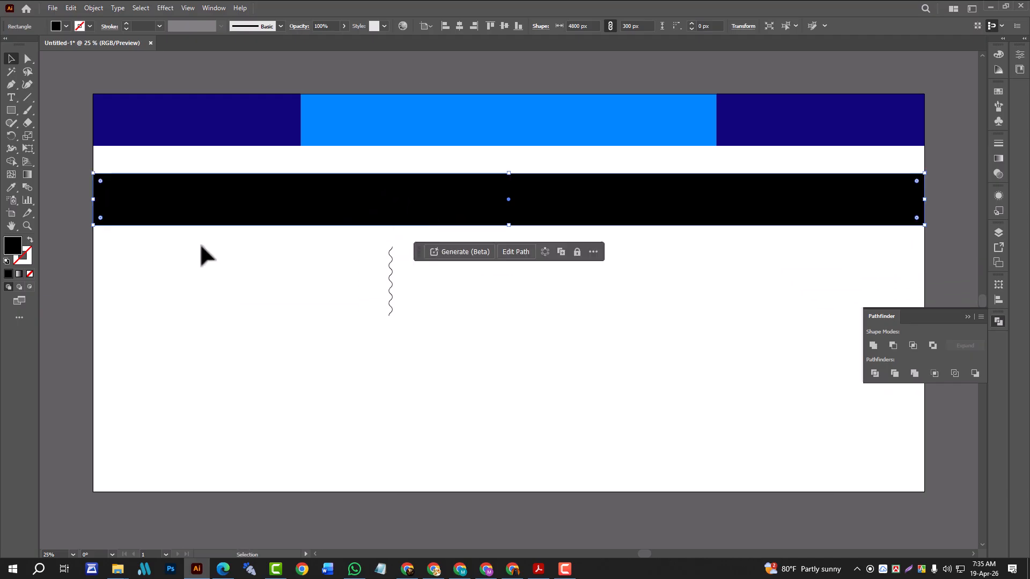
Change the new rectangle's fill from black to a light blue, about #67C1F9
double_click(13, 245)
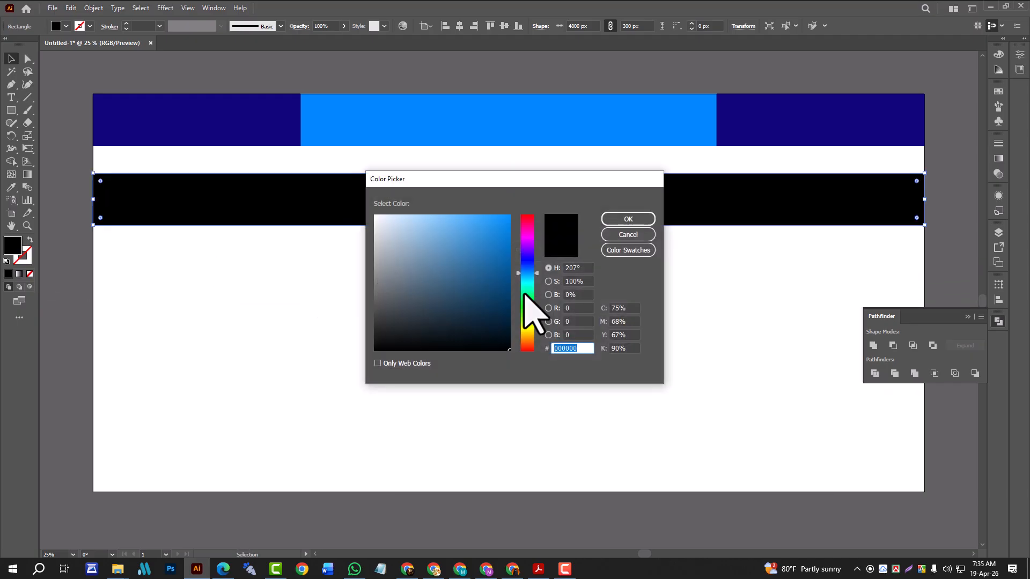
click(526, 293)
drag(501, 253, 504, 218)
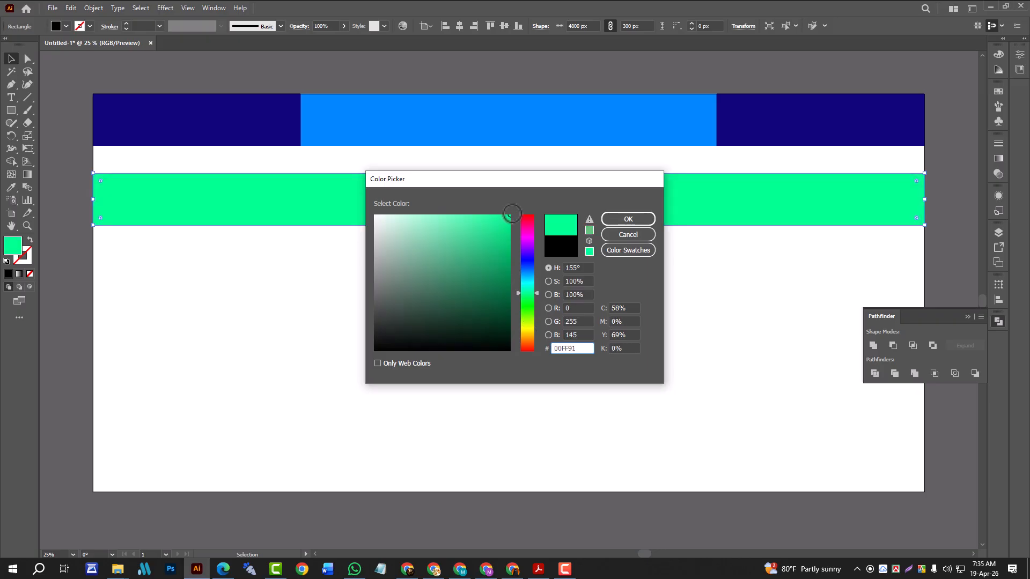
click(530, 250)
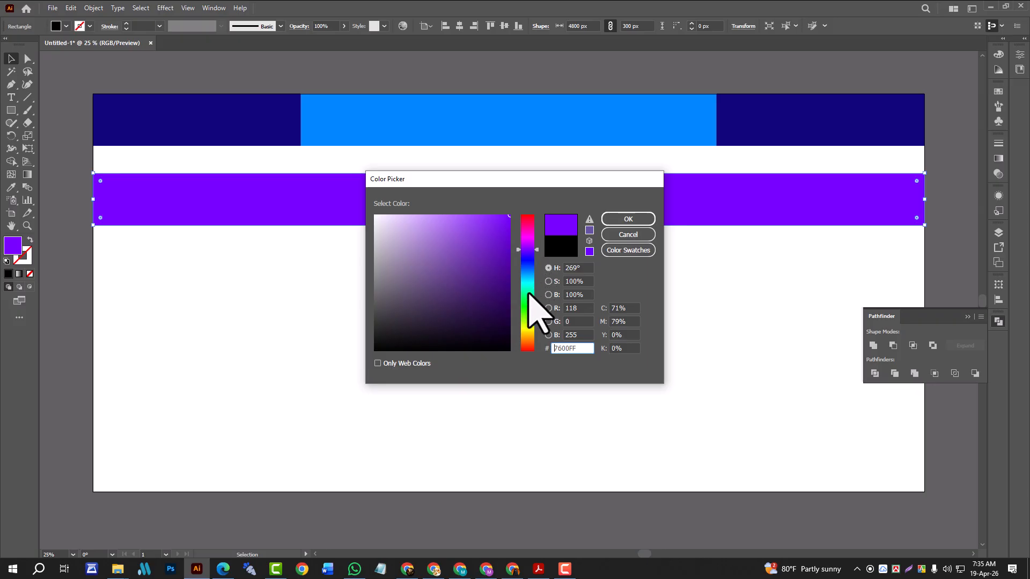
click(528, 274)
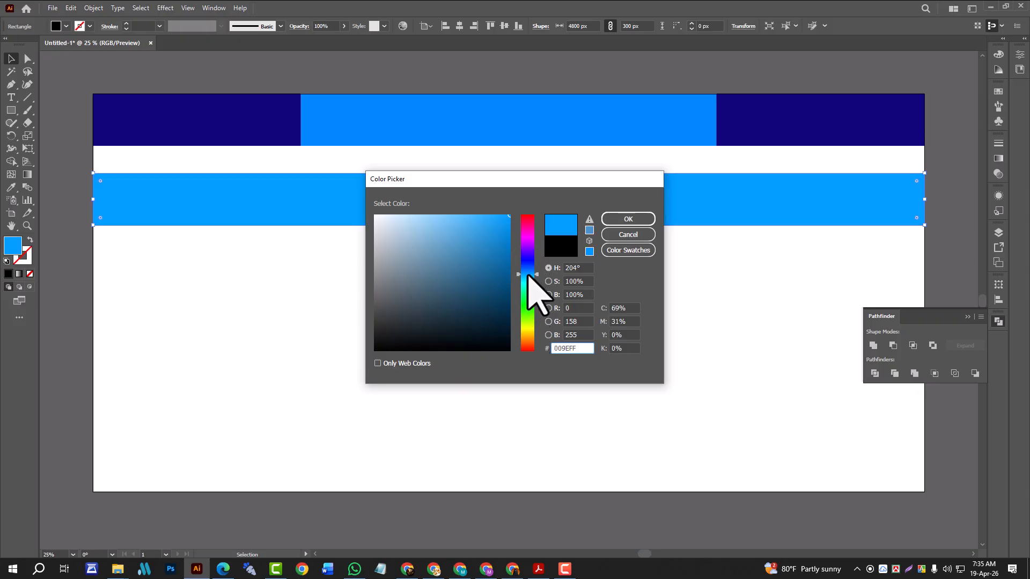
click(454, 218)
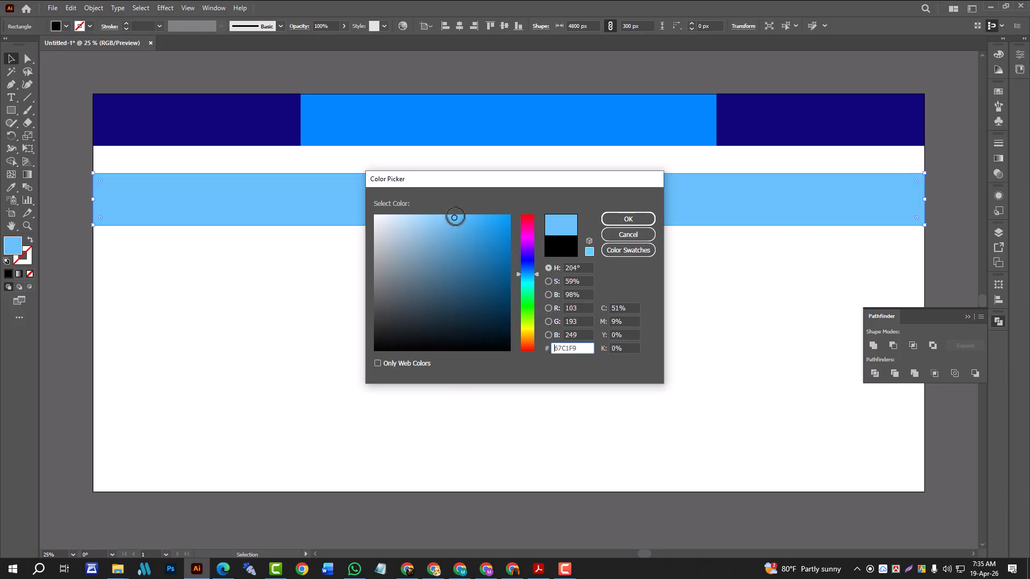
click(632, 219)
click(654, 322)
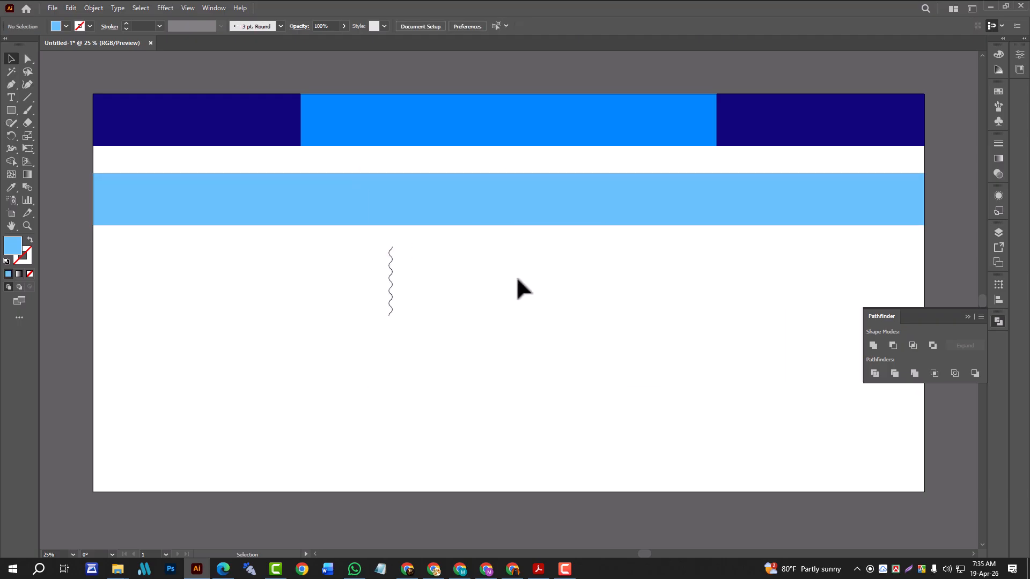
Bring the wavy line to the front and place it over the light blue band
click(466, 207)
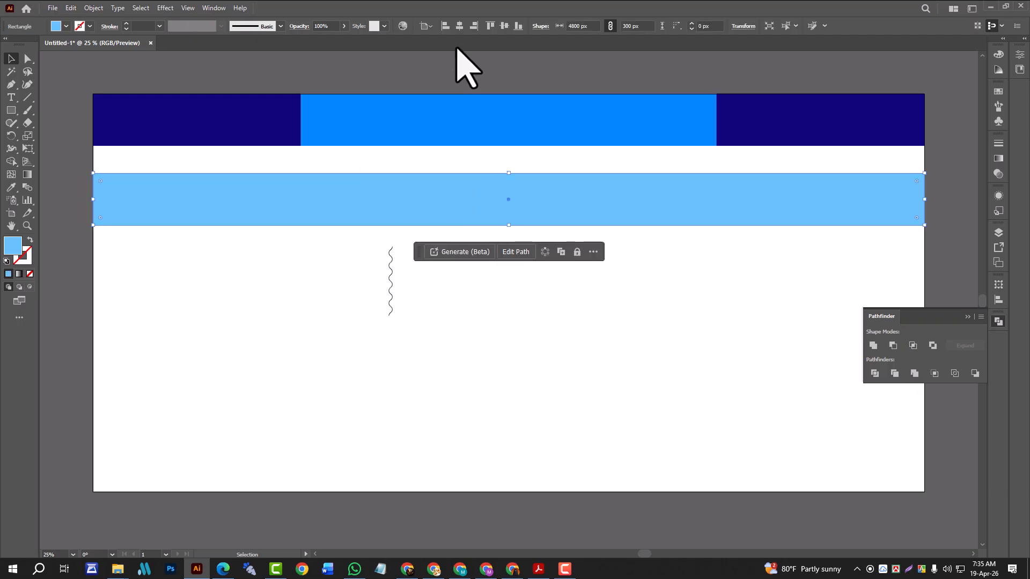
click(392, 283)
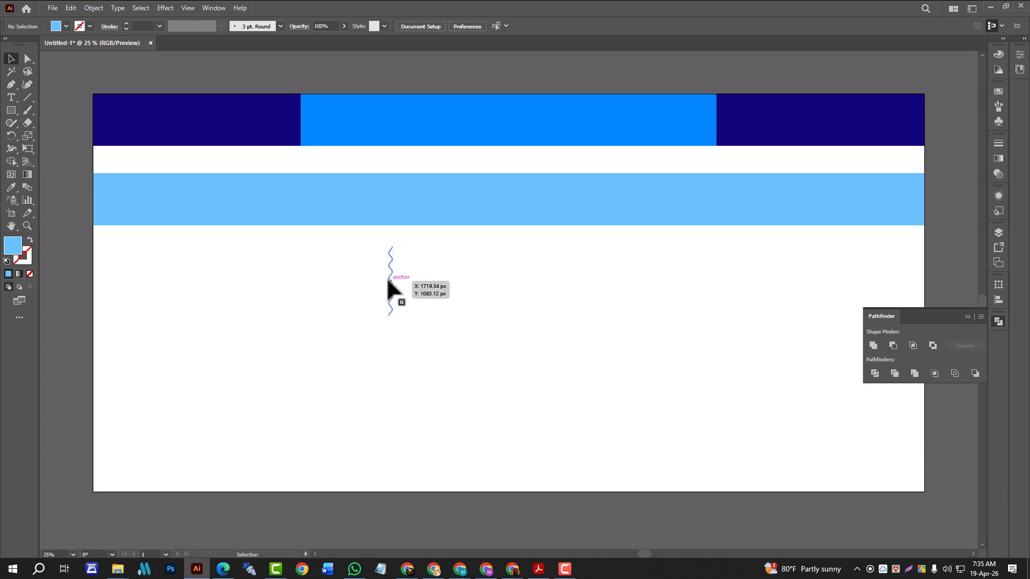
click(389, 277)
mouse_move(390, 276)
mouse_down()
mouse_move(352, 242)
mouse_move(372, 279)
mouse_move(330, 273)
mouse_up()
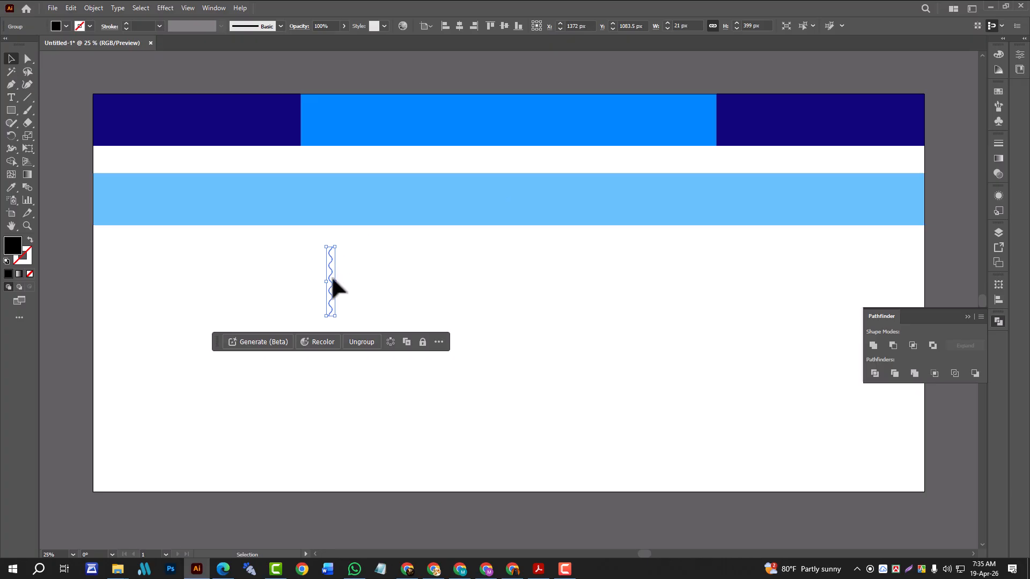
right_click(361, 270)
mouse_move(409, 464)
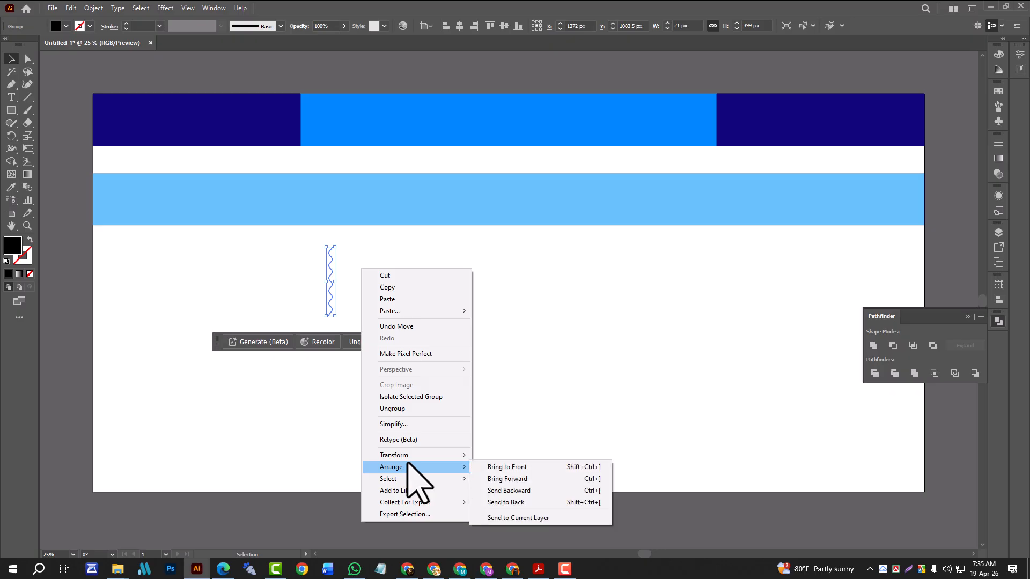
click(508, 468)
drag(332, 269, 319, 200)
click(464, 298)
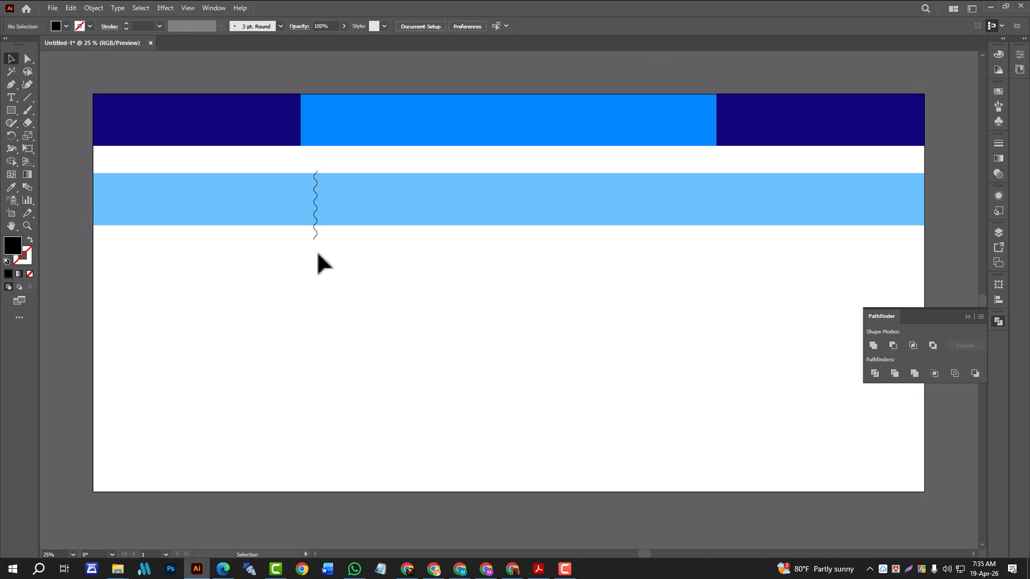
Rotate the wavy line to a diagonal of about 45° and place it back over the light blue band
drag(320, 220, 335, 309)
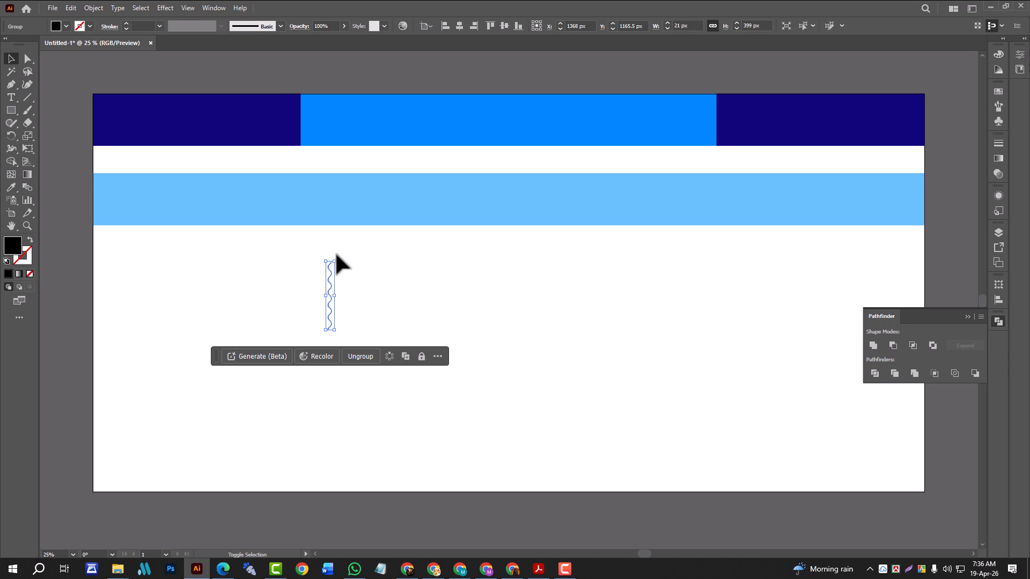
drag(336, 253, 357, 278)
click(404, 280)
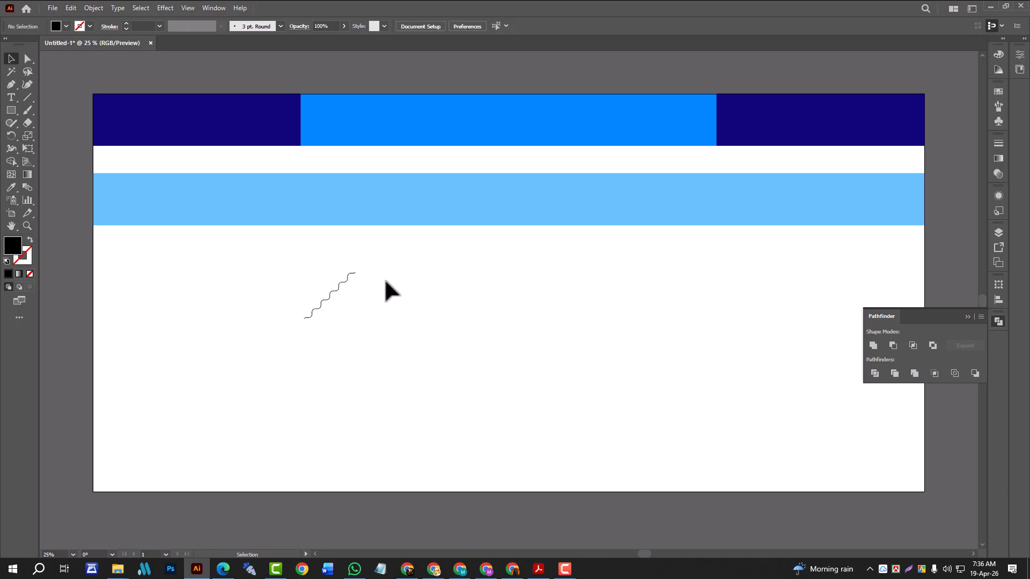
click(338, 284)
drag(339, 284, 330, 189)
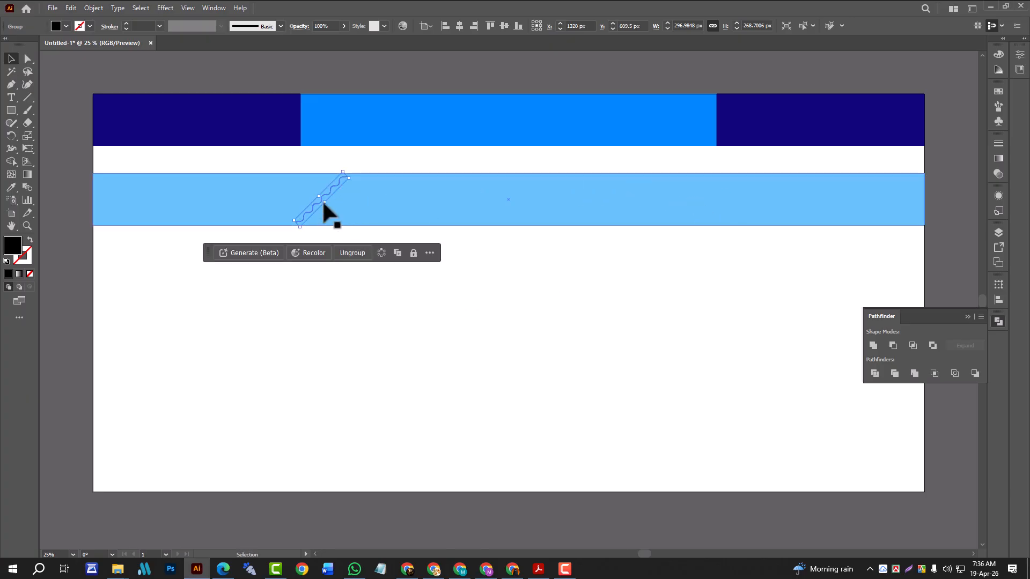
Move the diagonal wavy line below the light blue band and duplicate it into a row of five lines
click(330, 196)
mouse_move(329, 197)
mouse_down()
mouse_move(339, 301)
mouse_move(279, 301)
mouse_move(359, 288)
mouse_up()
alt+drag(359, 288, 433, 284)
click(272, 326)
Align the leftmost wavy line to the artboard's left edge
click(263, 315)
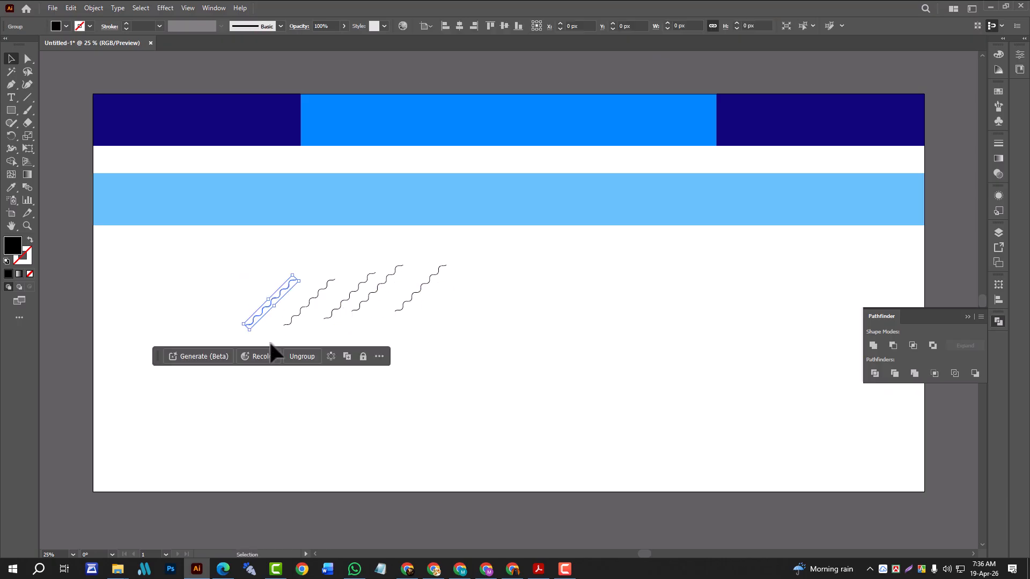
click(446, 26)
click(533, 257)
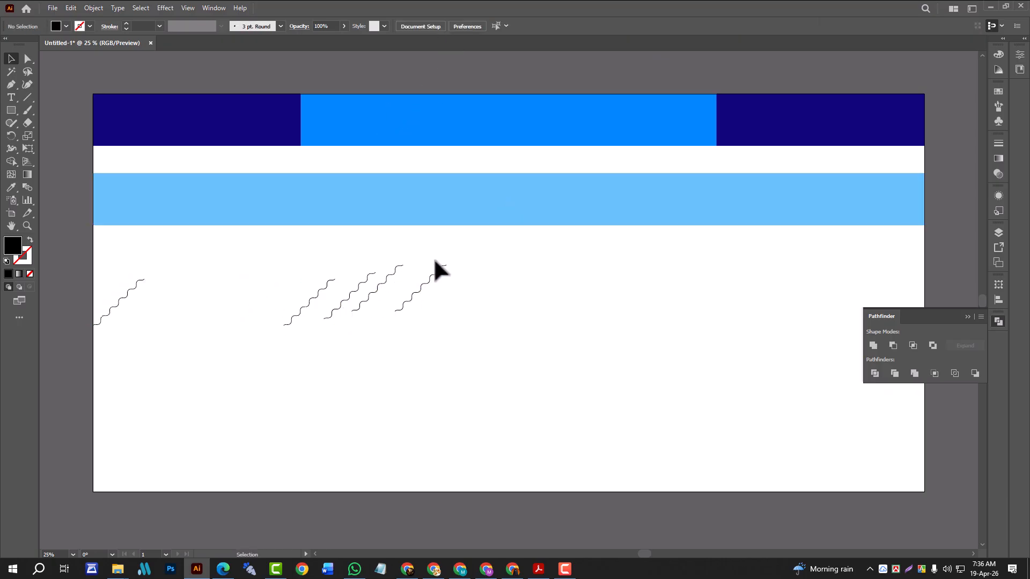
Align the rightmost diagonal wavy line to the artboard's right edge
click(449, 297)
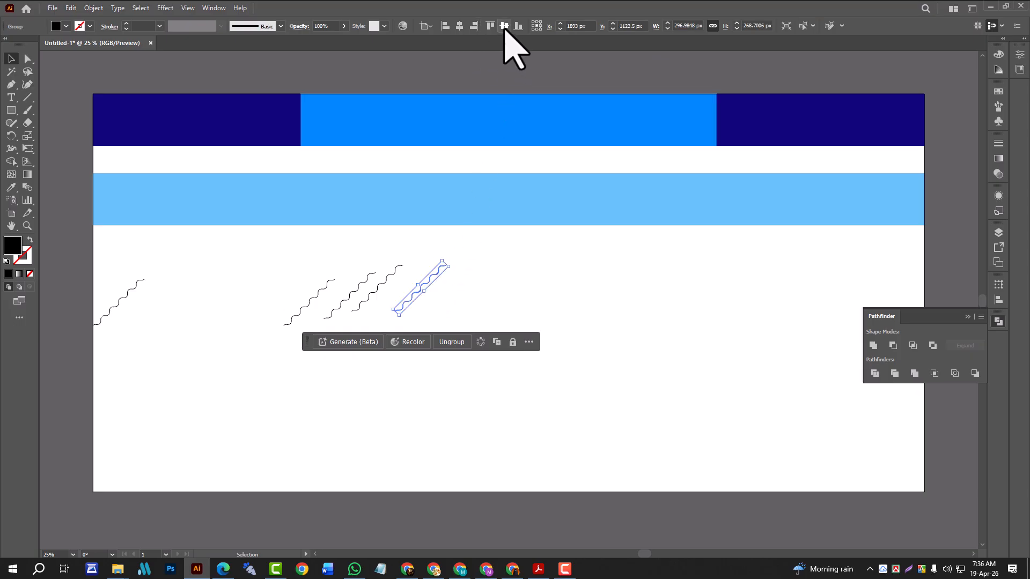
click(474, 25)
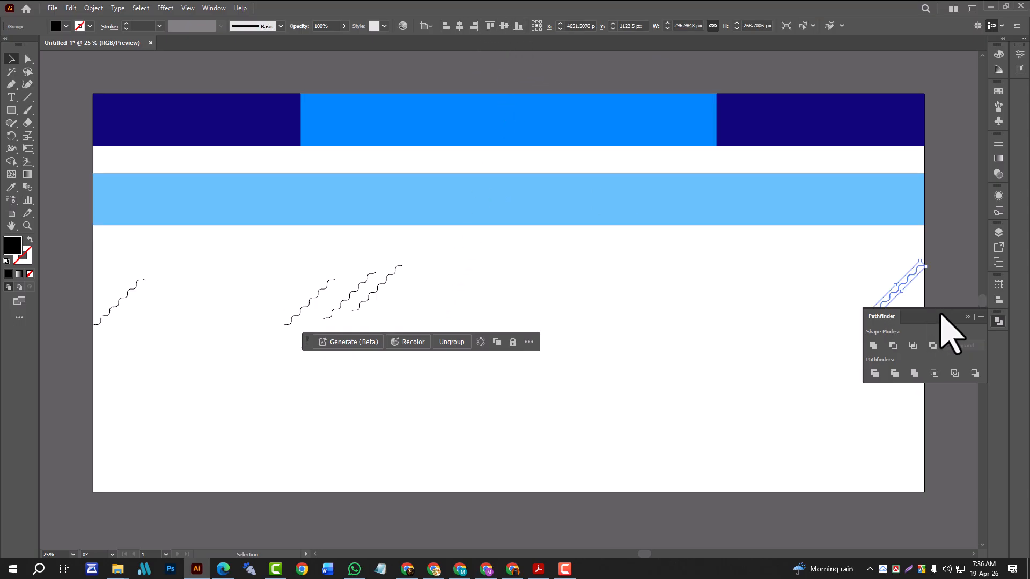
click(966, 318)
click(645, 359)
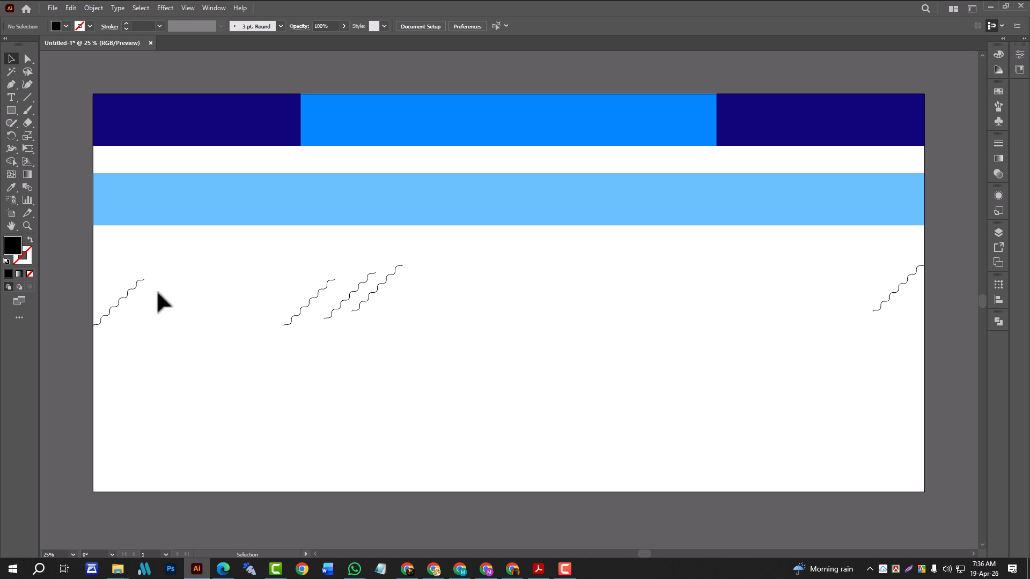
Align all five wavy lines on their vertical centers and distribute them evenly across the artboard's width
mouse_move(154, 312)
mouse_down()
mouse_move(644, 361)
mouse_move(902, 334)
mouse_up()
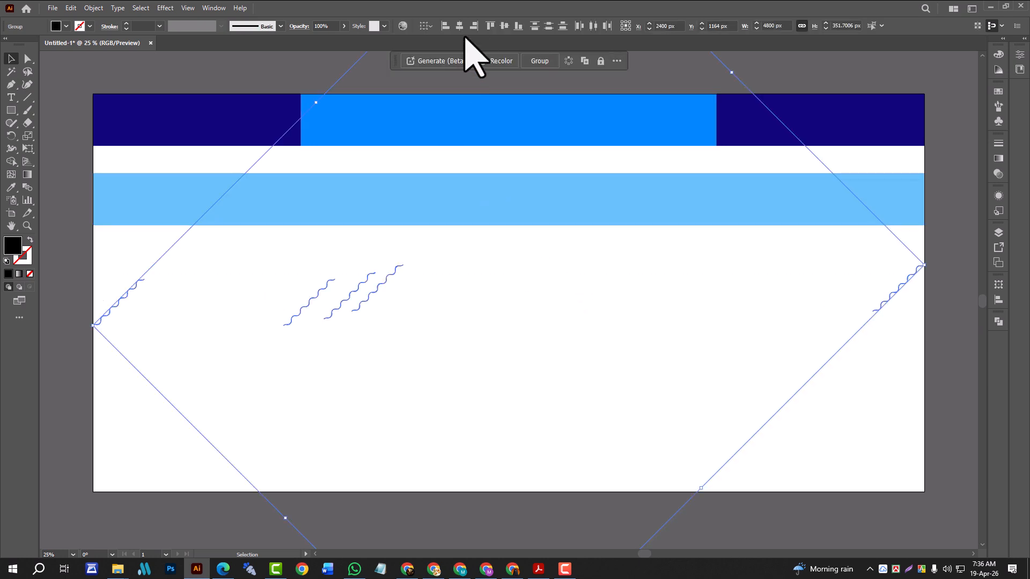
click(504, 26)
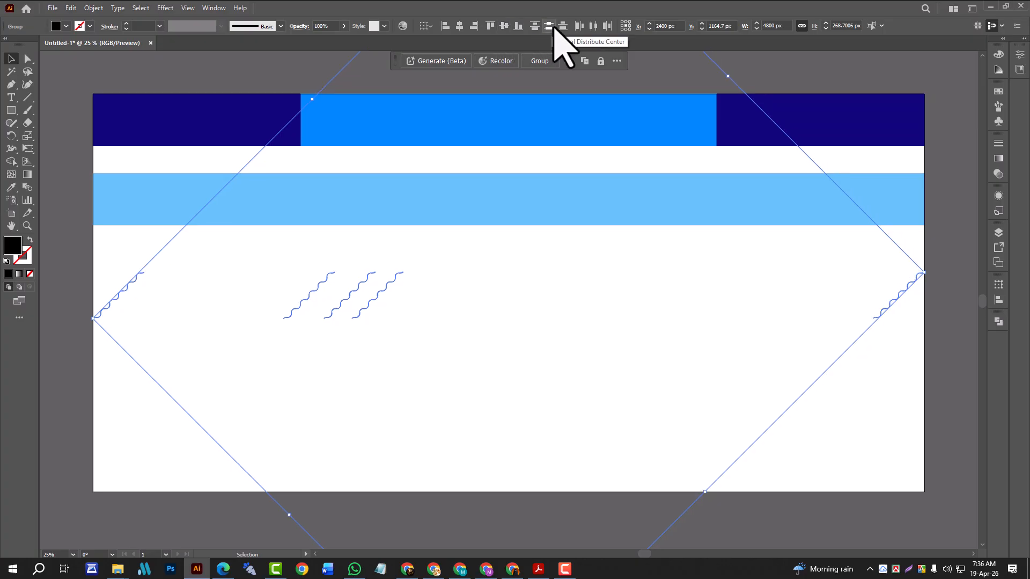
click(593, 26)
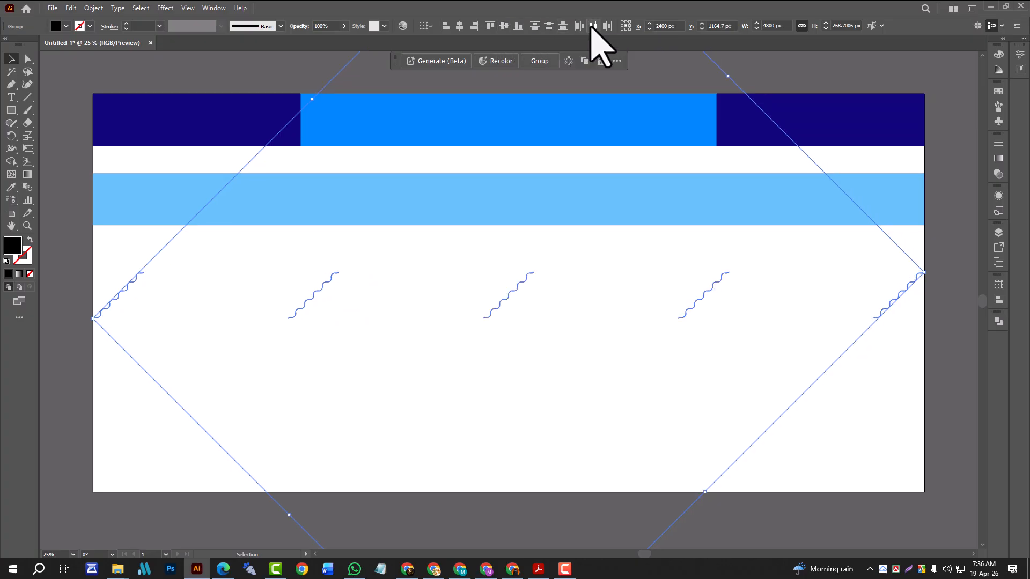
Delete the first, middle and last wavy lines of the evenly spaced row
click(873, 379)
click(878, 299)
key(Delete)
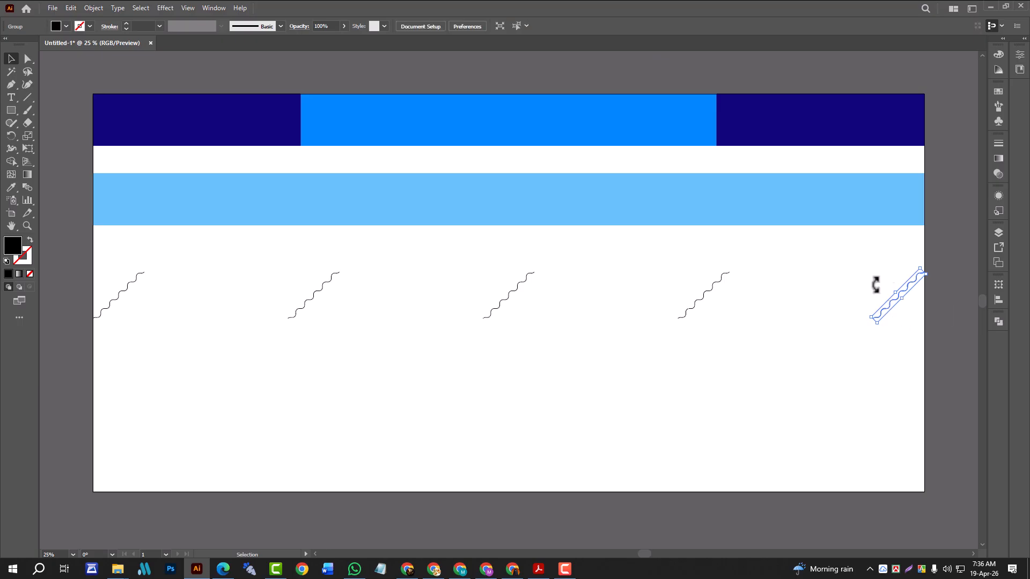
click(150, 325)
key(Delete)
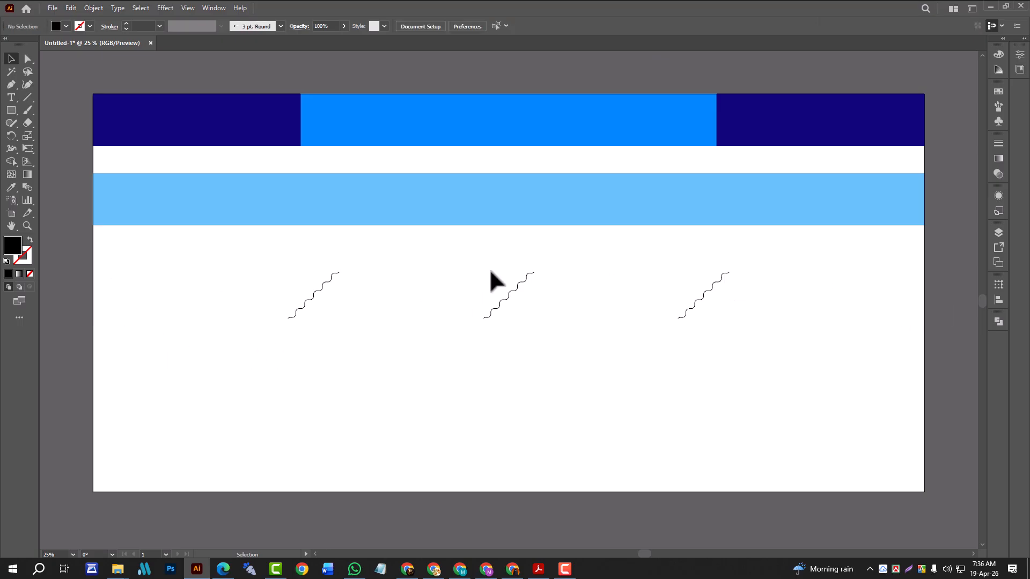
drag(490, 271, 535, 337)
key(Delete)
Group the two remaining wavy lines and center them vertically with the light blue band
mouse_move(282, 265)
mouse_down()
mouse_move(551, 335)
mouse_move(733, 343)
mouse_up()
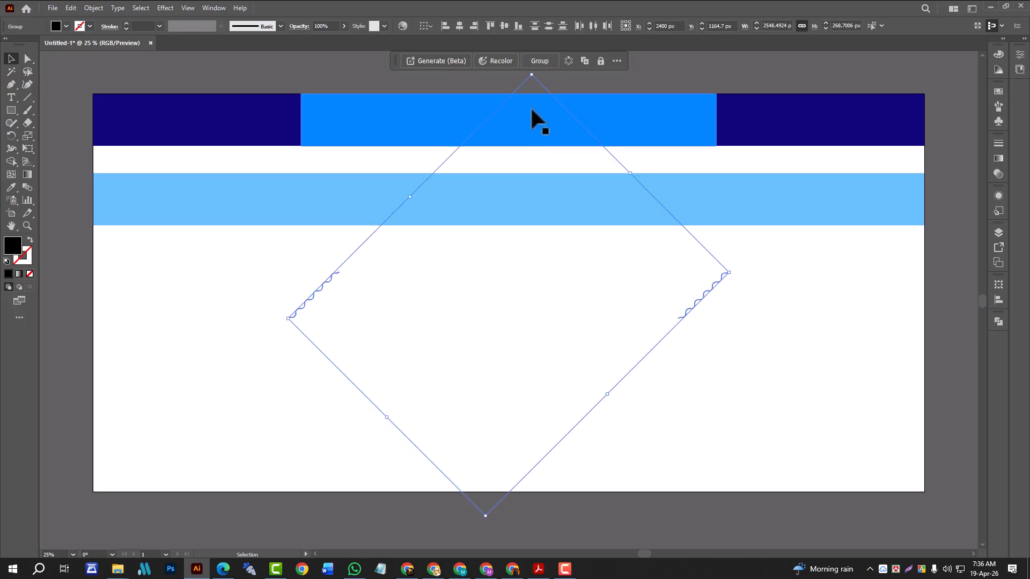
click(540, 61)
click(576, 292)
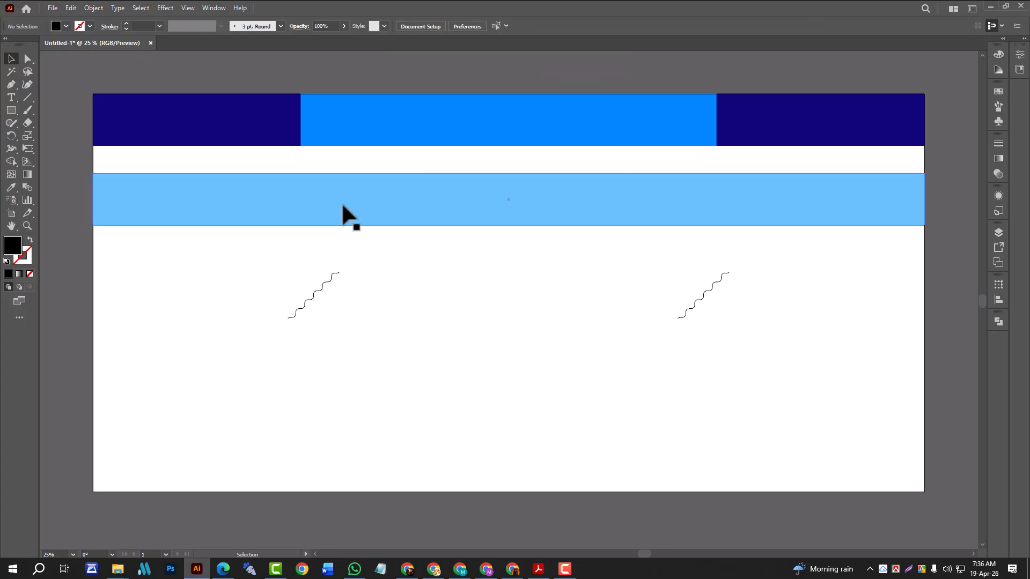
mouse_move(278, 171)
mouse_down()
mouse_move(338, 311)
mouse_move(426, 344)
mouse_up()
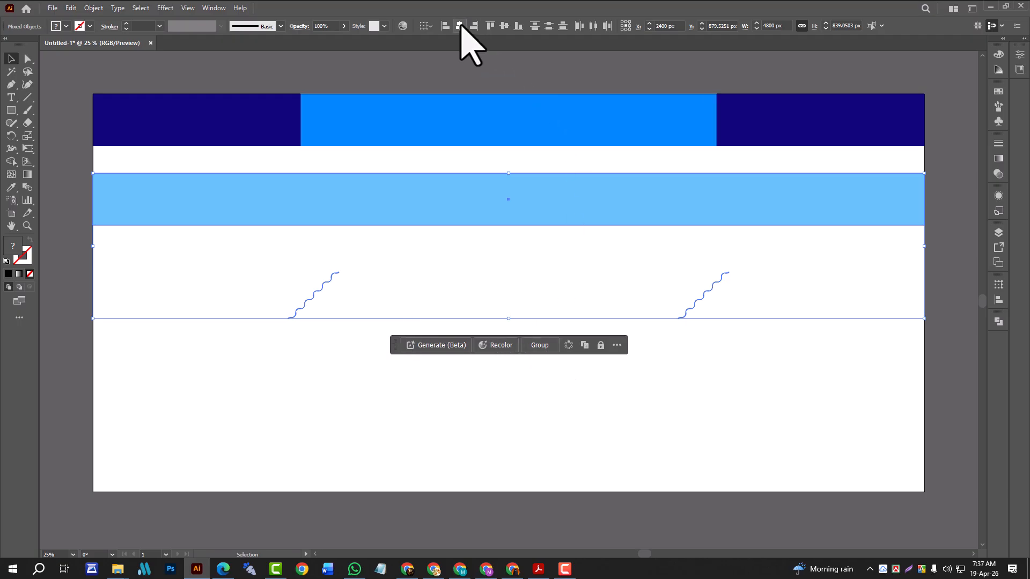
click(505, 26)
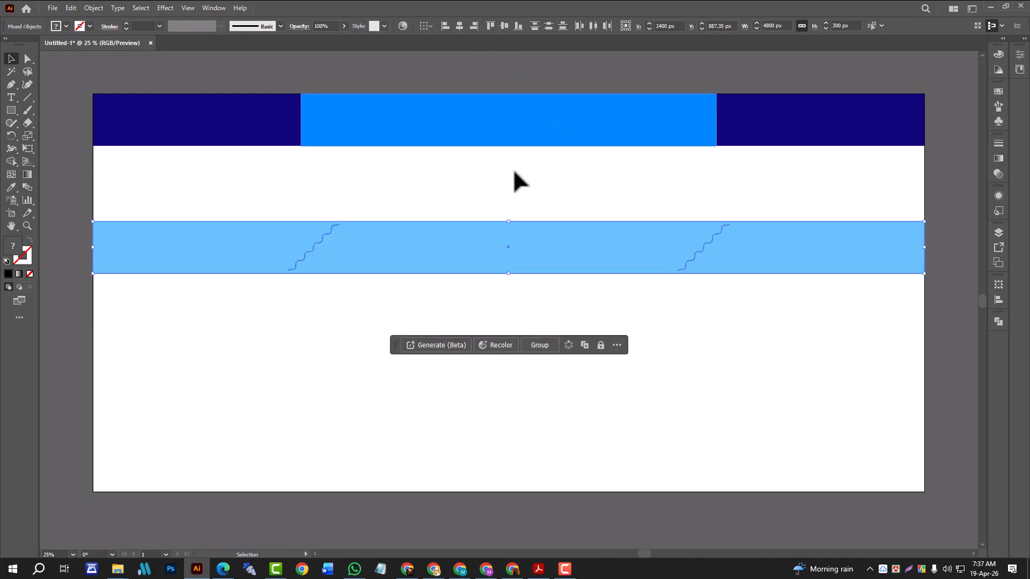
click(365, 318)
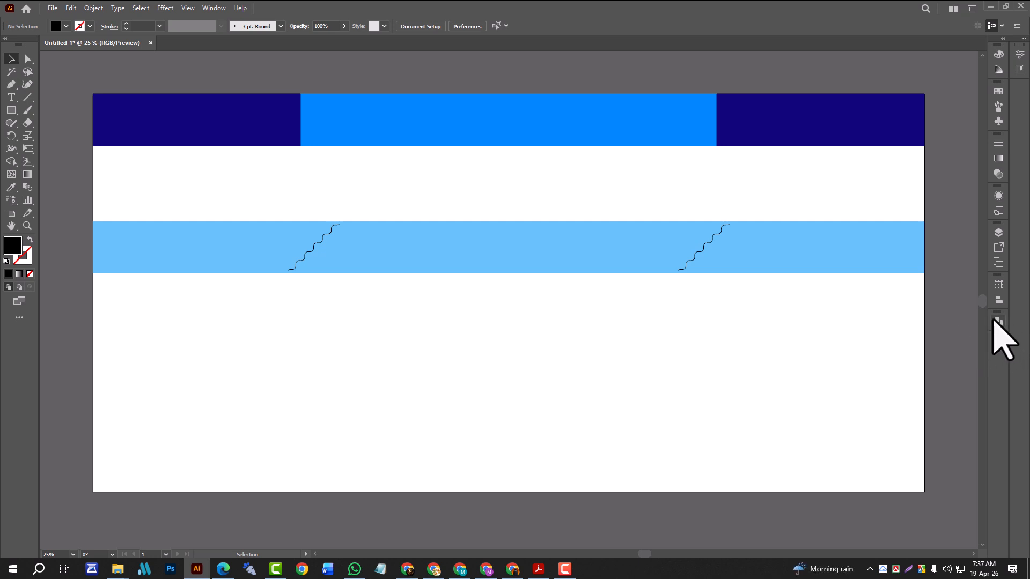
click(775, 256)
click(493, 332)
Undo the alignment, deletion, duplication and rotation edits back to the single upright wavy line below the light blue band
key(ctrl+z)
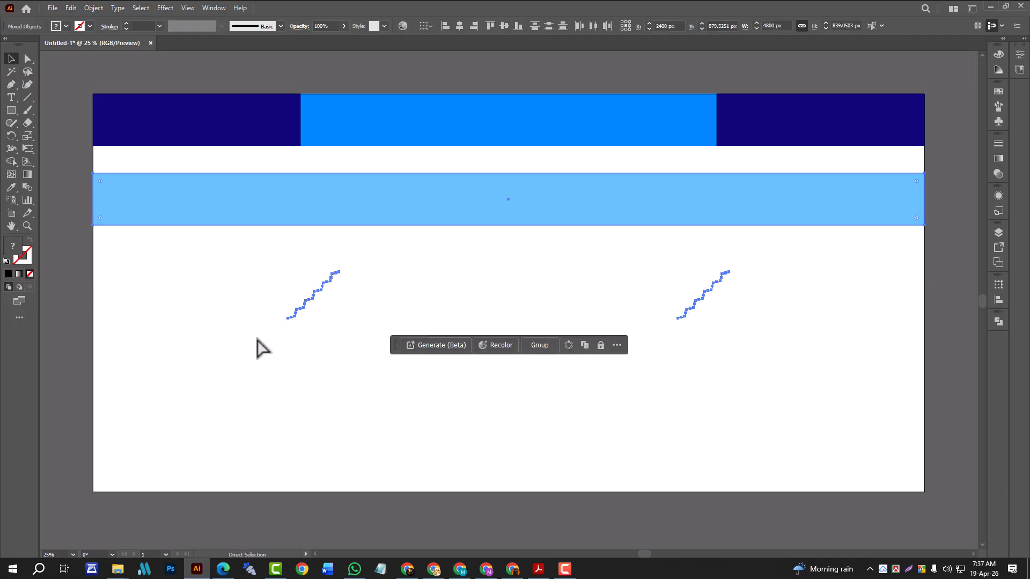
key(ctrl+z)
key(ctrl+z)
key(ctrl+z)
key(ctrl+z)
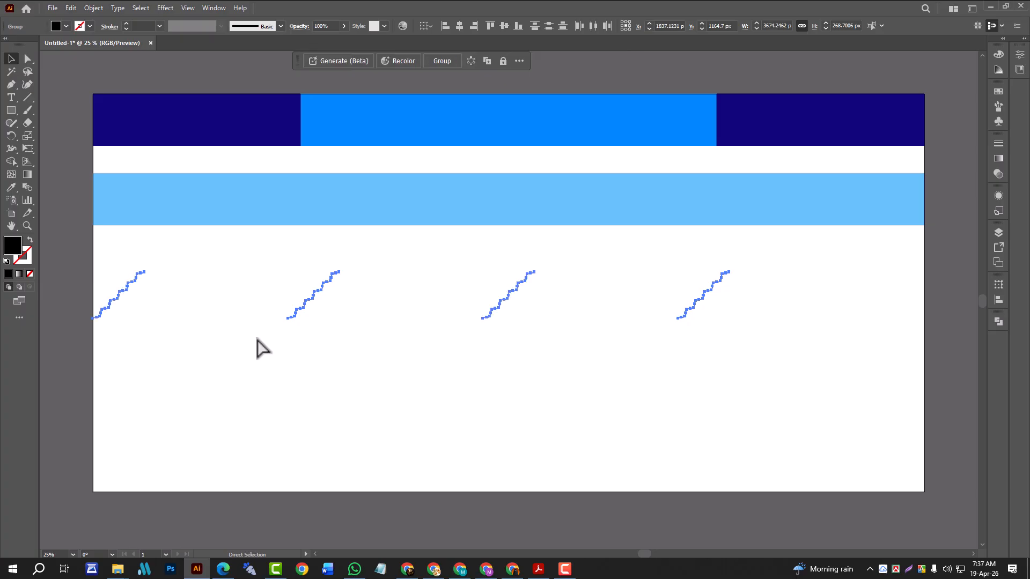
key(ctrl+z)
key(ctrl+z)
key(ctrl+z)
key(ctrl+z)
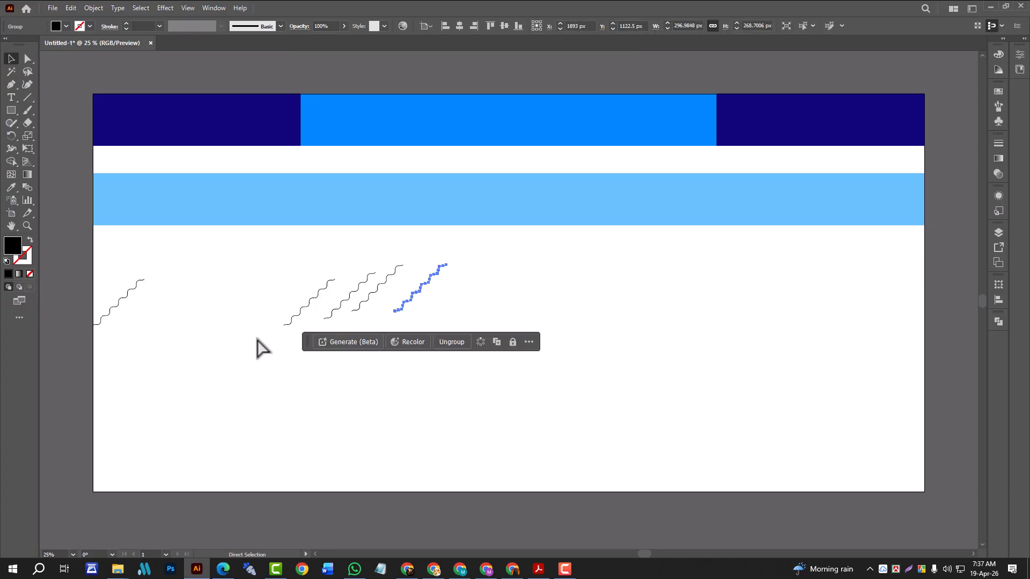
key(ctrl+z)
key(ctrl+z)
key(ctrl+z)
key(ctrl+z)
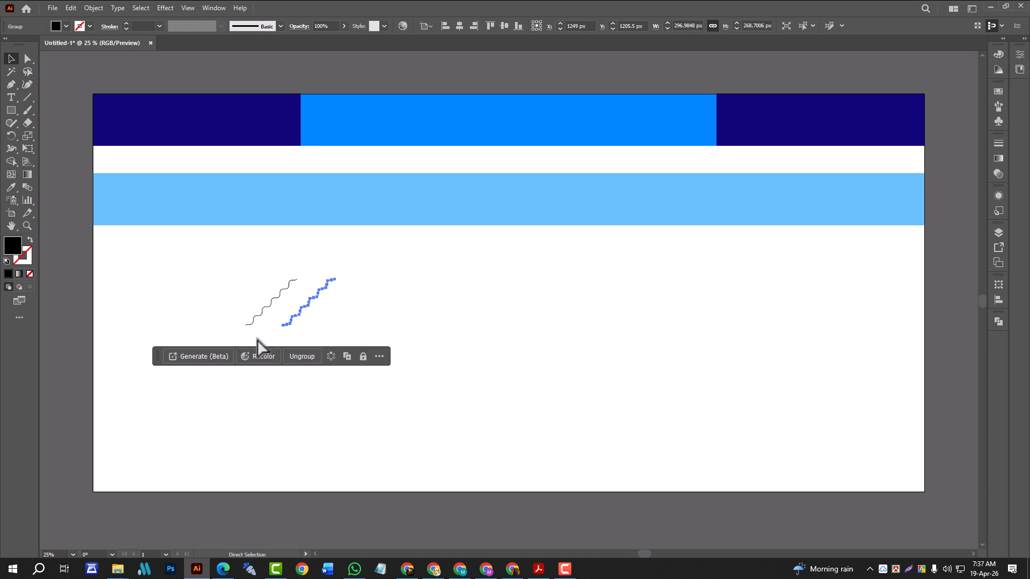
key(ctrl+z)
key(ctrl+z)
key(ctrl+z)
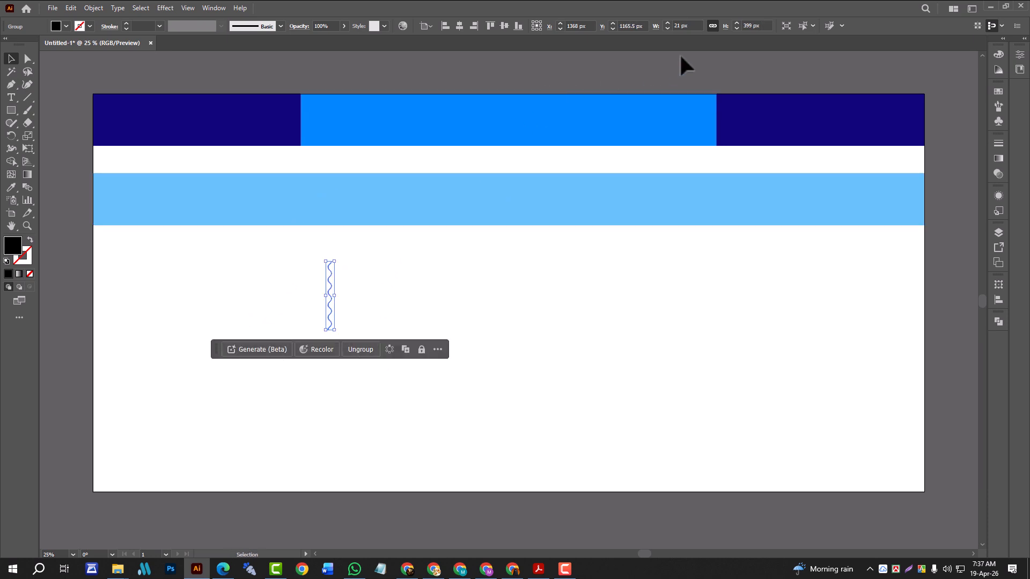
Stretch the upright wavy line to a height of 520 px with unlinked proportions and rotate it to a diagonal of about 45°
click(736, 23)
click(712, 26)
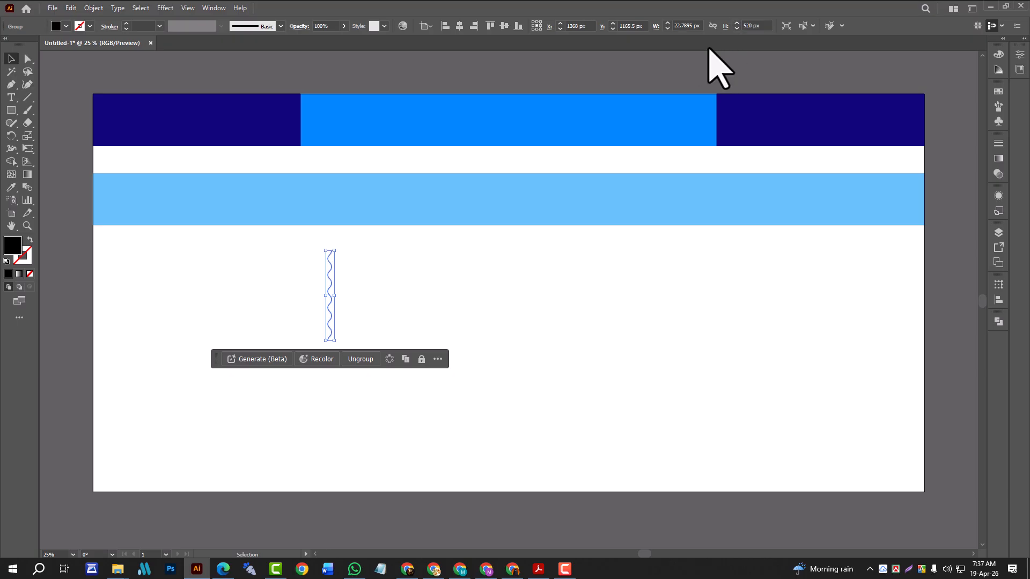
click(396, 296)
drag(336, 319, 294, 345)
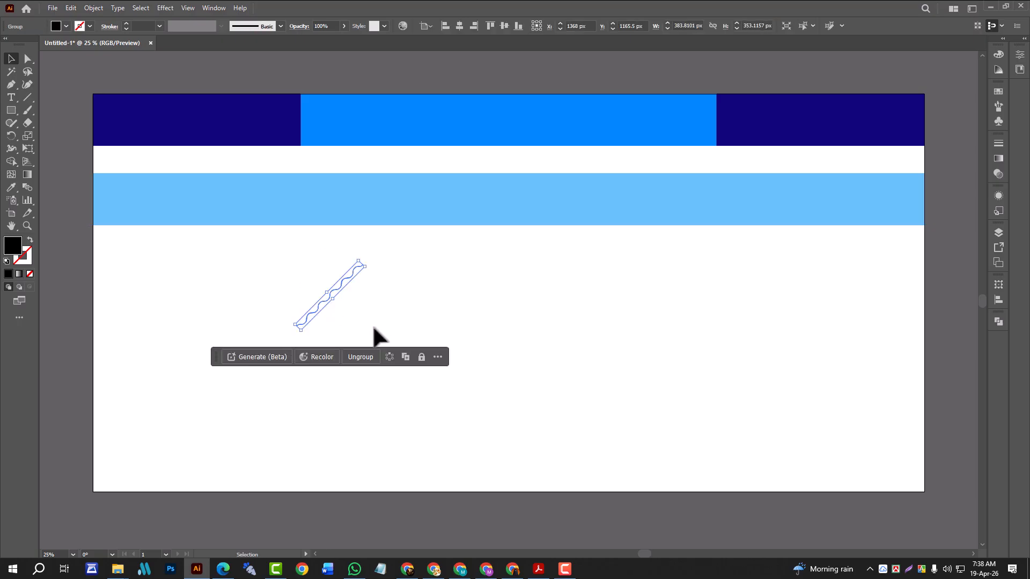
Duplicate the longer diagonal wavy line into a horizontal row of five lines below the light blue band
click(340, 299)
mouse_move(336, 289)
mouse_down()
mouse_move(340, 192)
mouse_move(279, 299)
mouse_move(381, 299)
mouse_up()
drag(382, 299, 414, 298)
click(510, 349)
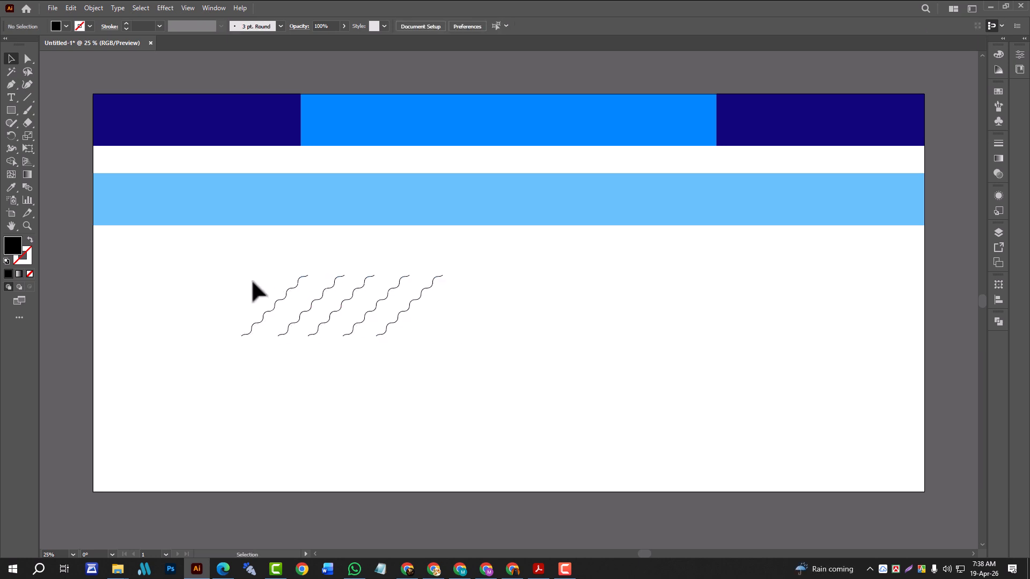
Align the first wavy line to the artboard's left edge and the last one to its right edge
click(278, 316)
click(444, 27)
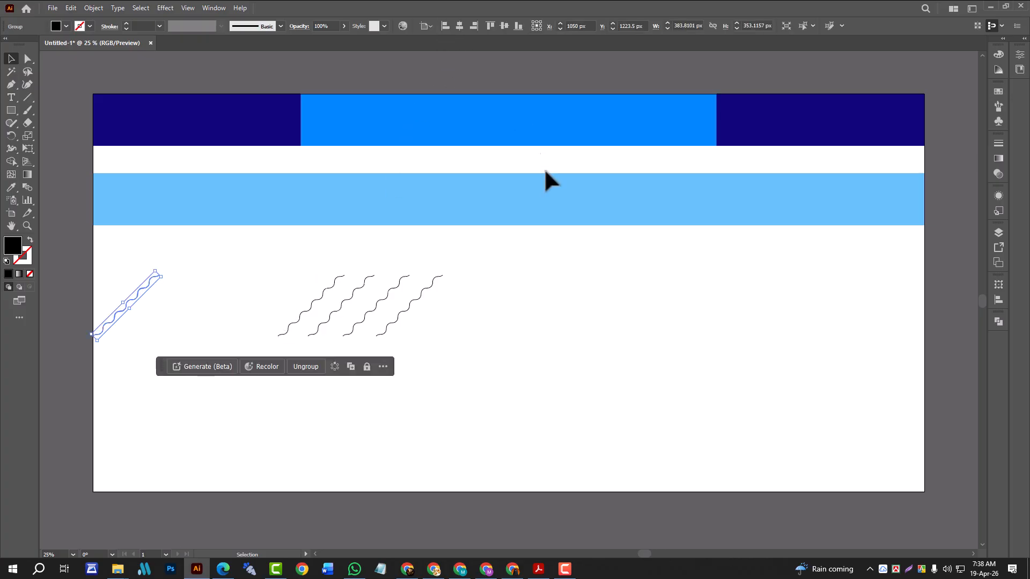
click(447, 264)
click(435, 272)
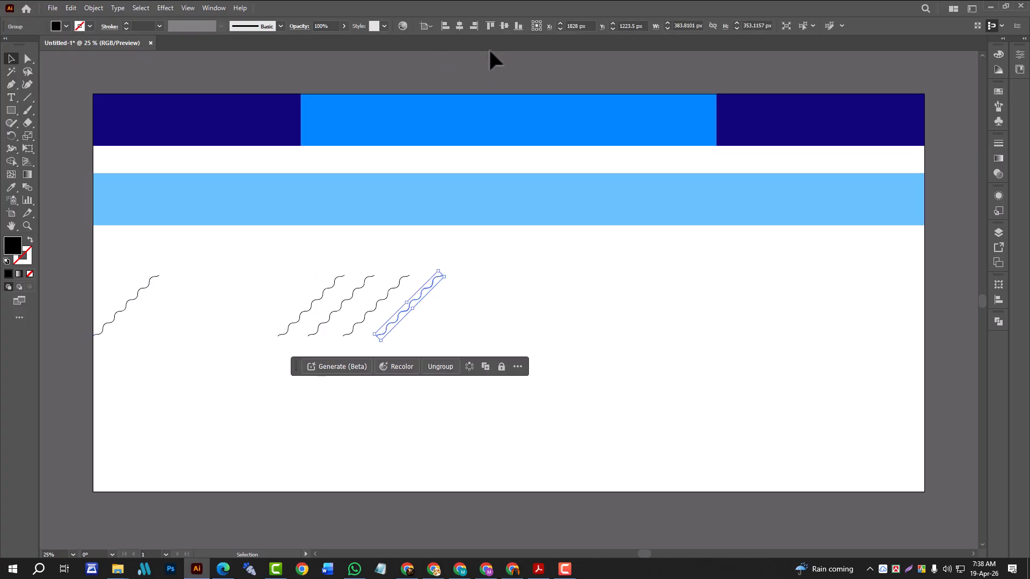
click(473, 26)
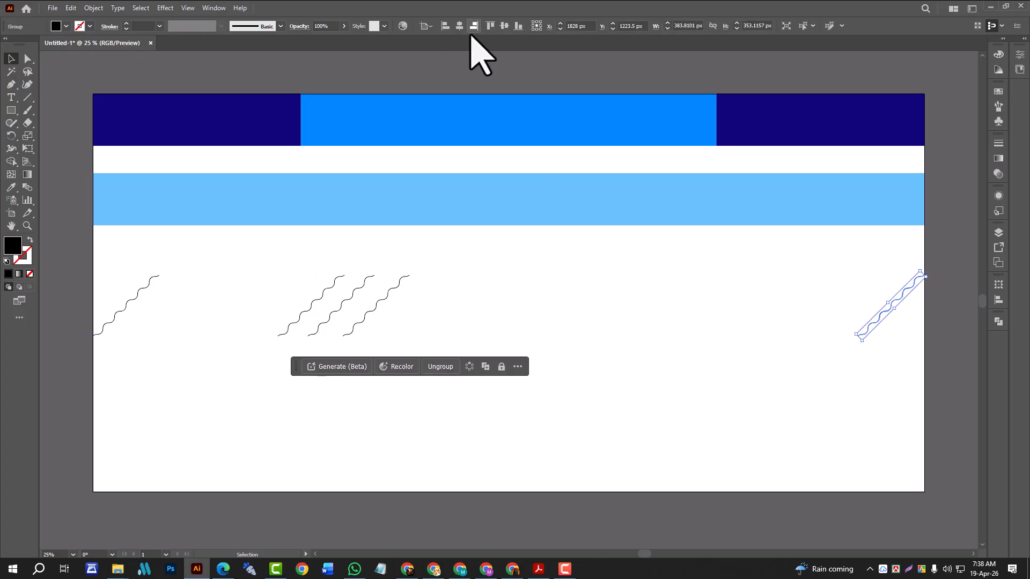
click(576, 276)
Distribute the five longer wavy lines evenly across the artboard's width by their horizontal centers
mouse_move(81, 271)
mouse_down()
mouse_move(467, 363)
mouse_move(903, 365)
mouse_up()
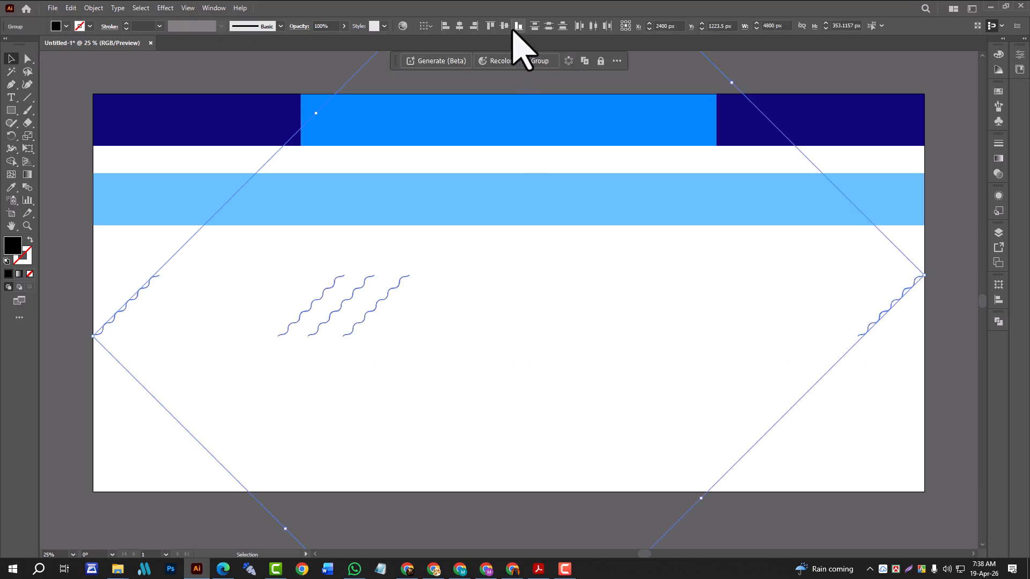
click(593, 26)
click(892, 384)
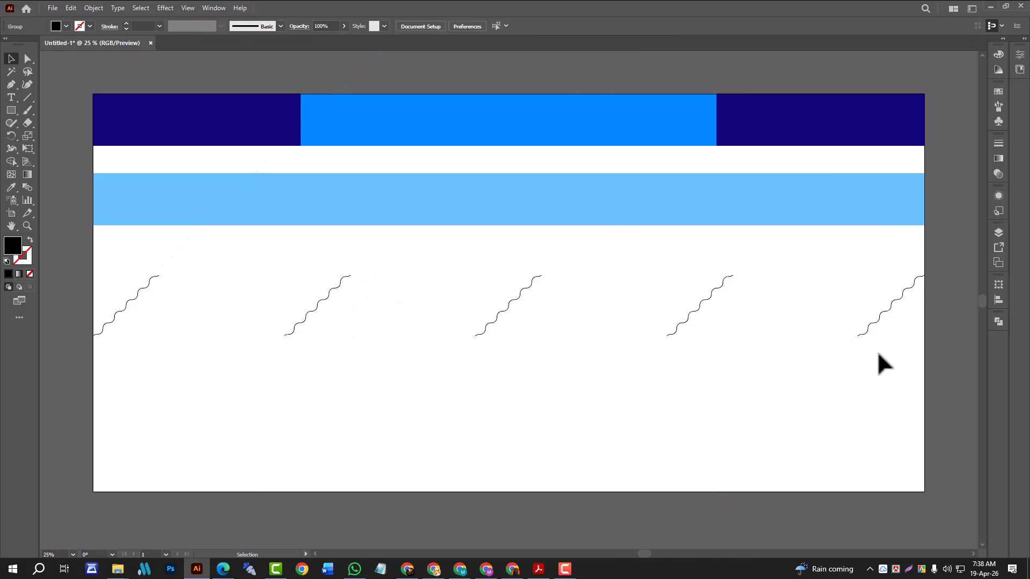
Delete the rightmost, middle and leftmost wavy lines, keeping the second and fourth
click(858, 335)
key(Delete)
drag(481, 302, 504, 361)
key(Delete)
drag(127, 275, 168, 345)
key(Delete)
Group the two remaining long wavy lines and center them vertically with the light blue band so they cross it
drag(239, 301, 766, 365)
click(539, 61)
click(456, 274)
drag(277, 163, 403, 335)
click(505, 27)
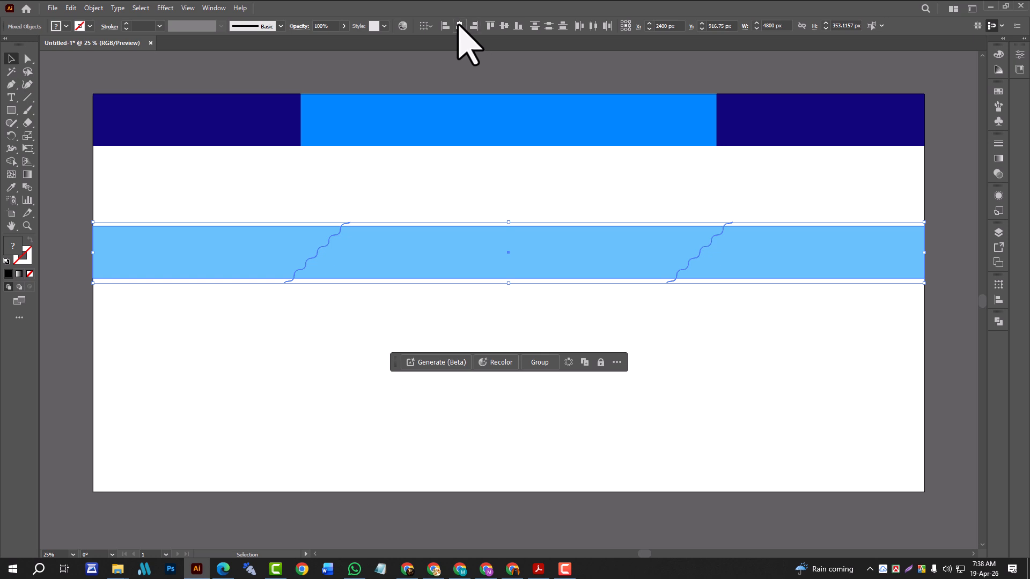
click(427, 309)
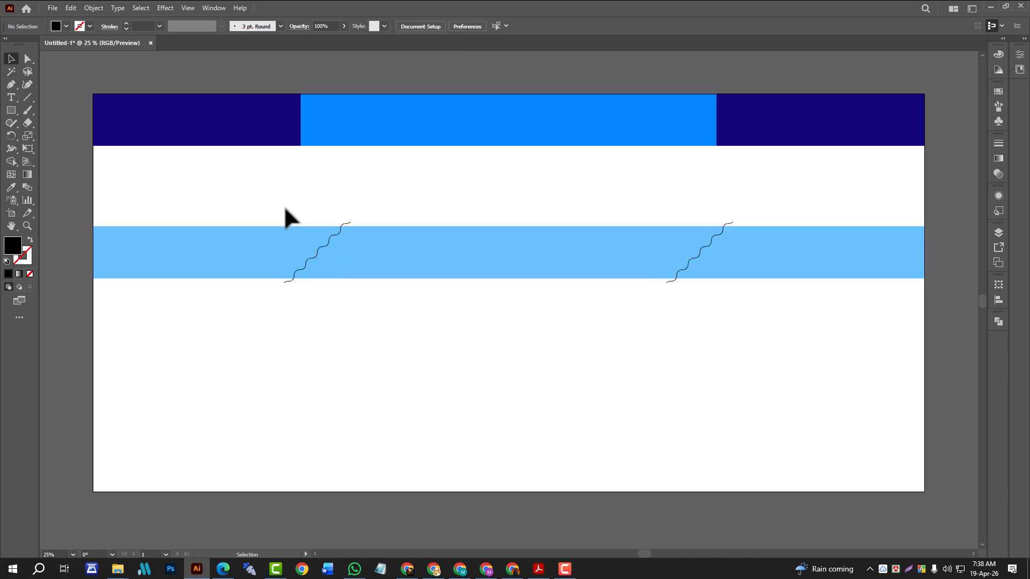
Divide the light blue band along the two wavy lines with Pathfinder and ungroup the result
drag(387, 308, 387, 309)
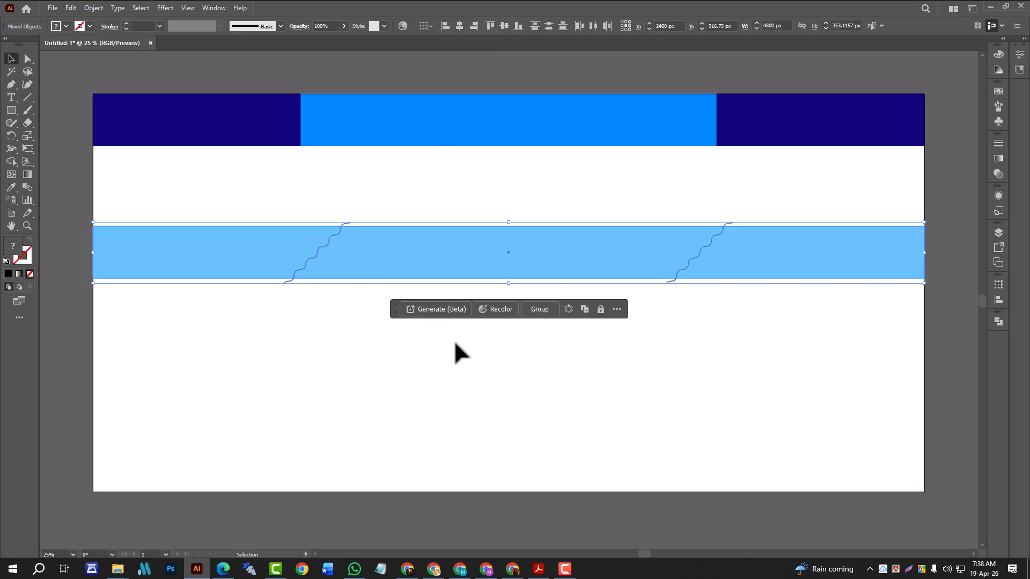
click(998, 321)
click(875, 374)
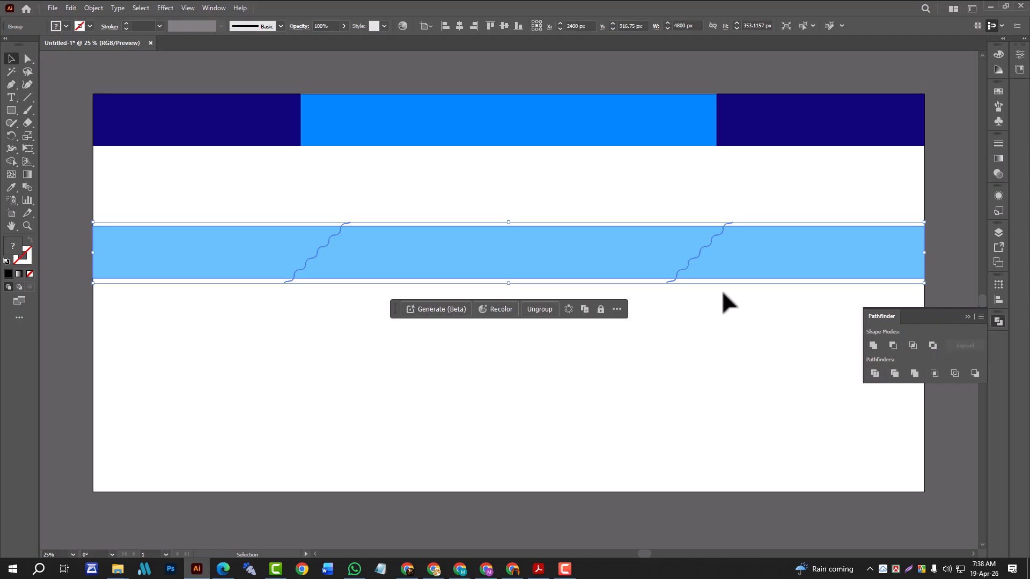
click(538, 309)
click(561, 375)
Separate the three band pieces by moving the middle and right ones down and the left one up
click(766, 261)
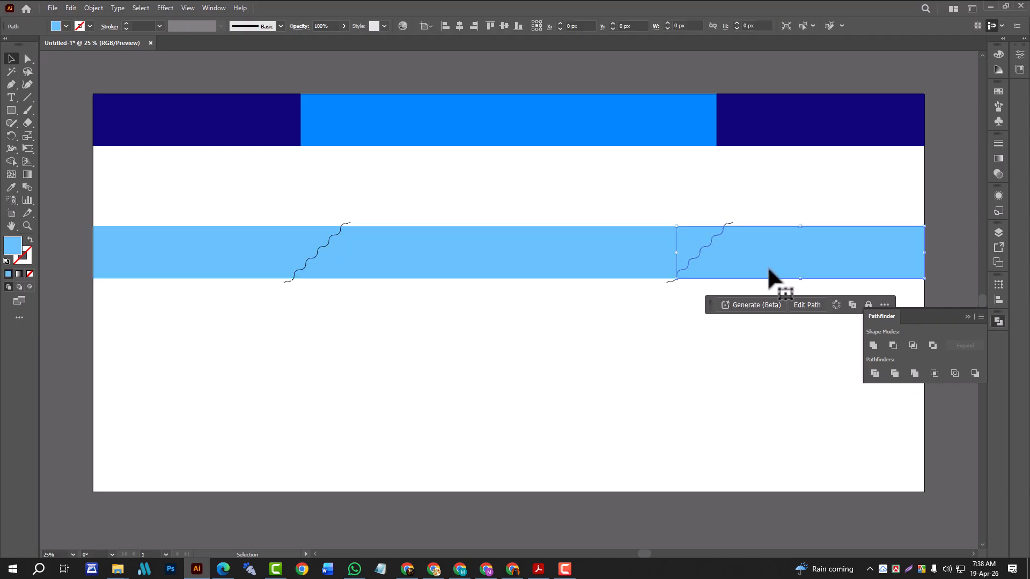
click(666, 370)
click(247, 248)
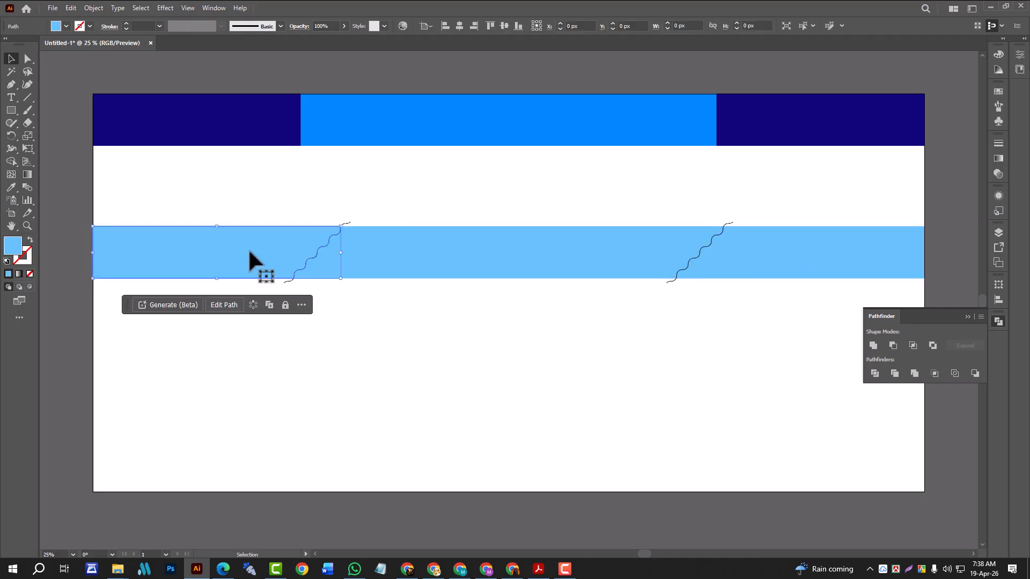
click(454, 358)
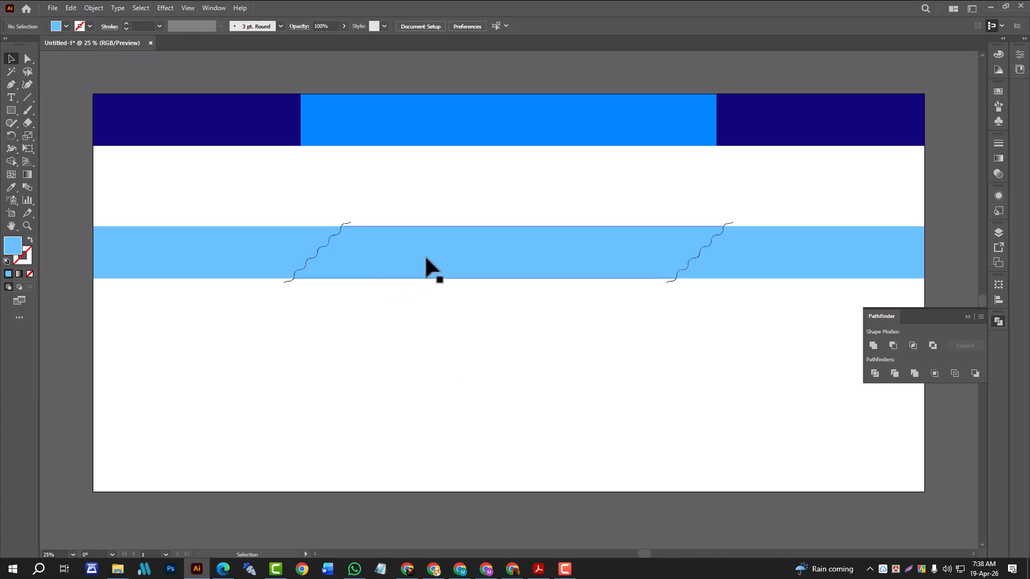
drag(429, 268, 429, 314)
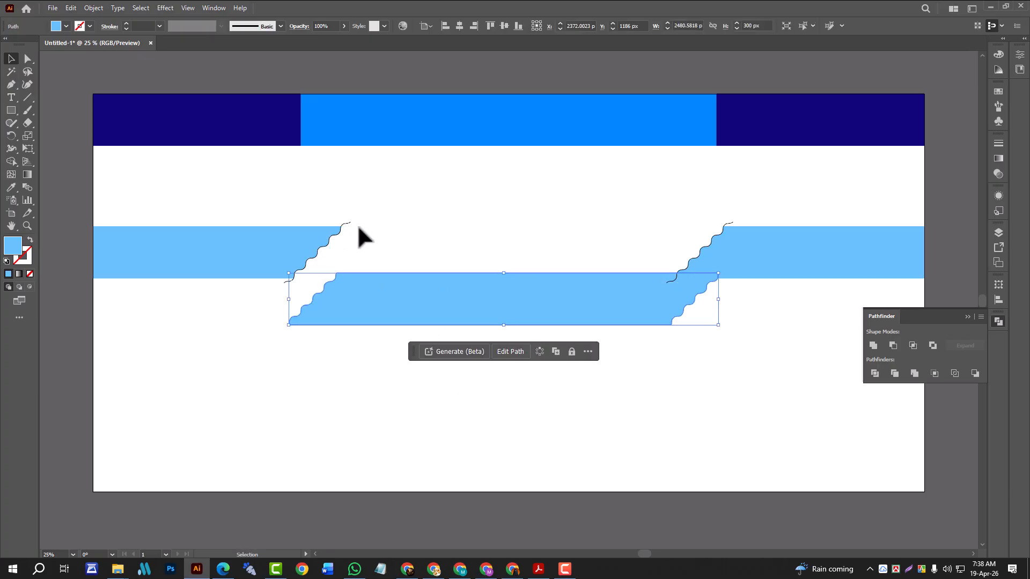
drag(267, 247, 263, 228)
drag(785, 243, 779, 269)
Delete the leftover wavy line remnants at the cut between the middle and right band pieces
mouse_move(696, 207)
mouse_down()
mouse_move(711, 232)
mouse_move(734, 241)
mouse_up()
key(Delete)
click(672, 280)
key(Delete)
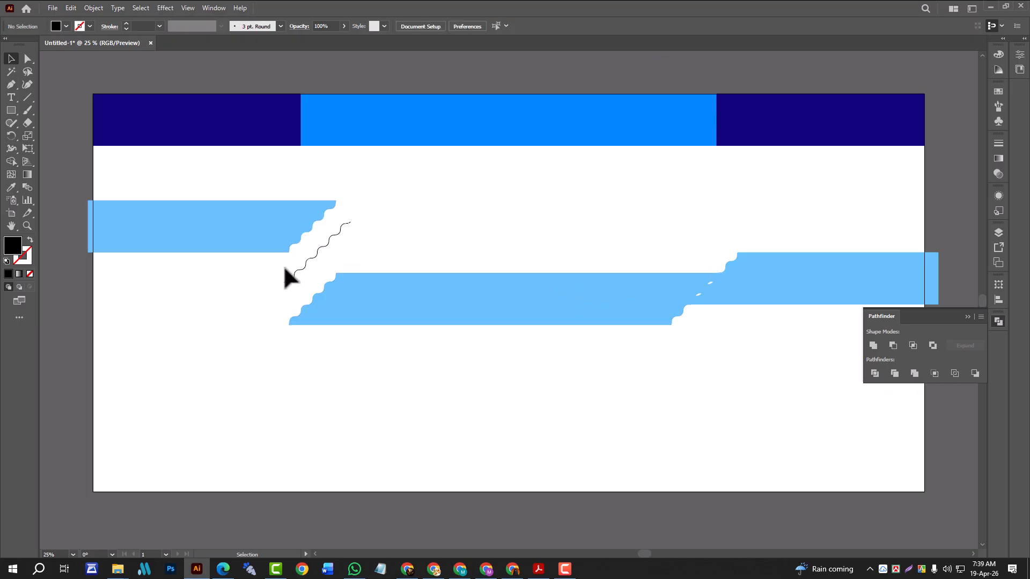
Delete the leftover wavy line remnants at the cut between the left and middle band pieces
click(300, 259)
key(Delete)
click(344, 223)
key(Delete)
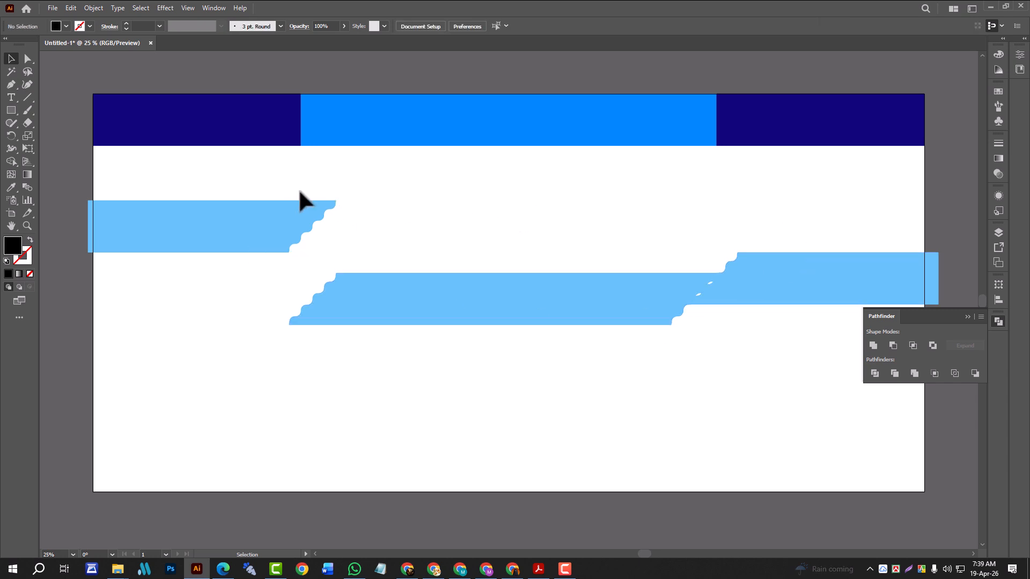
Align the left band piece to the artboard's left edge and center both the left and middle pieces vertically on the artboard
drag(229, 221, 233, 224)
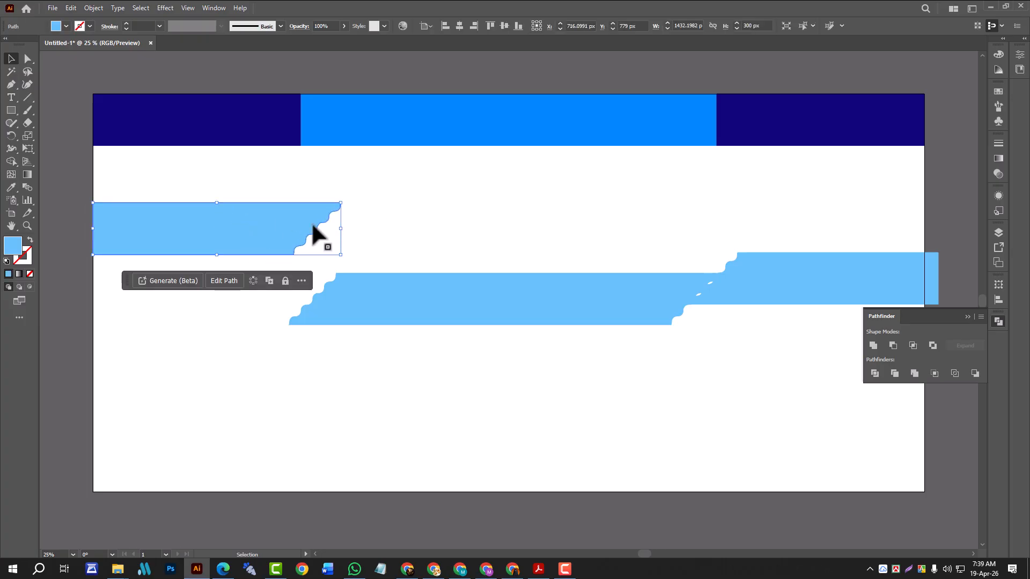
click(445, 27)
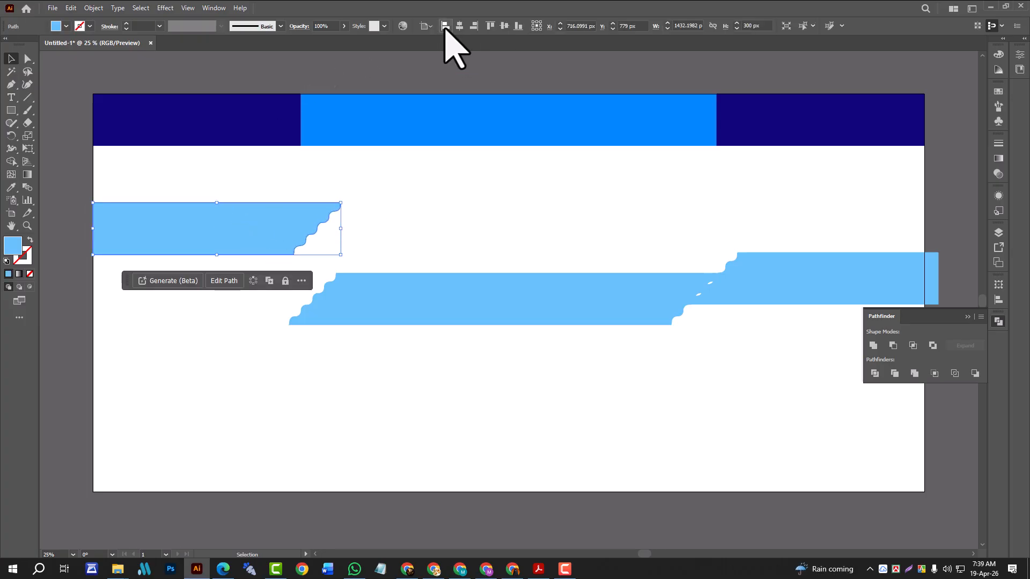
click(505, 26)
click(523, 286)
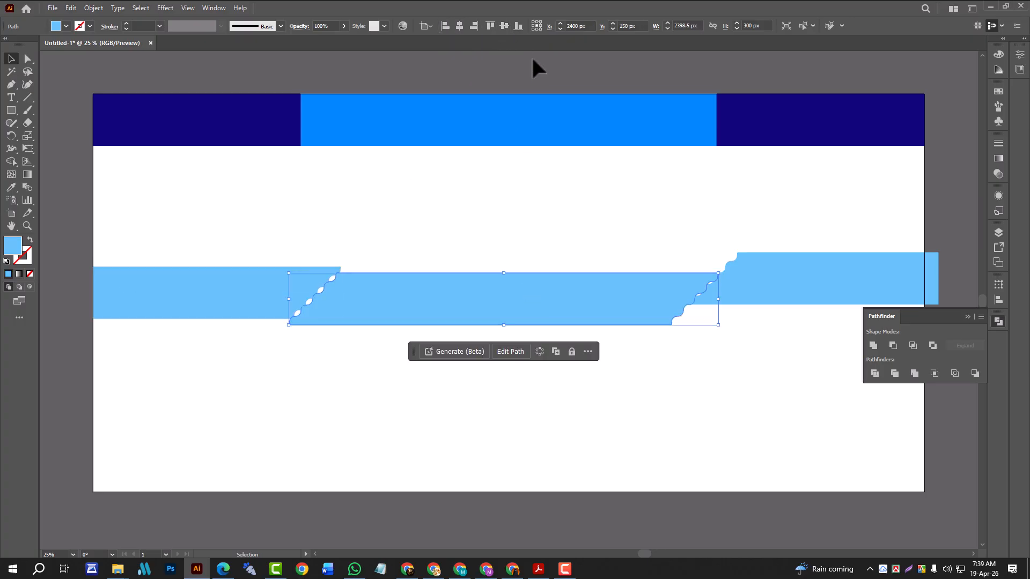
click(504, 26)
click(550, 190)
Align the right band piece to the artboard's right edge and center it vertically on the artboard
click(748, 287)
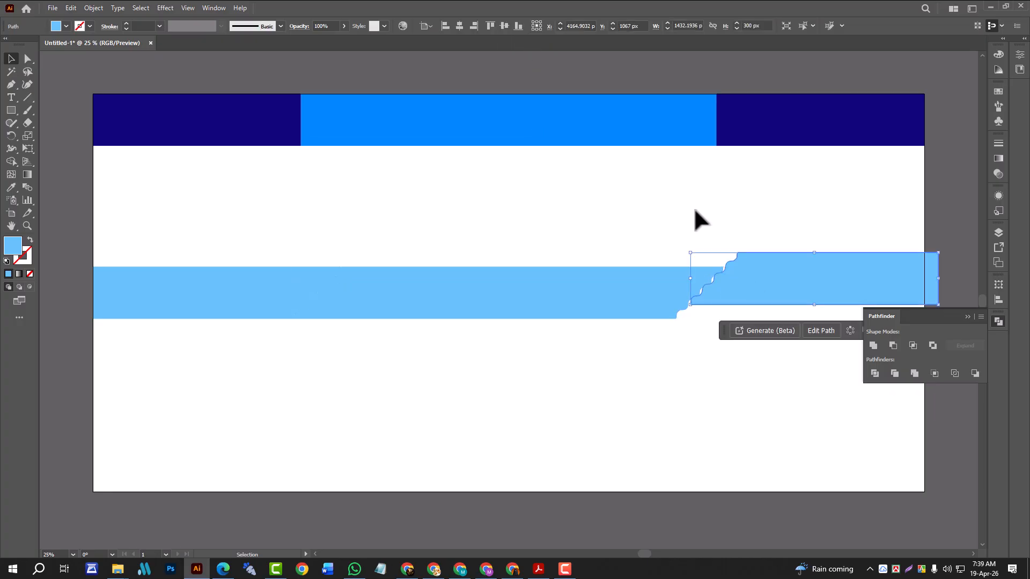
click(460, 26)
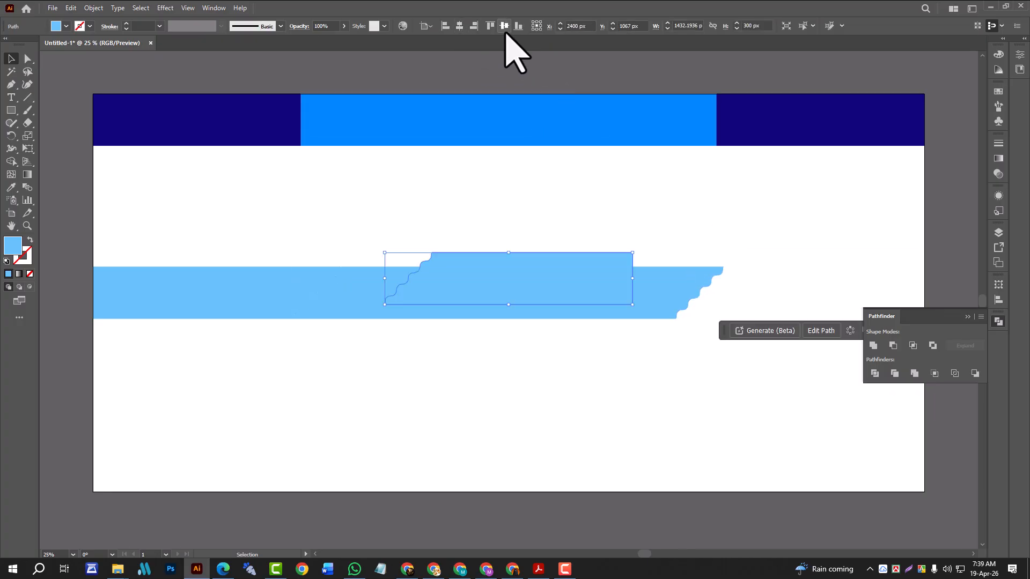
click(474, 25)
click(505, 26)
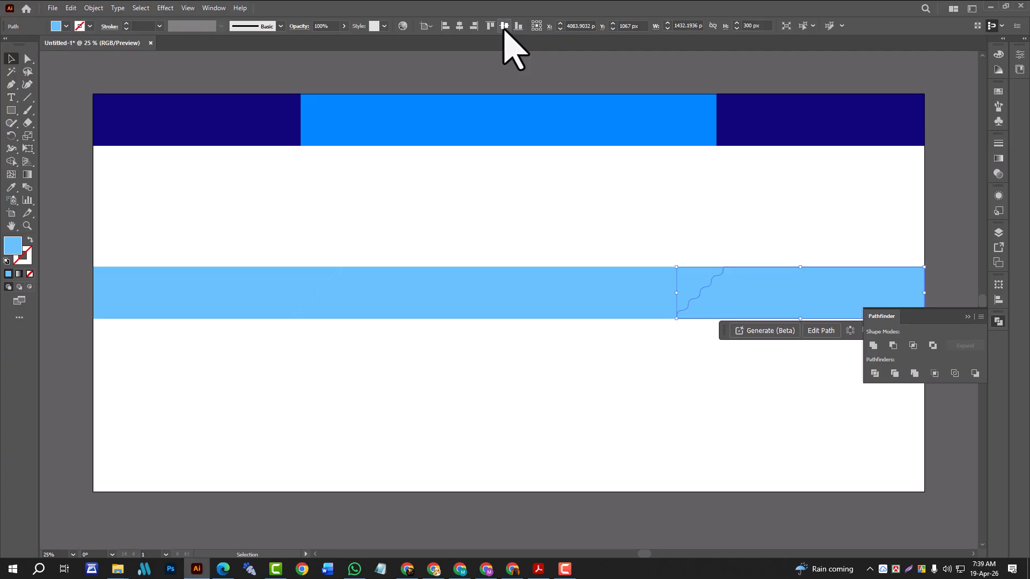
Fill the left band piece with orange FF7F00
click(215, 289)
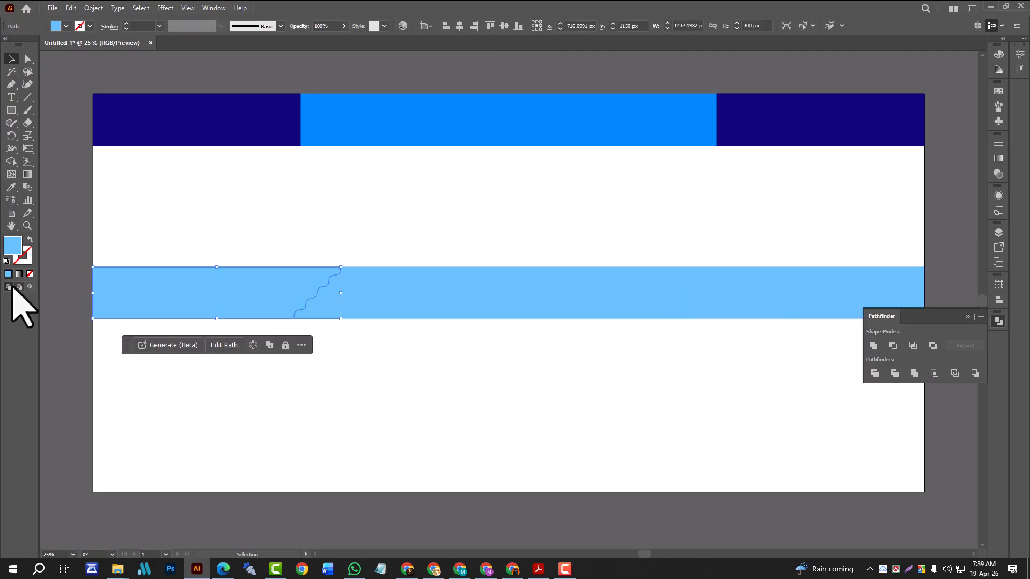
double_click(12, 245)
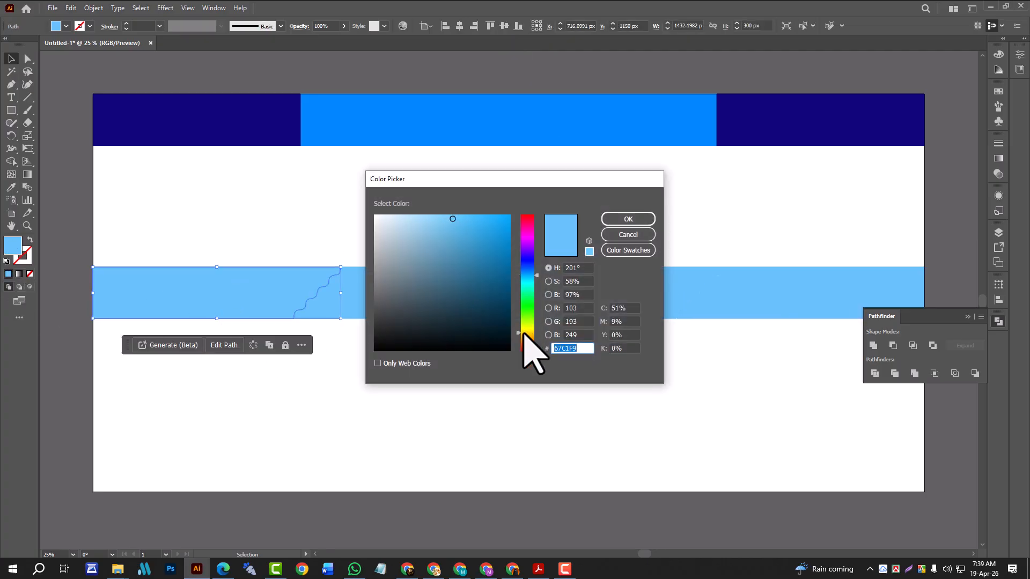
click(528, 333)
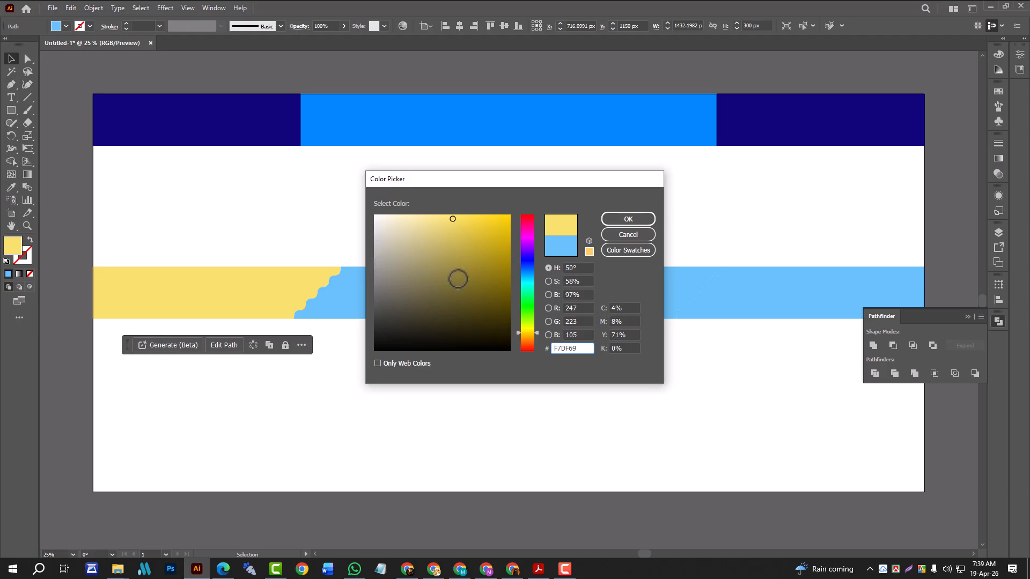
click(524, 340)
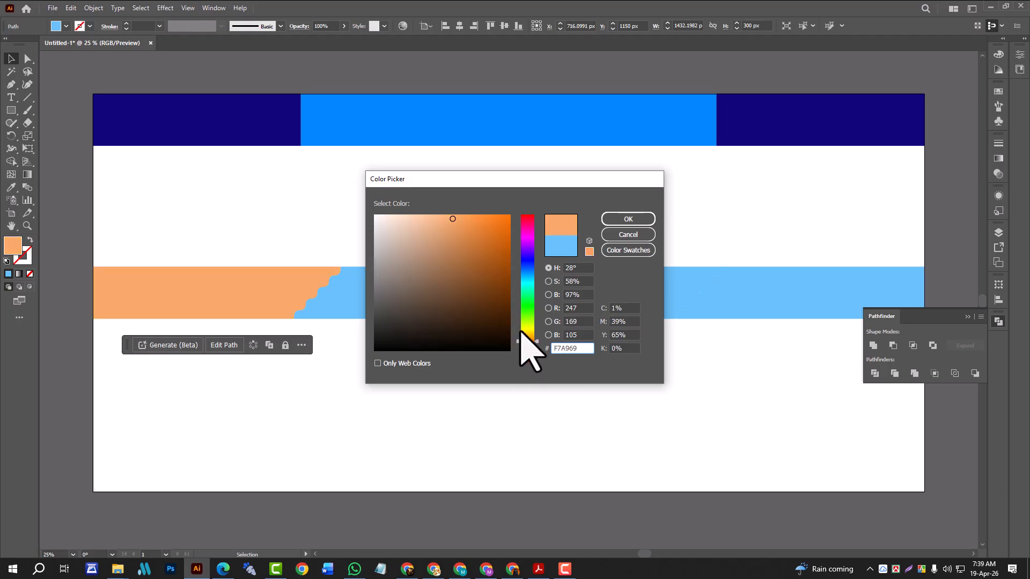
click(526, 335)
drag(494, 230, 513, 205)
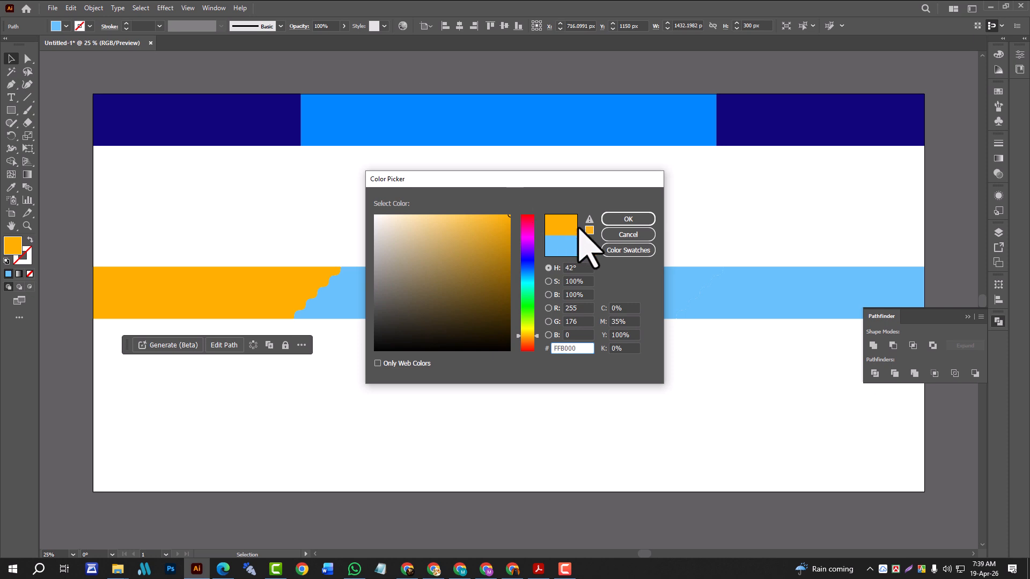
drag(528, 337, 528, 340)
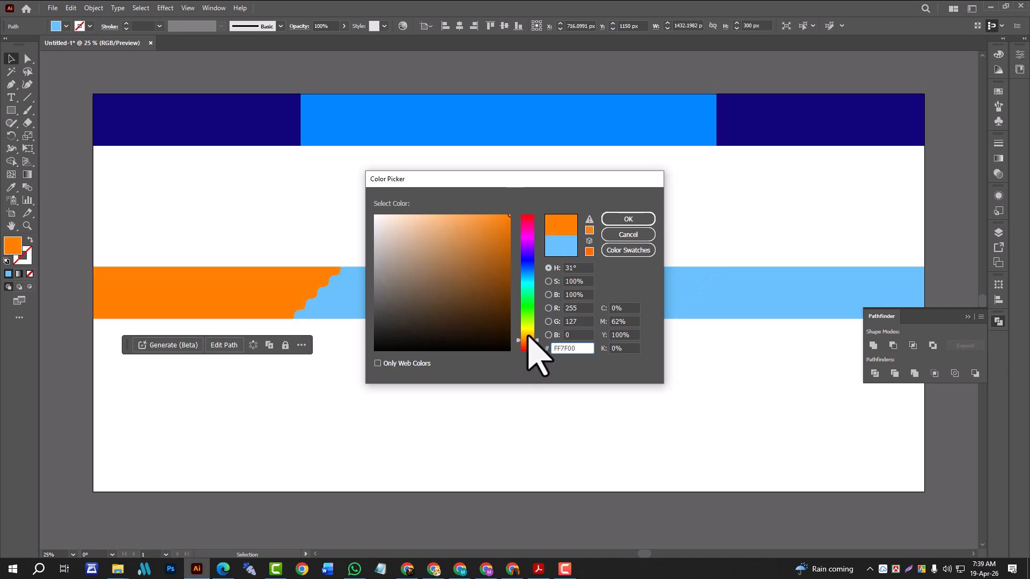
click(626, 219)
Copy the orange fill from the left band piece to the right one with the Eyedropper, then clear the selection
click(758, 306)
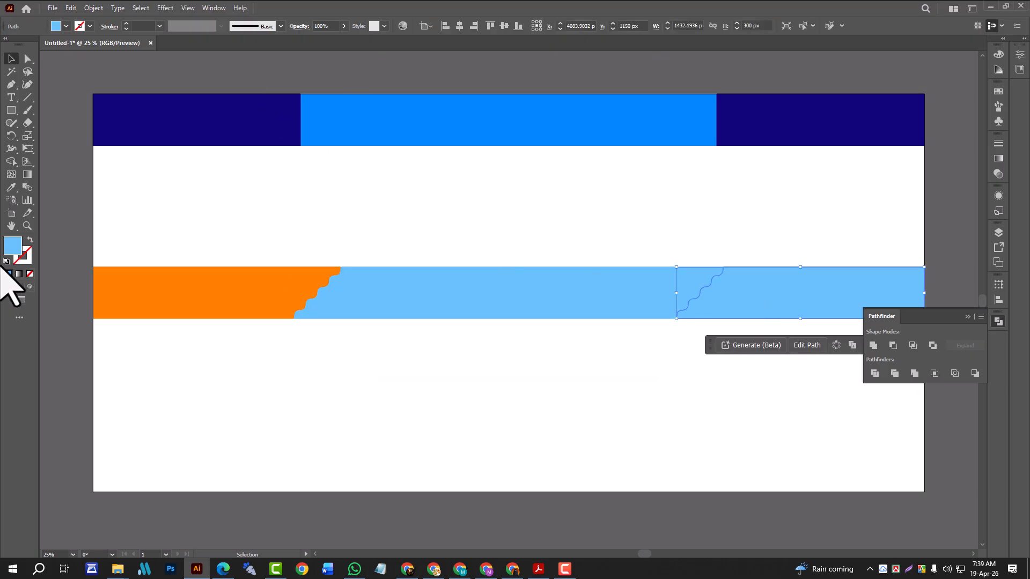
click(11, 187)
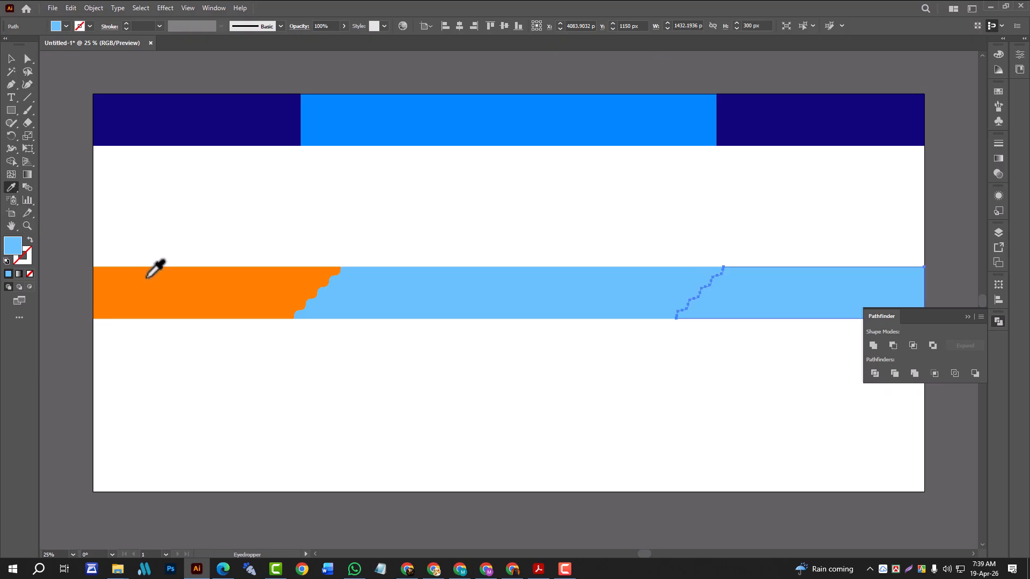
click(144, 274)
click(10, 58)
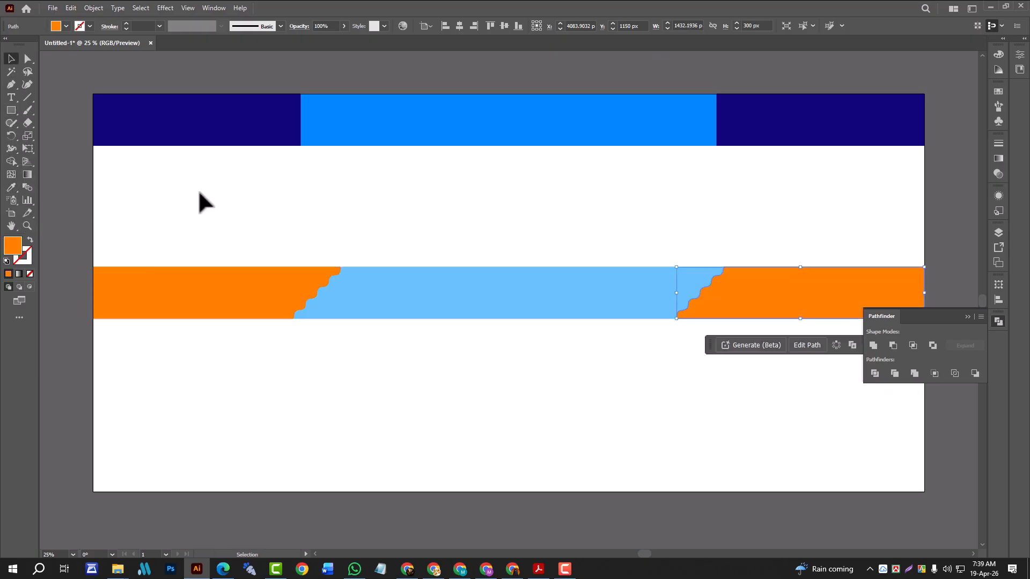
click(199, 192)
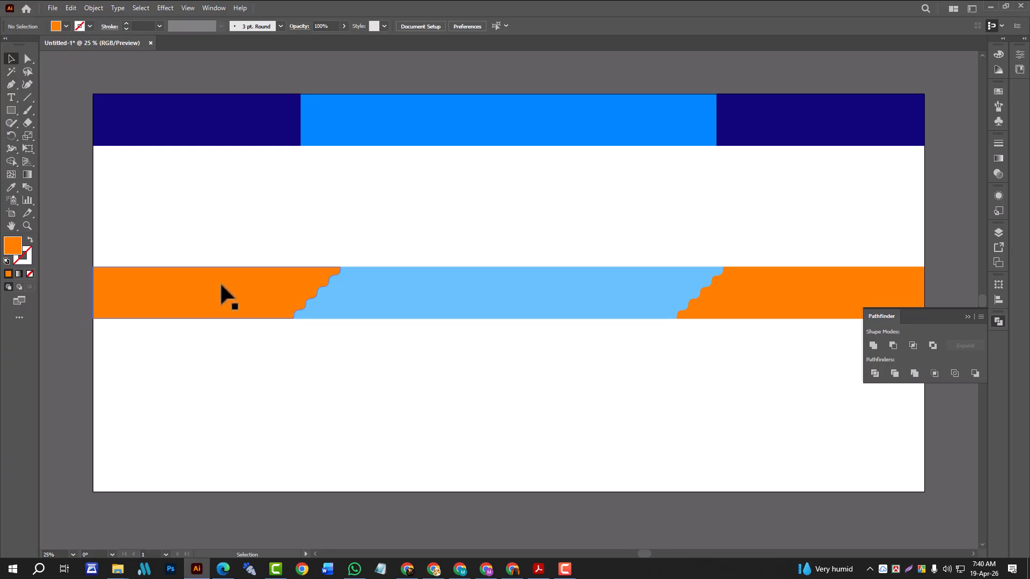
Delete all three pieces of the wavy-cut band below the blue top bar
drag(301, 253, 732, 379)
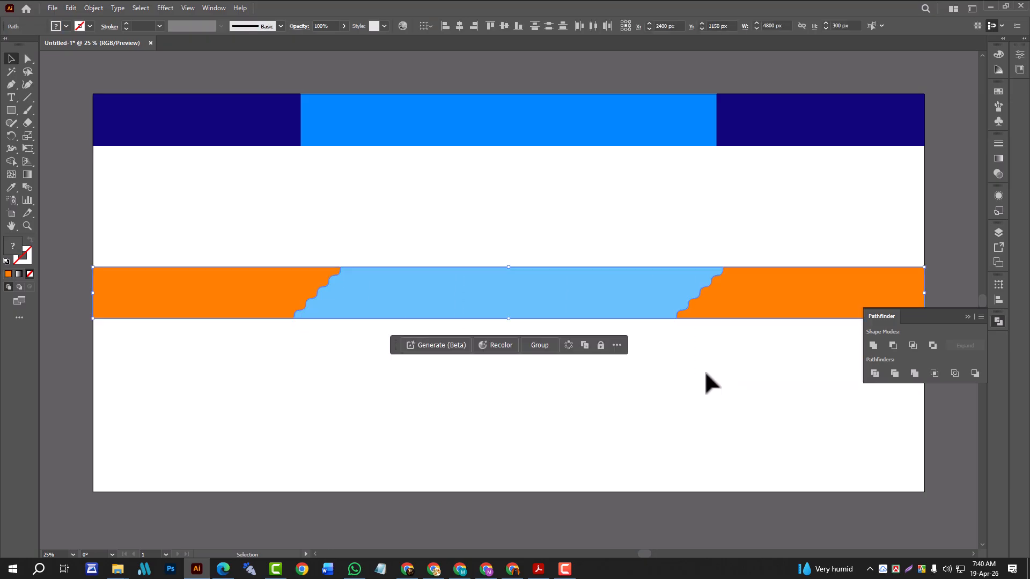
key(Delete)
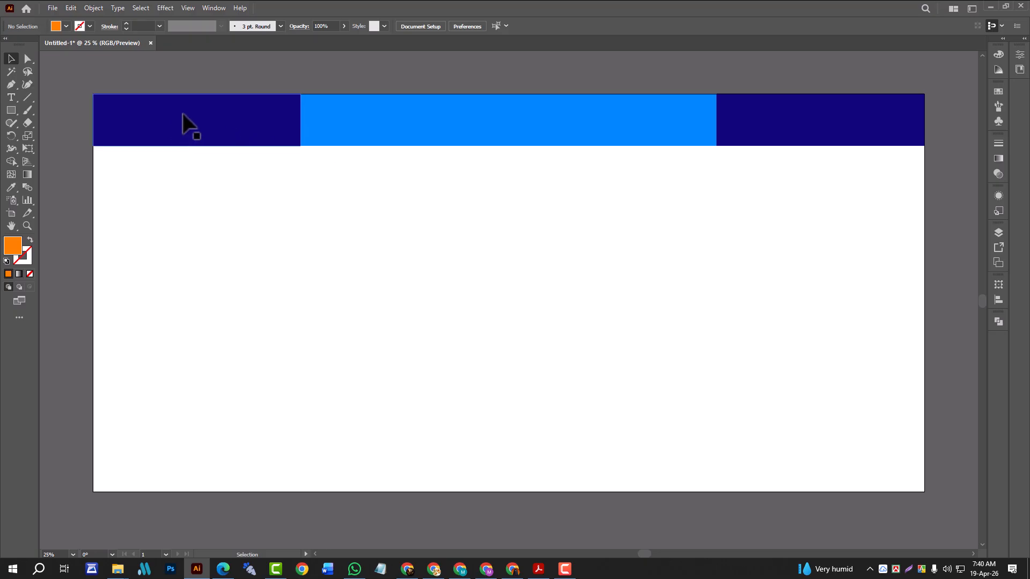
click(189, 131)
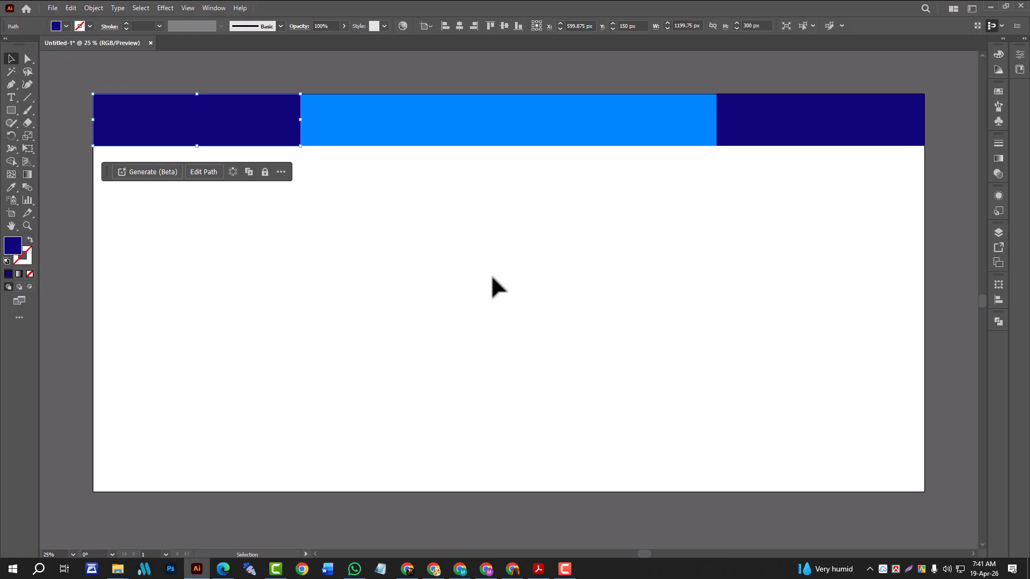
click(455, 271)
click(210, 131)
click(341, 220)
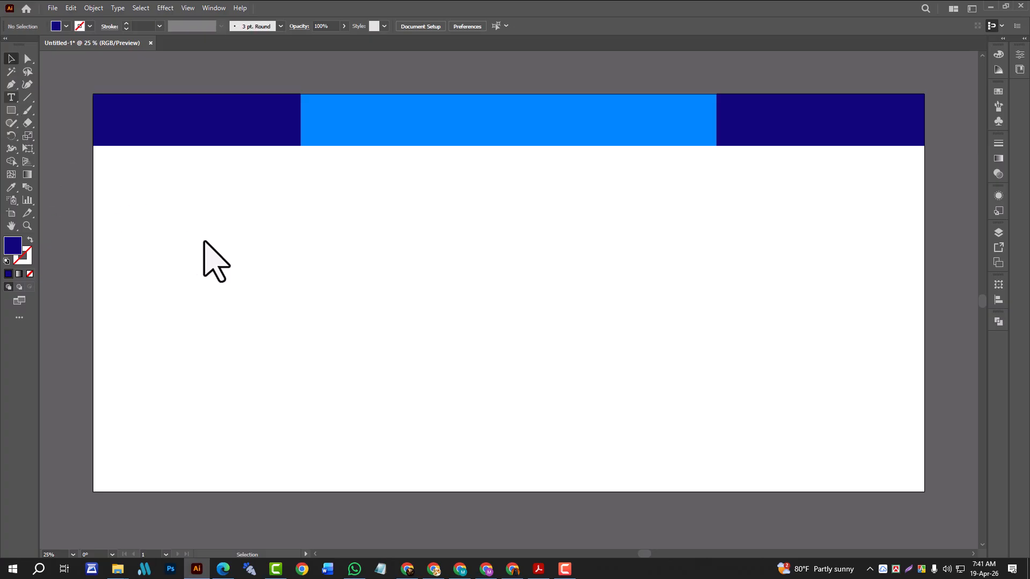
Place a "Lorem ipsum" point text in the white area below the top bar and set its size to 250 pt
key(t)
click(281, 231)
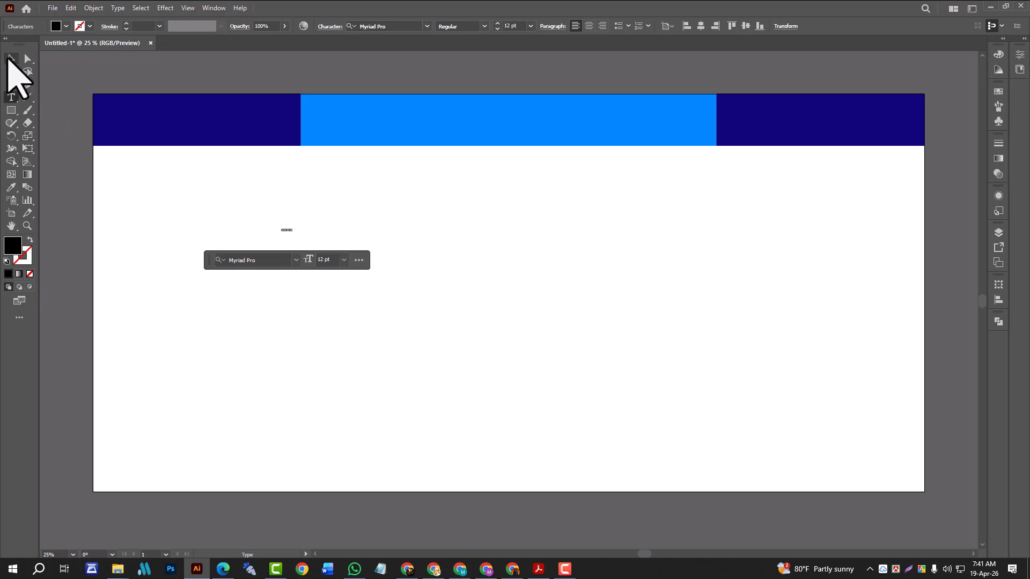
click(10, 58)
click(504, 26)
double_click(504, 26)
text(25)
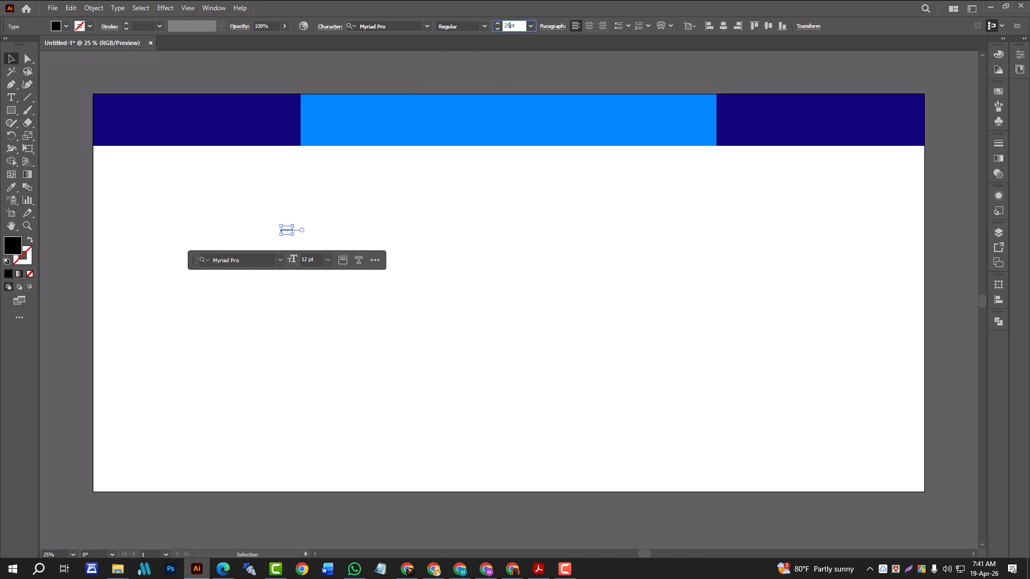
text(0)
key(Return)
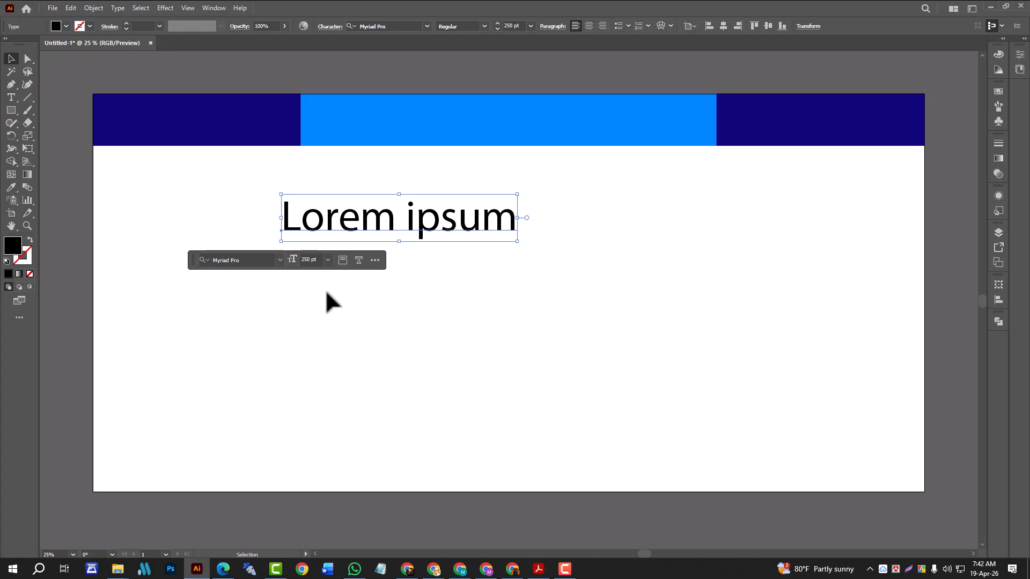
Switch to the browser and examine how Adobe Stock contributor portfolios style the titles and labels of their icon sets
click(409, 570)
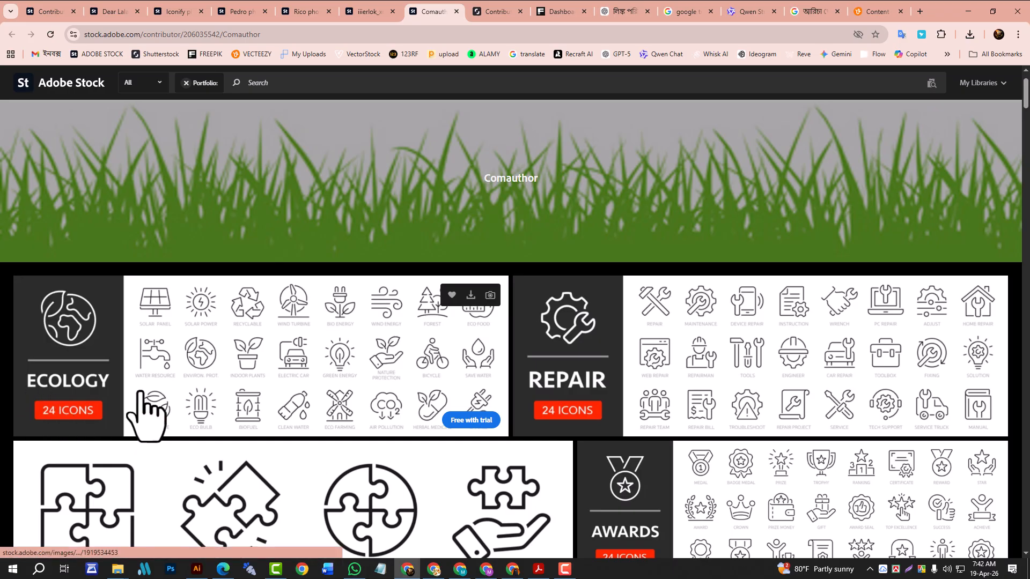
click(360, 10)
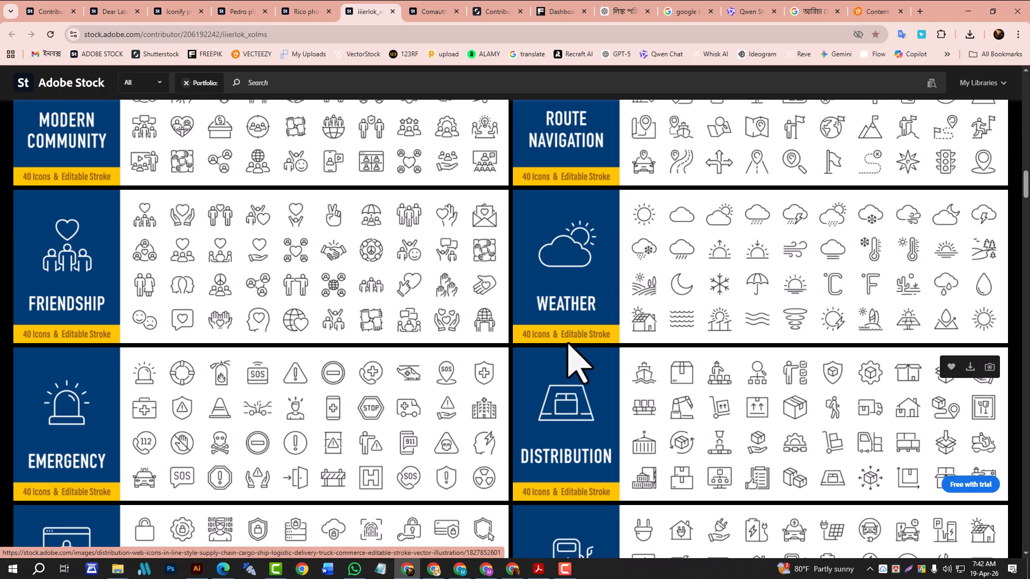
click(297, 12)
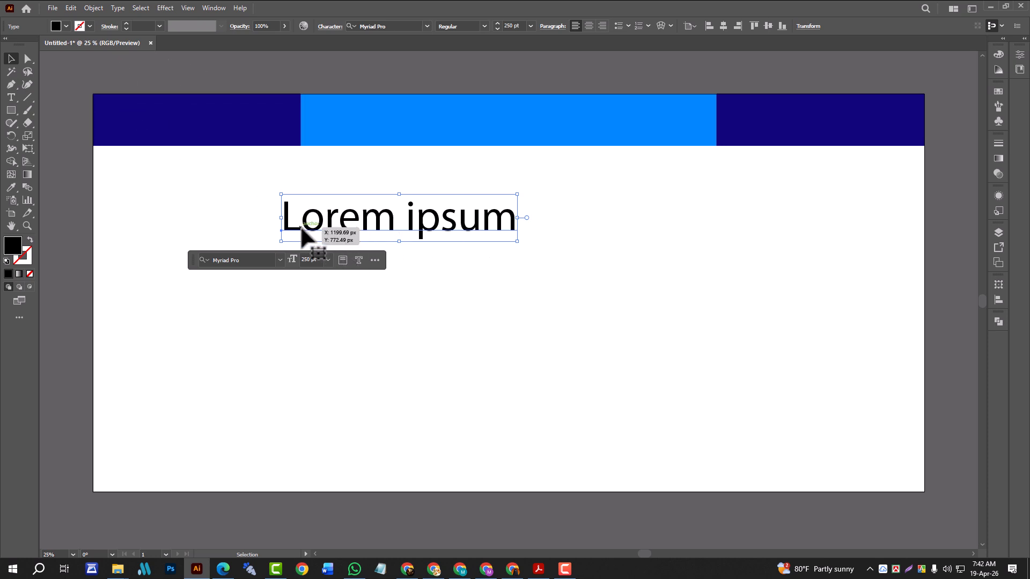
Change the case of the "Lorem ipsum" placeholder text to UPPERCASE
click(116, 9)
mouse_move(153, 172)
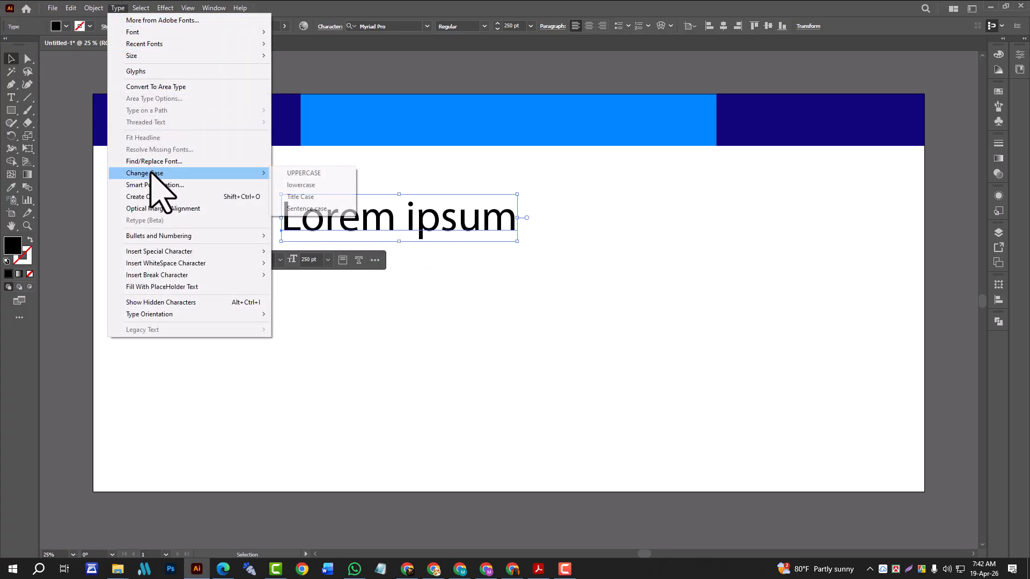
click(317, 177)
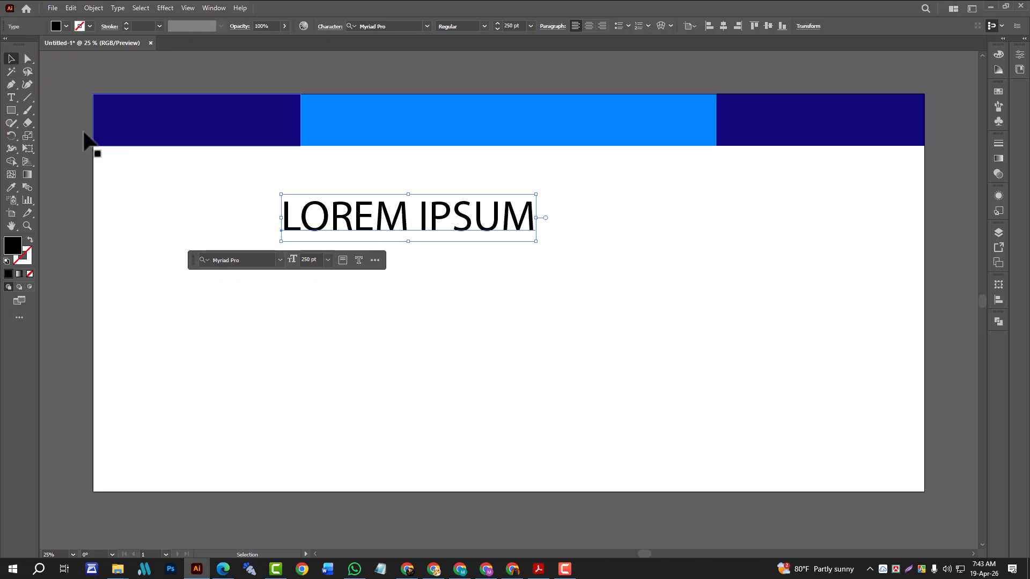
Replace the placeholder text with "30" followed by a space
click(11, 97)
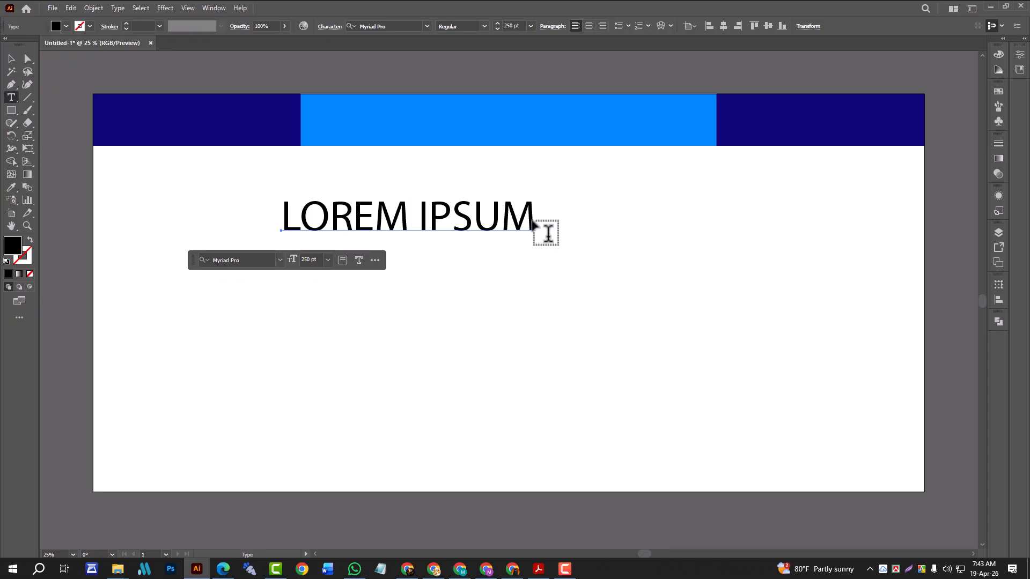
click(536, 228)
key(BackSpace)
key(BackSpace)
key(BackSpace)
key(BackSpace)
key(BackSpace)
key(BackSpace)
key(BackSpace)
key(BackSpace)
key(BackSpace)
key(BackSpace)
key(BackSpace)
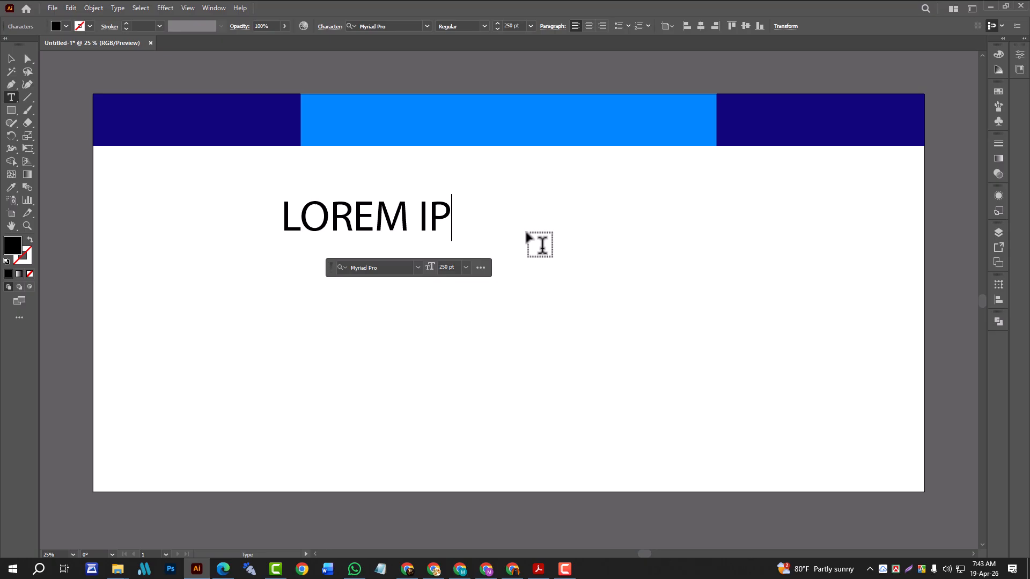
text(30 )
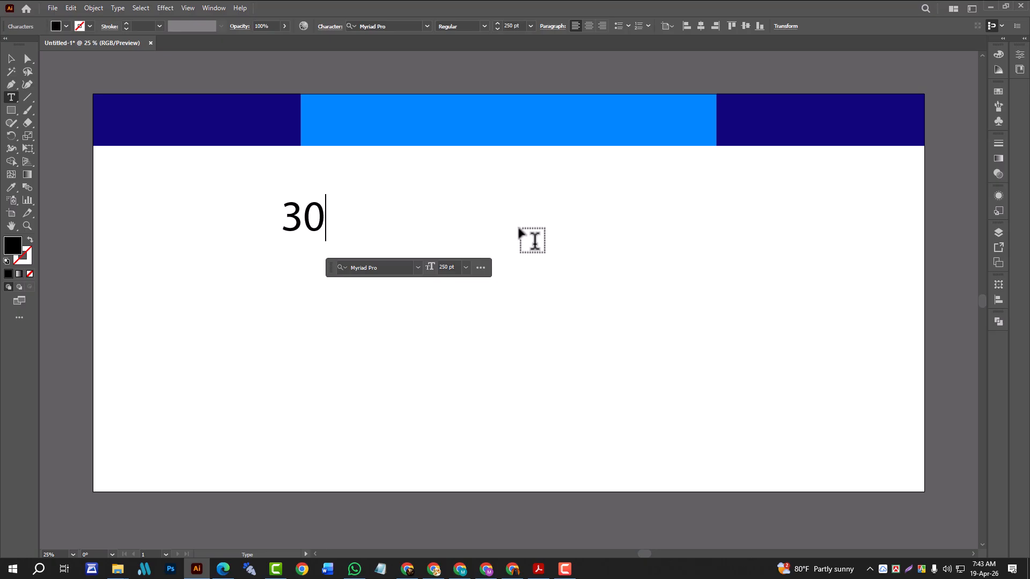
text(ic)
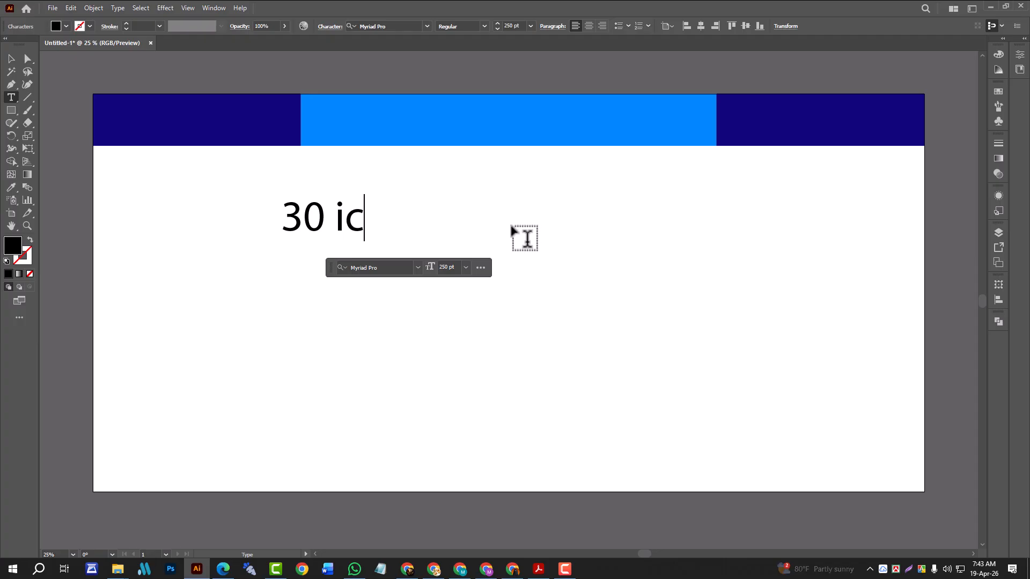
text(o)
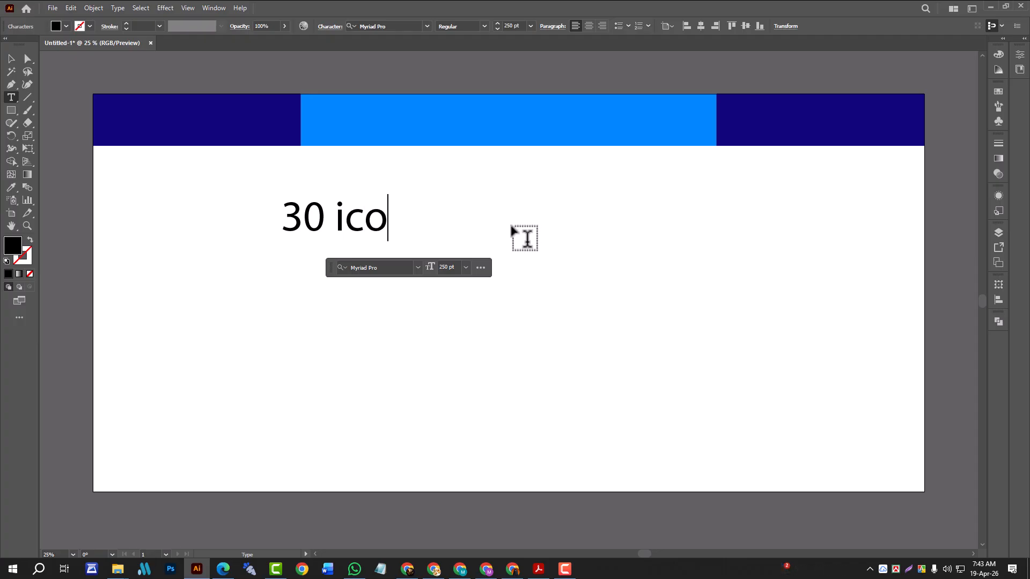
key(BackSpace)
key(BackSpace)
key(BackSpace)
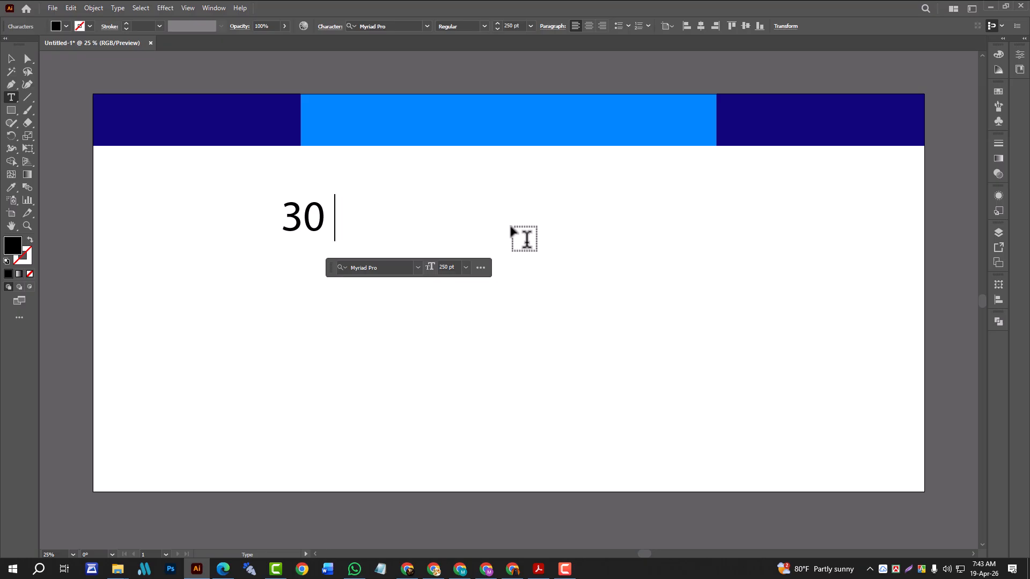
Complete the text after "30" so the label reads "30 ICONS", and finish editing it as a selected object
text(CON)
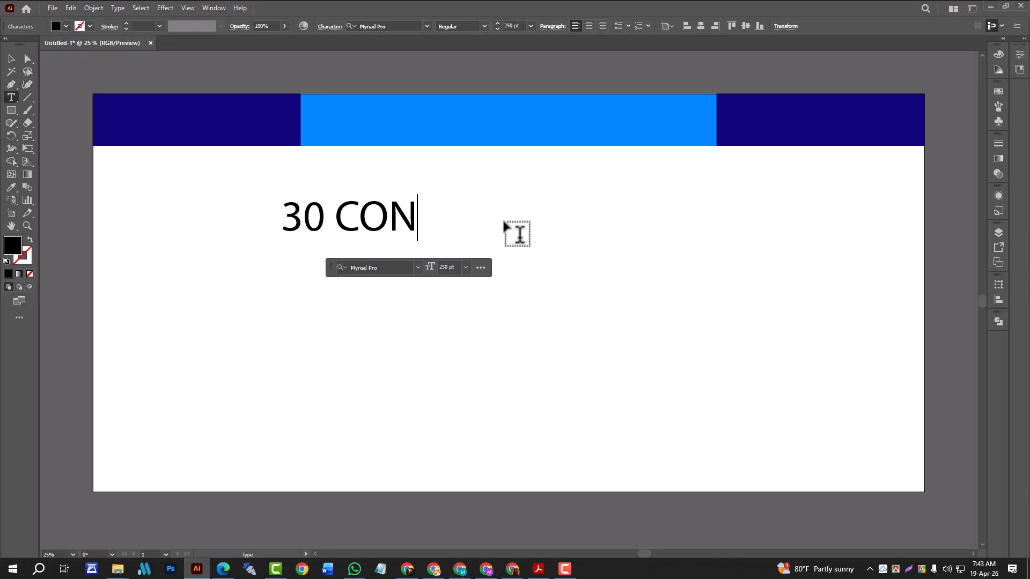
key(Left)
key(Left)
key(Left)
text(I)
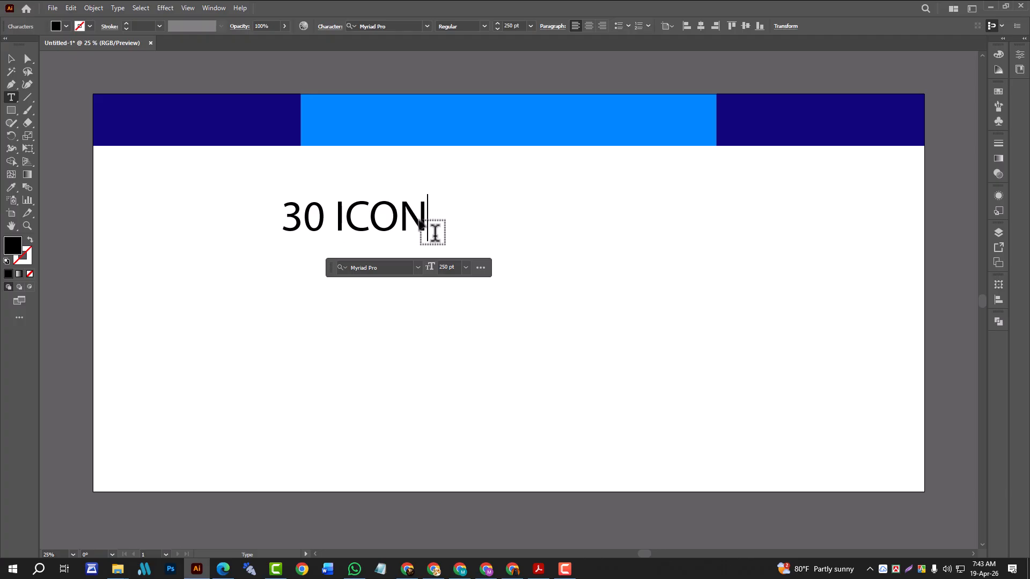
text(S)
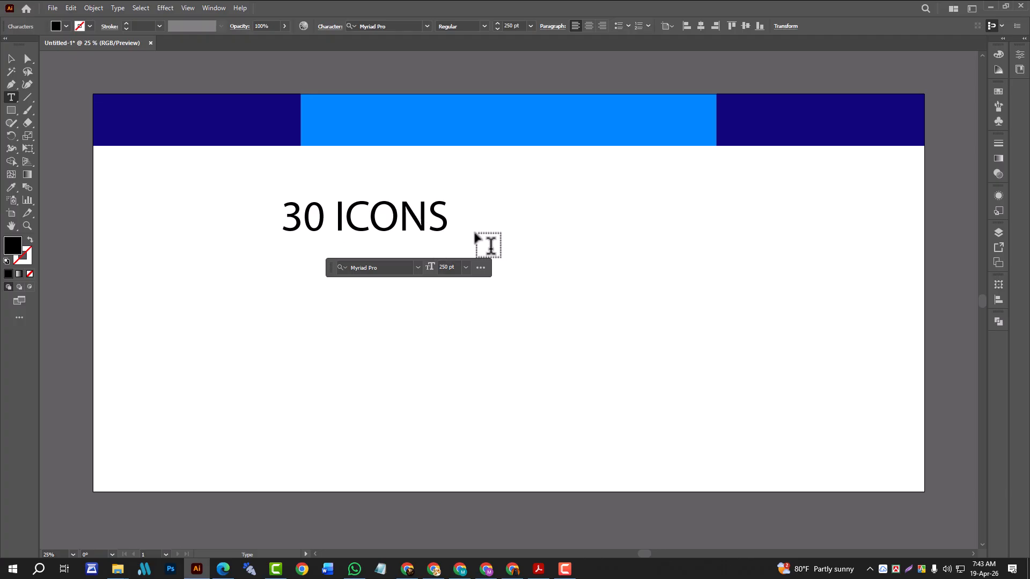
click(11, 59)
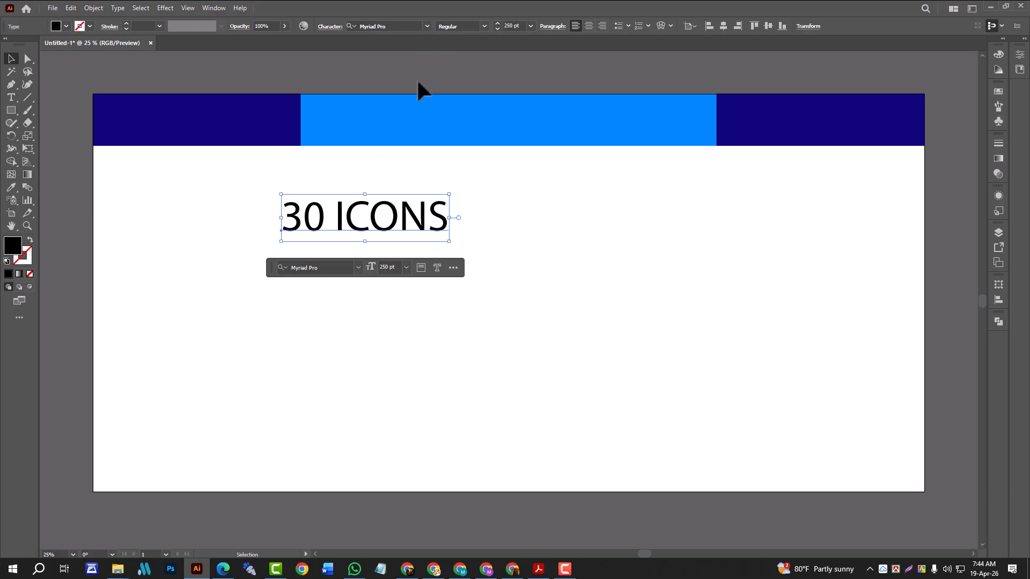
Set the font of the "30 ICONS" text to Montserrat Medium
click(428, 26)
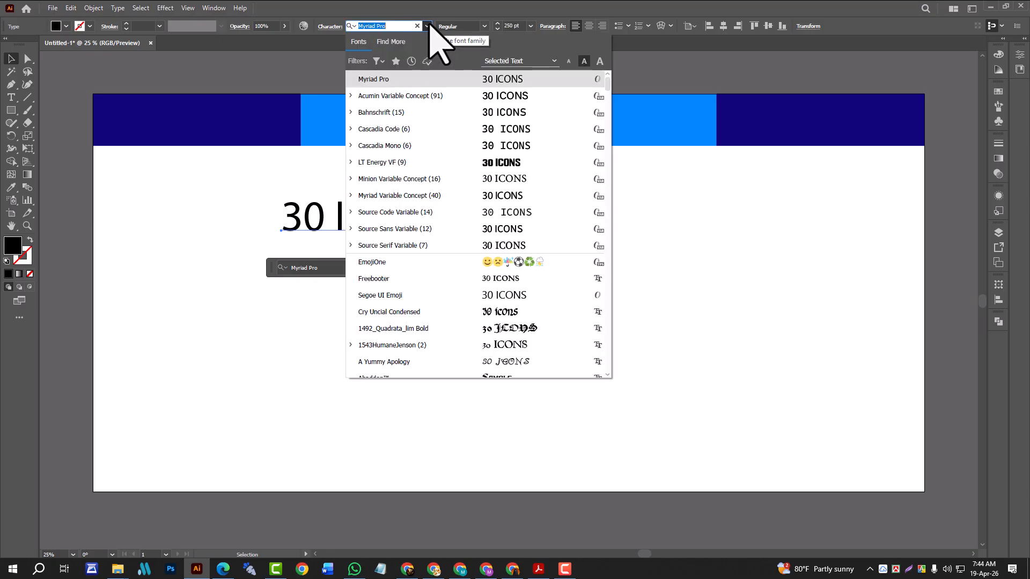
text(MO)
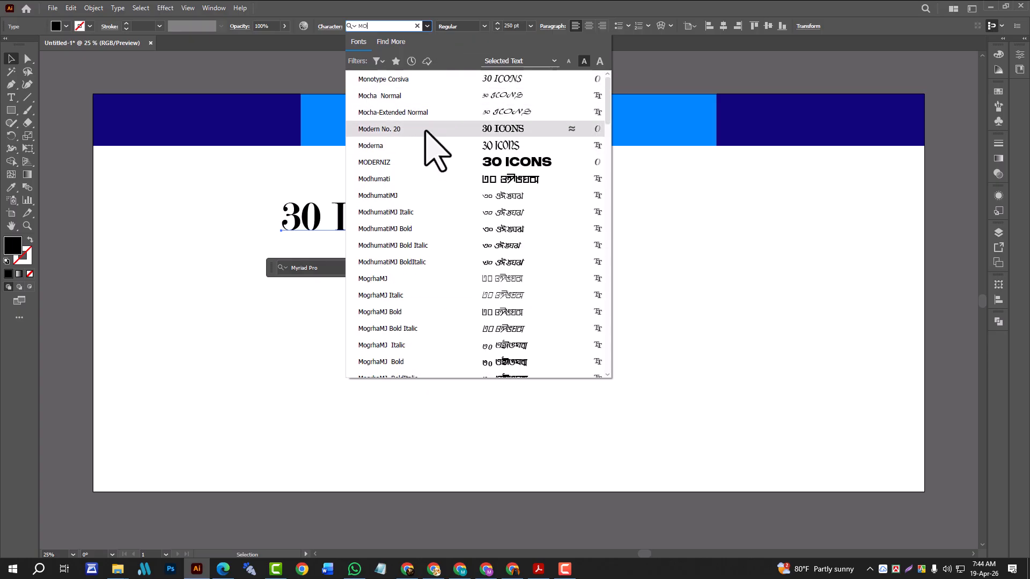
text(S)
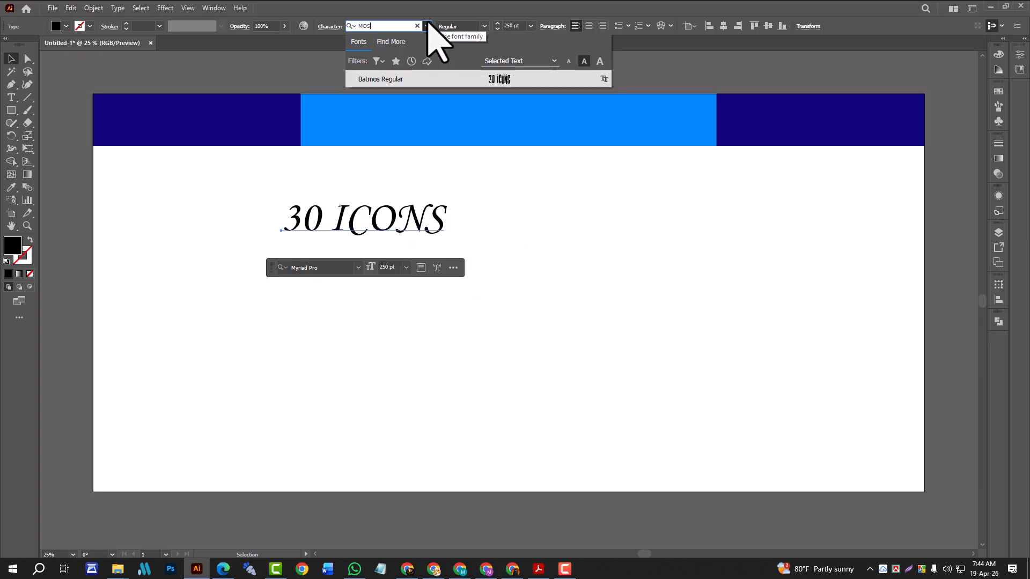
key(BackSpace)
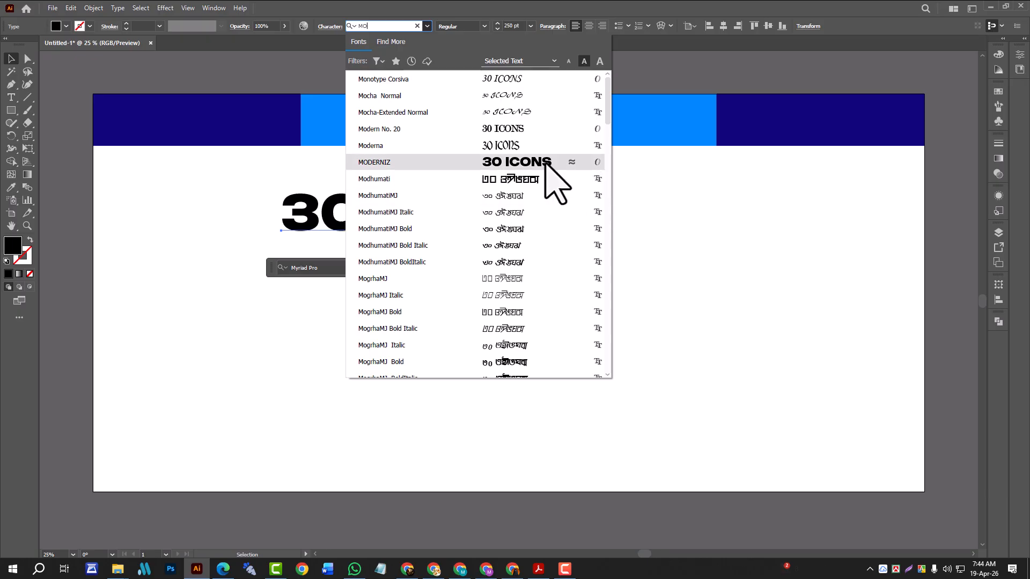
scroll(451, 215, down, 3)
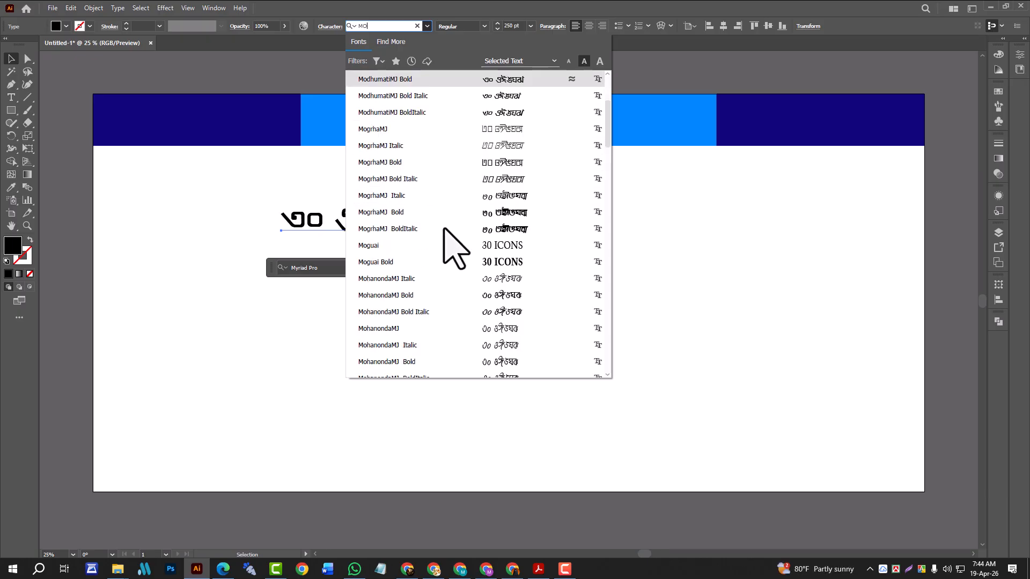
scroll(442, 217, up, 3)
text(N)
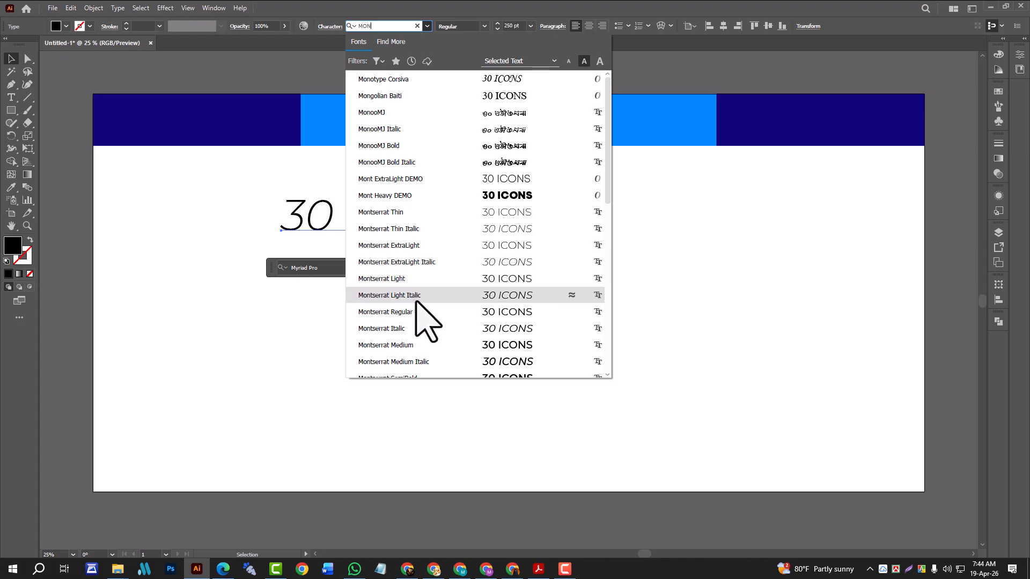
click(410, 345)
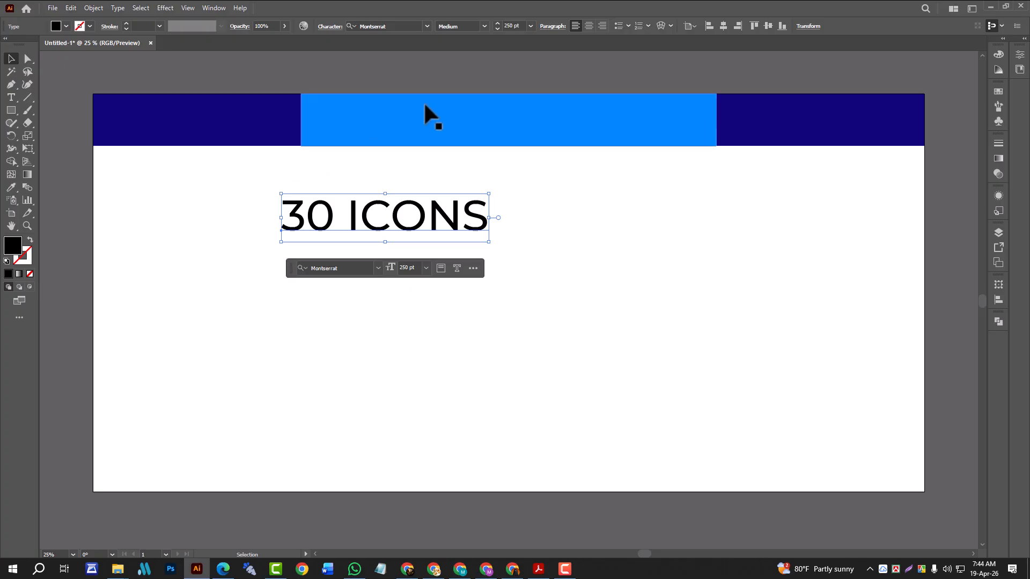
Set the font size of the "30 ICONS" text to 200 pt
double_click(507, 27)
text(20)
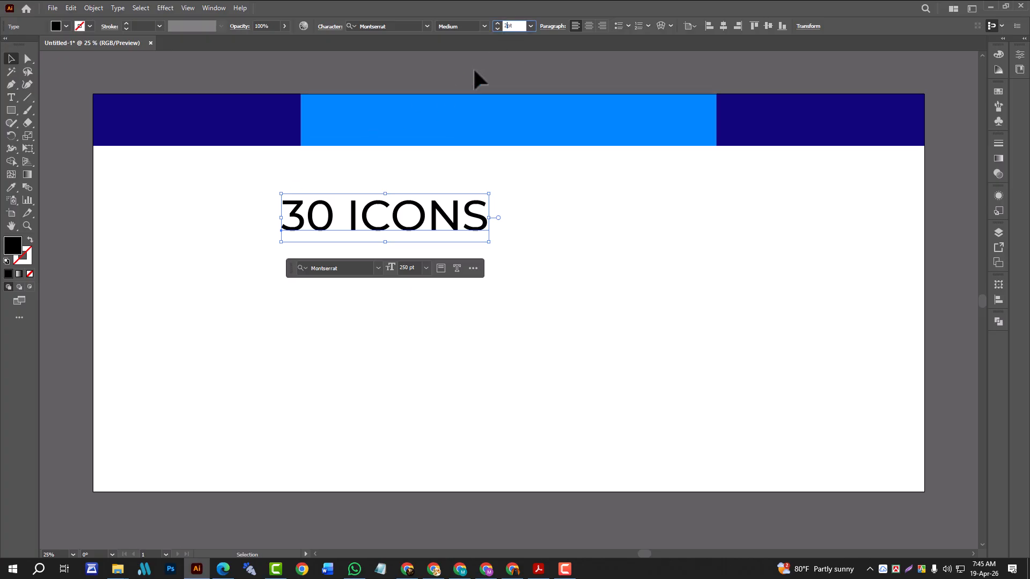
text(0)
key(Return)
Expand the "30 ICONS" text into outlined shapes with Object and Fill included
click(91, 8)
click(123, 146)
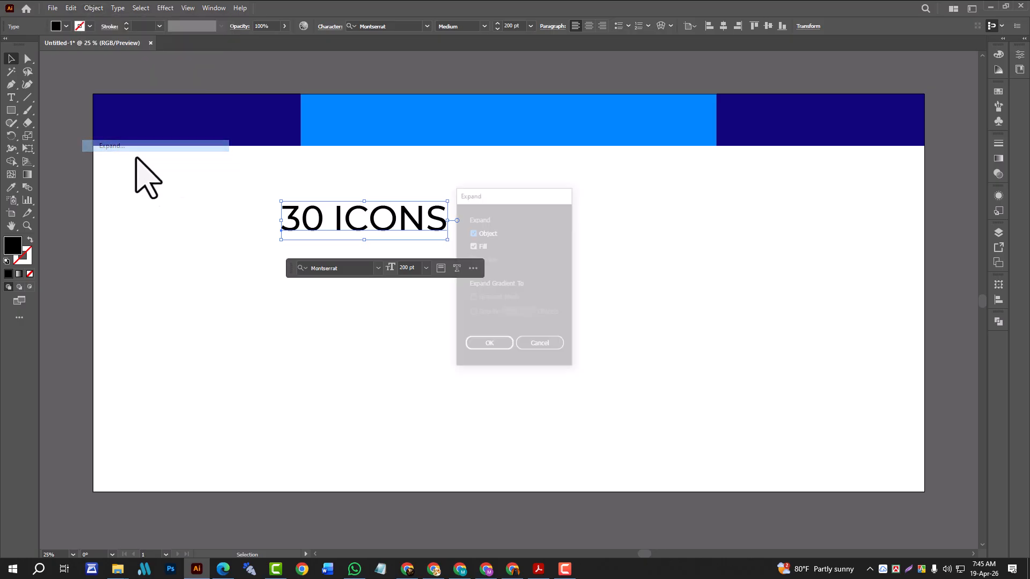
click(489, 345)
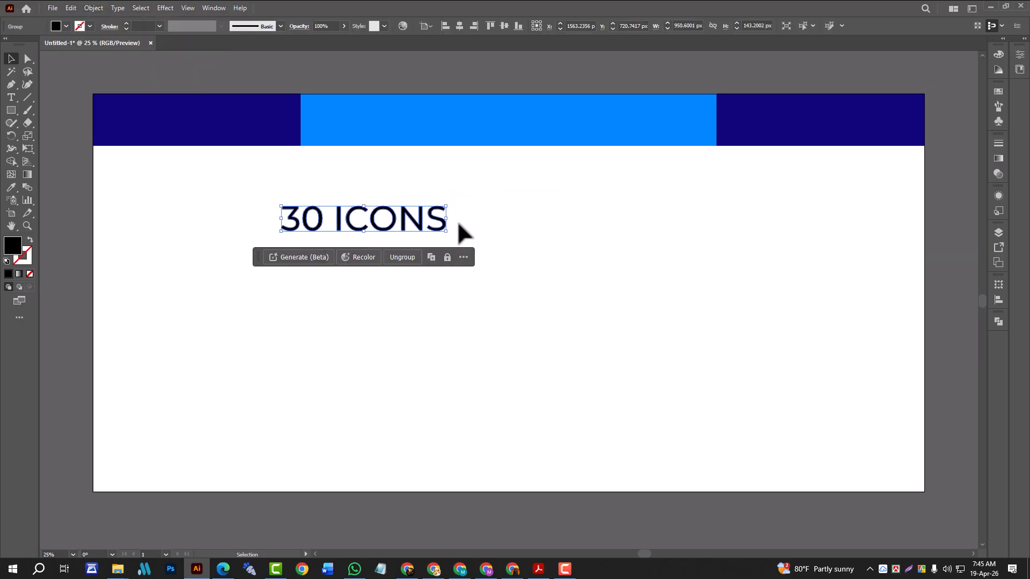
click(460, 232)
Shift the outlined "30 ICONS" label toward the left of the white area and change its fill to white
drag(352, 231, 247, 264)
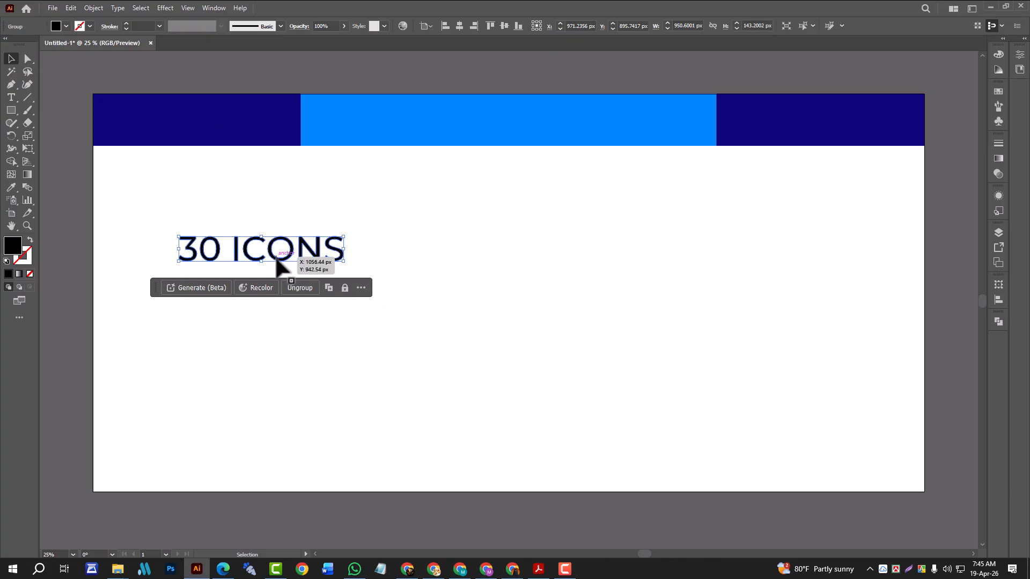
double_click(12, 248)
drag(433, 274, 359, 215)
click(625, 218)
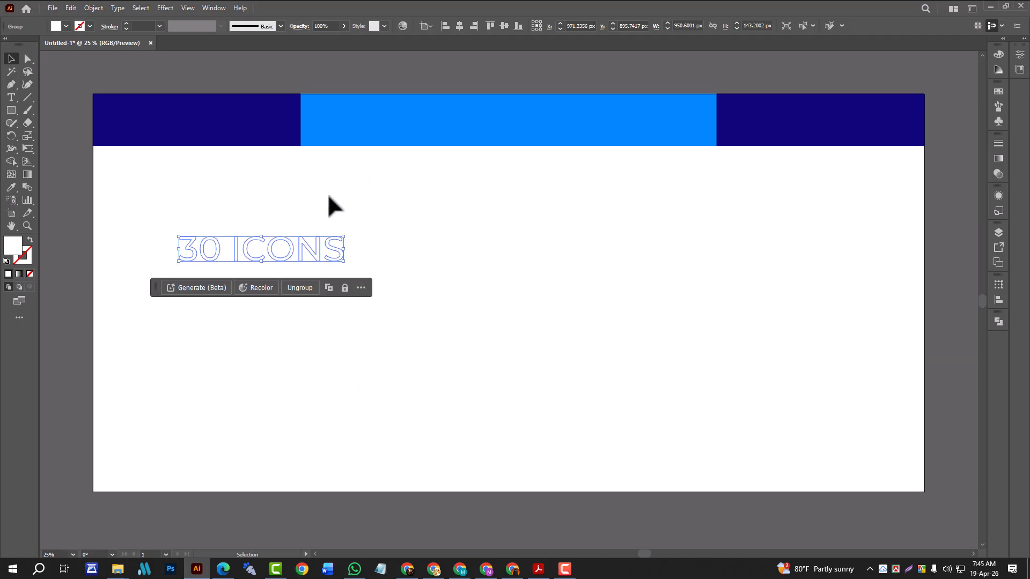
click(314, 202)
Move the white "30 ICONS" label onto the left dark-blue block and set its X position to 600 px
drag(230, 195, 287, 290)
drag(249, 256, 191, 126)
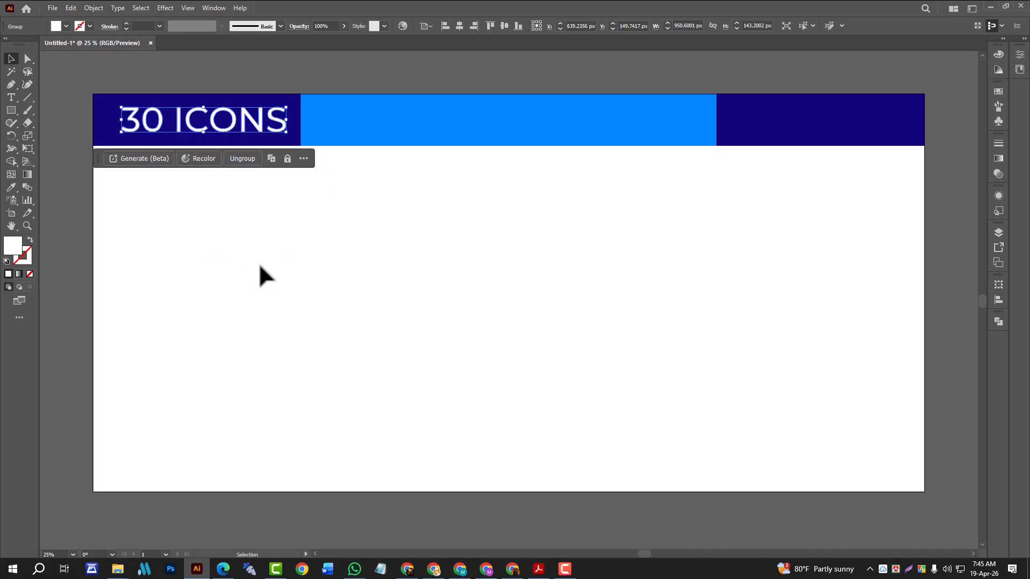
click(224, 236)
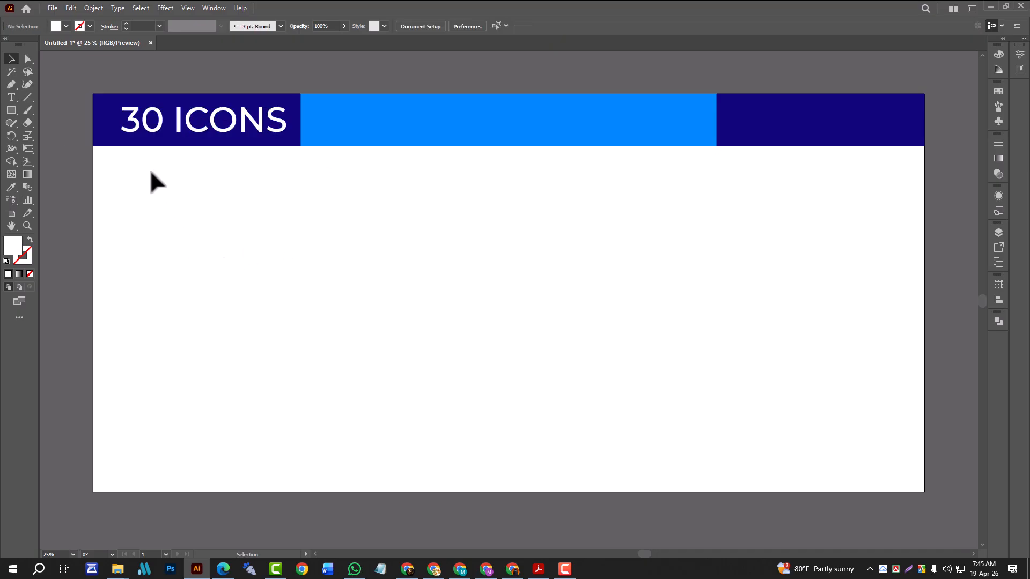
click(100, 131)
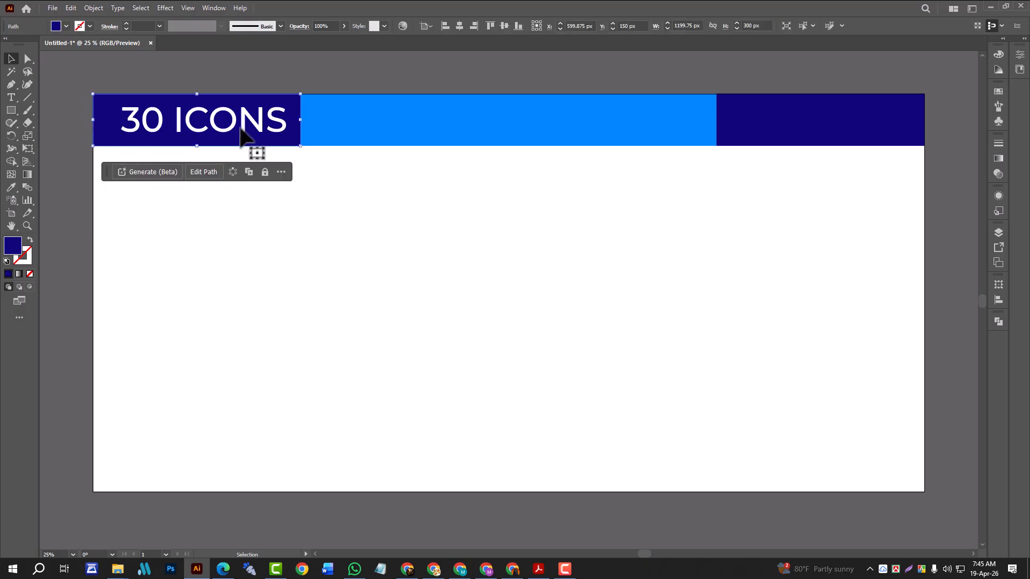
click(206, 131)
click(580, 26)
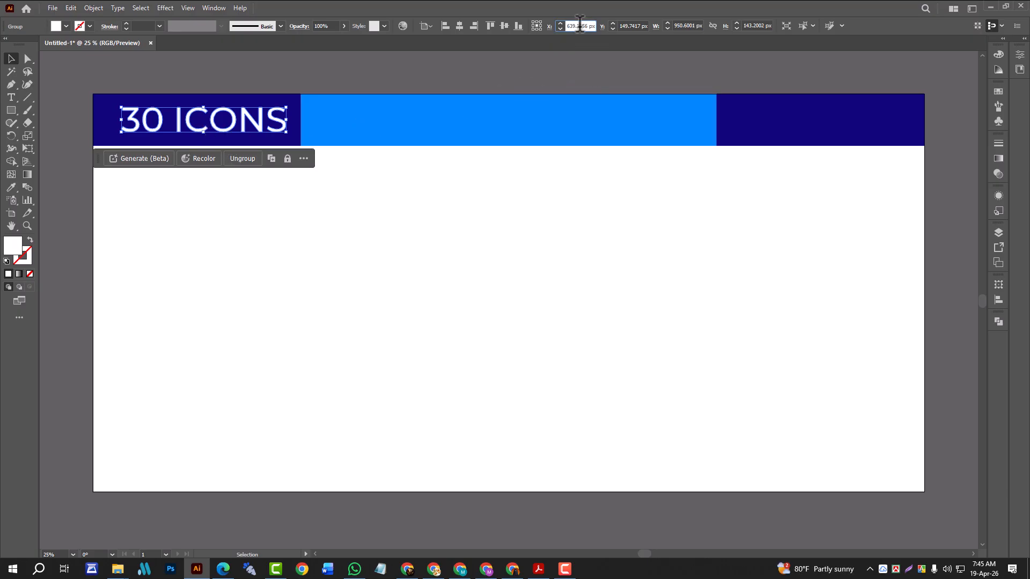
text(600)
key(Return)
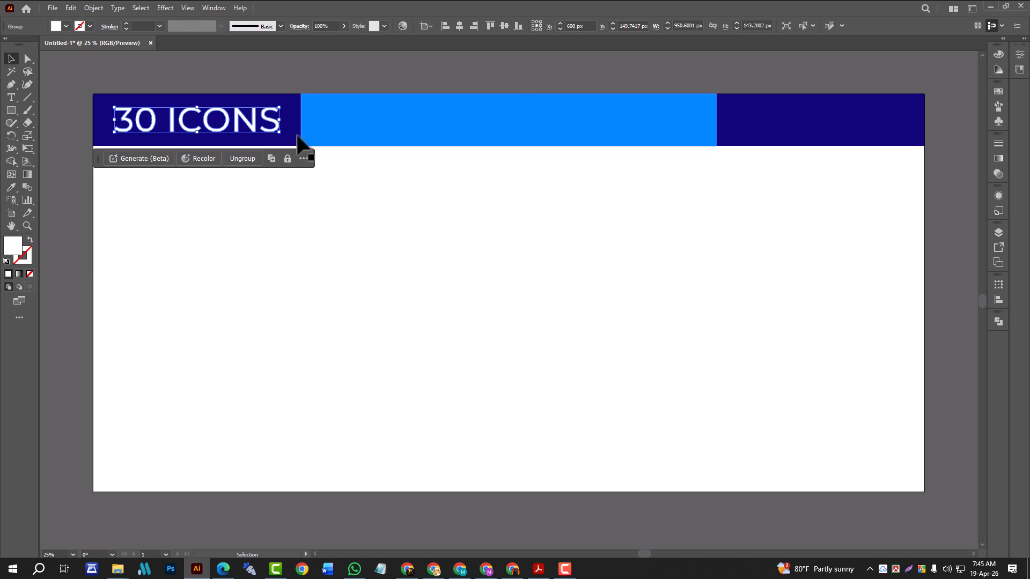
Move the "30 ICONS" label off its centred position and set its X position back to 600 px
click(417, 188)
drag(221, 124, 218, 114)
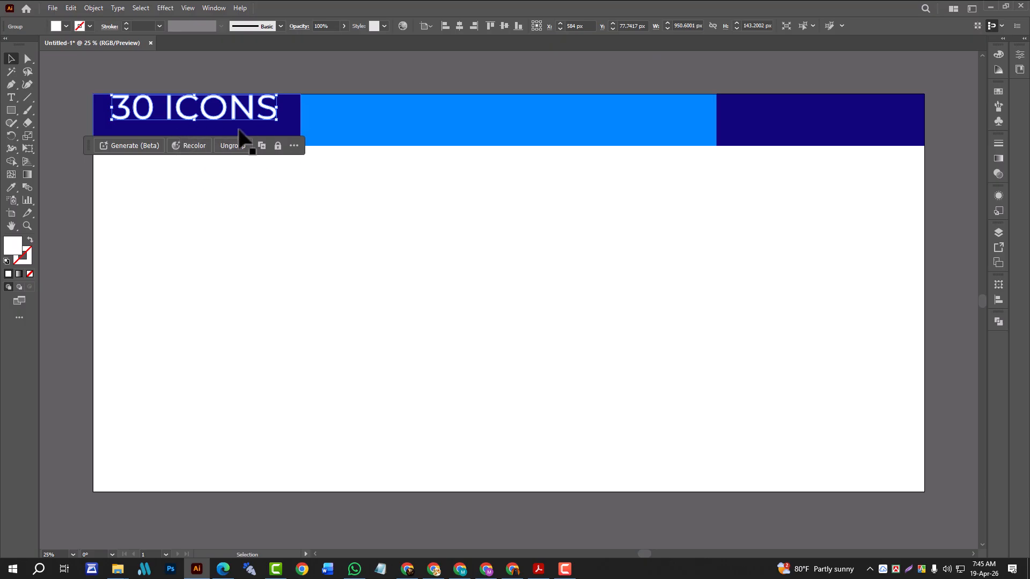
double_click(569, 26)
text(600)
key(Return)
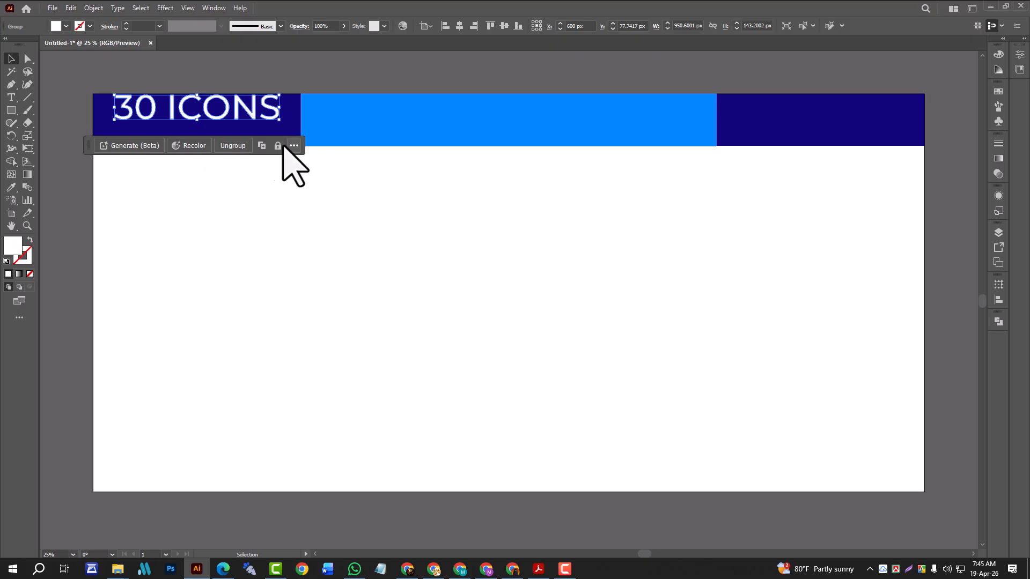
Set the Y position of the "30 ICONS" label on the left dark-blue block to 150 px
click(630, 26)
text(50)
key(Return)
click(466, 236)
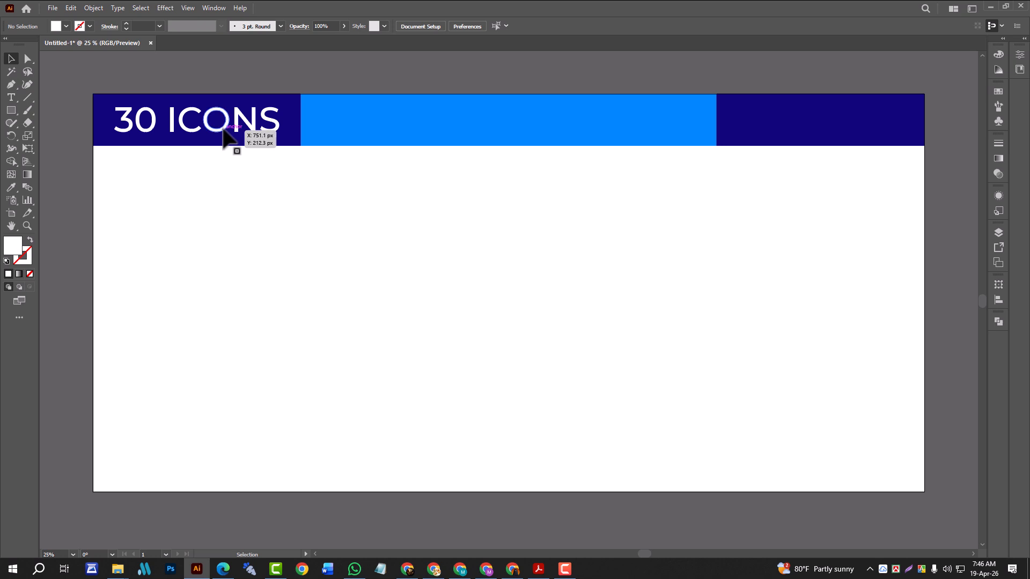
Duplicate the "30 ICONS" label onto the light-blue block, centre it horizontally on the artboard, and set its Y position to 150 px
drag(223, 131, 512, 133)
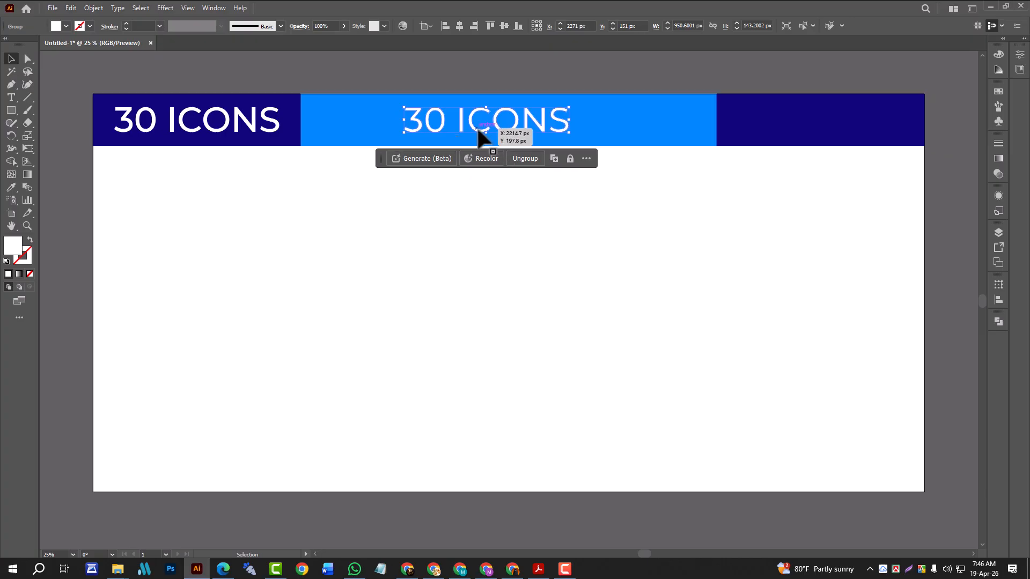
click(460, 26)
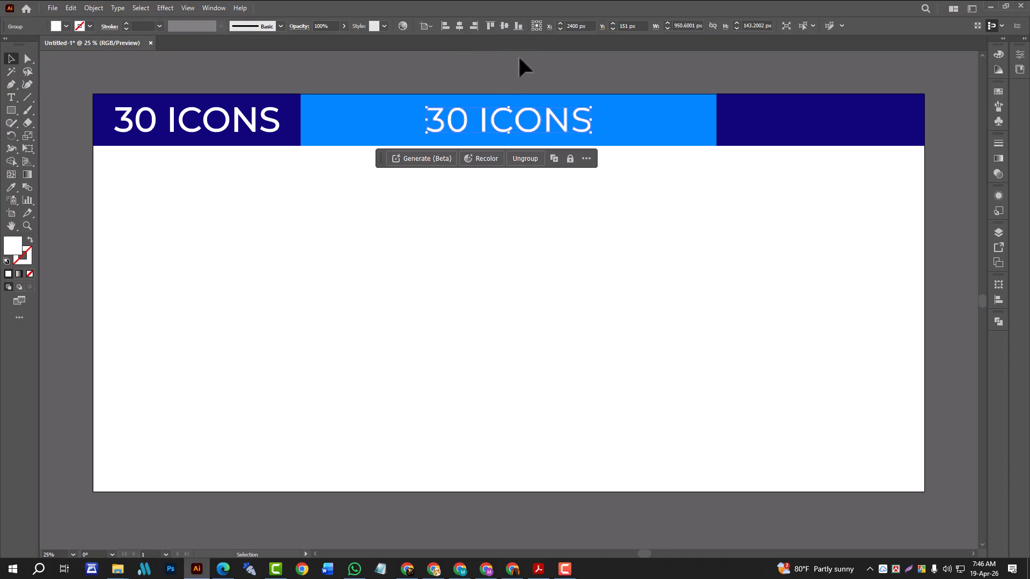
click(612, 28)
click(581, 227)
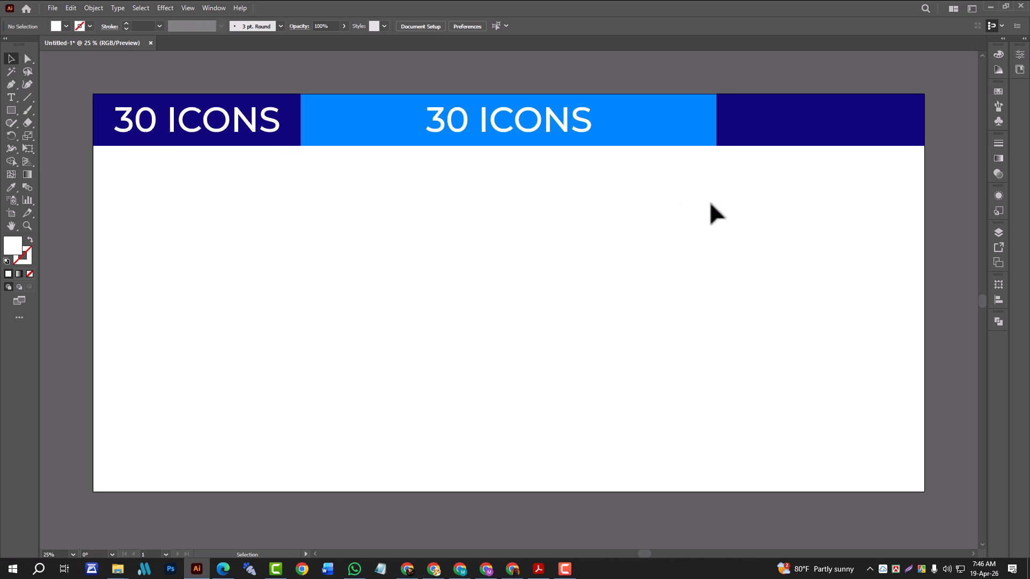
Duplicate the middle "30 ICONS" label onto the right dark-blue block and position it at X 4200 px, Y 150 px
click(550, 115)
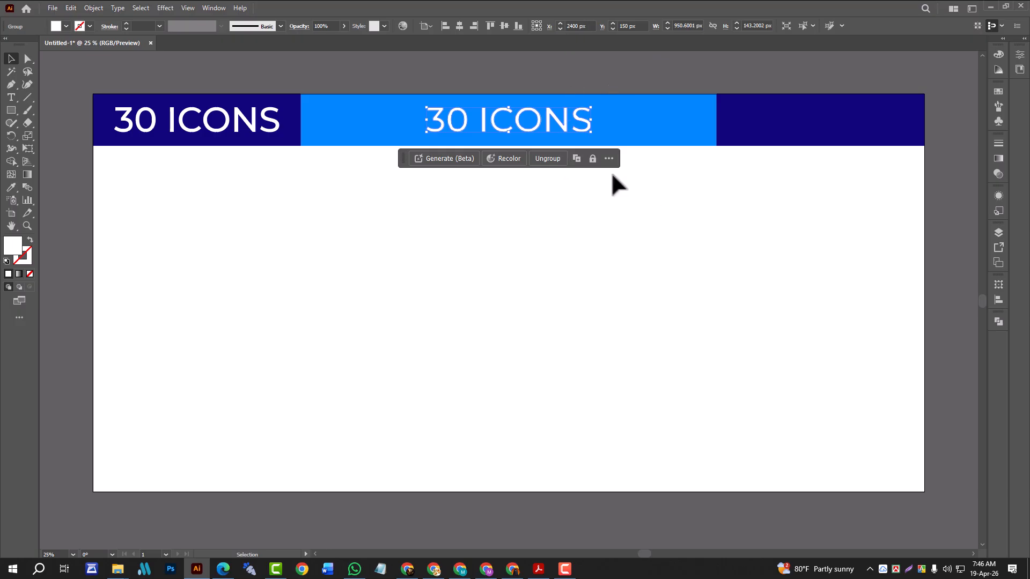
click(622, 245)
click(583, 121)
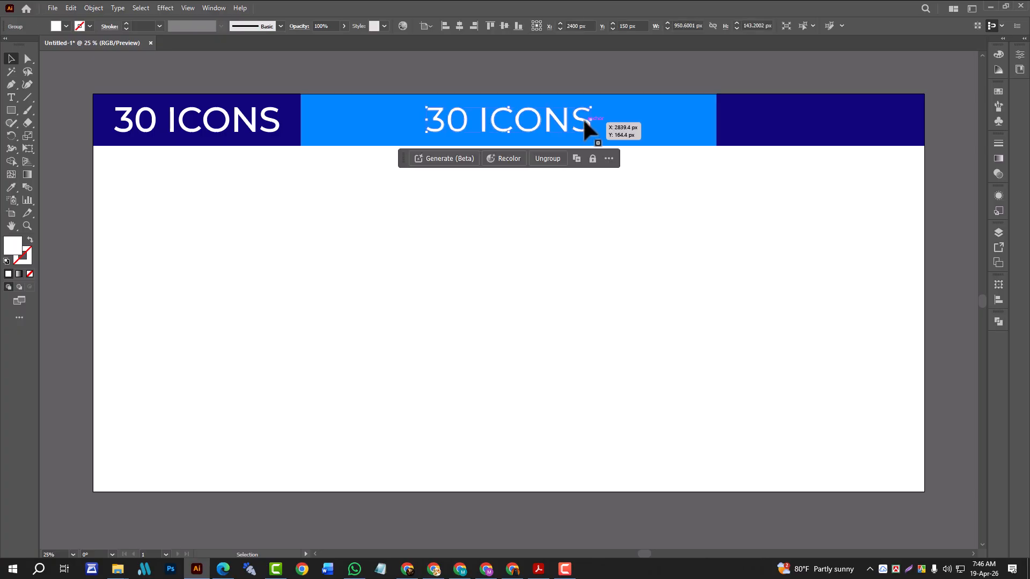
drag(584, 121, 897, 132)
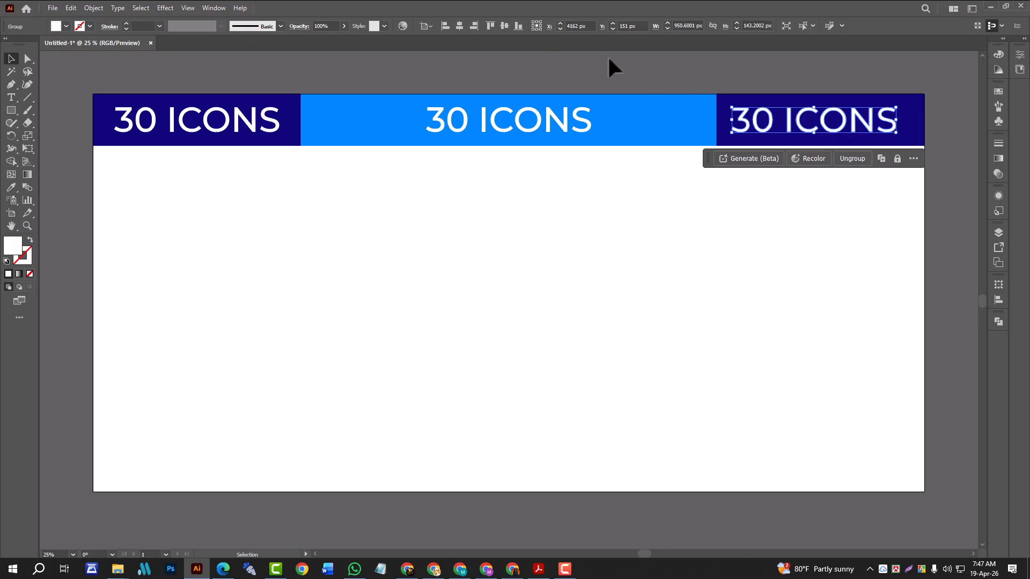
click(613, 28)
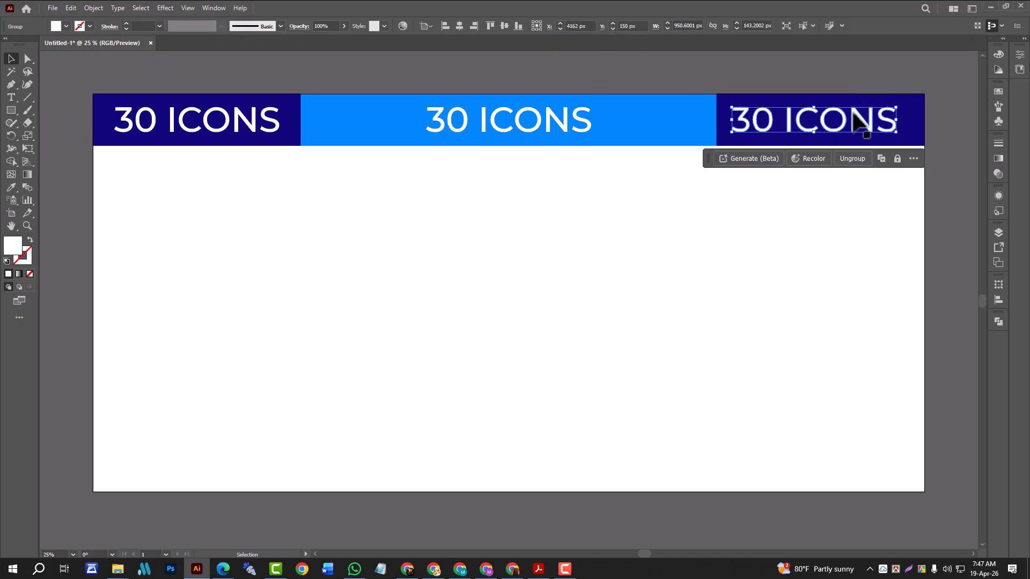
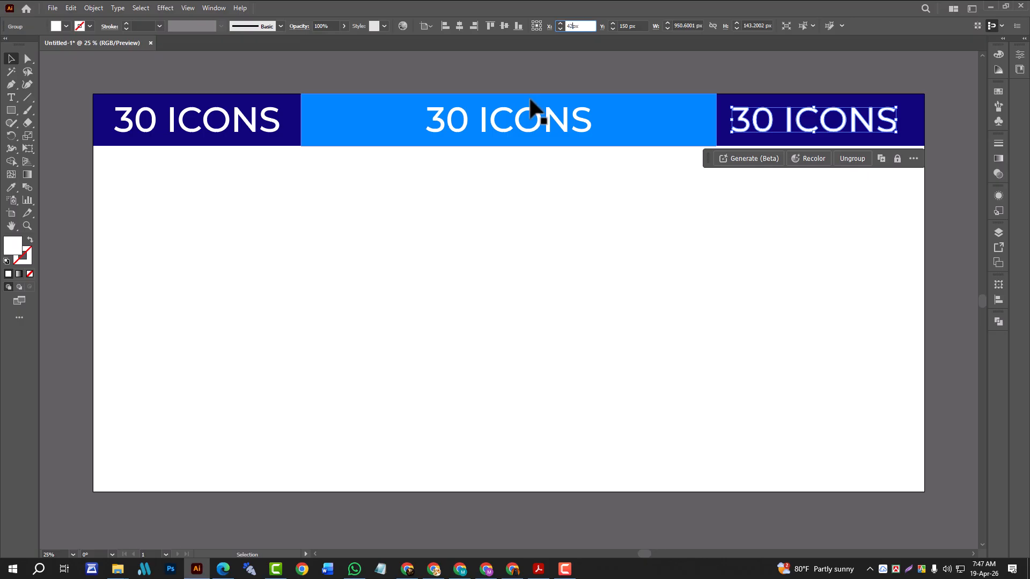
key(Return)
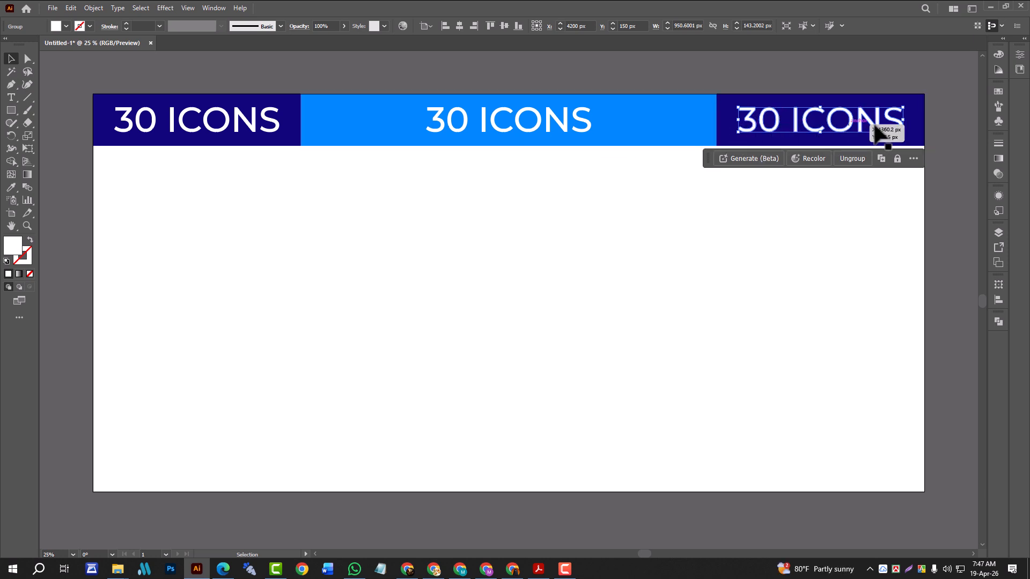
click(758, 225)
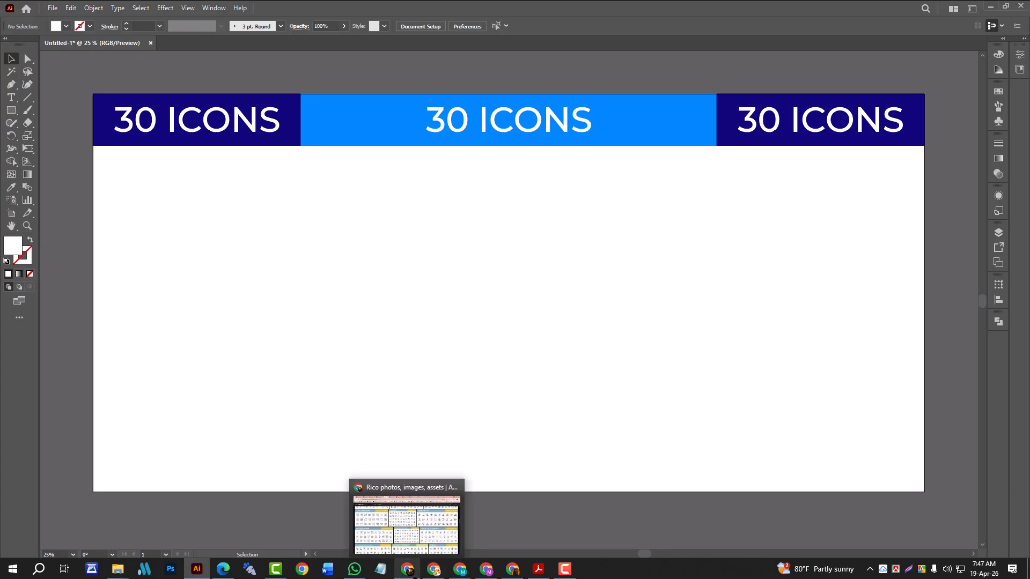
Switch to Chrome and compare the icon-set header designs in the open Adobe Stock contributor portfolios
click(403, 507)
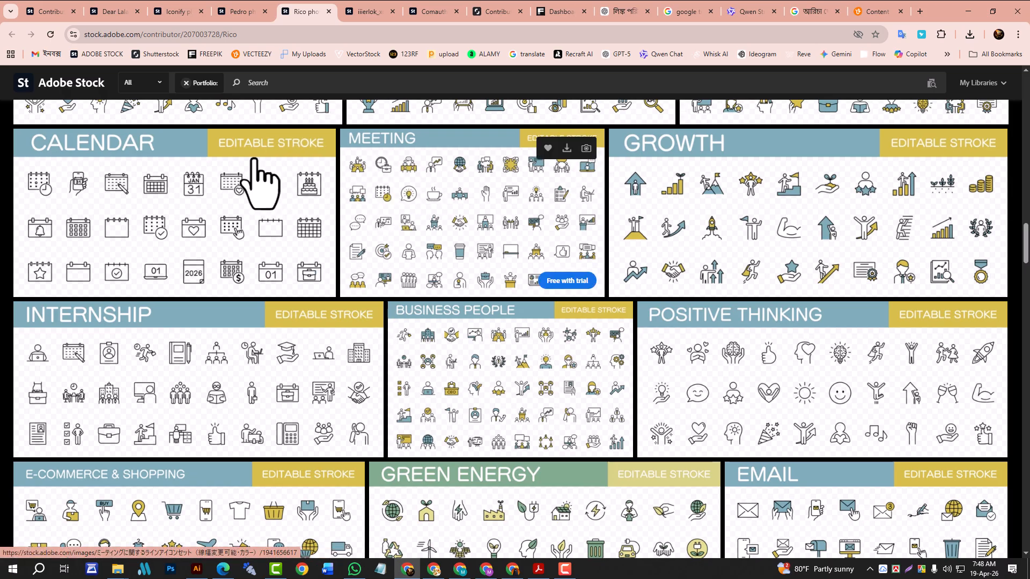
click(354, 12)
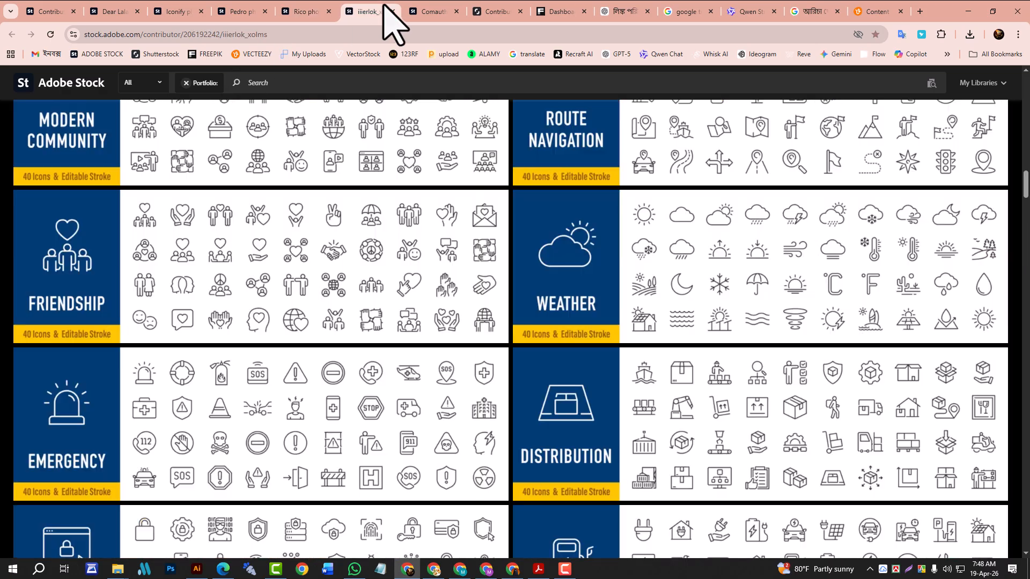
scroll(115, 322, up, 1)
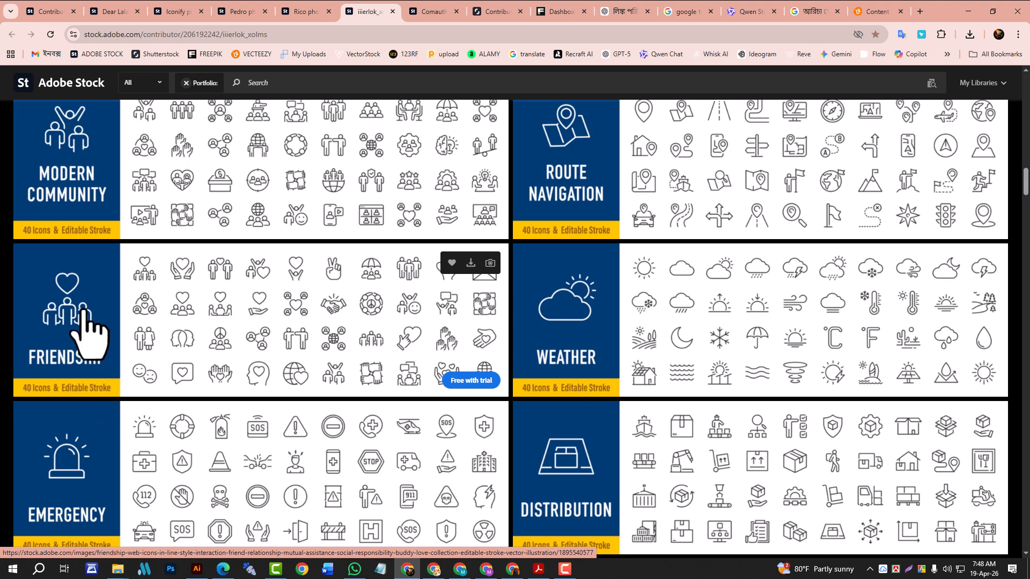
click(298, 16)
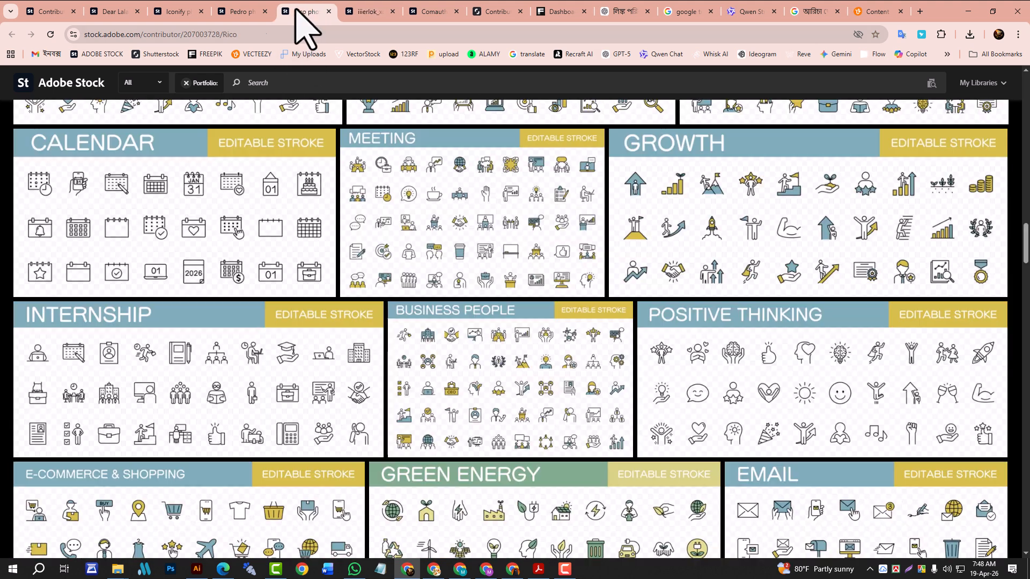
click(240, 11)
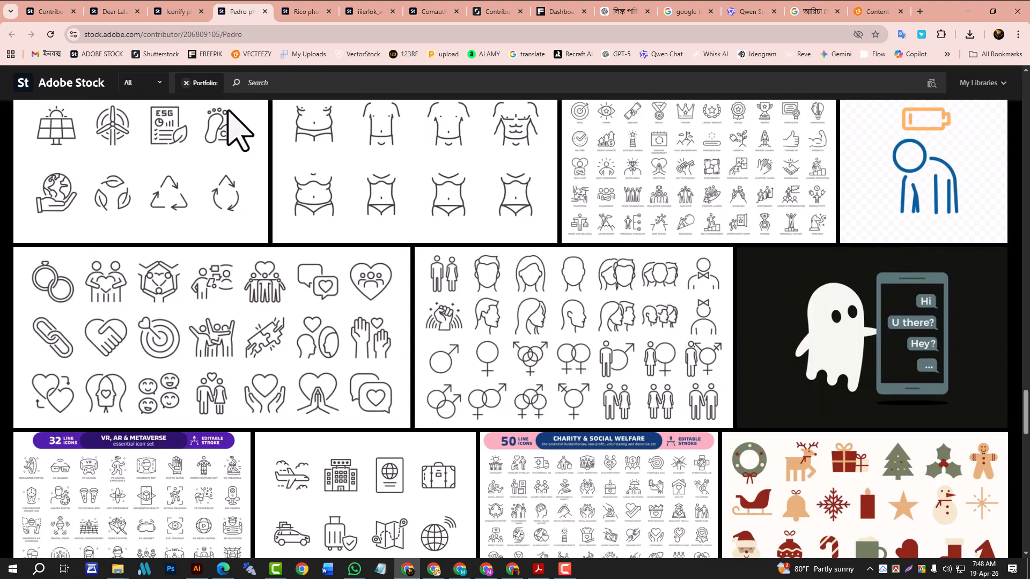
scroll(295, 329, down, 3)
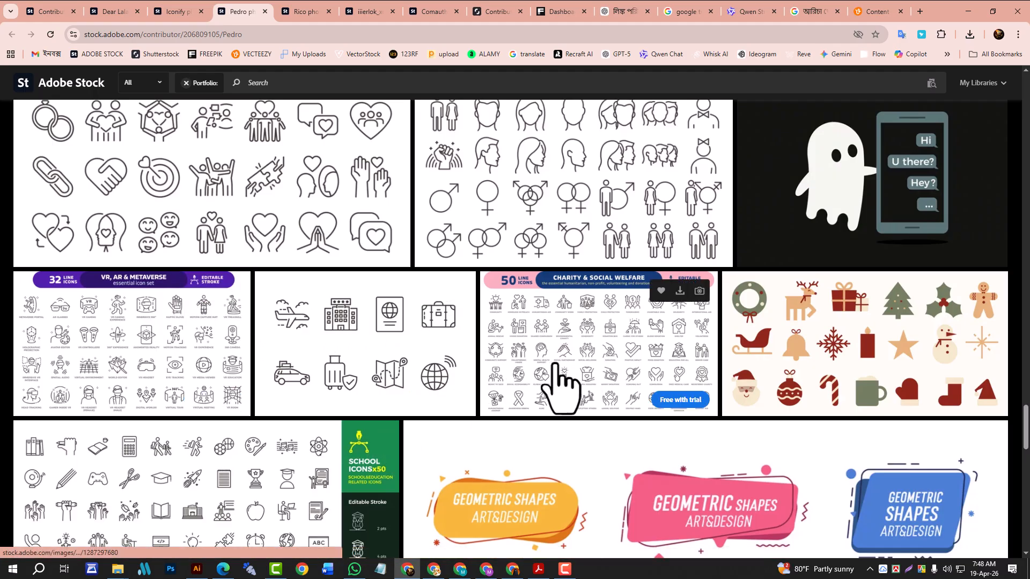
Go to the Adobe Stock home page and rerun the recent "icon set" search
click(181, 11)
scroll(430, 449, down, 3)
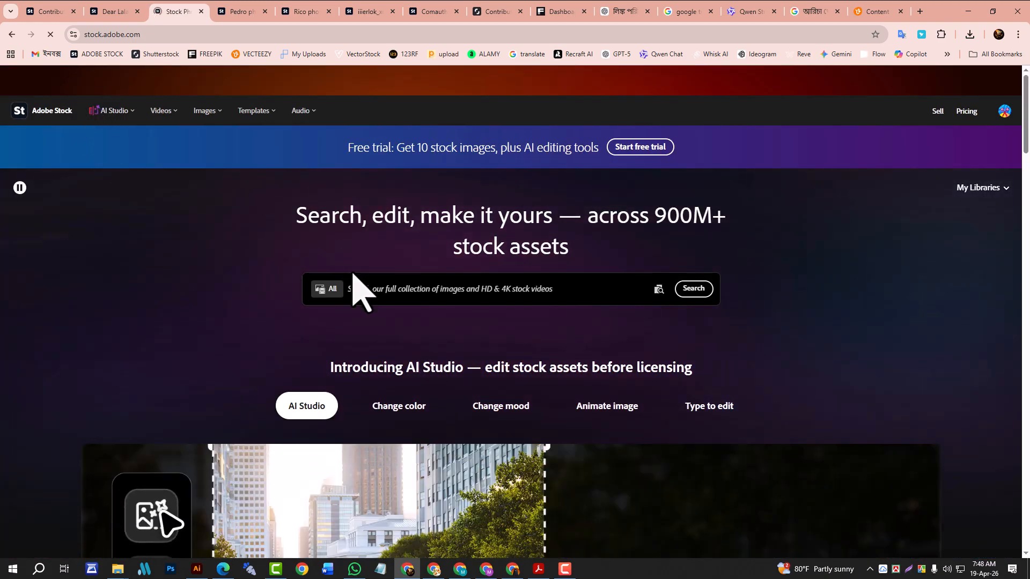
click(368, 290)
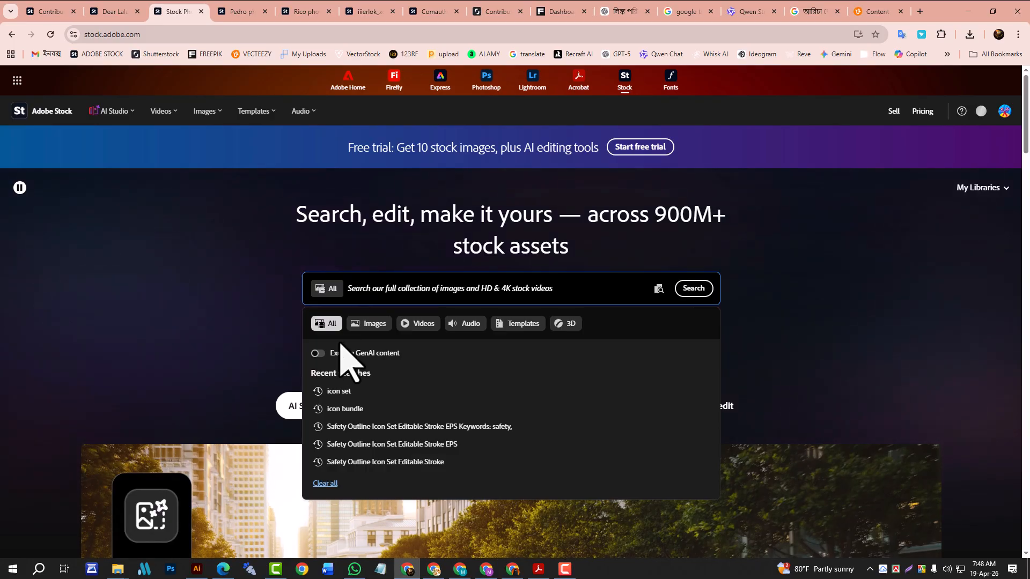
click(337, 393)
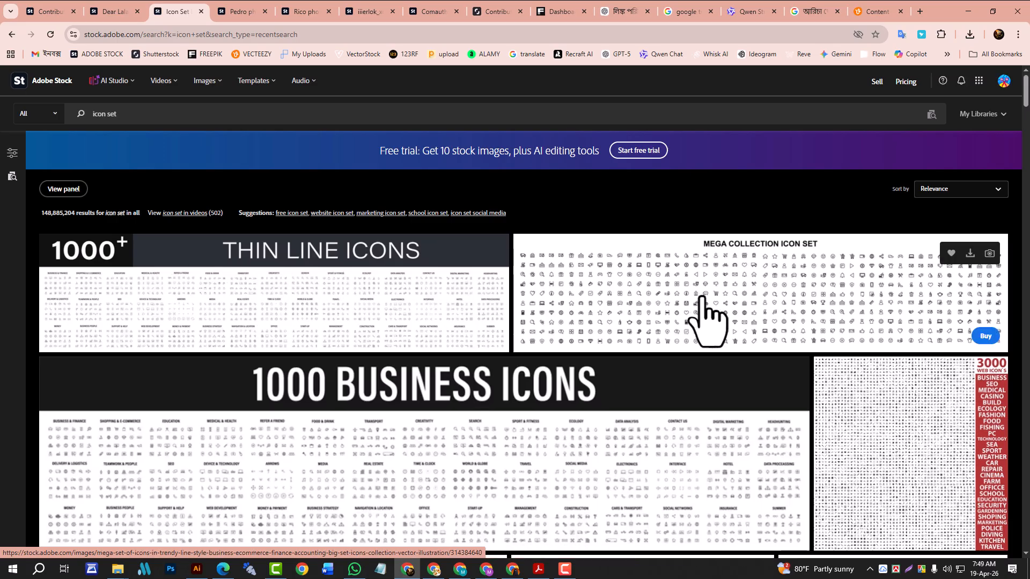
Examine the title-bar layouts and colours of the "icon set" search results and return to Illustrator
scroll(545, 294, down, 7)
scroll(375, 274, down, 5)
scroll(380, 291, up, 3)
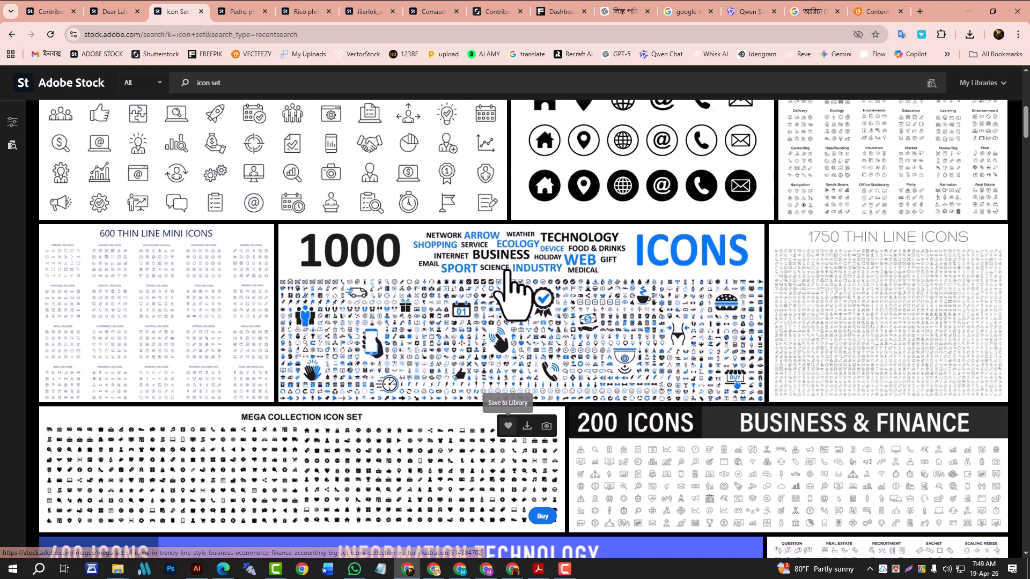
scroll(477, 324, down, 7)
scroll(474, 317, up, 5)
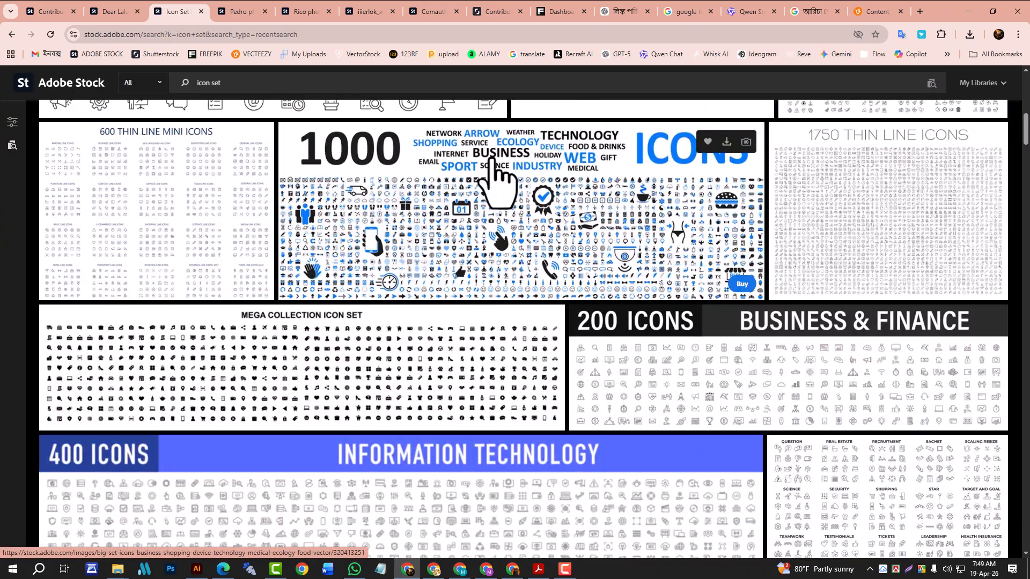
scroll(480, 218, down, 4)
scroll(480, 236, down, 3)
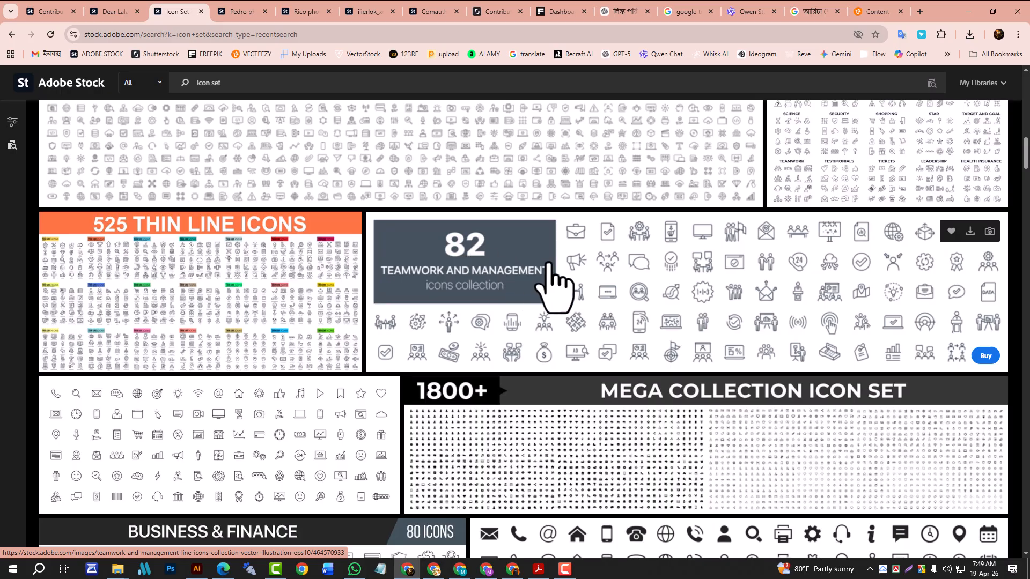
scroll(547, 287, down, 6)
scroll(535, 297, down, 12)
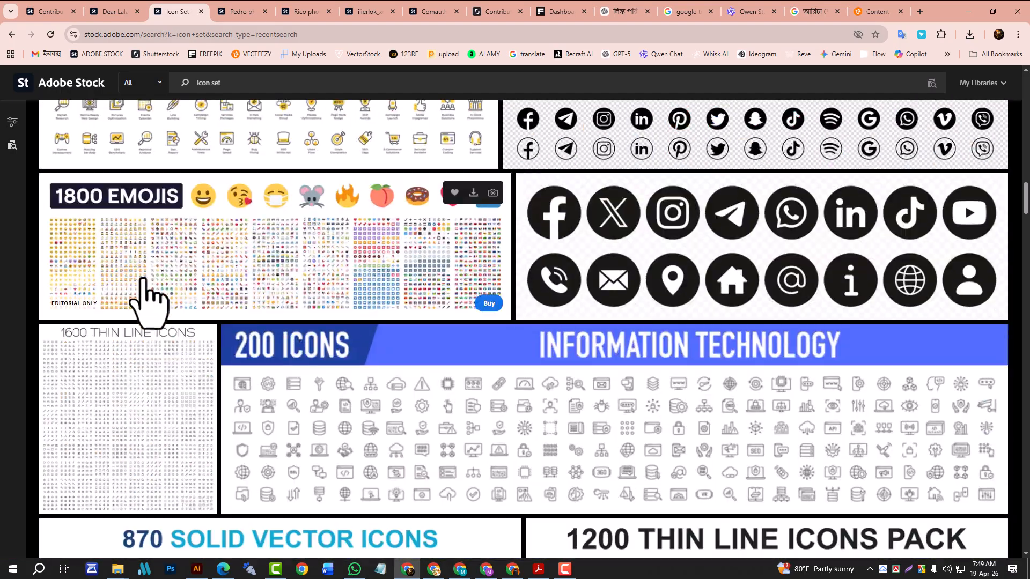
scroll(366, 309, down, 6)
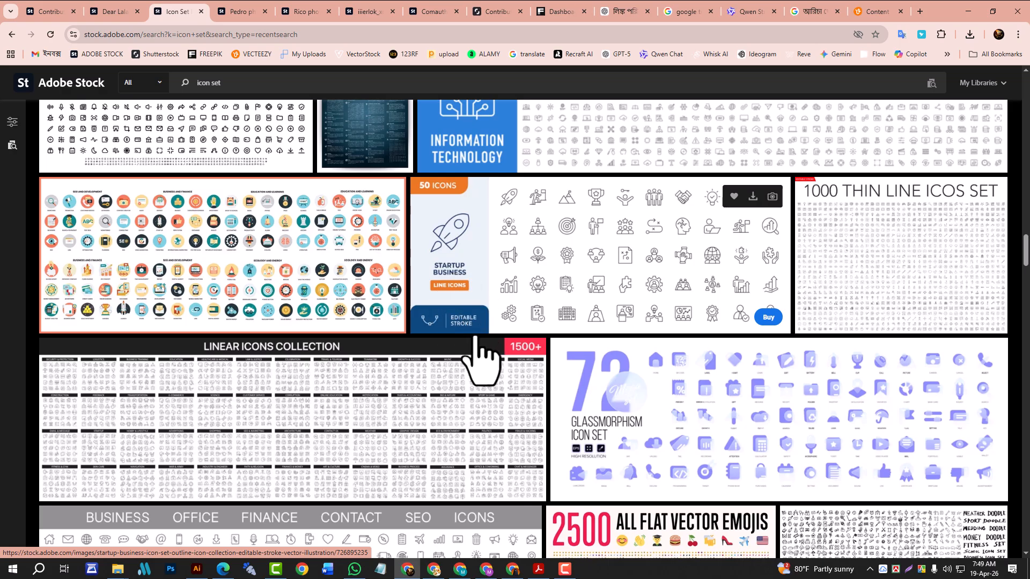
scroll(500, 348, down, 5)
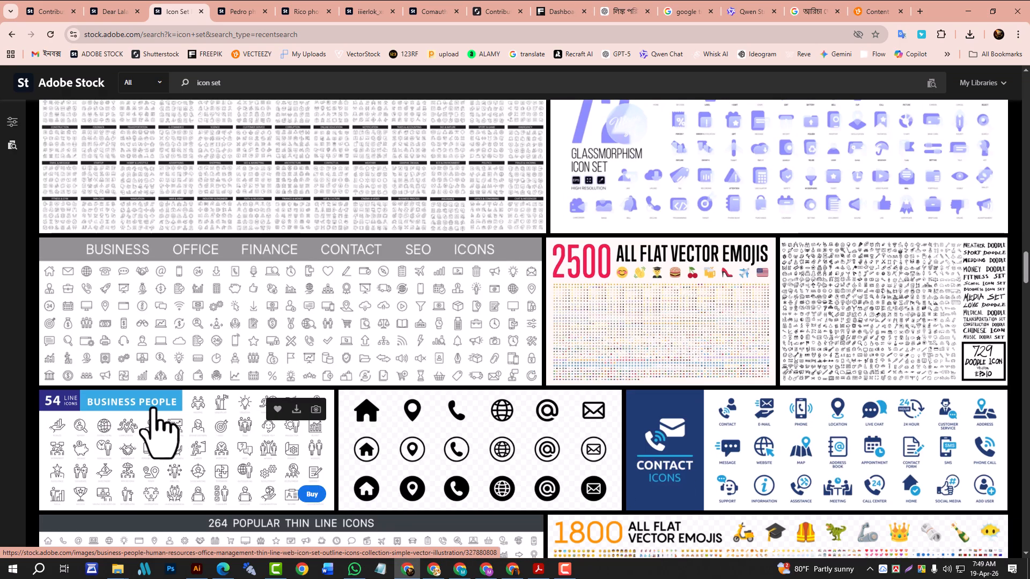
scroll(68, 424, down, 2)
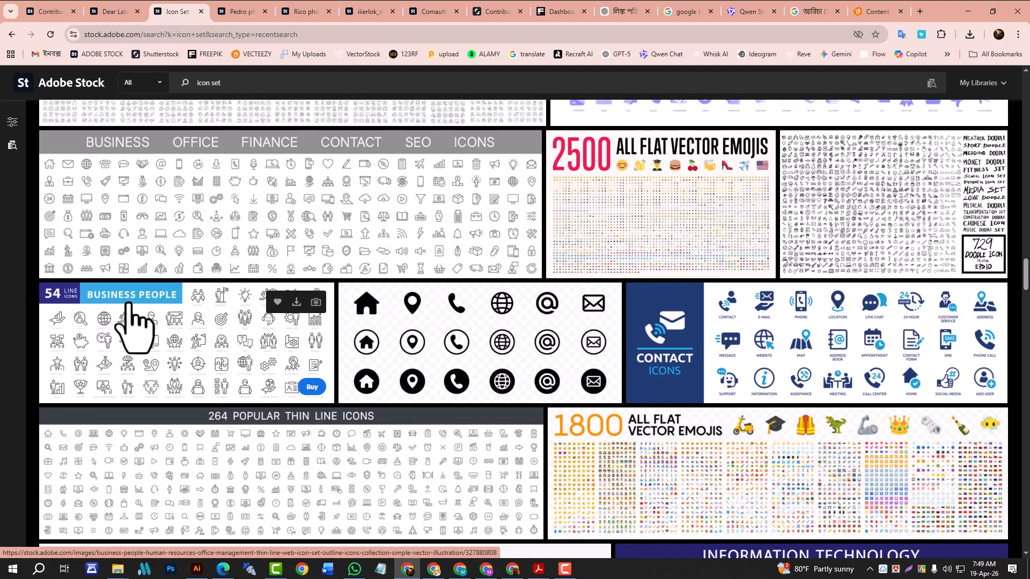
click(969, 10)
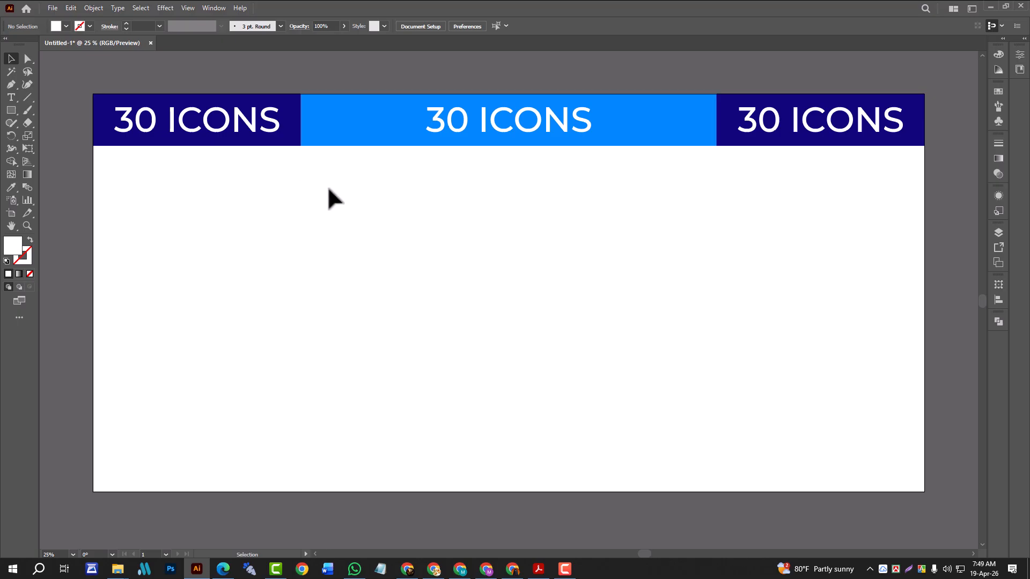
Round all corners of the middle light-blue block to a pill shape with a radius of about 150 px
click(373, 114)
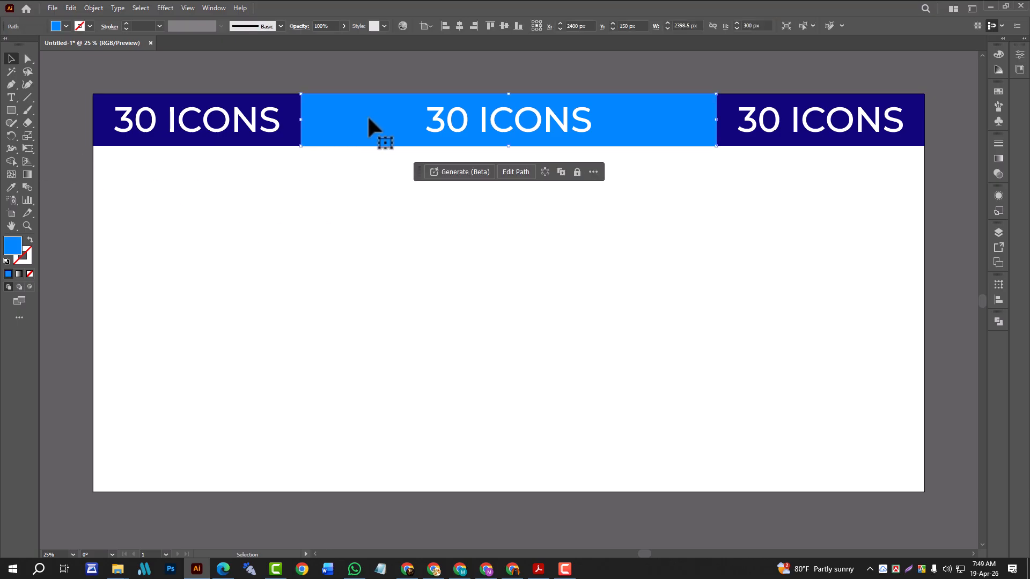
click(28, 59)
click(387, 223)
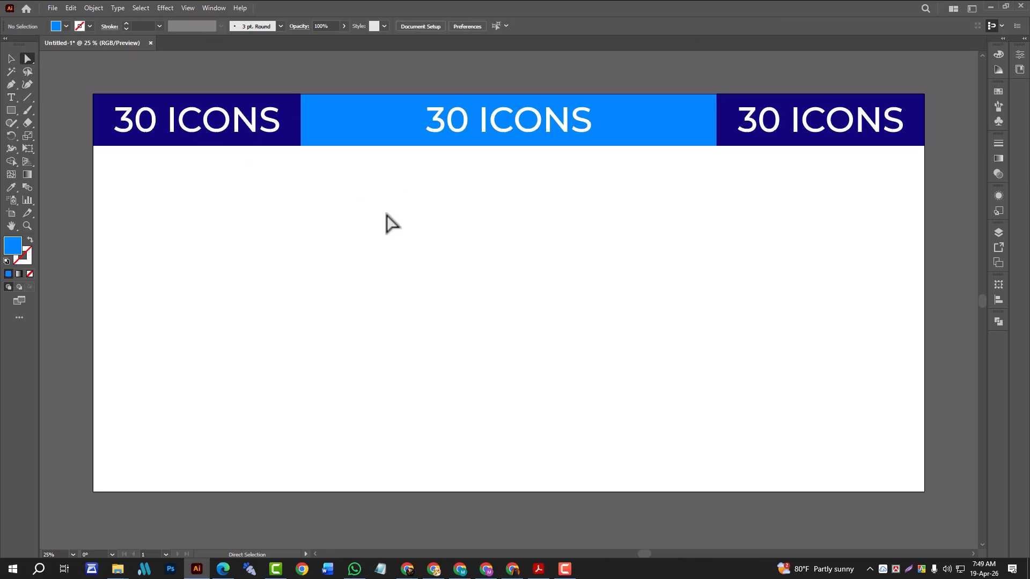
click(363, 141)
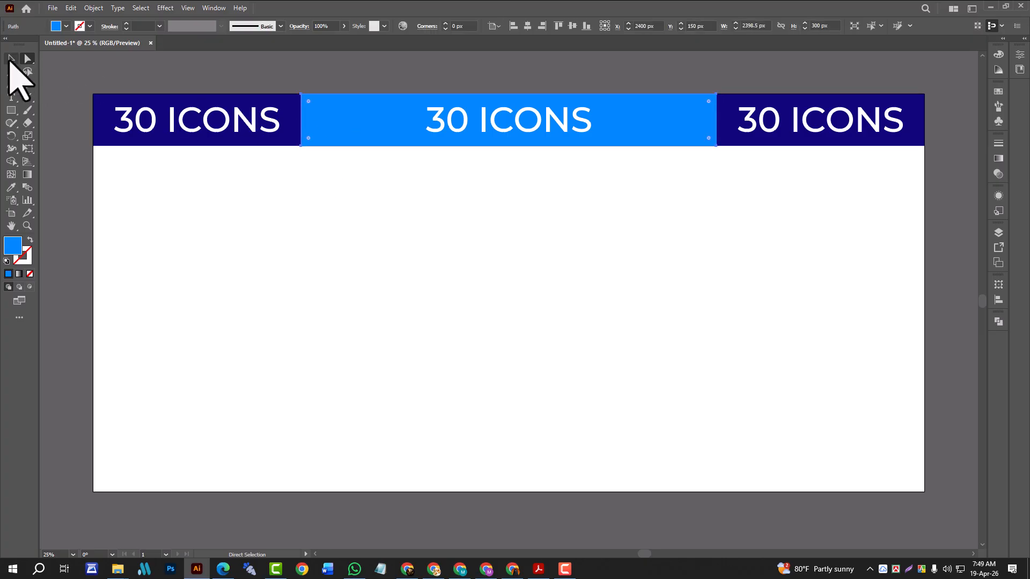
click(11, 58)
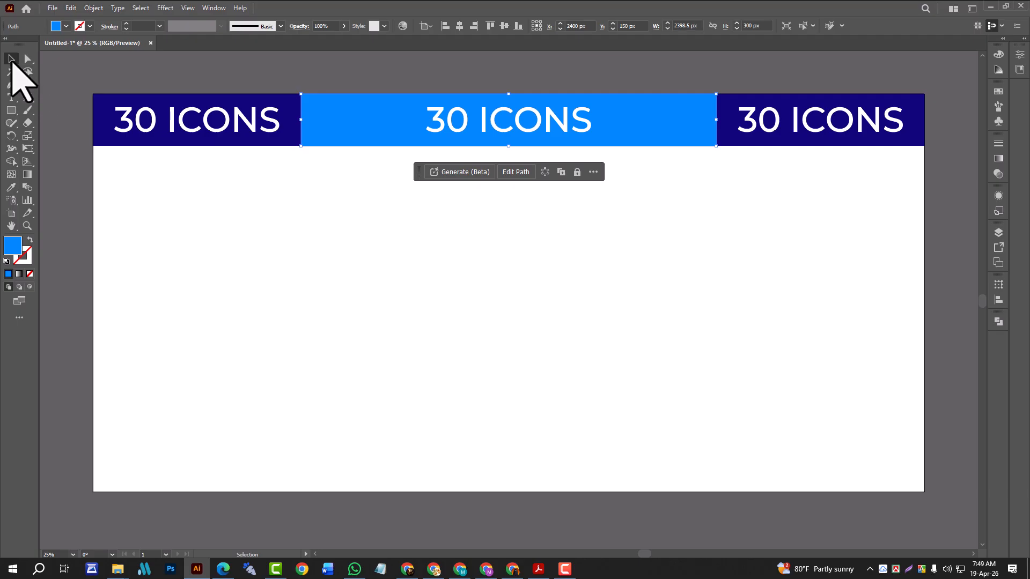
click(451, 284)
click(368, 131)
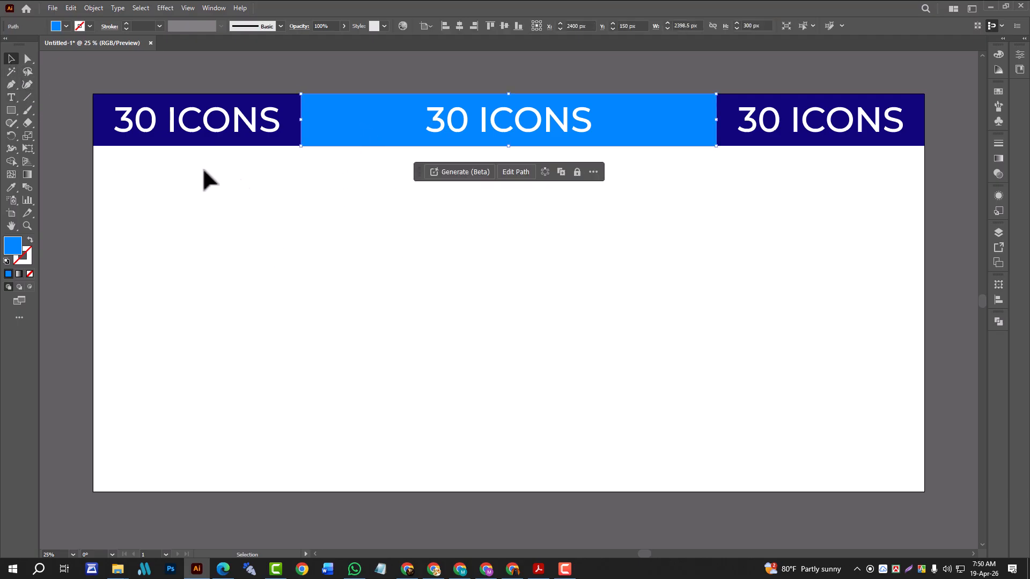
click(28, 58)
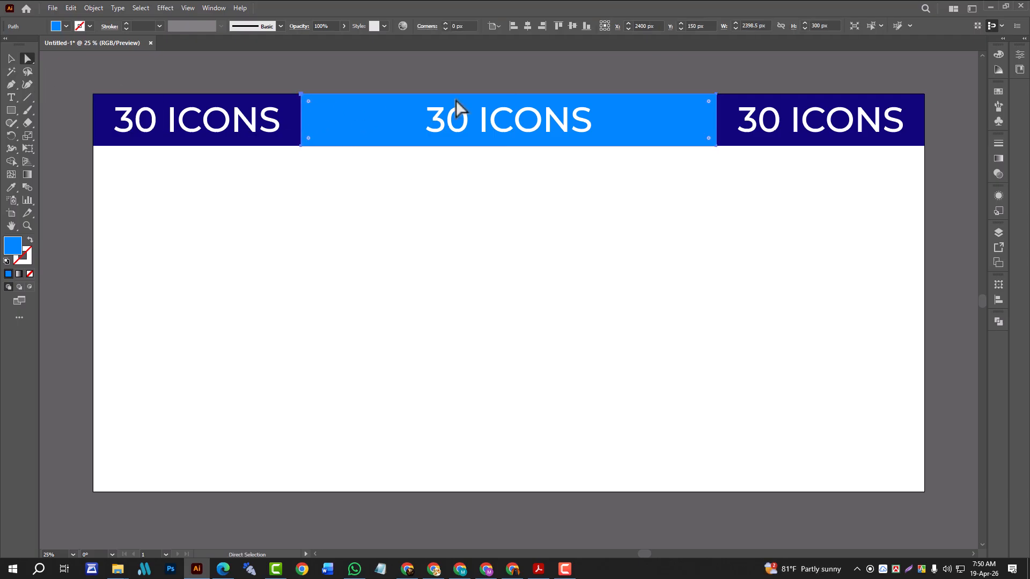
drag(310, 107, 339, 124)
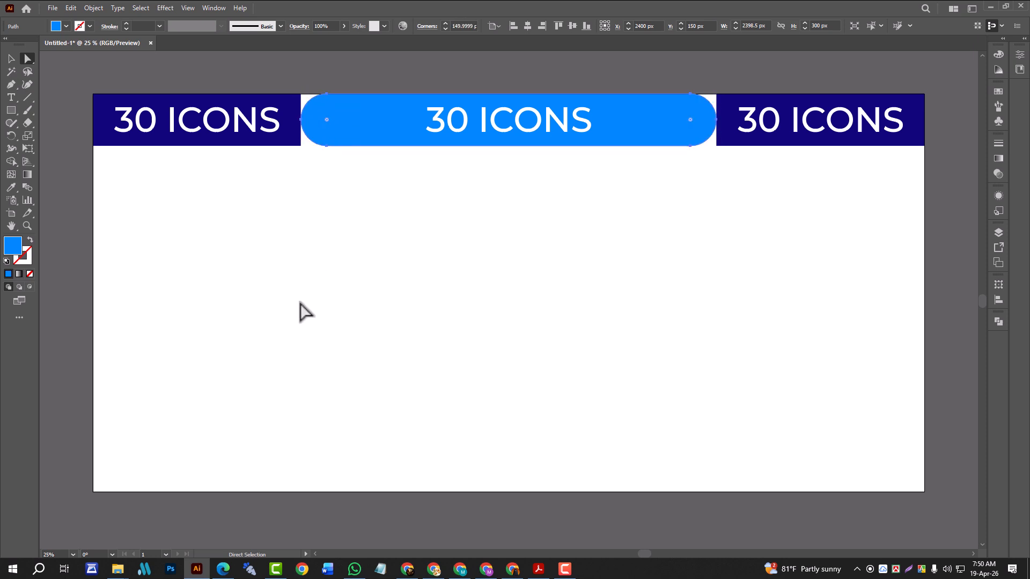
Round all corners of the left and right dark-blue blocks to a radius of about 150 px and deselect
click(150, 102)
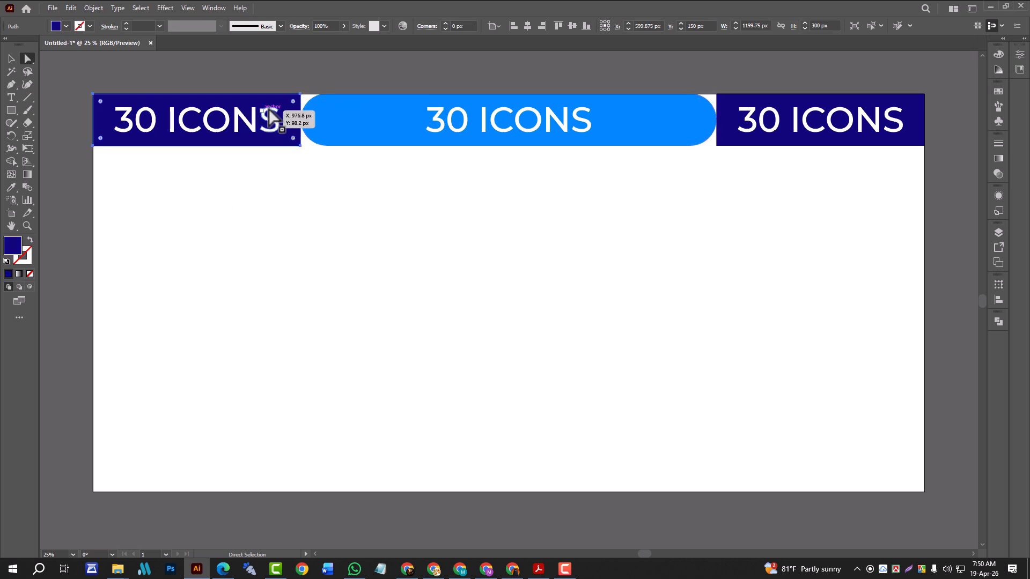
drag(293, 103, 275, 113)
click(747, 112)
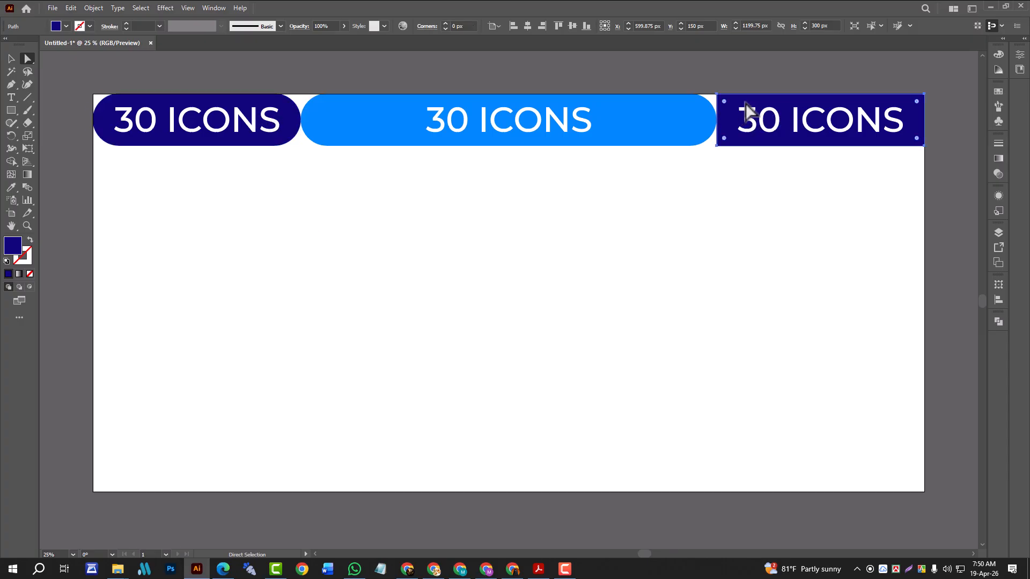
drag(727, 107, 766, 130)
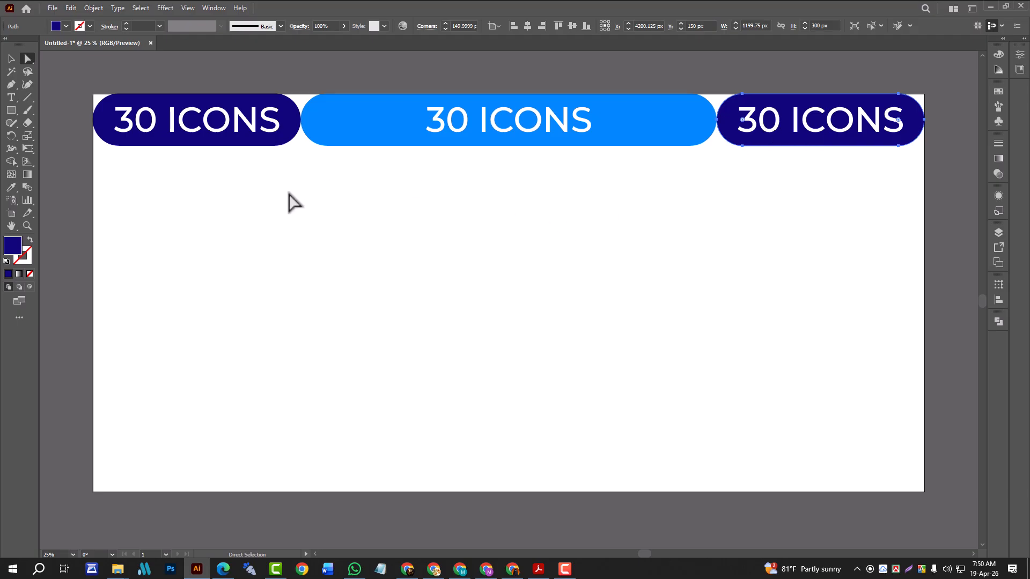
click(292, 231)
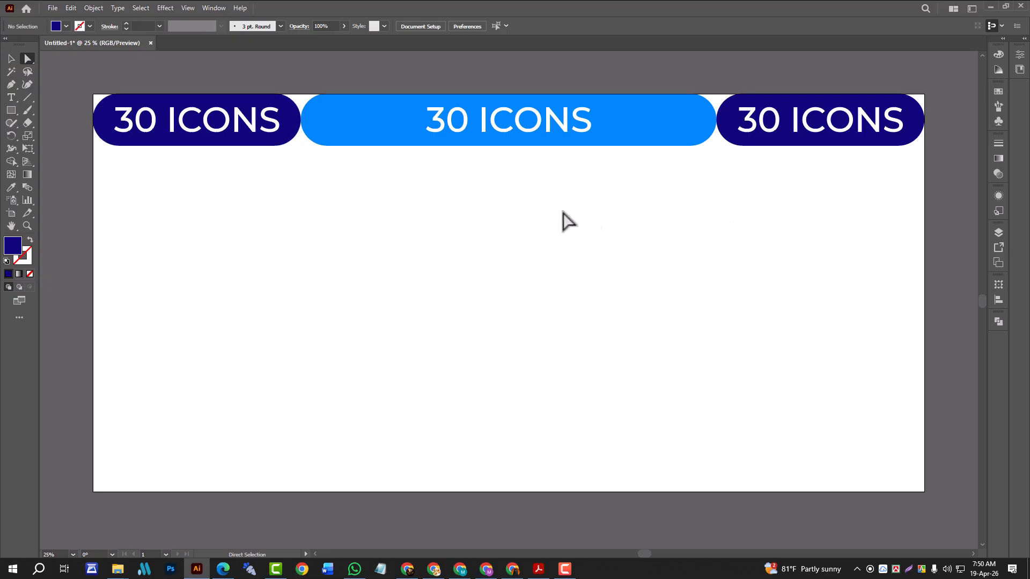
Create a 4800 × 300 px rectangle and align it to the artboard's horizontal centre and top edge
click(11, 111)
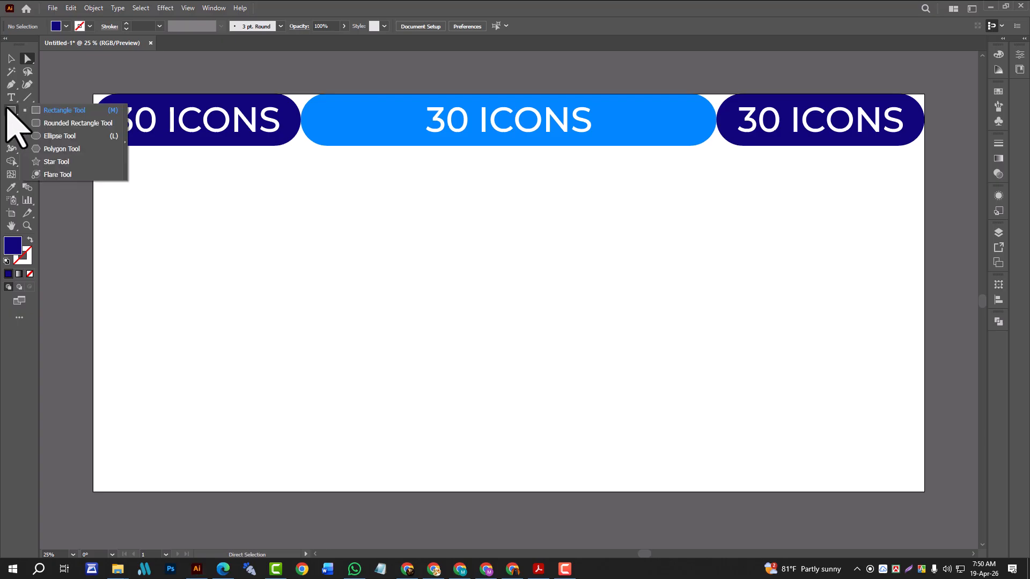
click(65, 110)
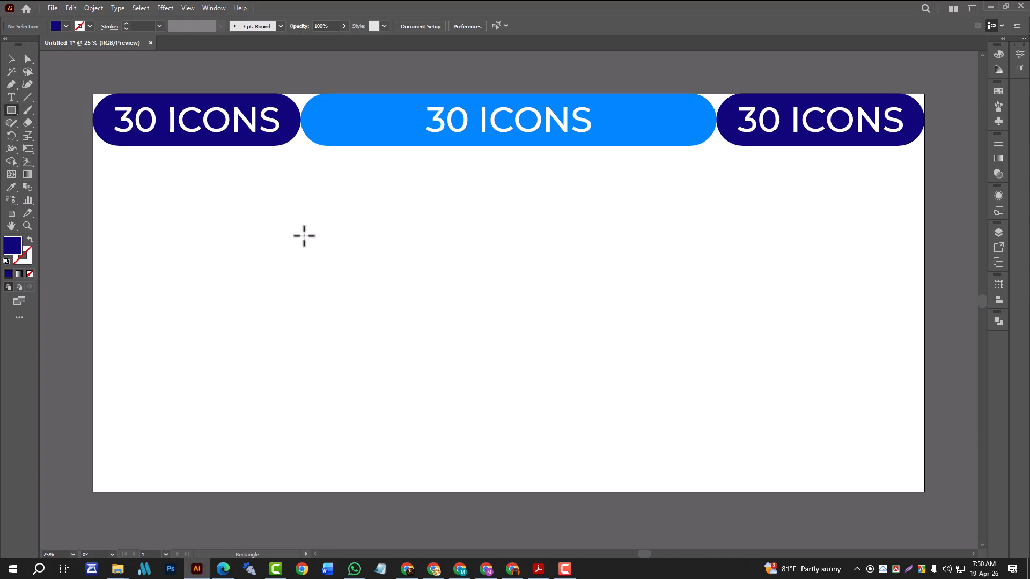
click(303, 235)
click(497, 304)
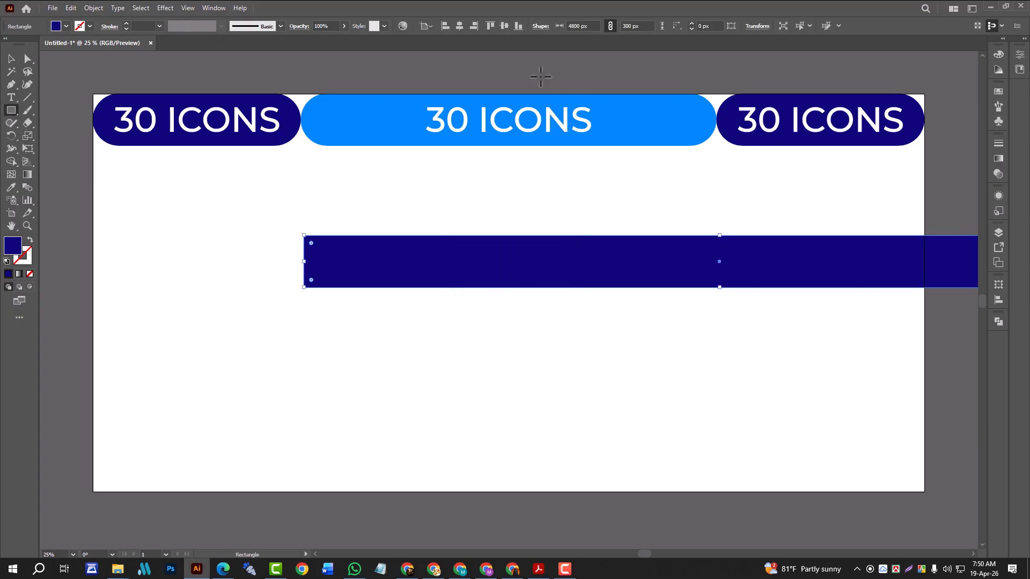
click(459, 26)
click(488, 25)
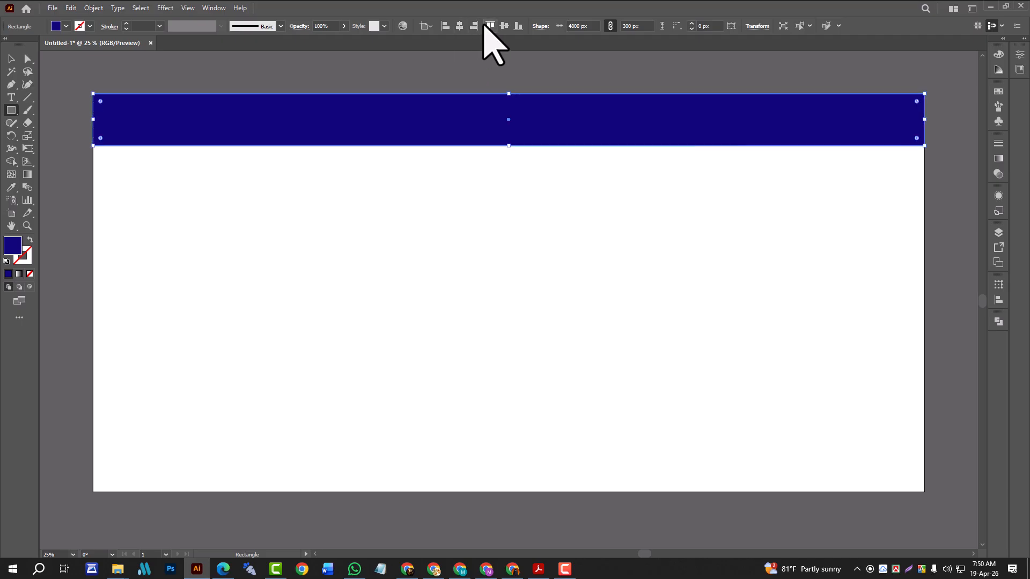
Send the full-width rectangle to the back, behind the rounded blocks and their labels
right_click(532, 226)
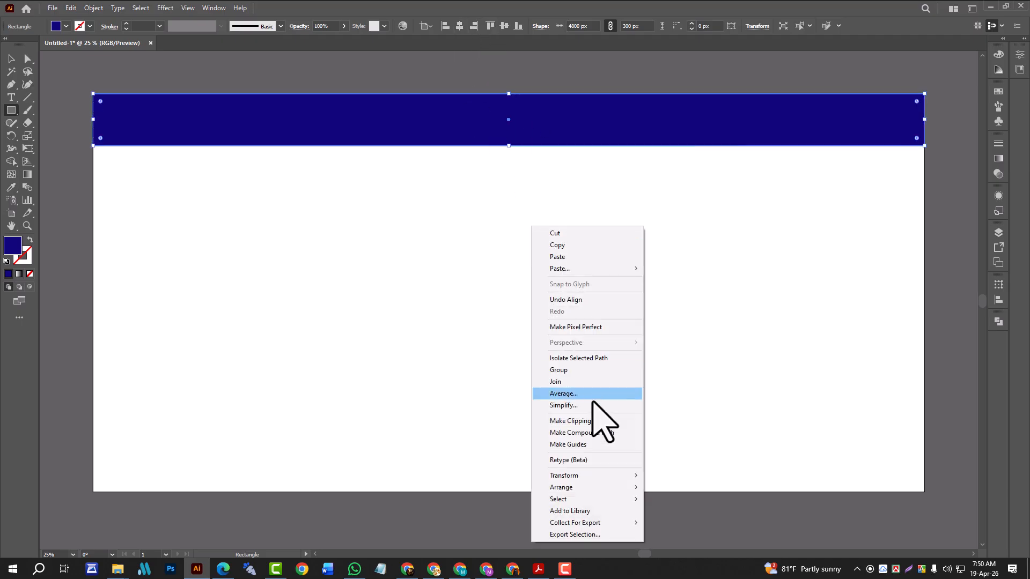
mouse_move(590, 488)
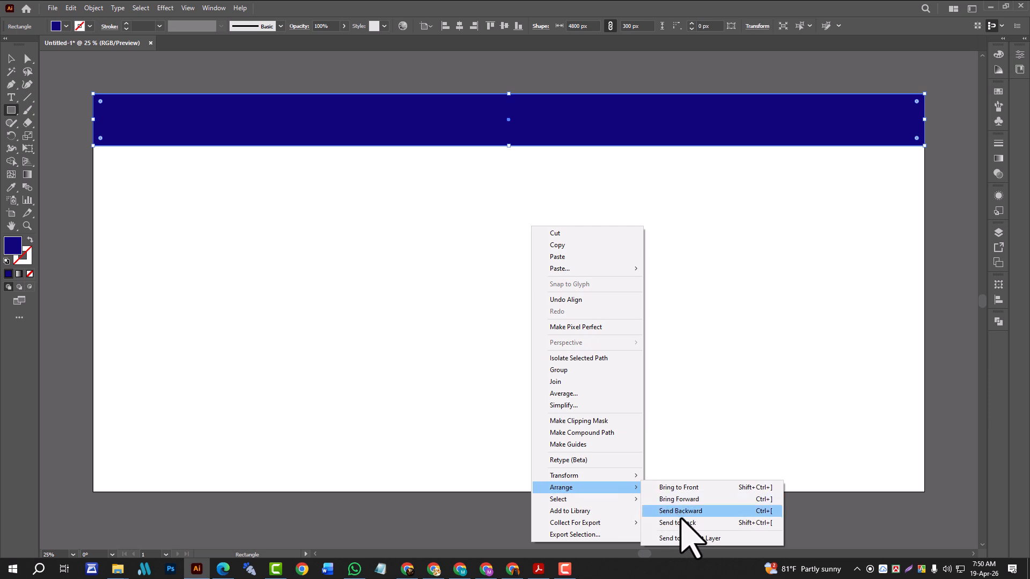
click(683, 523)
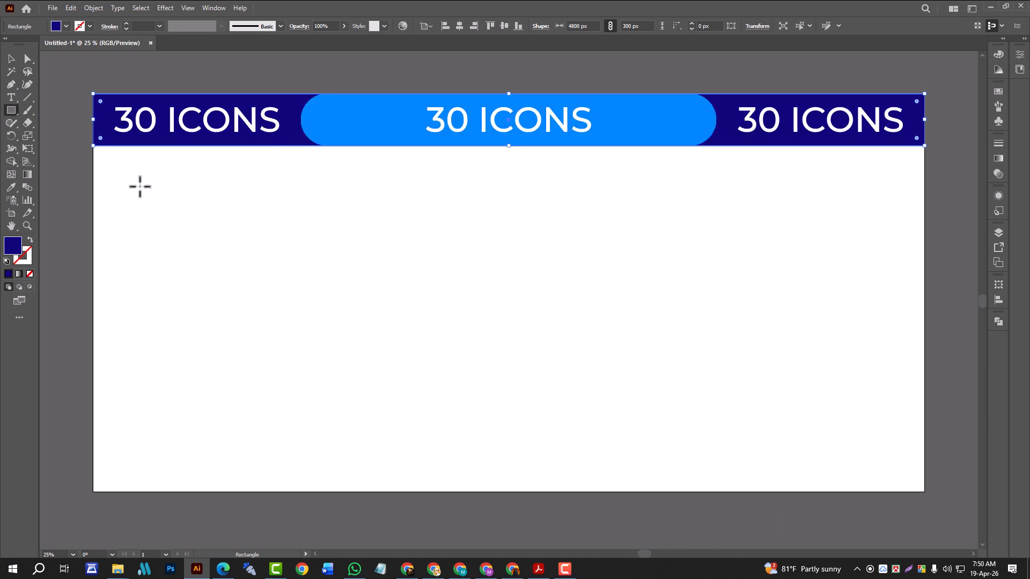
Fill the full-width background rectangle with light purple A5A1FF and deselect it
double_click(11, 247)
drag(393, 223, 425, 214)
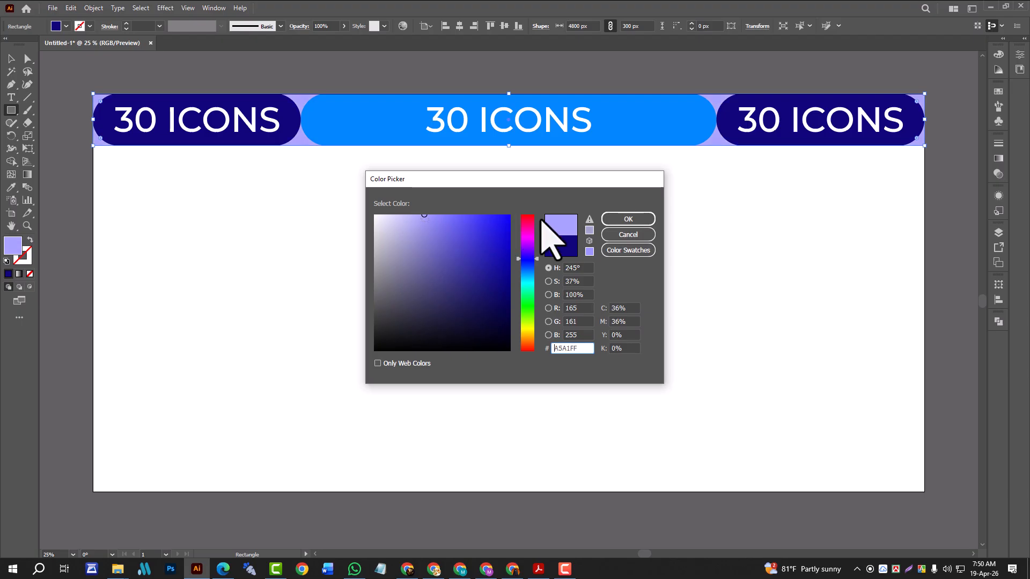
click(625, 220)
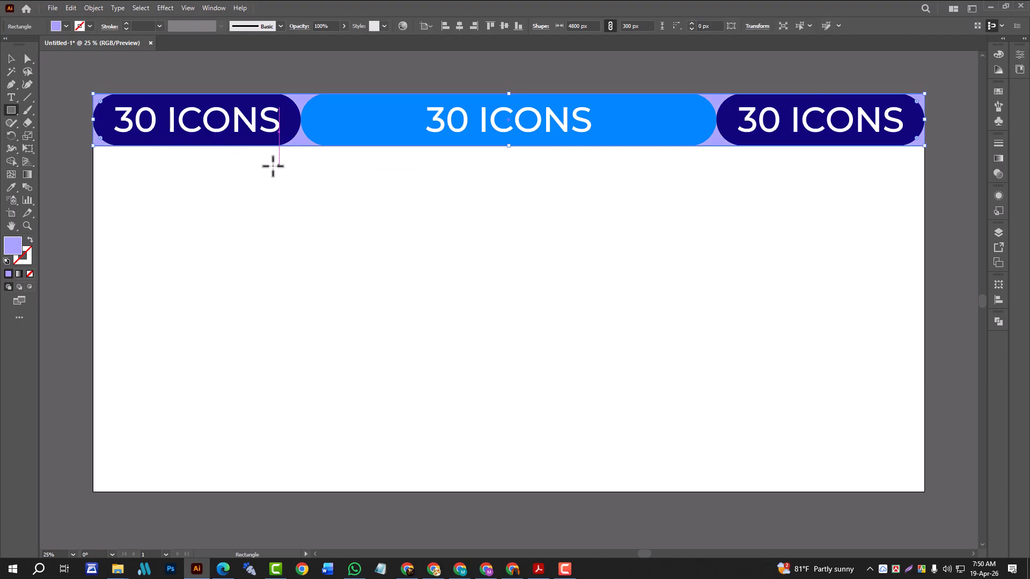
click(10, 57)
click(309, 268)
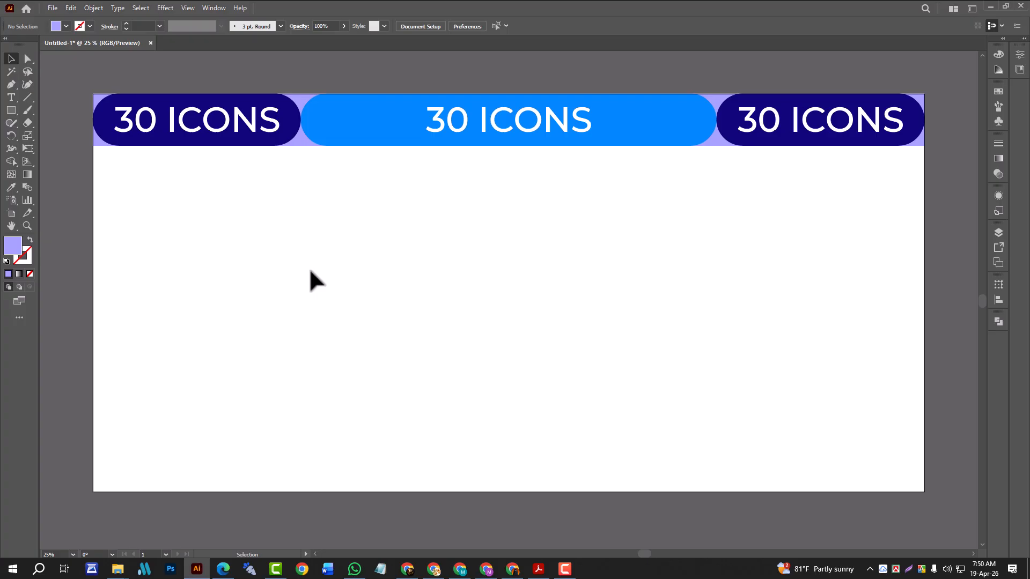
Reduce the corner rounding of the central blue banner shape to a radius of about 100 px
click(361, 135)
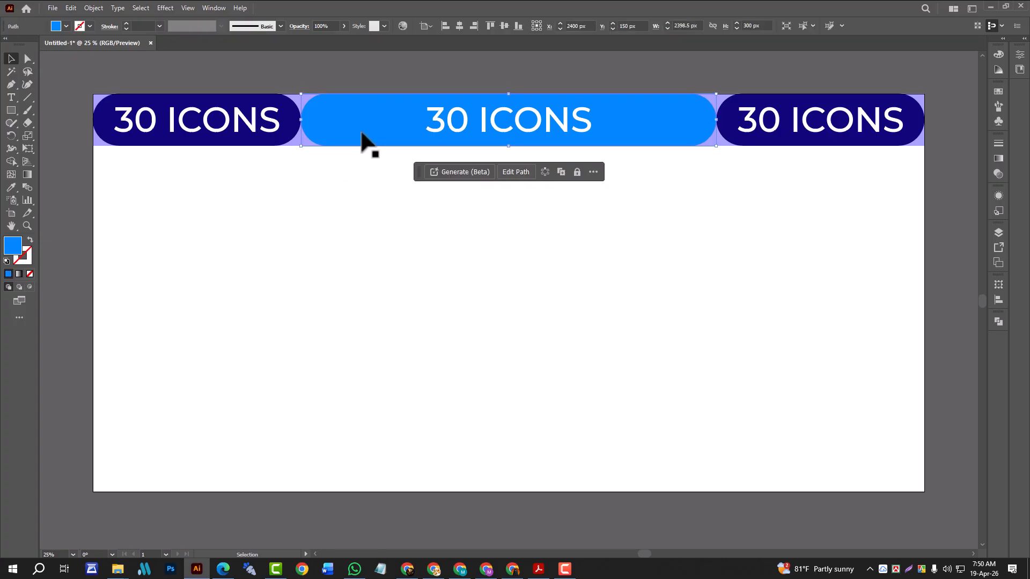
click(28, 58)
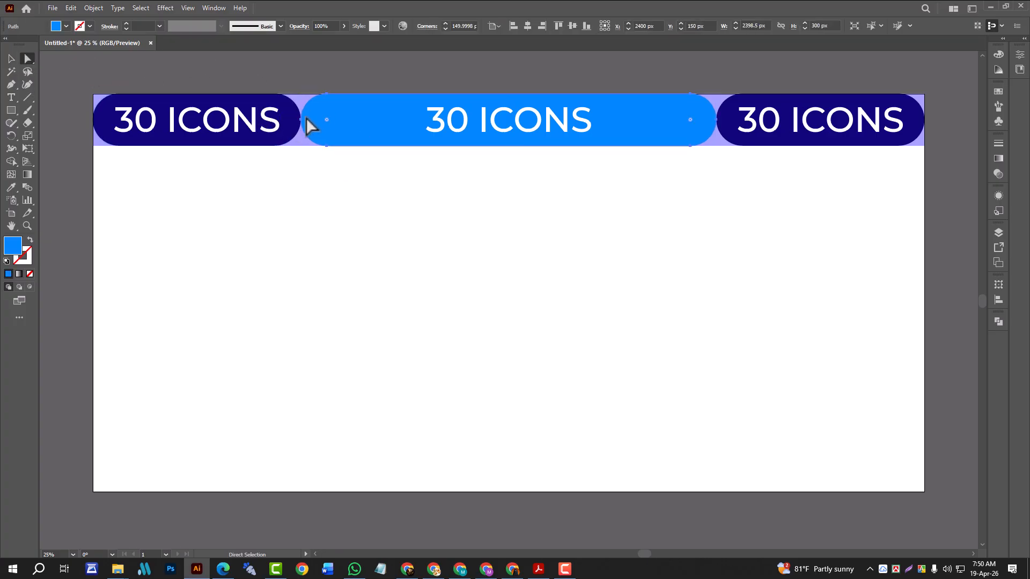
drag(327, 121, 307, 102)
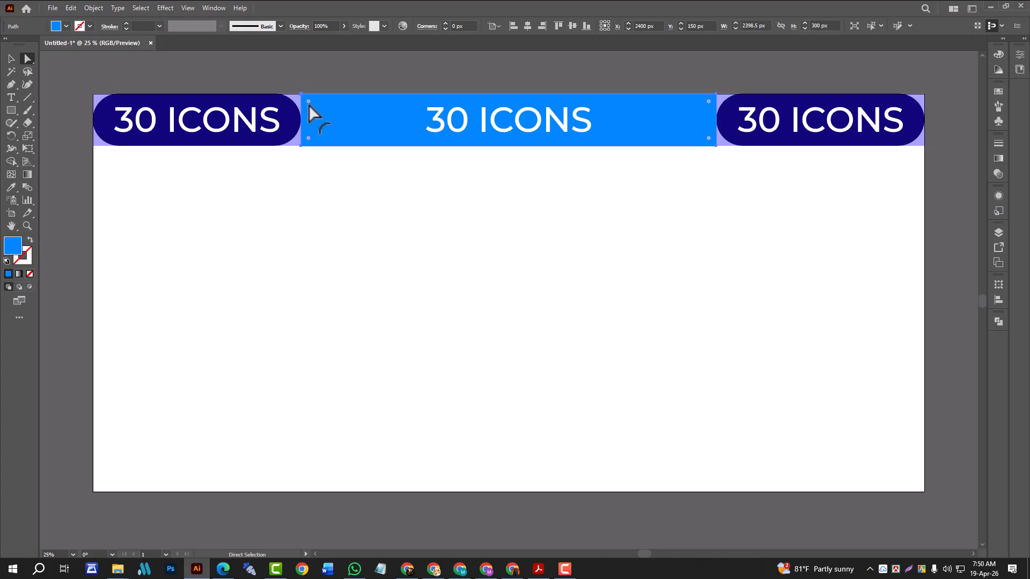
drag(309, 104, 338, 140)
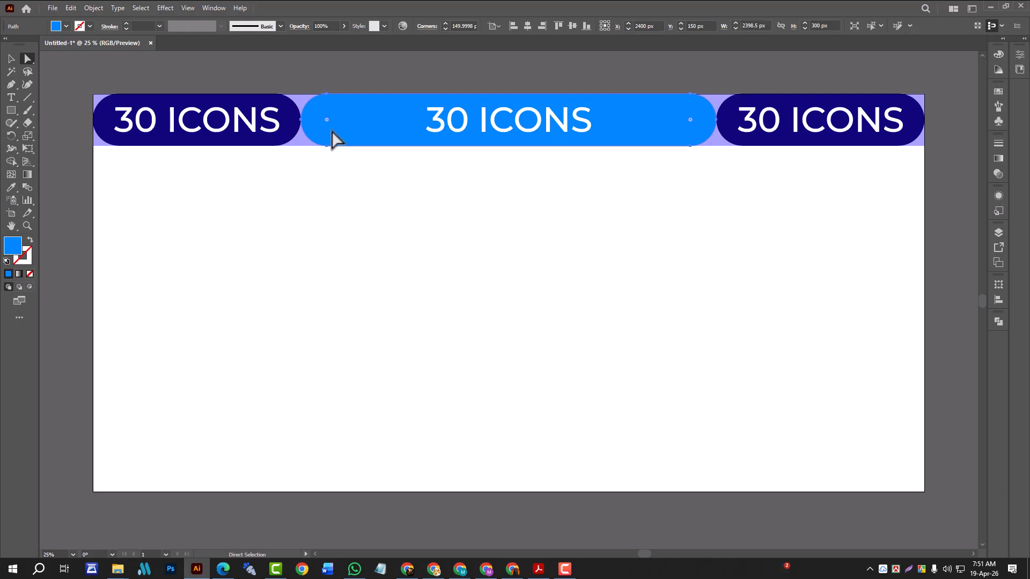
drag(329, 121, 316, 111)
click(351, 190)
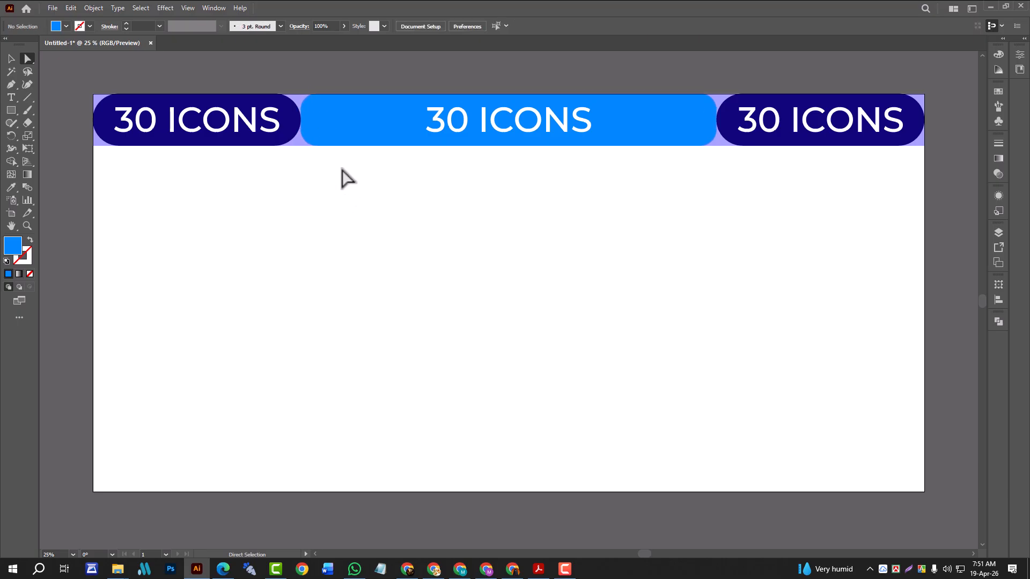
Reduce the corner radius of the navy shape at the banner's left end to about 90 px
click(267, 114)
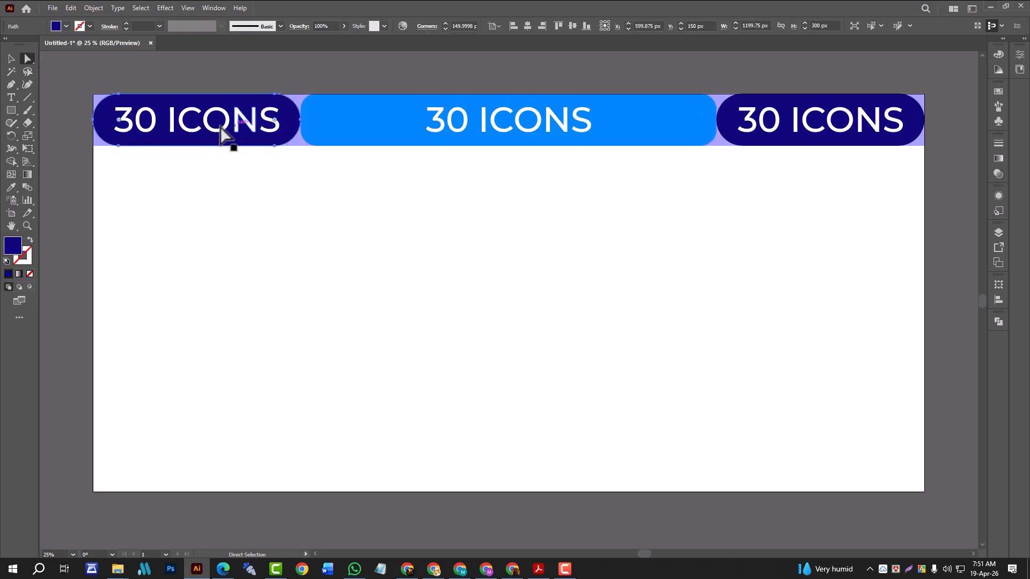
drag(119, 121, 108, 118)
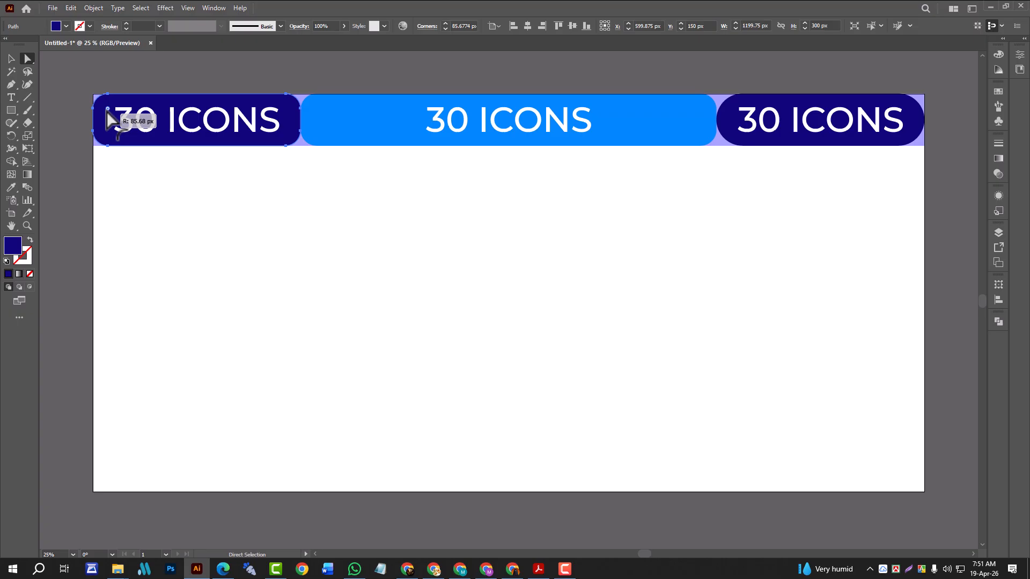
drag(109, 119, 109, 115)
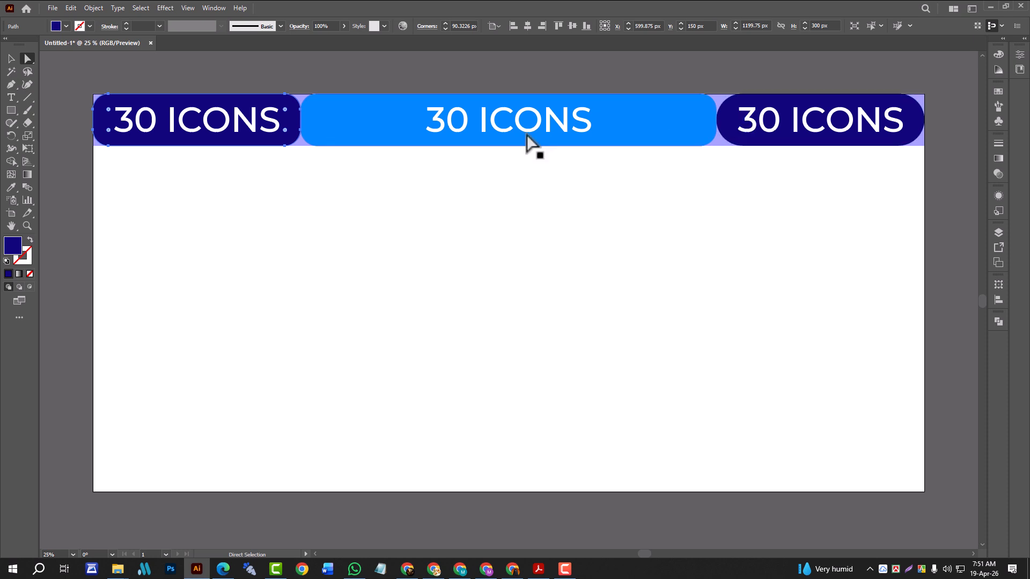
Replace the right navy shape with a copy of the left one, aligned to the artboard's top-right corner
click(731, 135)
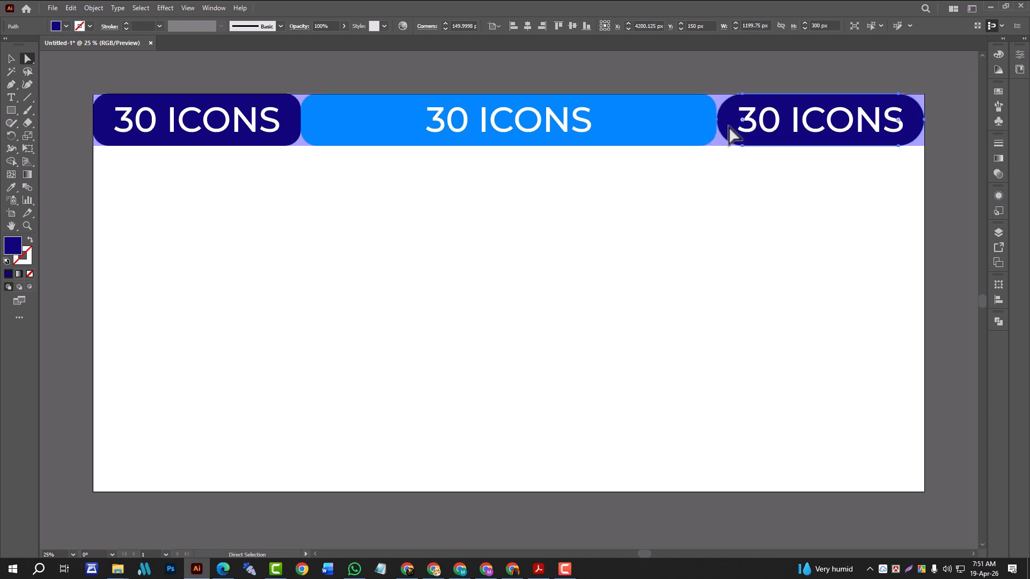
key(Delete)
click(290, 138)
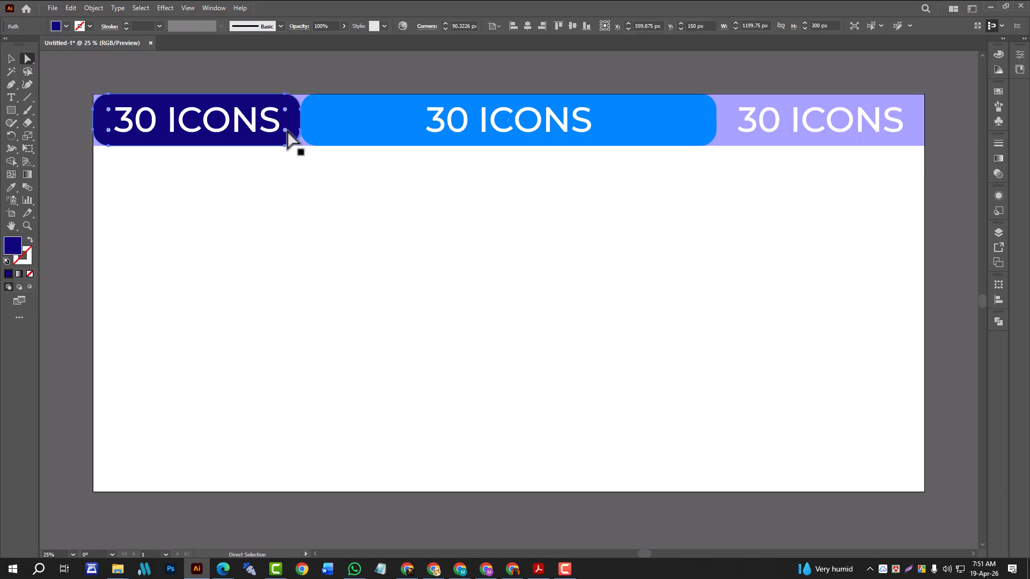
click(11, 58)
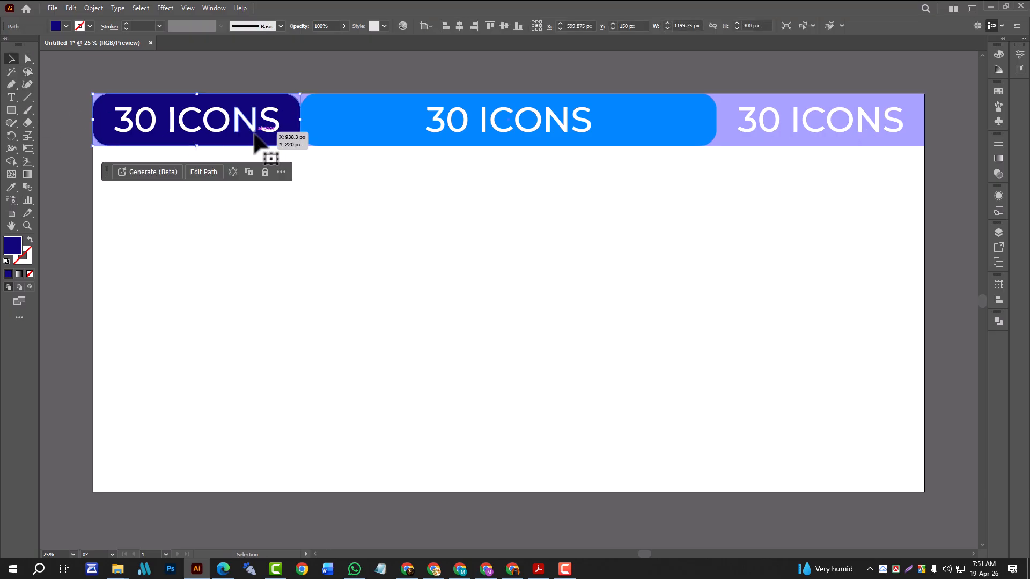
drag(246, 143, 335, 227)
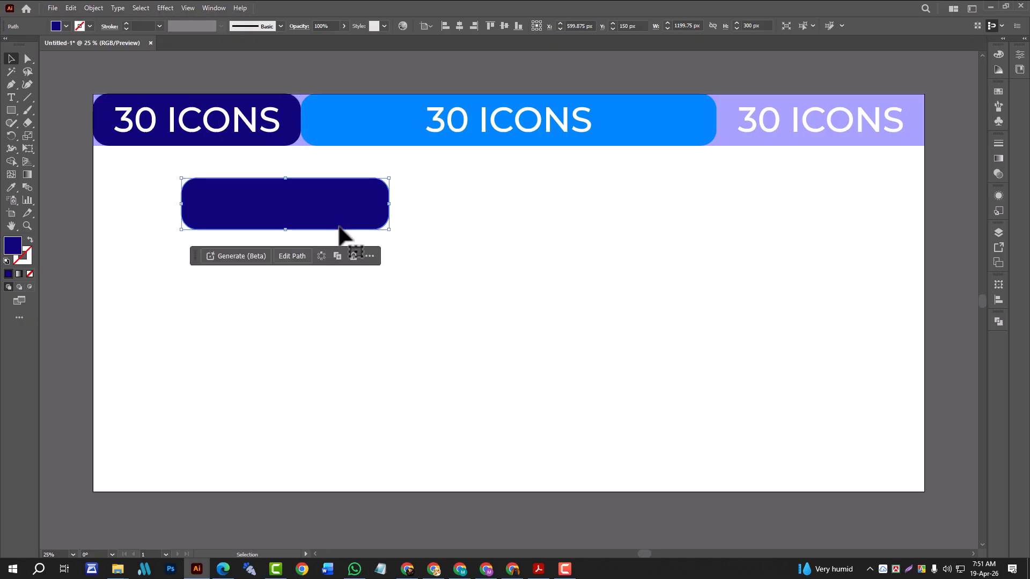
click(474, 26)
click(488, 25)
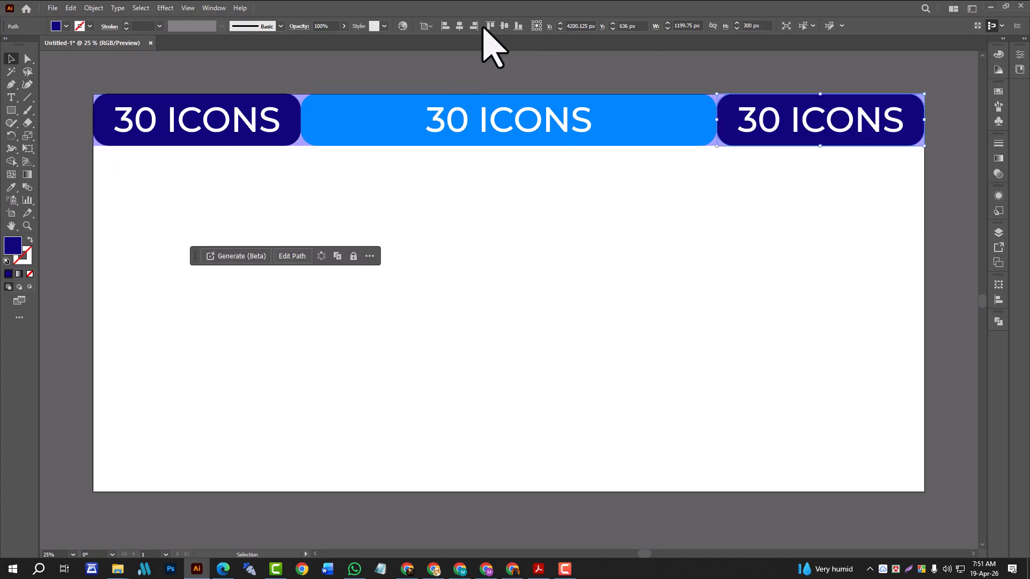
click(603, 232)
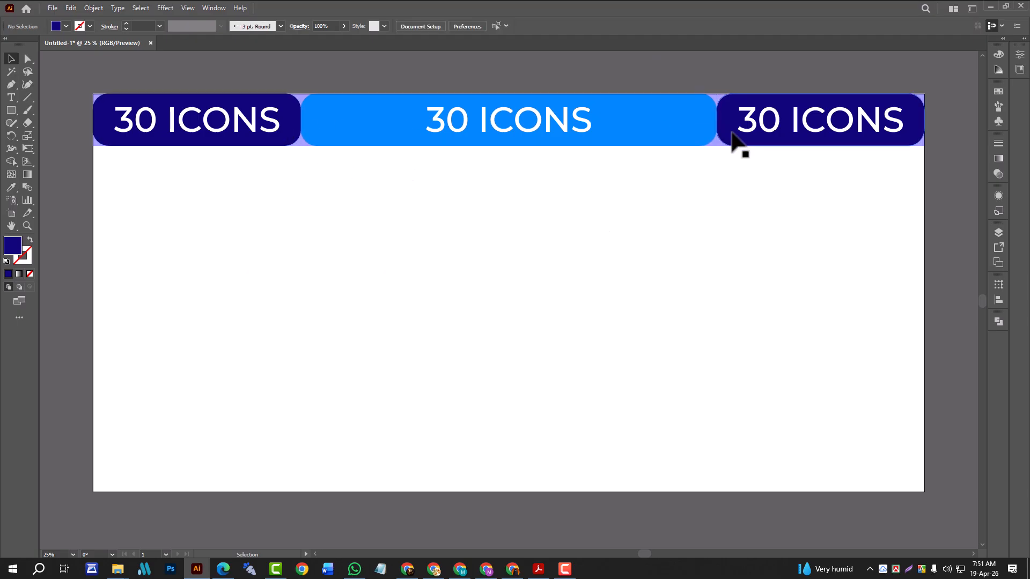
Round the corners of the central blue banner shape fully, to a 150 px radius
click(688, 120)
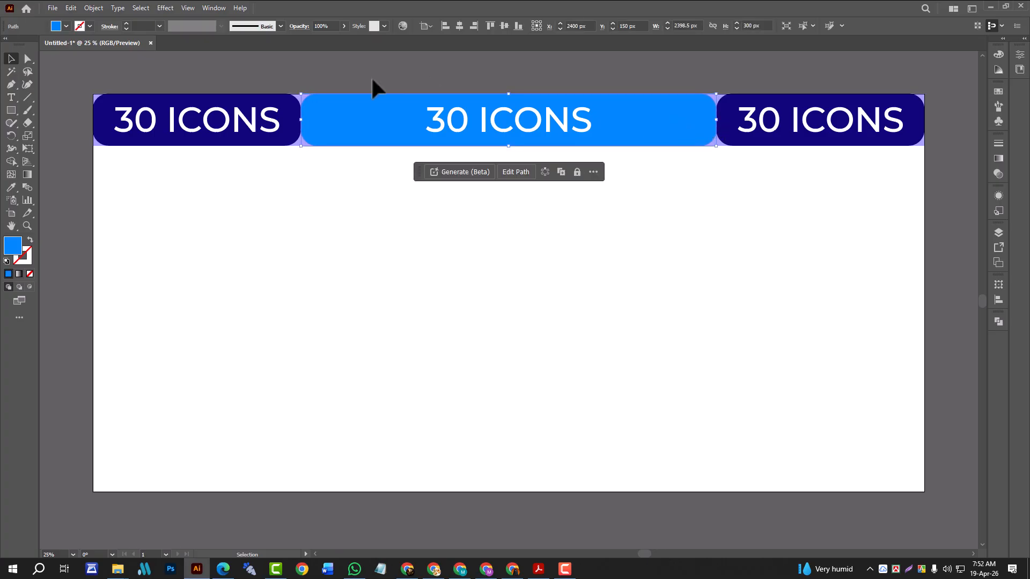
click(28, 58)
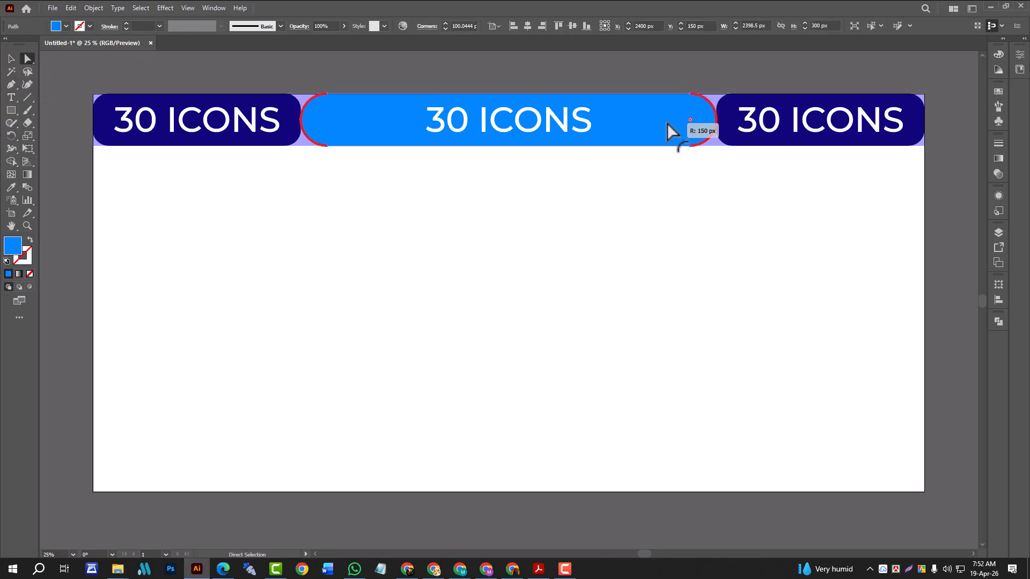
click(701, 203)
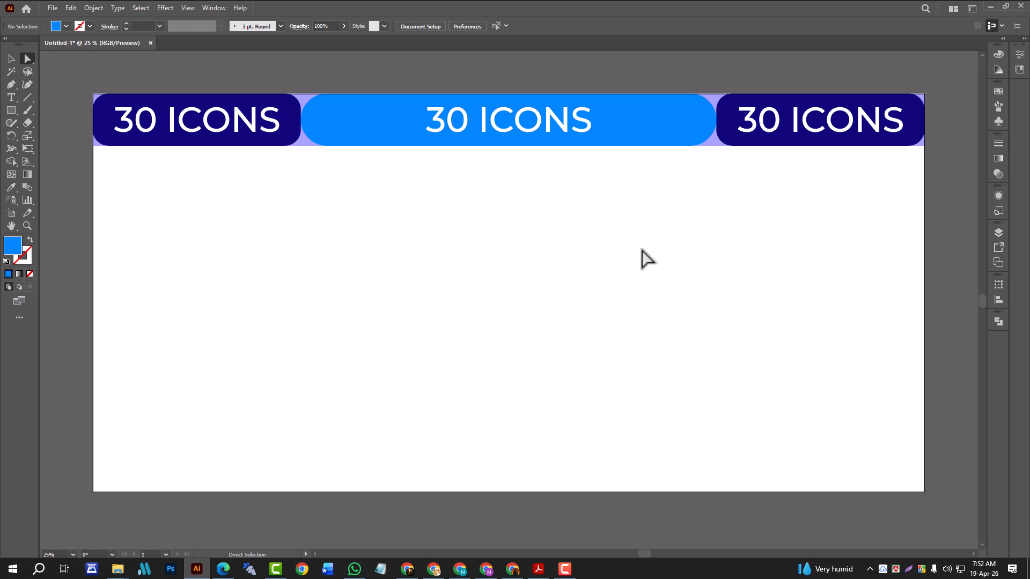
click(716, 144)
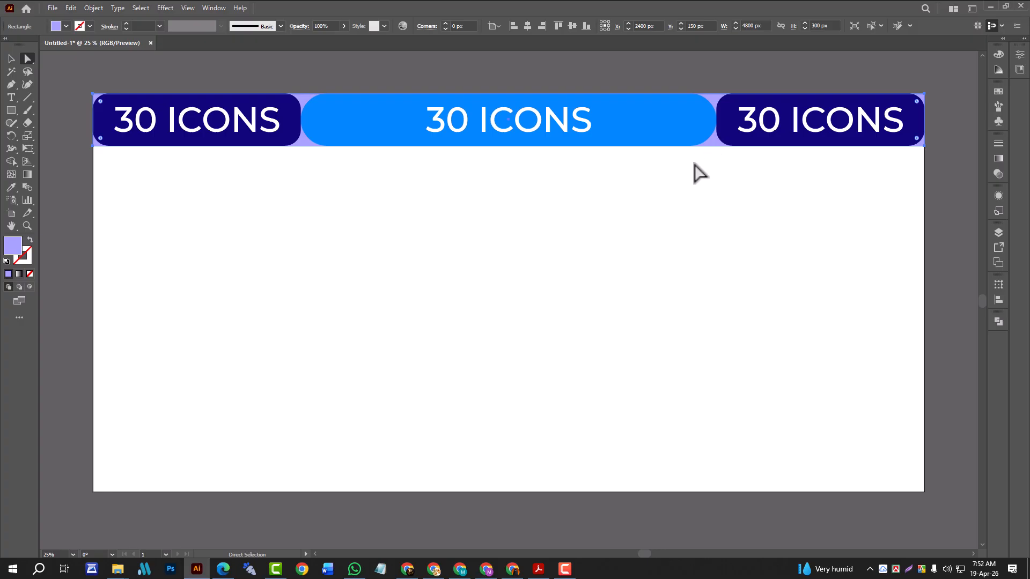
click(675, 201)
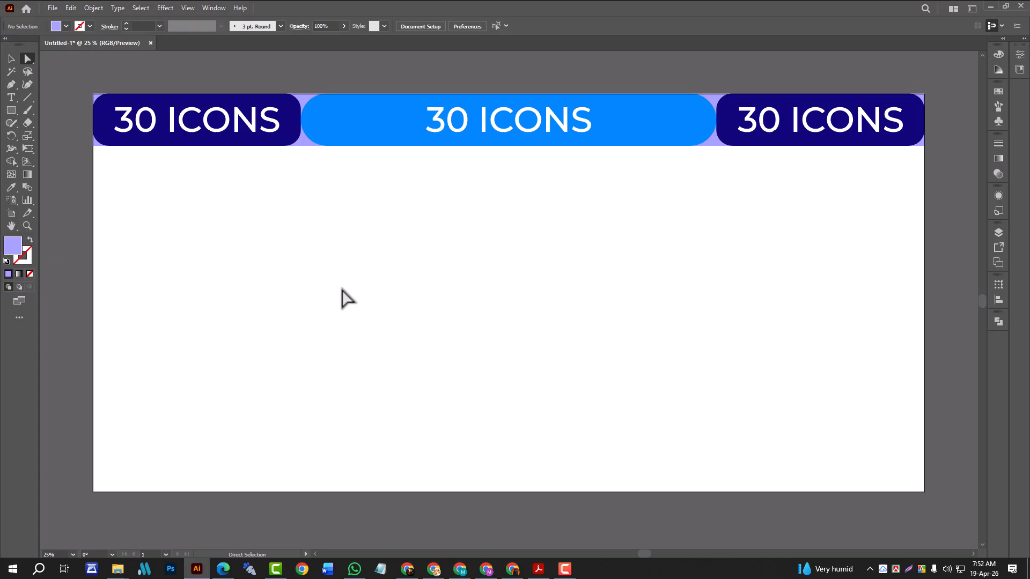
Switch to Chrome to view the Adobe Stock icon set designs as reference, and return to Illustrator
click(408, 572)
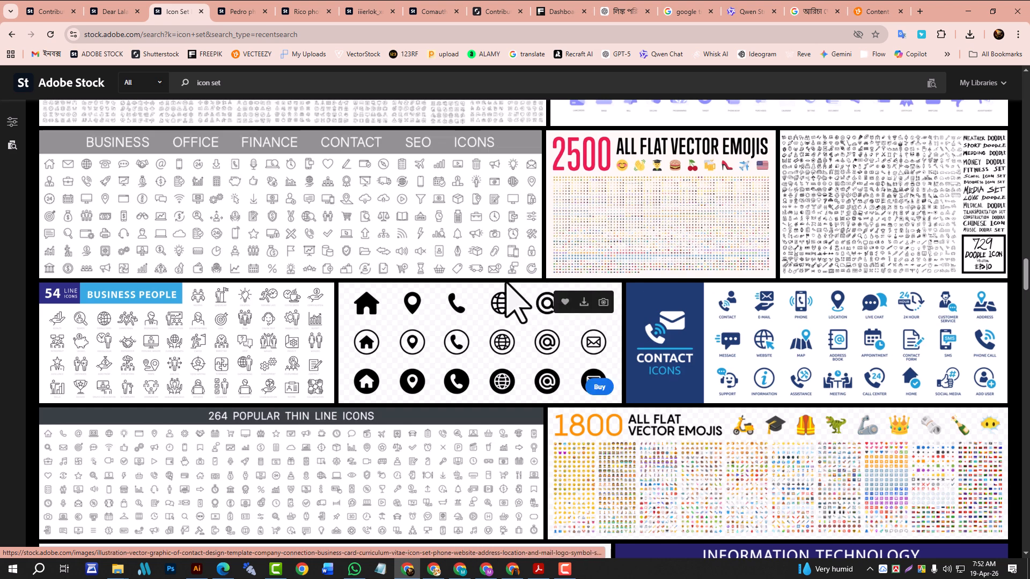
click(968, 11)
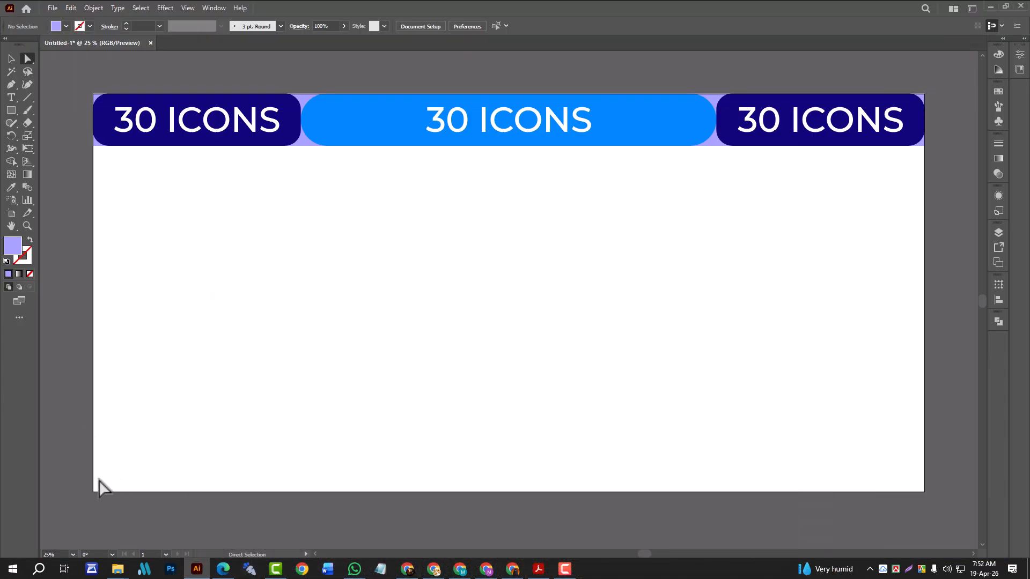
Draw a vertical line about 177 px long in the artboard's lower-left area and give it a 20 pt black stroke
click(25, 100)
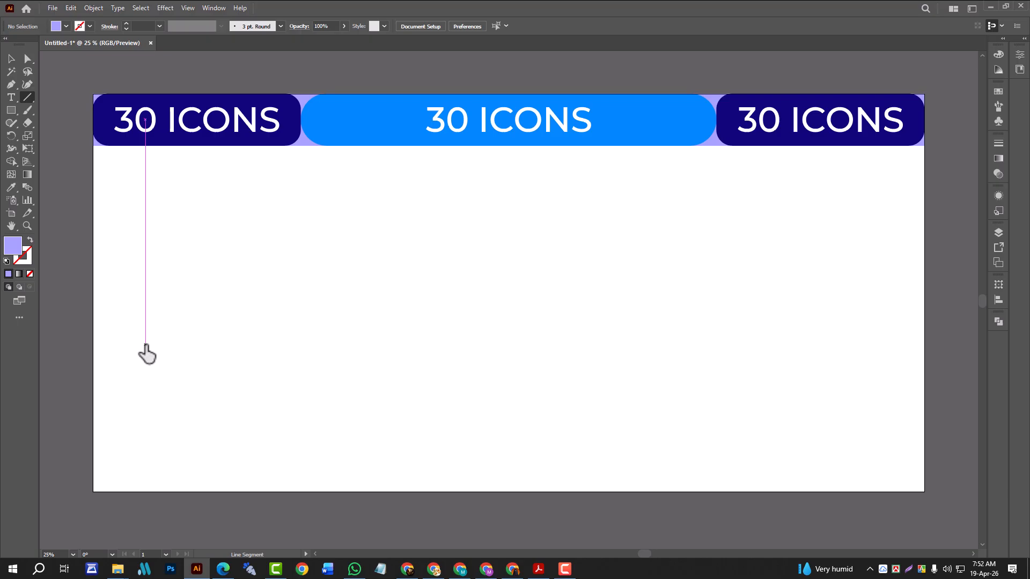
drag(146, 344, 146, 374)
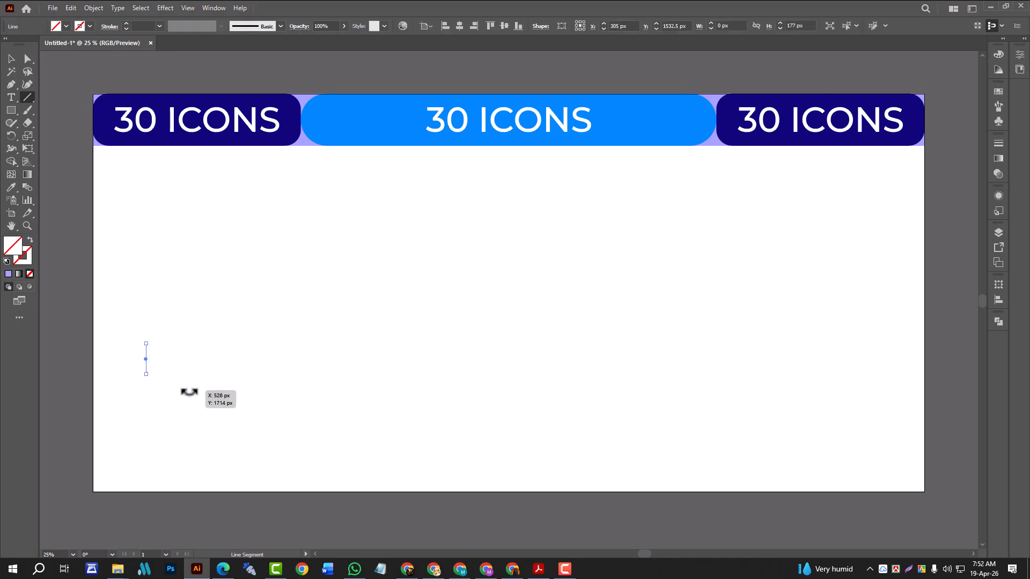
click(126, 24)
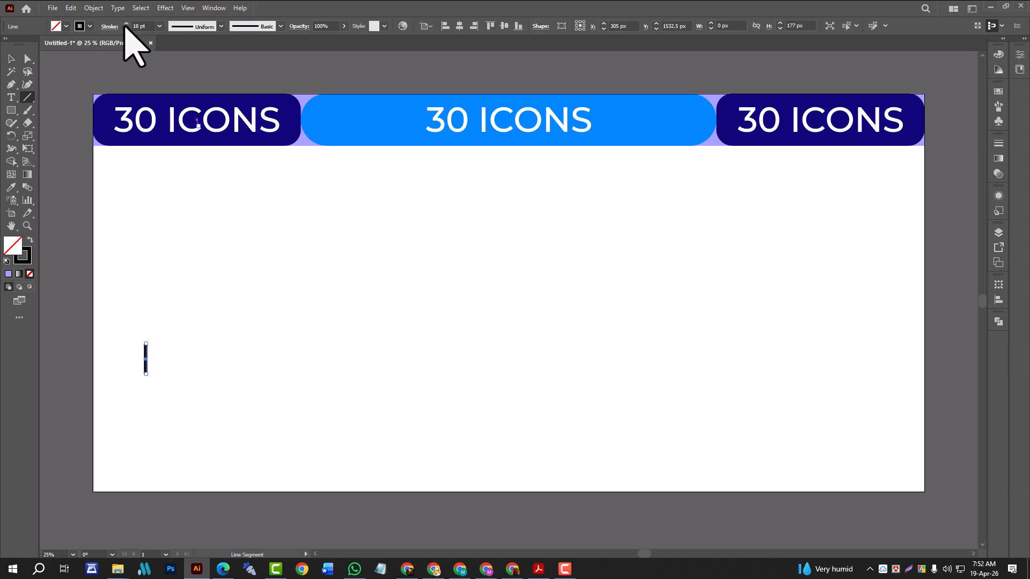
click(126, 24)
click(12, 58)
click(151, 365)
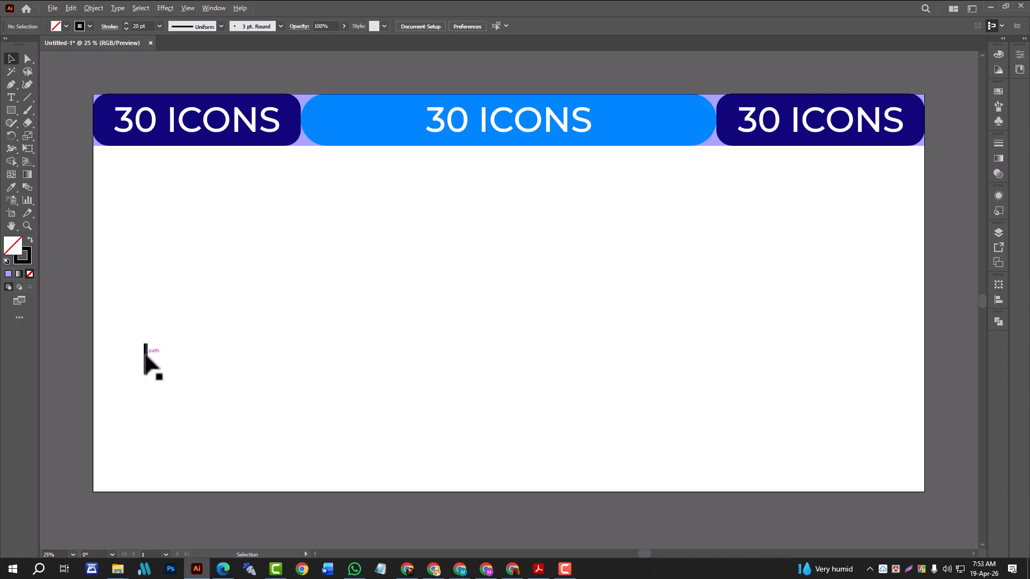
Add a horizontal copy of the black line and align both lines at their left and bottom edges to form an L
click(148, 361)
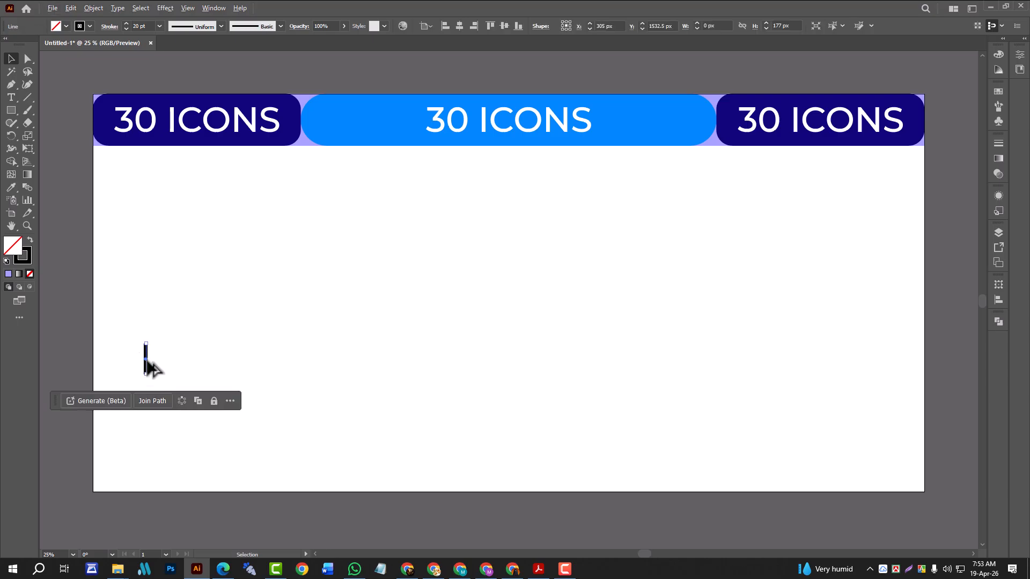
drag(148, 367, 131, 406)
click(445, 27)
click(518, 26)
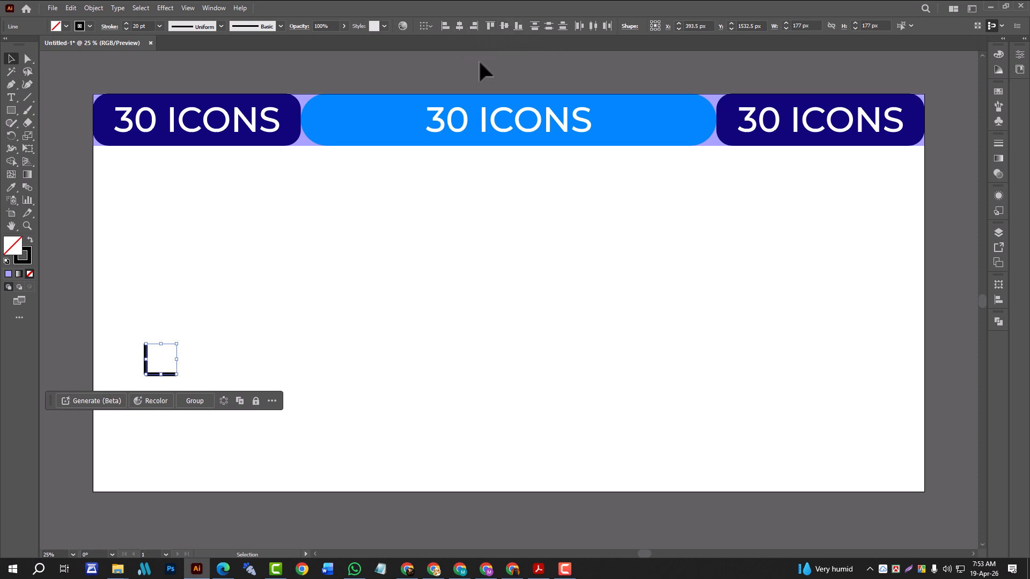
click(363, 281)
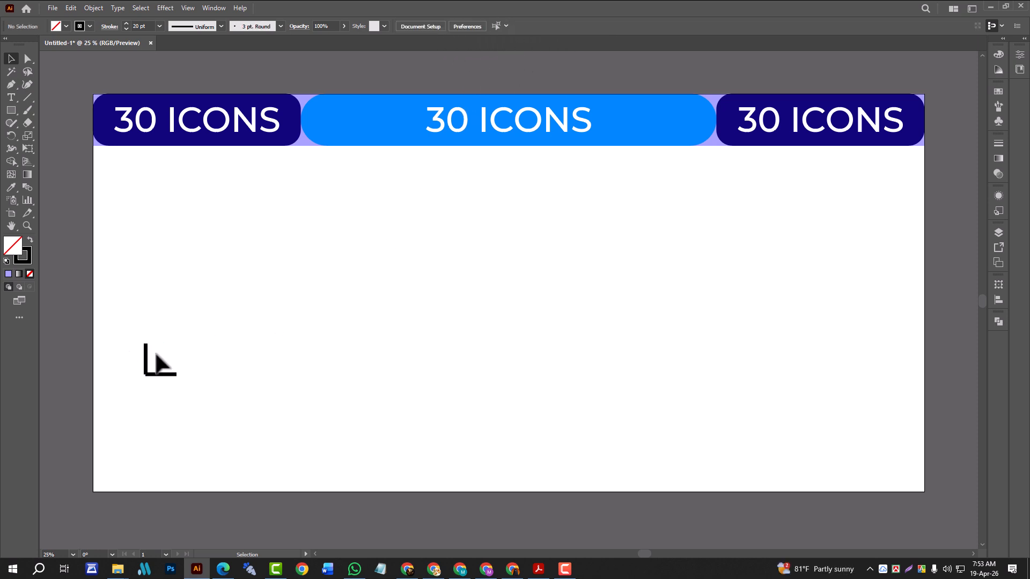
Expand the two lines of the L-shaped mark into filled shapes
drag(171, 378, 177, 381)
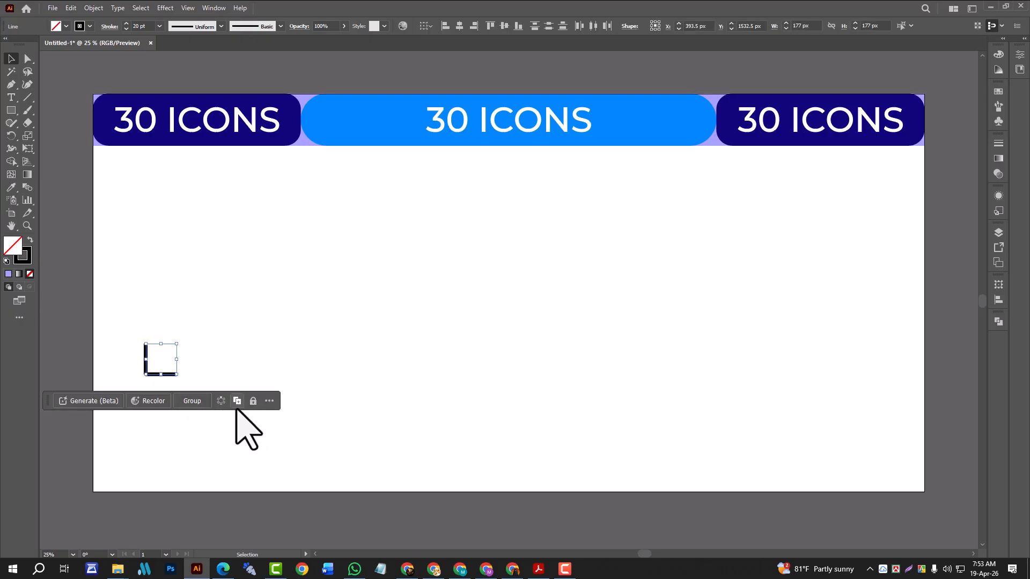
click(94, 7)
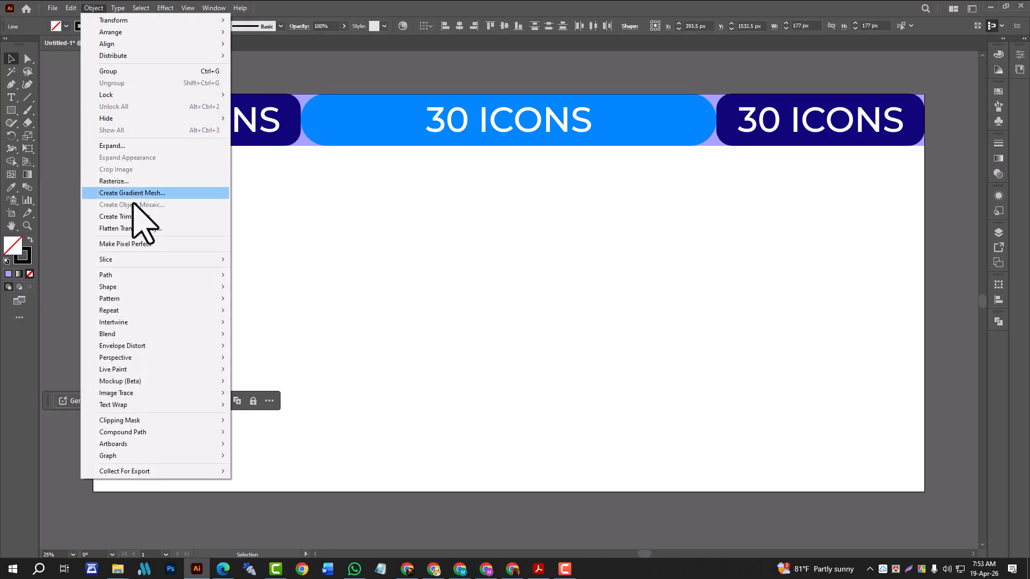
mouse_move(140, 325)
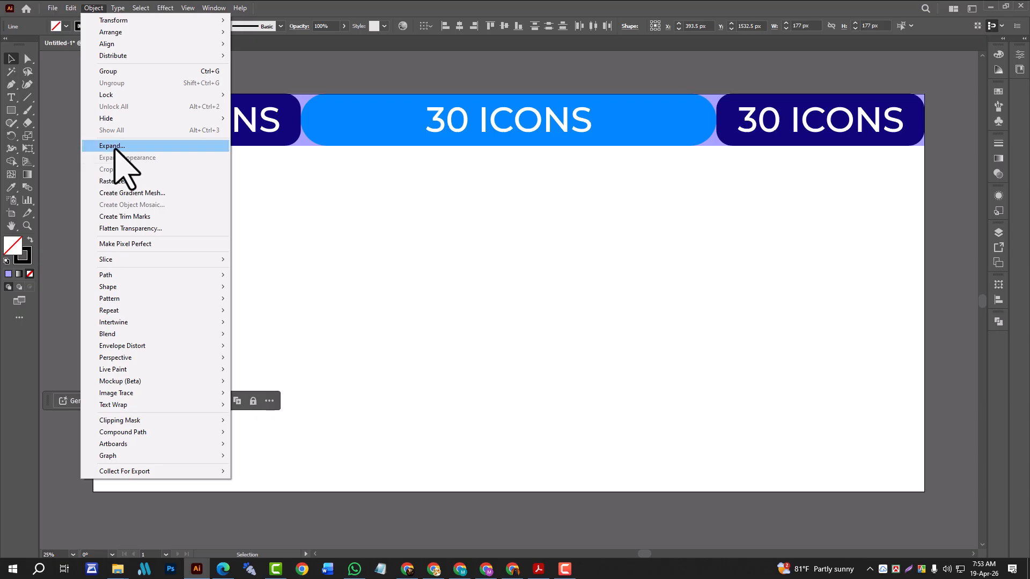
click(115, 146)
click(478, 348)
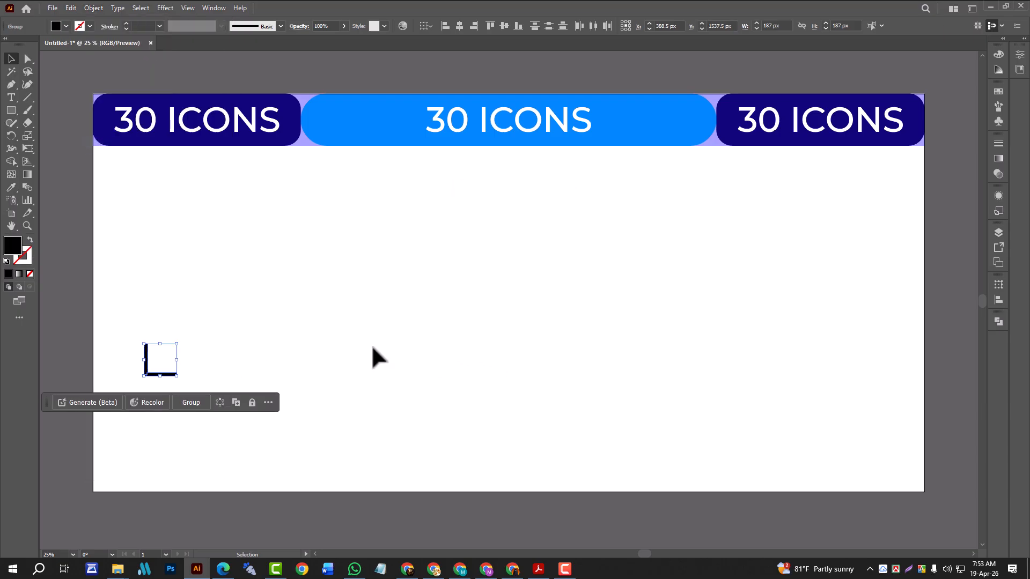
Align the two expanded bars flush at their left and bottom edges, and group them
click(281, 324)
drag(136, 341, 196, 421)
click(515, 29)
click(192, 325)
drag(121, 336, 199, 394)
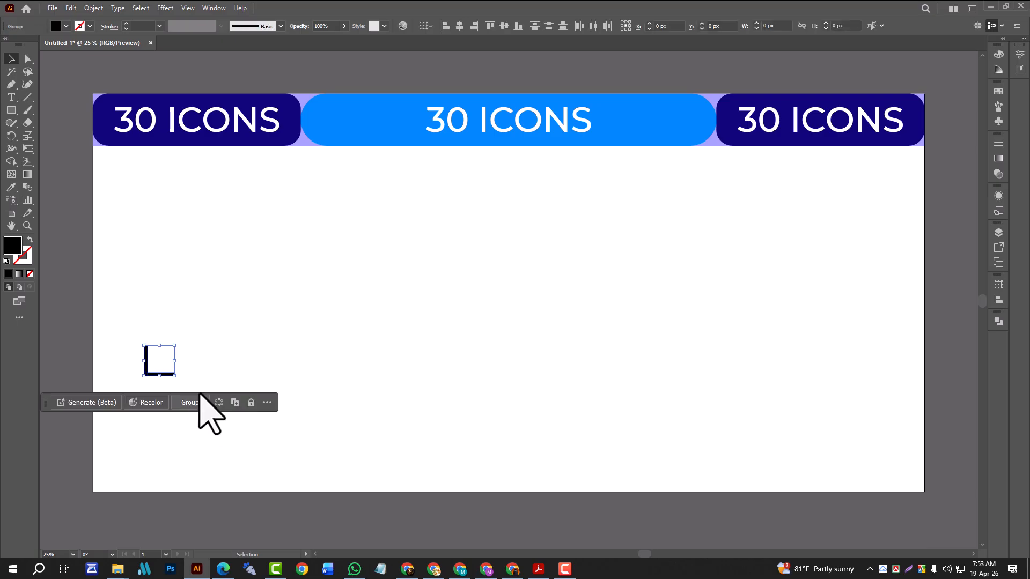
click(193, 403)
Align the grouped L-shaped mark to the artboard's bottom-left corner
click(446, 25)
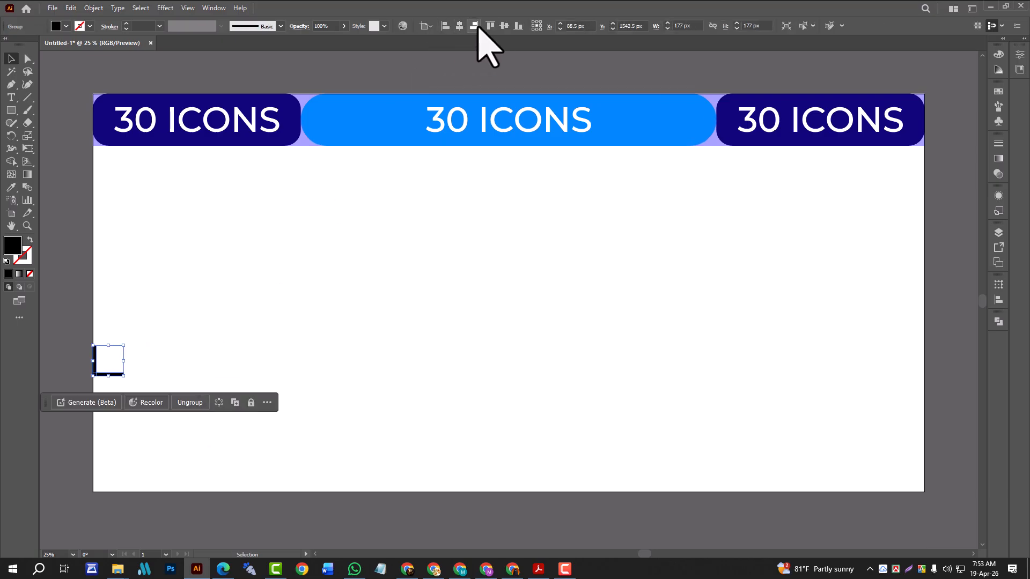
click(518, 26)
click(401, 239)
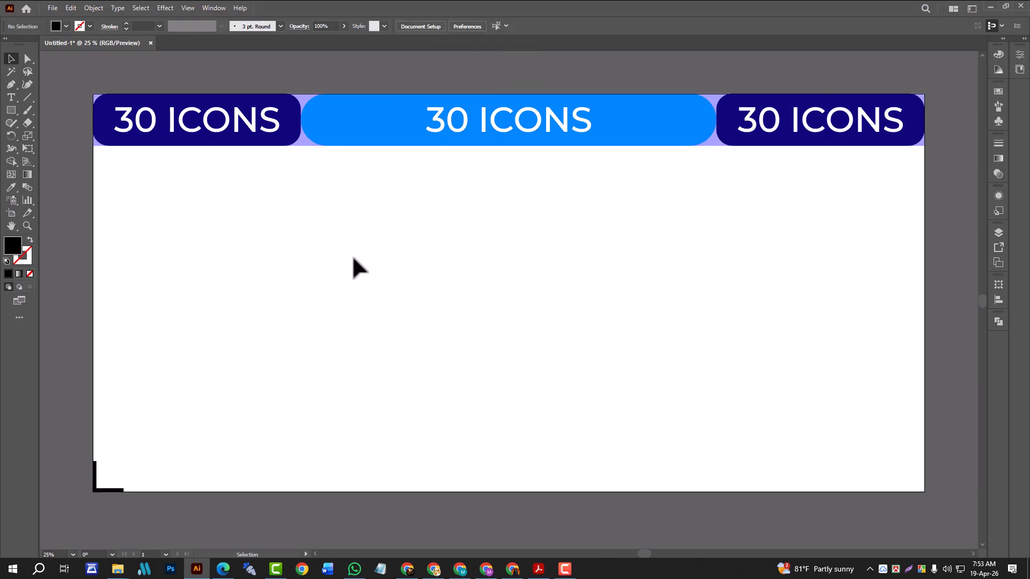
Copy the L-shaped mark, mirror the copy, and align it to the artboard's bottom-right corner
drag(83, 456, 127, 510)
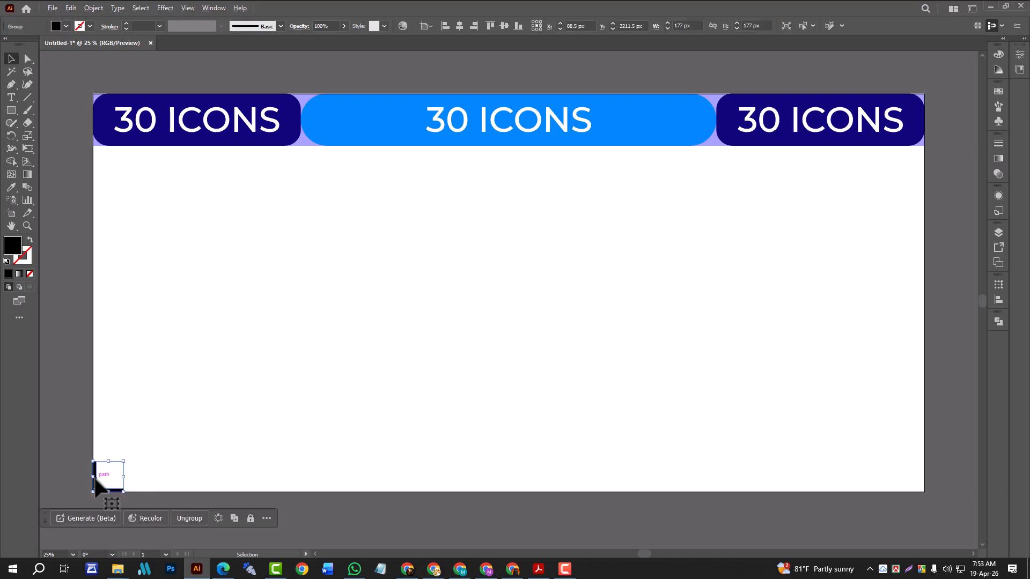
drag(101, 490, 187, 424)
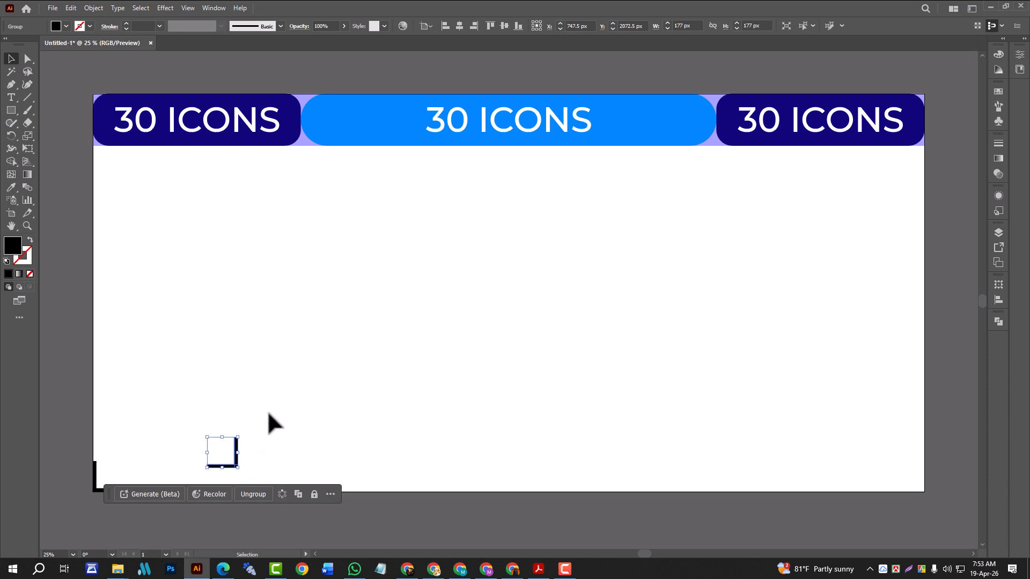
click(473, 27)
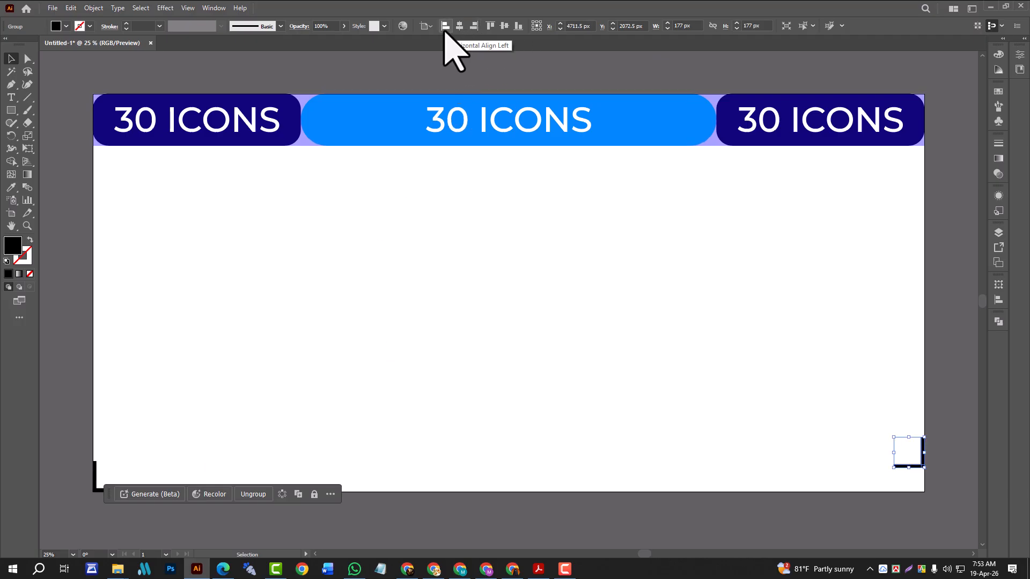
click(517, 27)
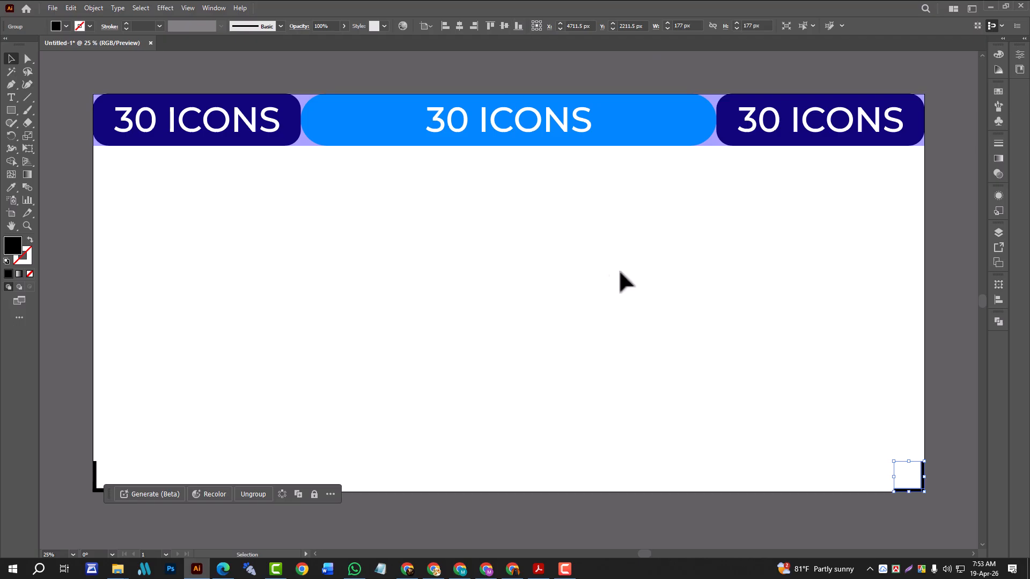
click(630, 290)
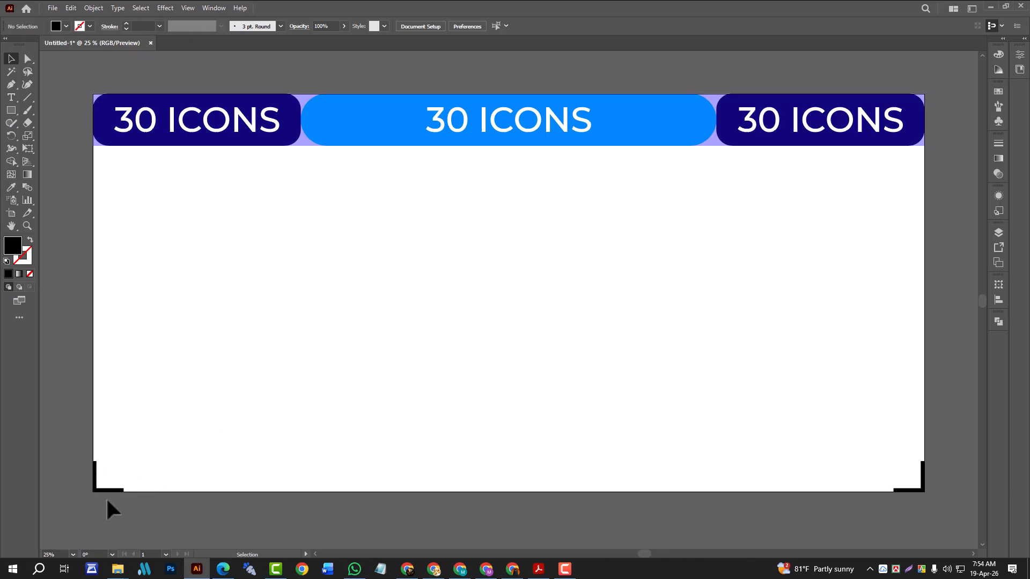
Offset the bottom-left L-shaped mark inward from the artboard edges to X 115 px and Y 2185 px
drag(115, 498, 115, 498)
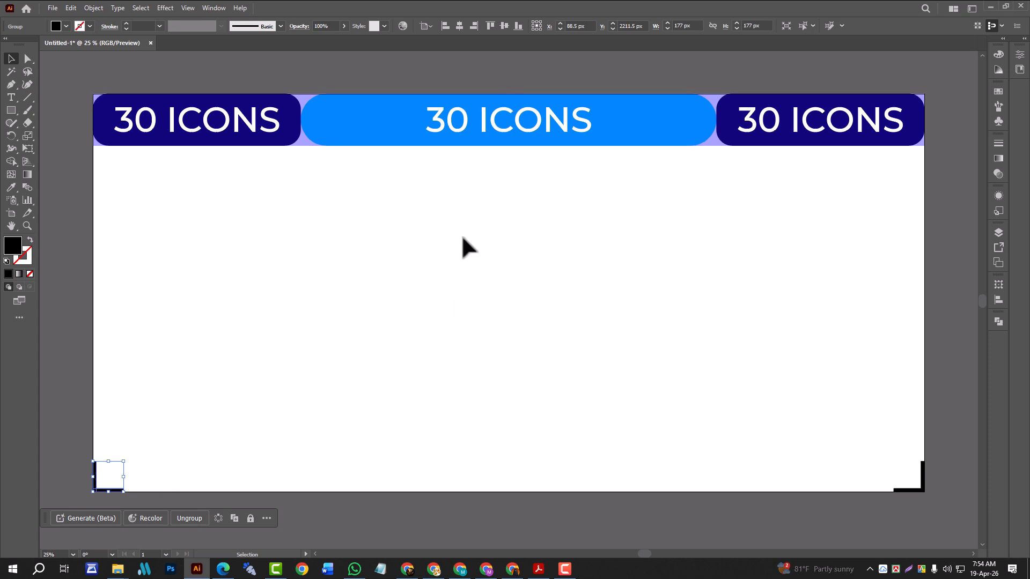
click(560, 28)
click(560, 29)
click(560, 28)
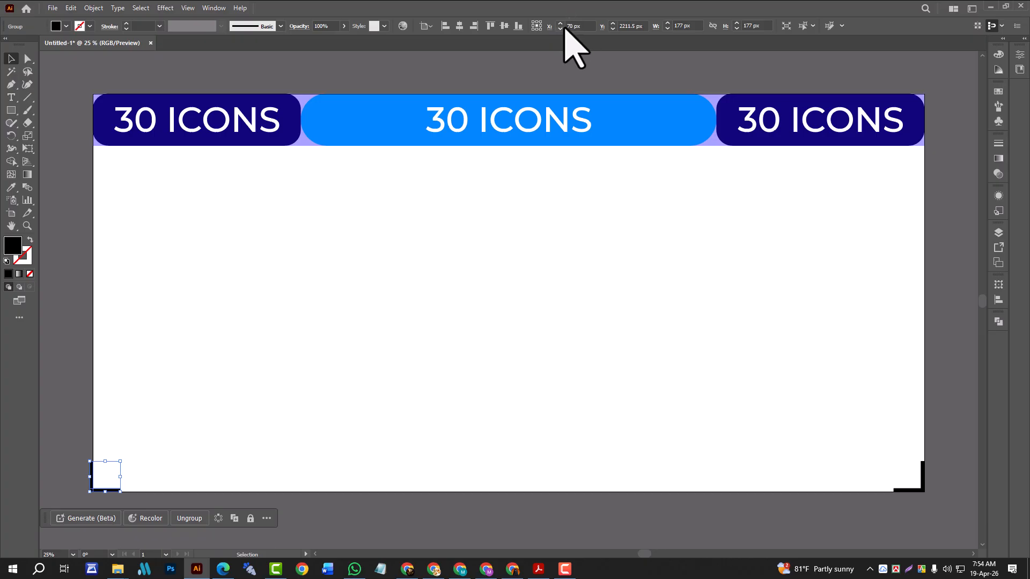
click(560, 23)
click(560, 23)
click(560, 23)
click(560, 24)
click(560, 23)
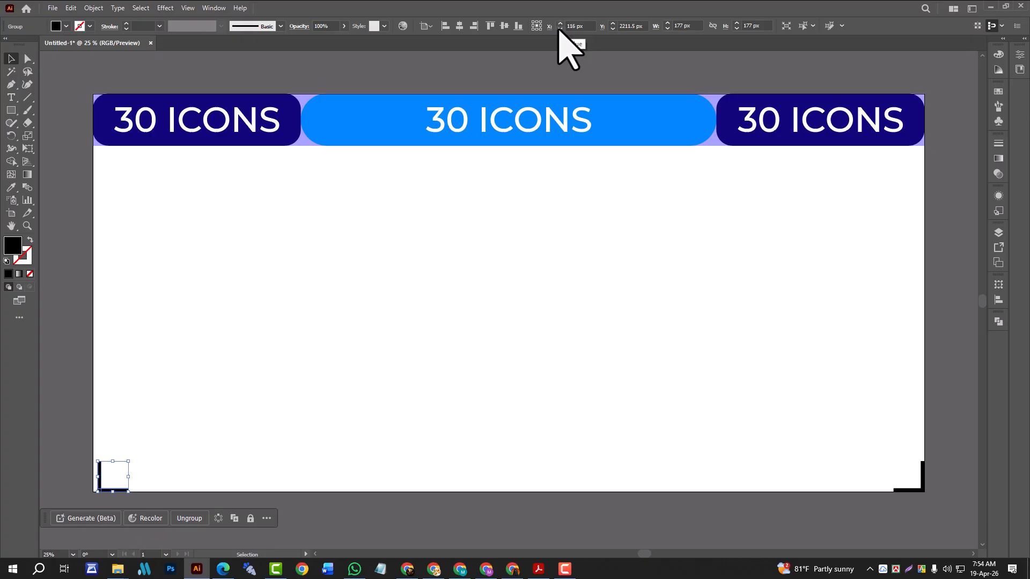
click(613, 28)
click(613, 28)
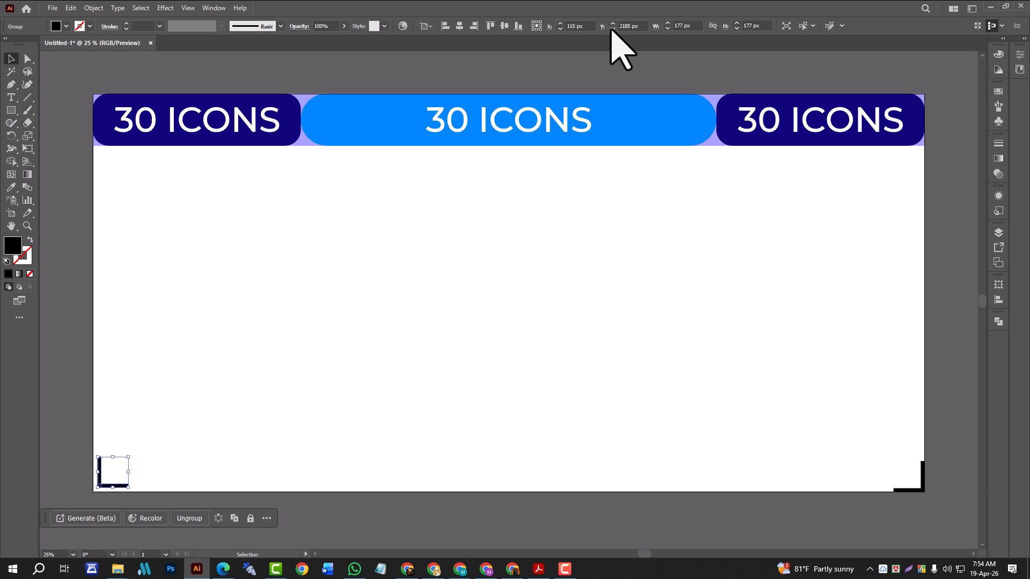
click(188, 406)
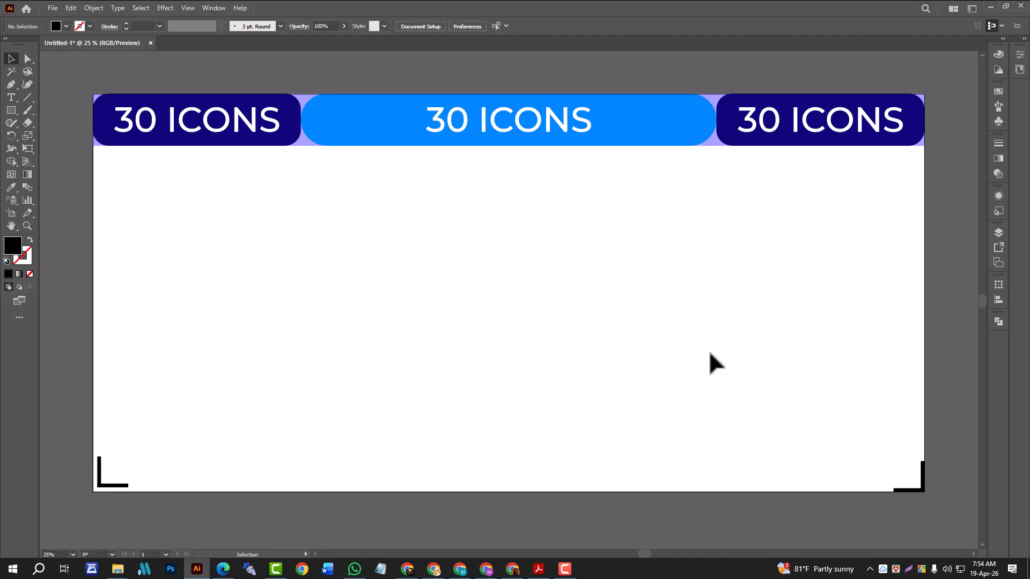
Delete both L-shaped corner marks from the artboard
drag(89, 459, 921, 494)
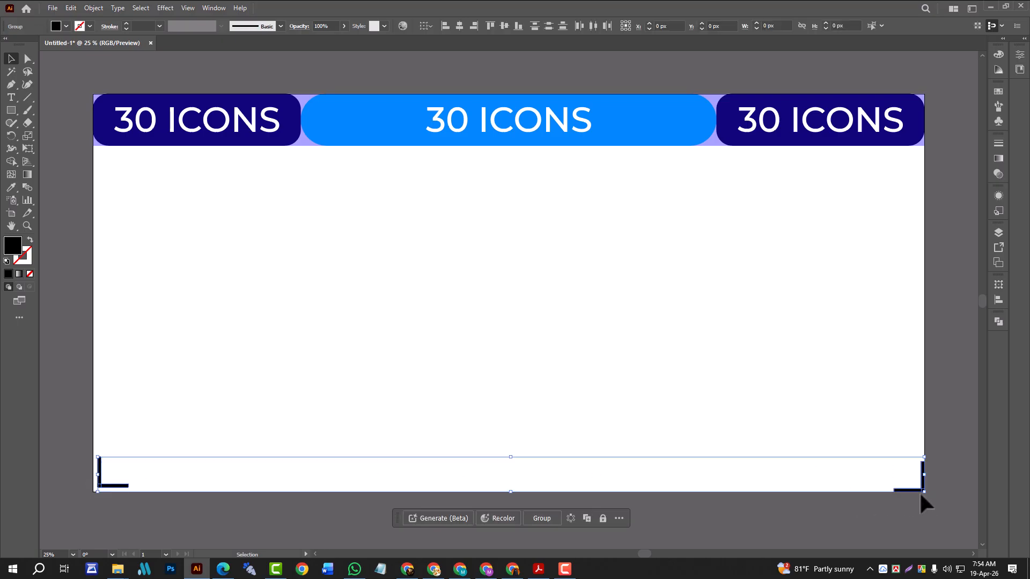
key(Delete)
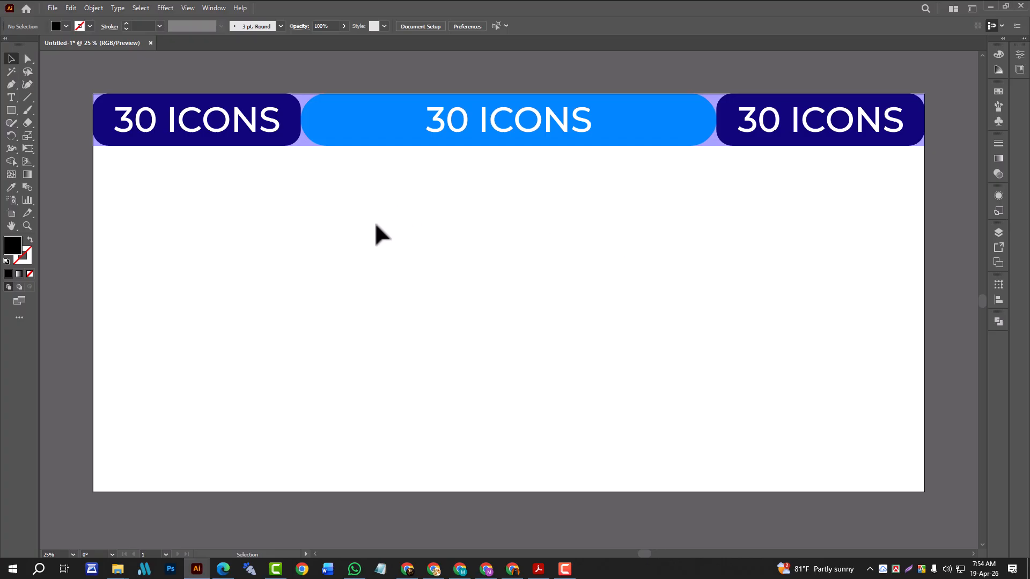
click(349, 134)
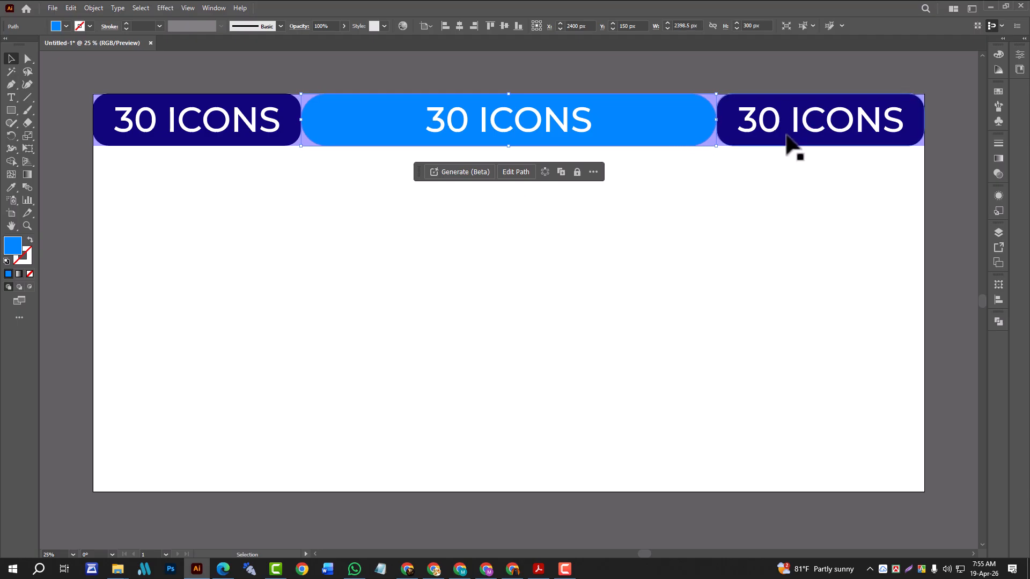
click(340, 217)
click(371, 138)
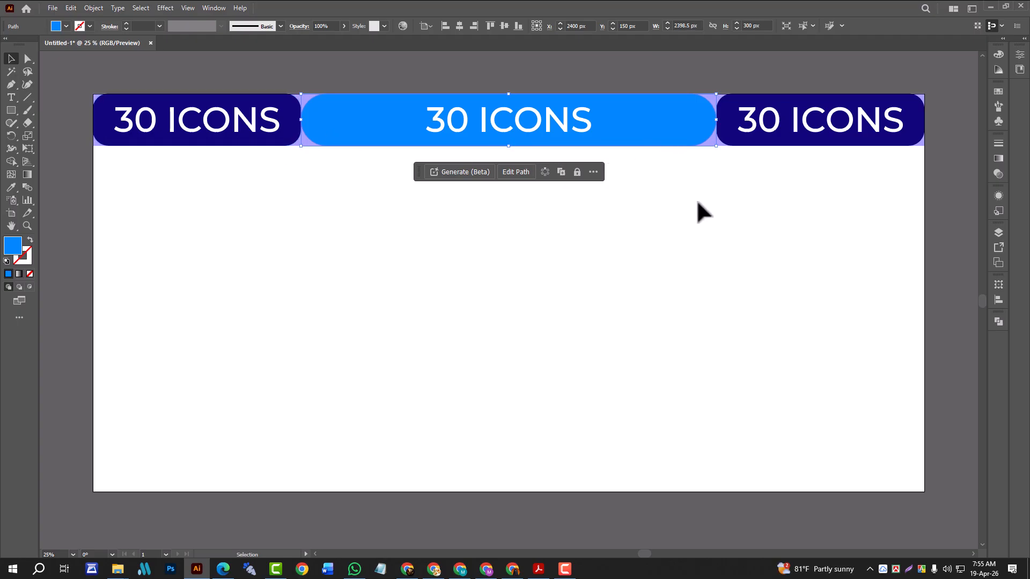
mouse_move(300, 120)
mouse_down()
mouse_move(67, 129)
mouse_move(301, 140)
mouse_up()
key(a)
key(v)
click(179, 232)
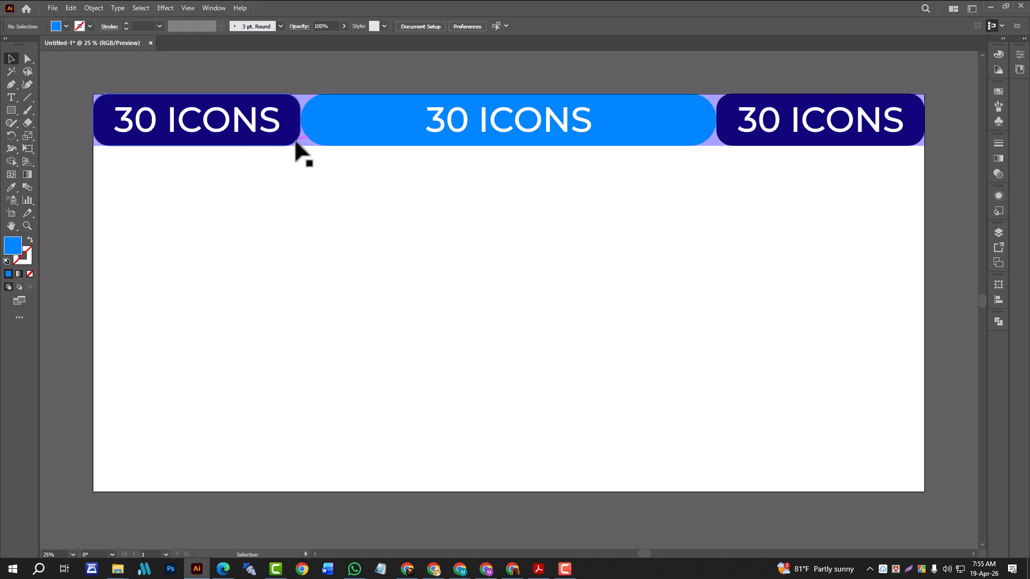
Round the lavender background bar's ends fully, to about 150 px, and align it to the artboard's top centre
drag(304, 139, 276, 217)
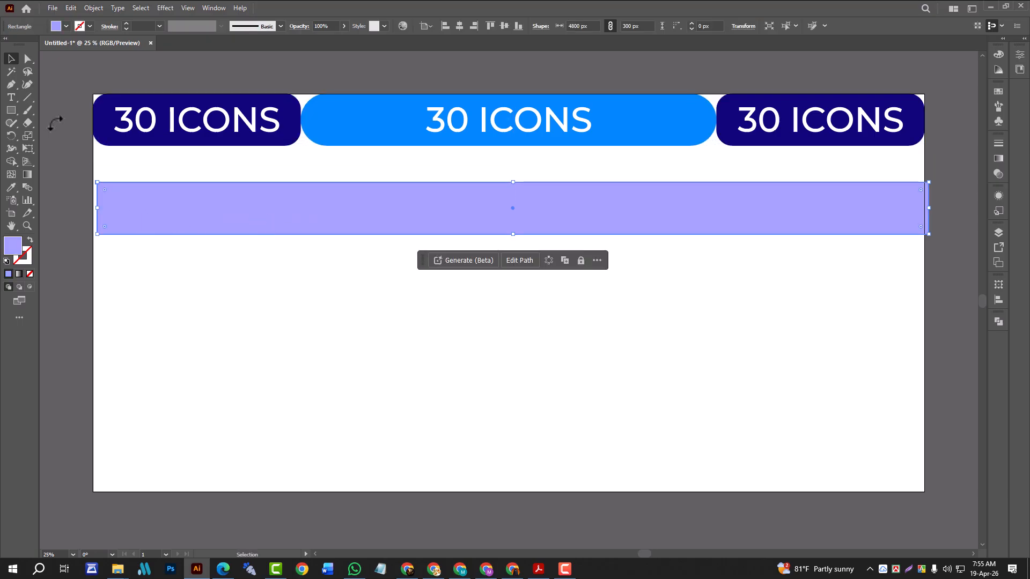
drag(104, 189, 157, 210)
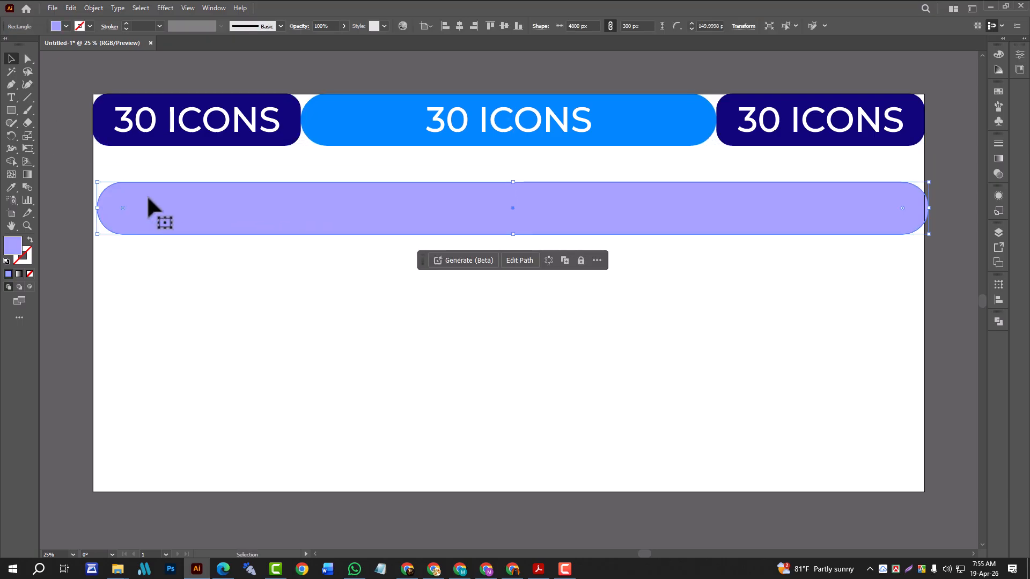
click(459, 26)
click(489, 26)
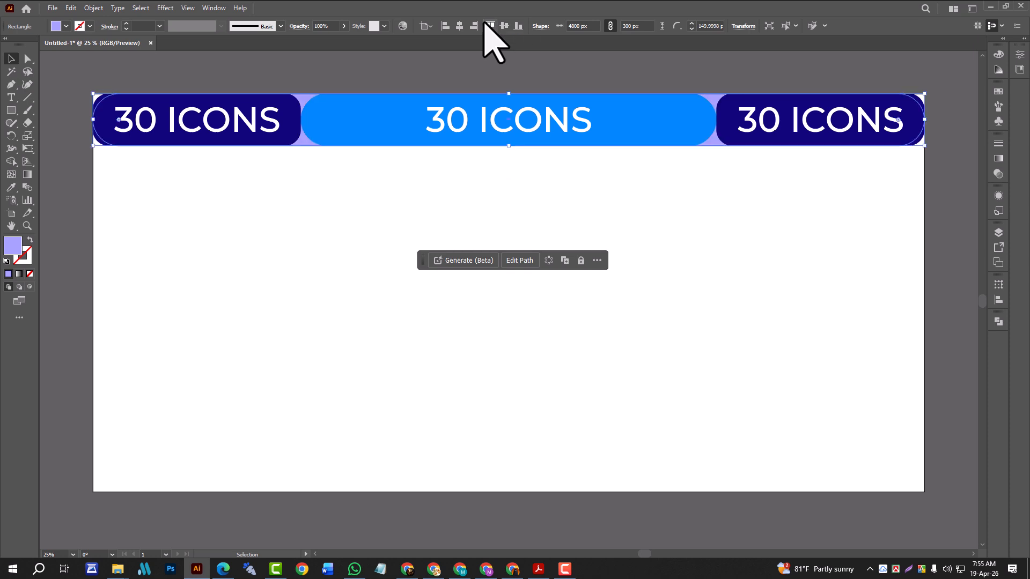
key(Delete)
click(623, 108)
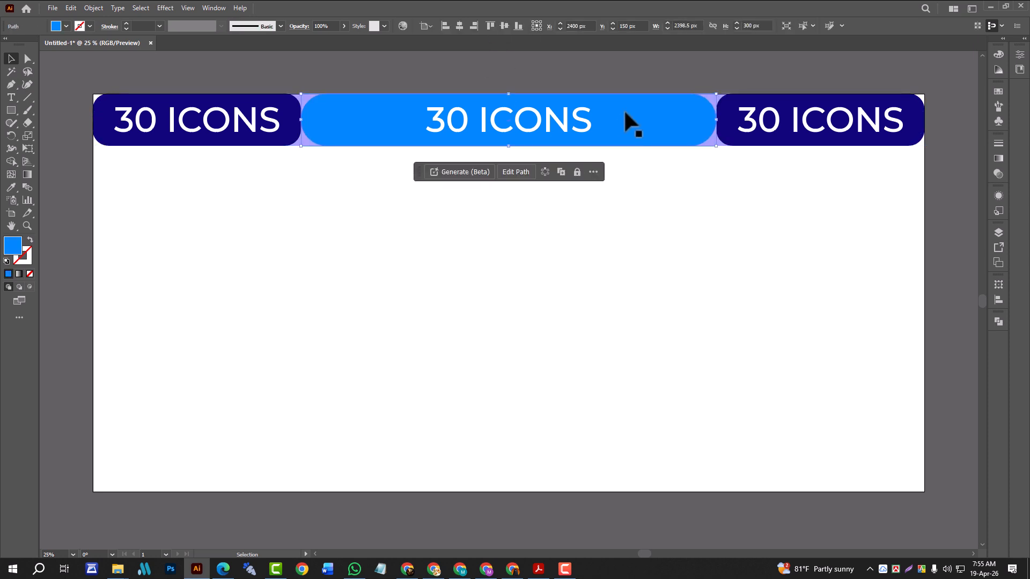
key(Delete)
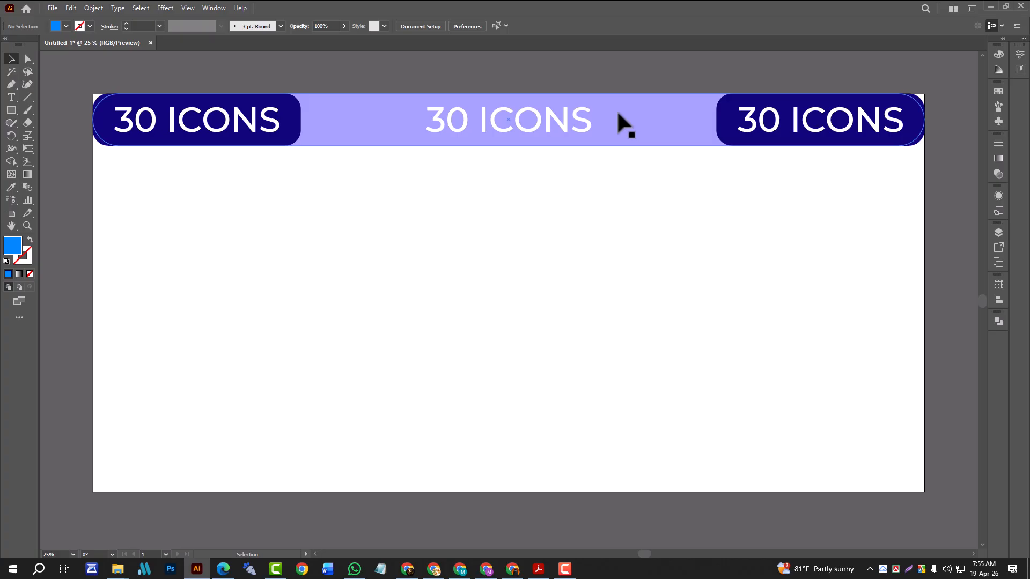
key(ctrl+z)
click(574, 200)
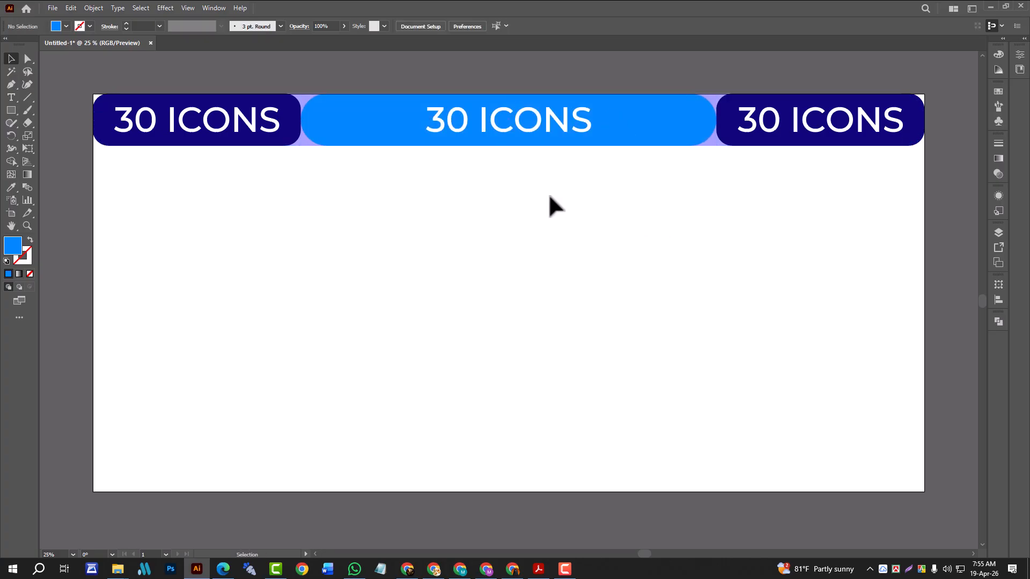
Round the corners of the left and right dark blue banner shapes fully, to about 150 px
click(265, 106)
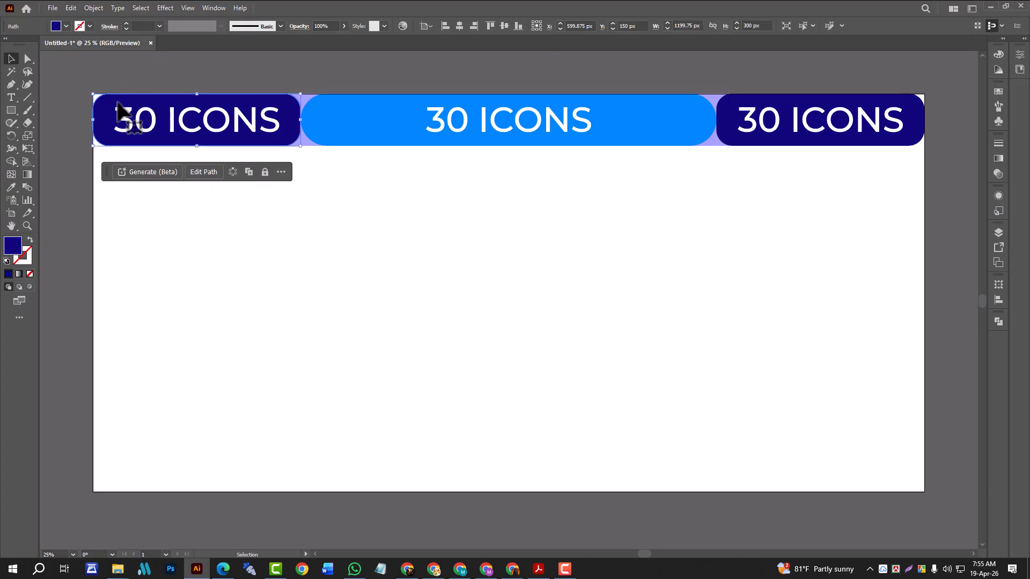
click(28, 58)
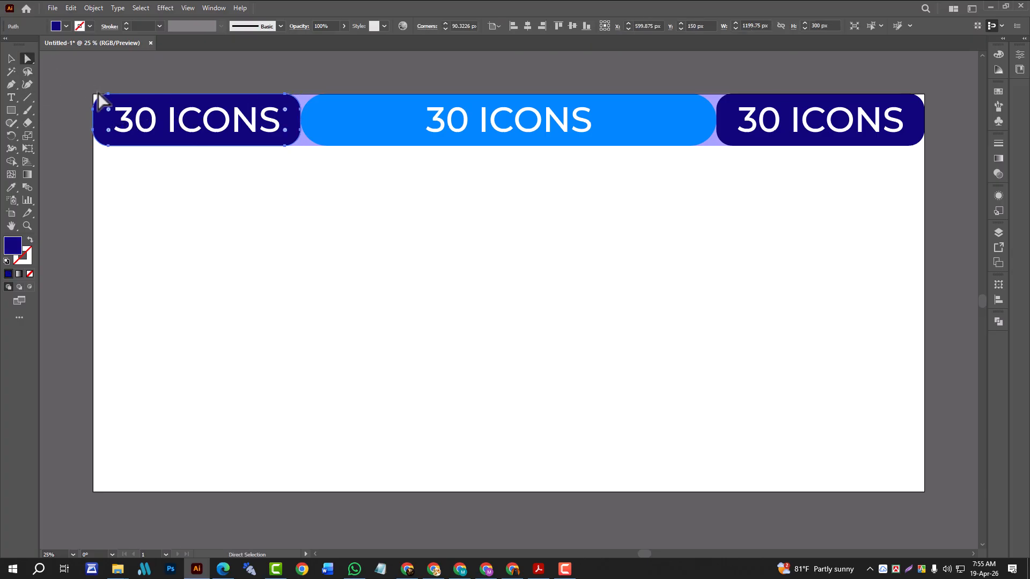
drag(113, 113, 156, 152)
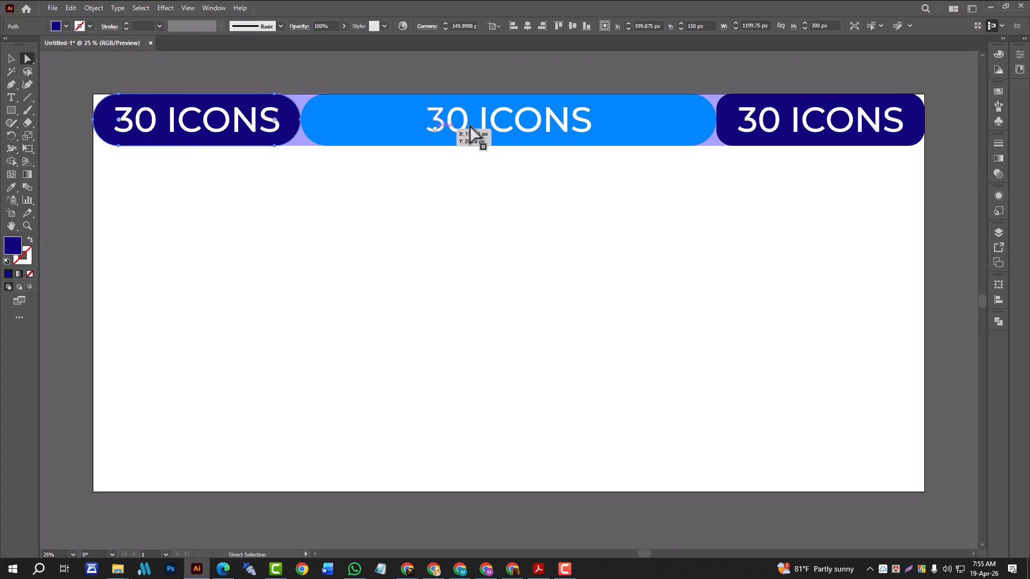
click(747, 105)
drag(908, 109, 893, 124)
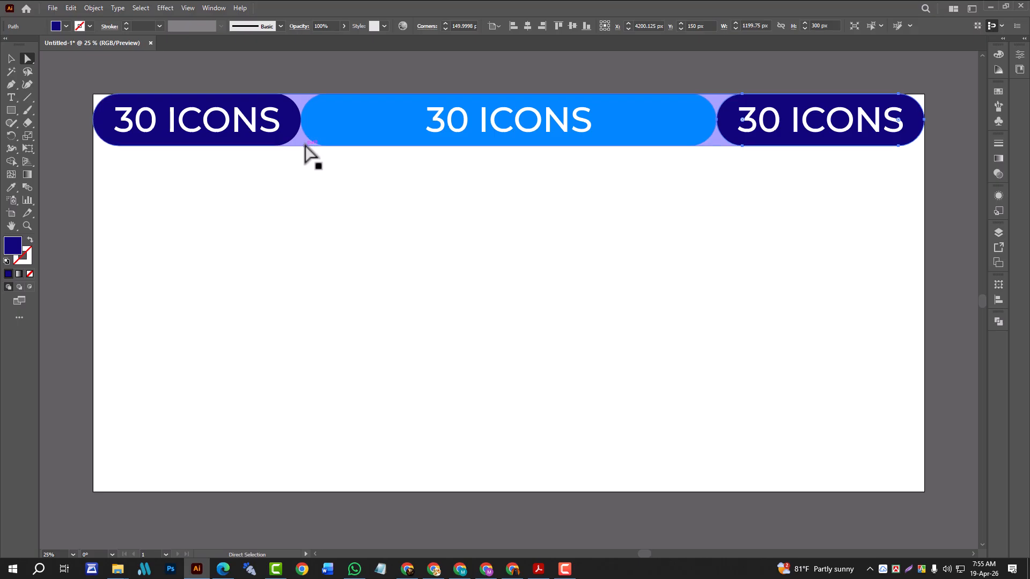
Remove the corner rounding of the blue middle banner shape and set its width to 2000 px
click(354, 138)
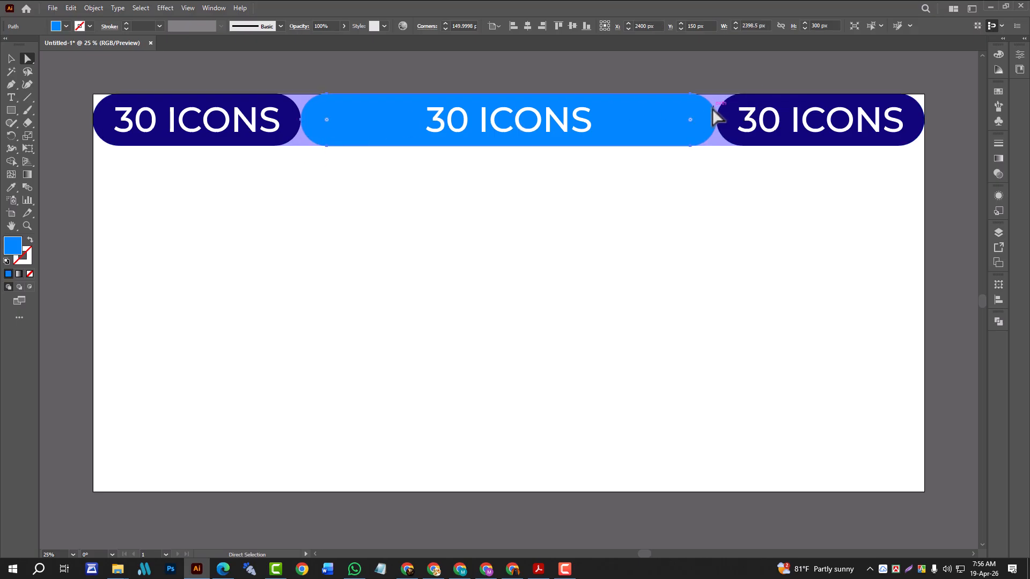
drag(690, 121, 724, 104)
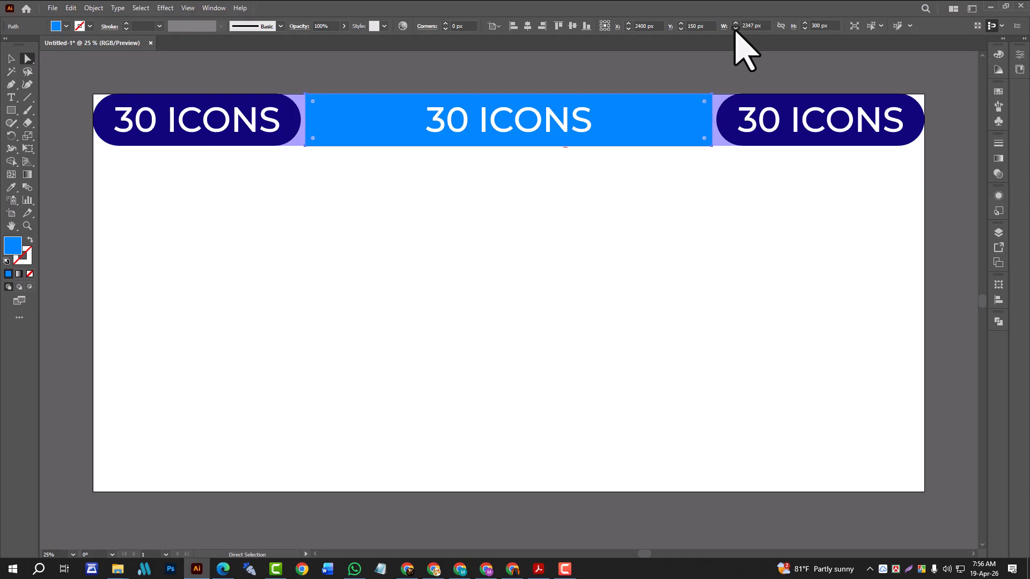
click(735, 28)
click(736, 28)
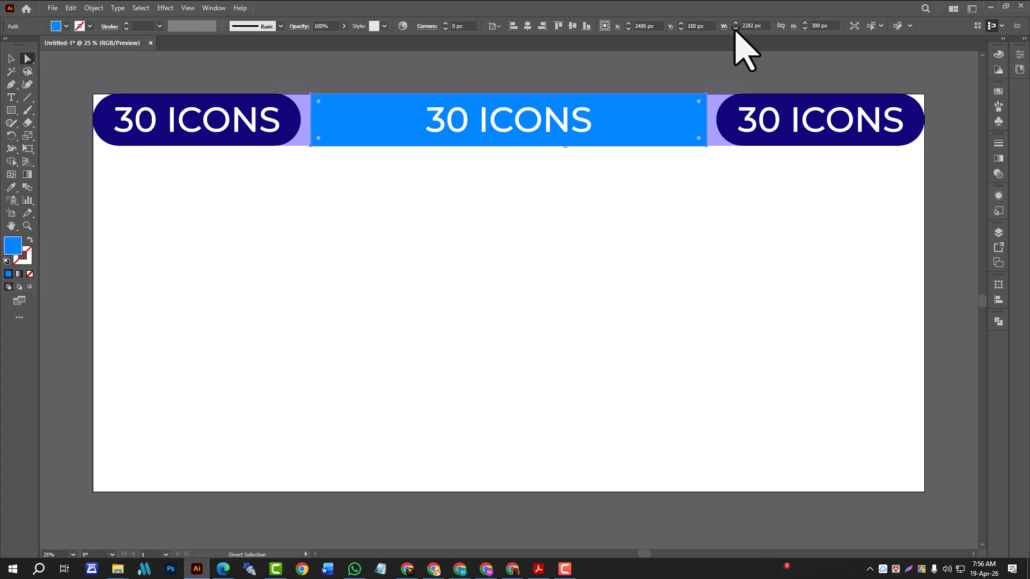
click(743, 25)
key(Down)
key(Down)
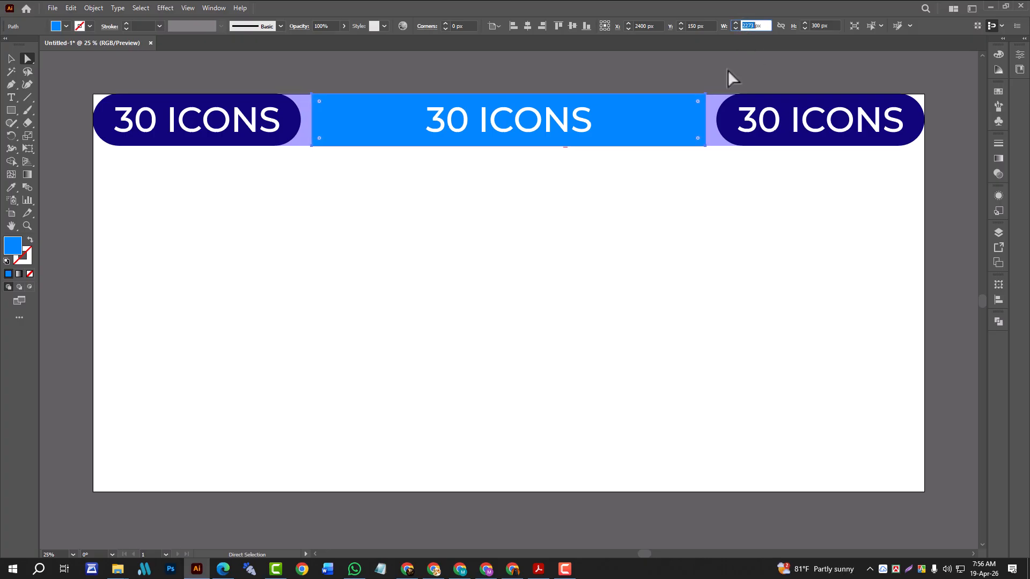
text(2000)
key(Return)
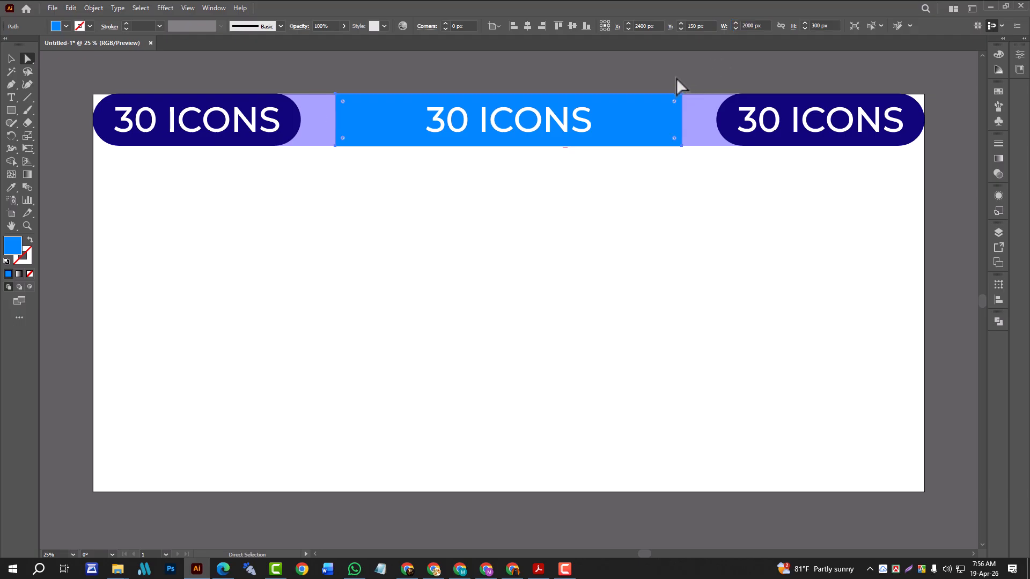
Round the corners of the blue middle banner shape fully, to a 150 px radius
drag(677, 102, 632, 124)
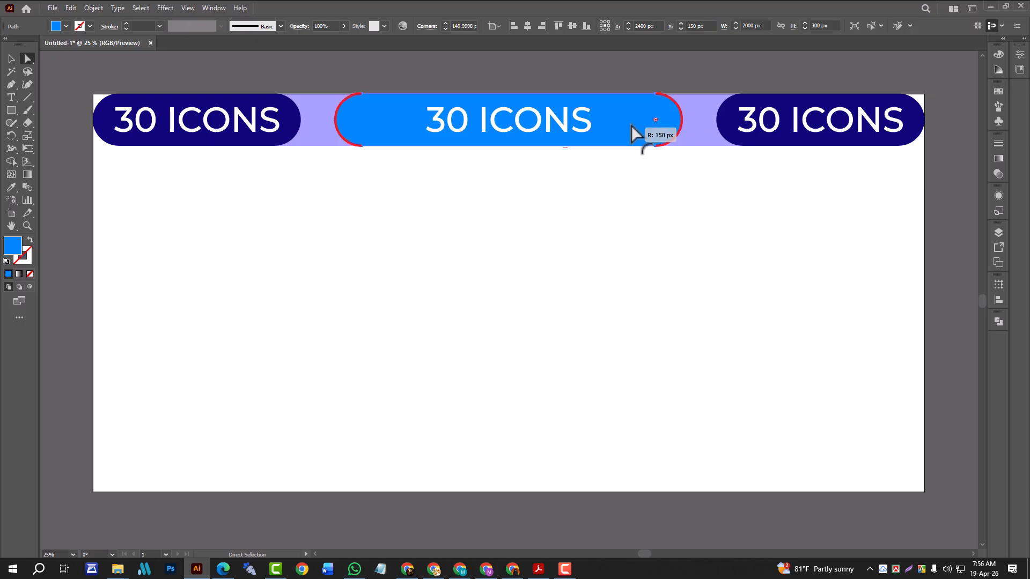
click(569, 198)
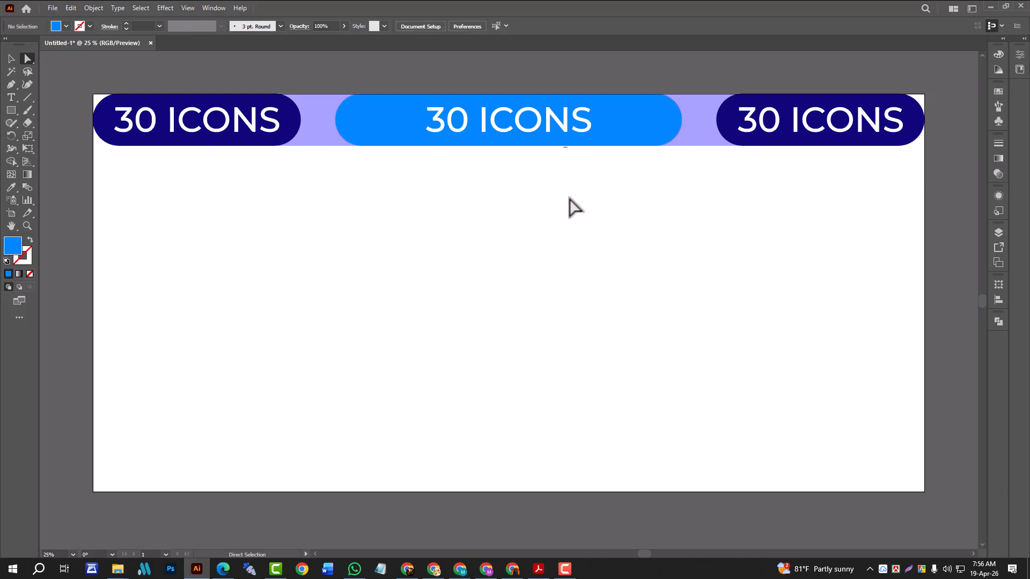
Shift the lavender background bar down from behind the banner shapes and realign it to the artboard's top edge
click(824, 111)
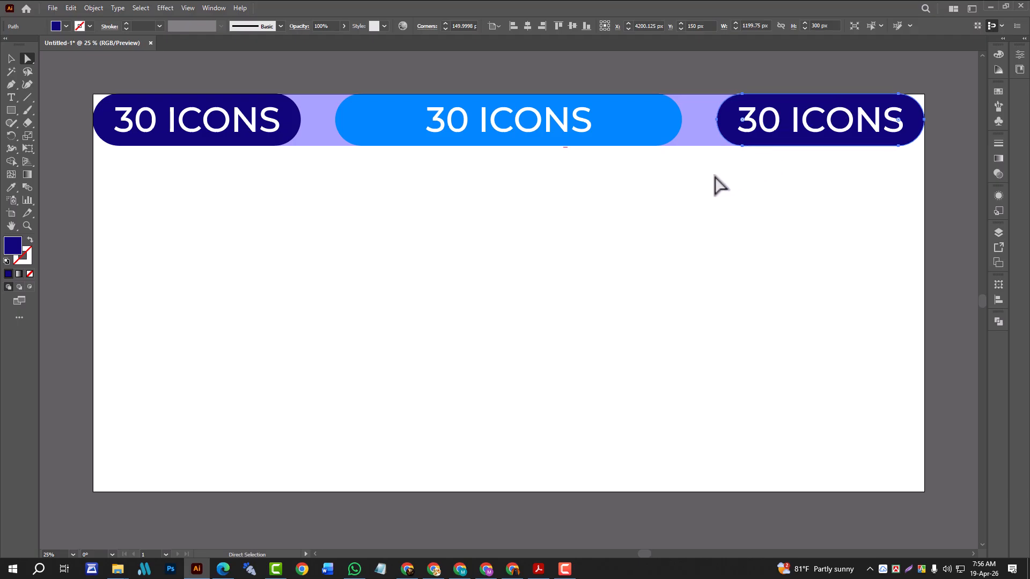
click(516, 218)
drag(693, 138, 699, 173)
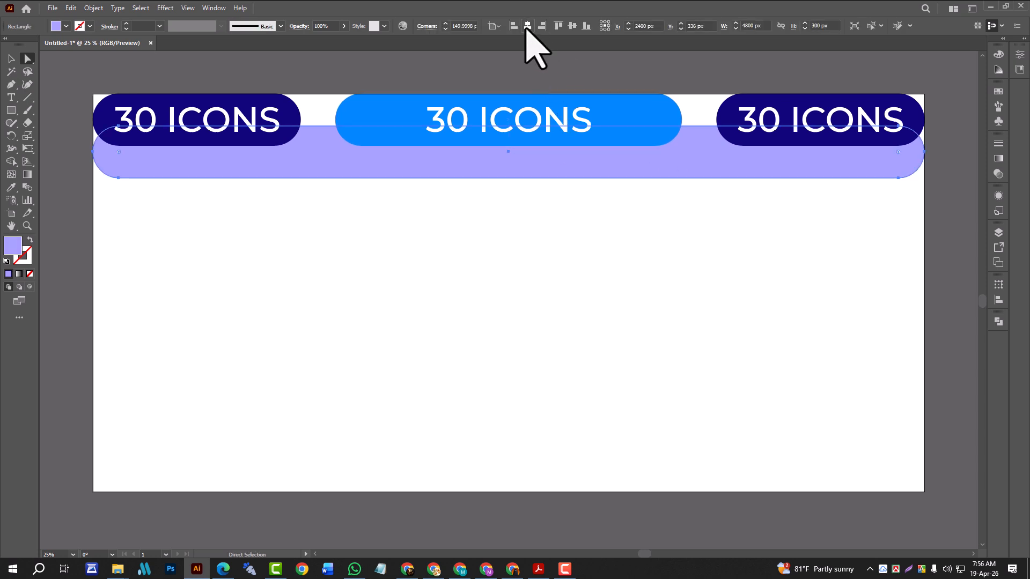
click(558, 26)
click(723, 160)
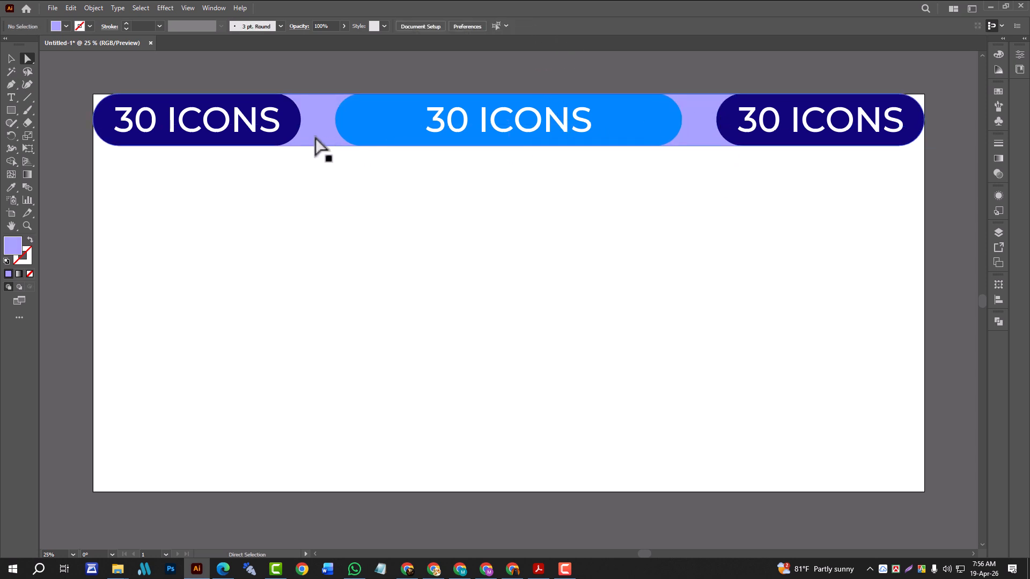
Move the left dark blue banner shape about 113 px and the right one about 134 px inward from the lavender bar's ends
click(285, 117)
drag(286, 117, 306, 119)
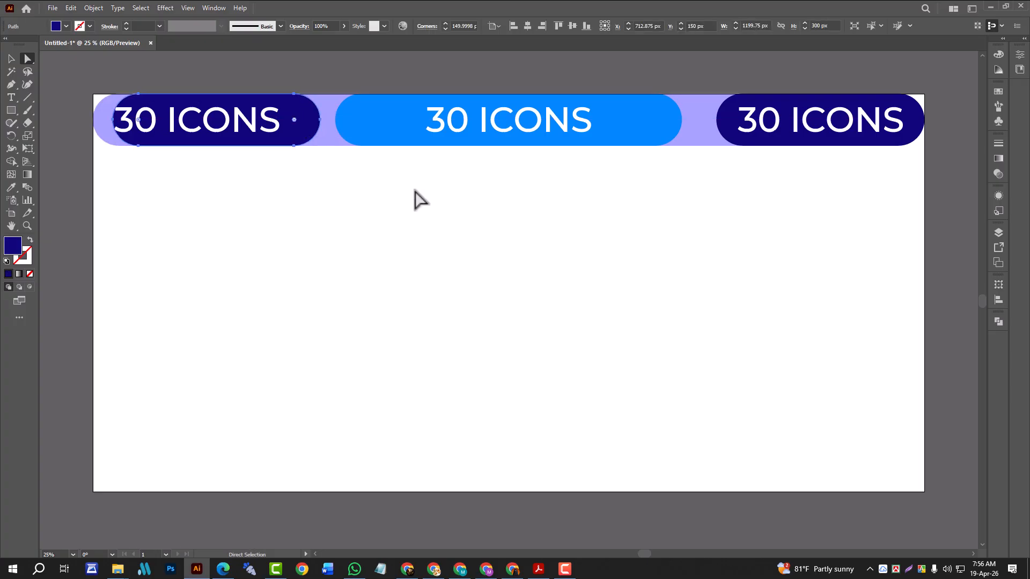
click(413, 200)
drag(733, 117, 711, 118)
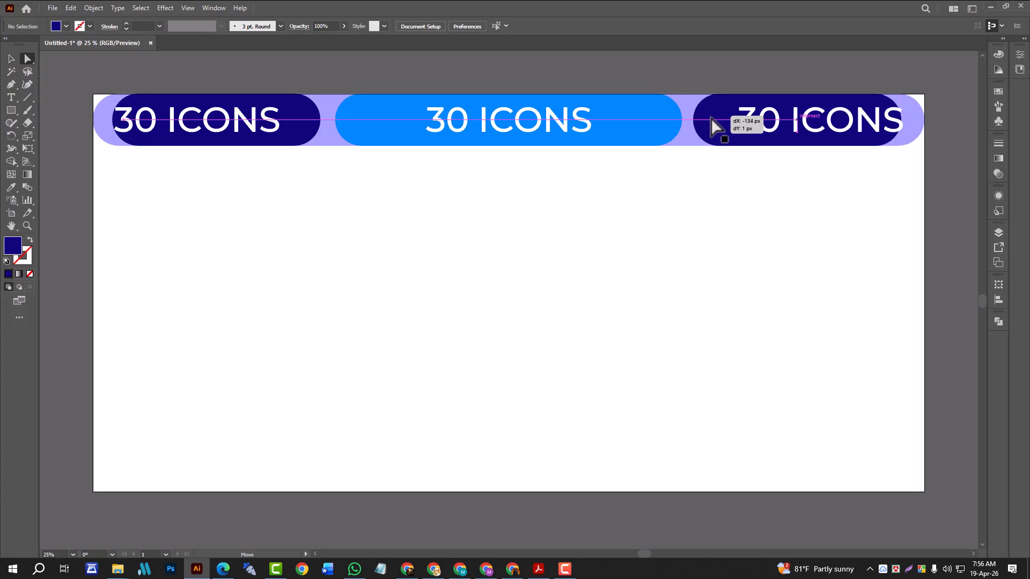
click(680, 170)
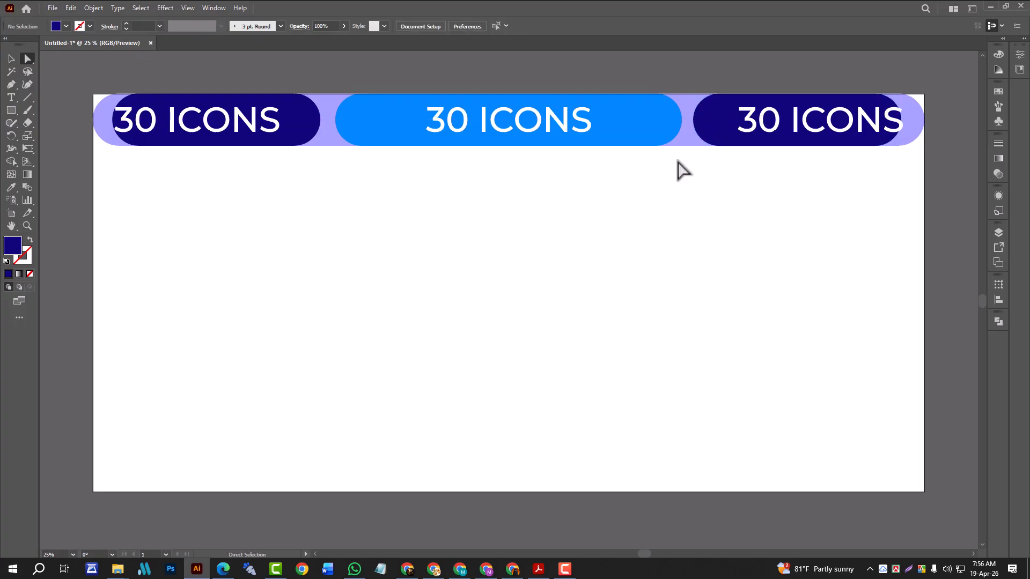
Match the blue middle banner shape's fill to the lavender background bar with the Eyedropper
click(632, 135)
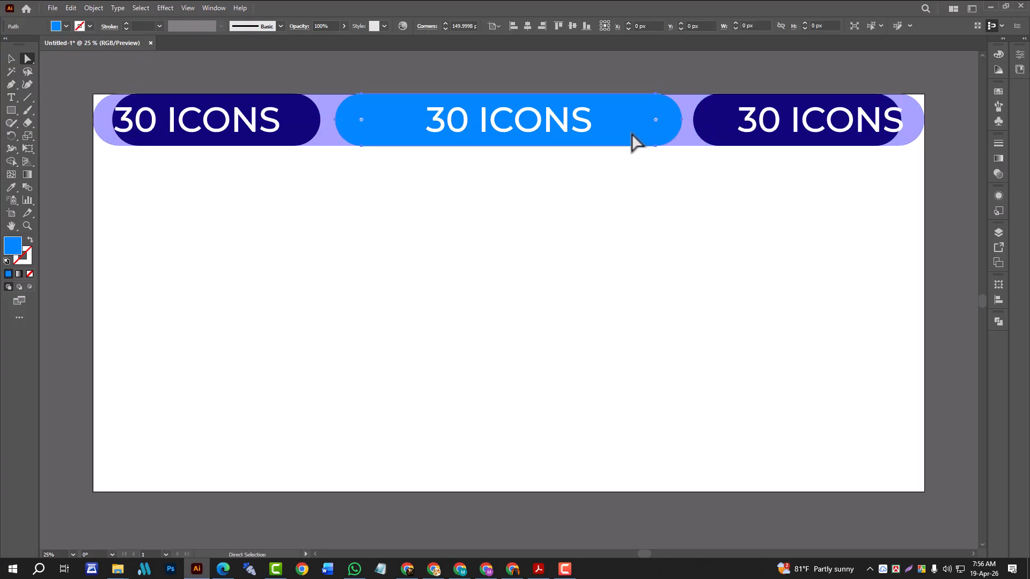
double_click(14, 247)
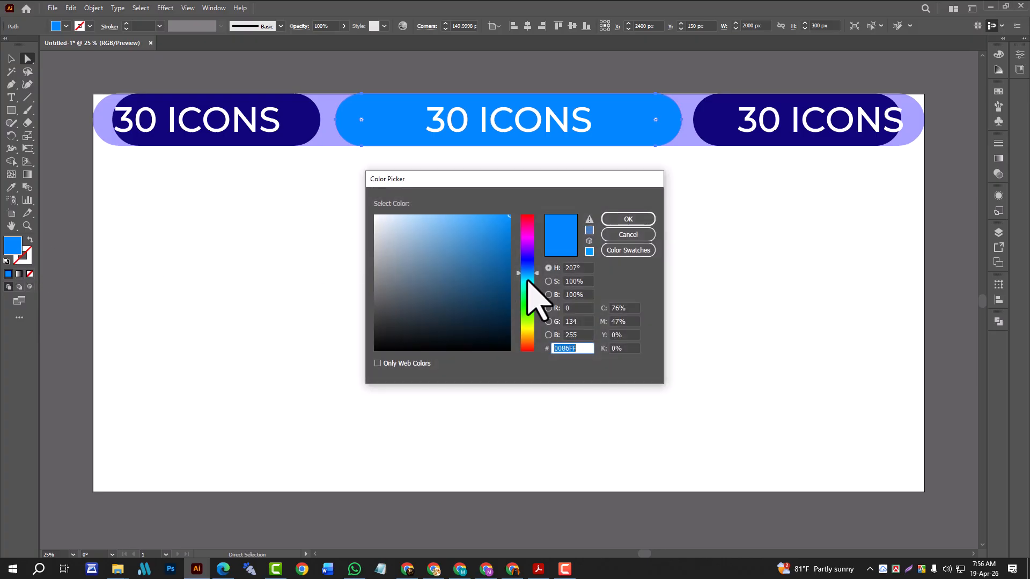
click(12, 188)
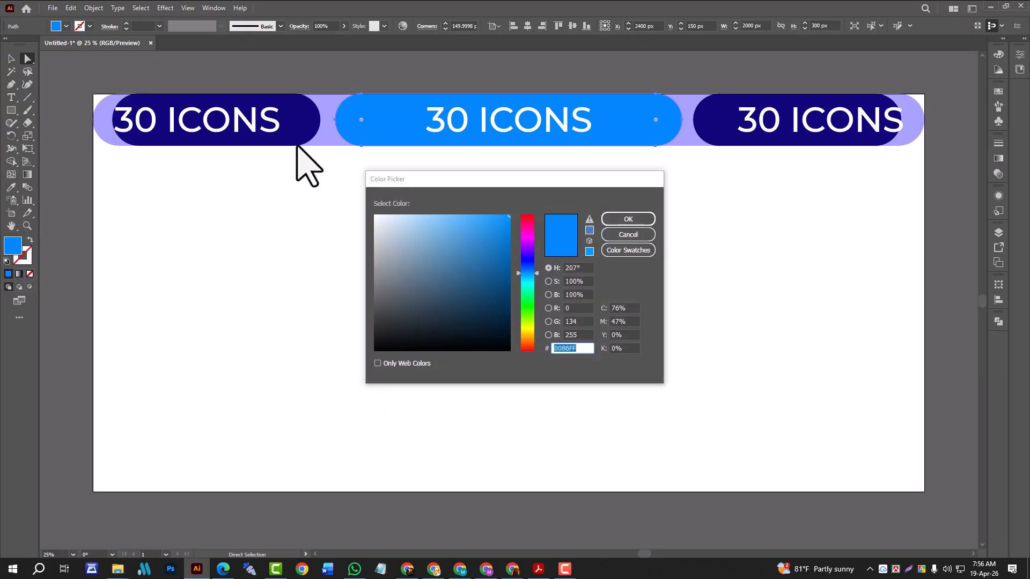
click(627, 219)
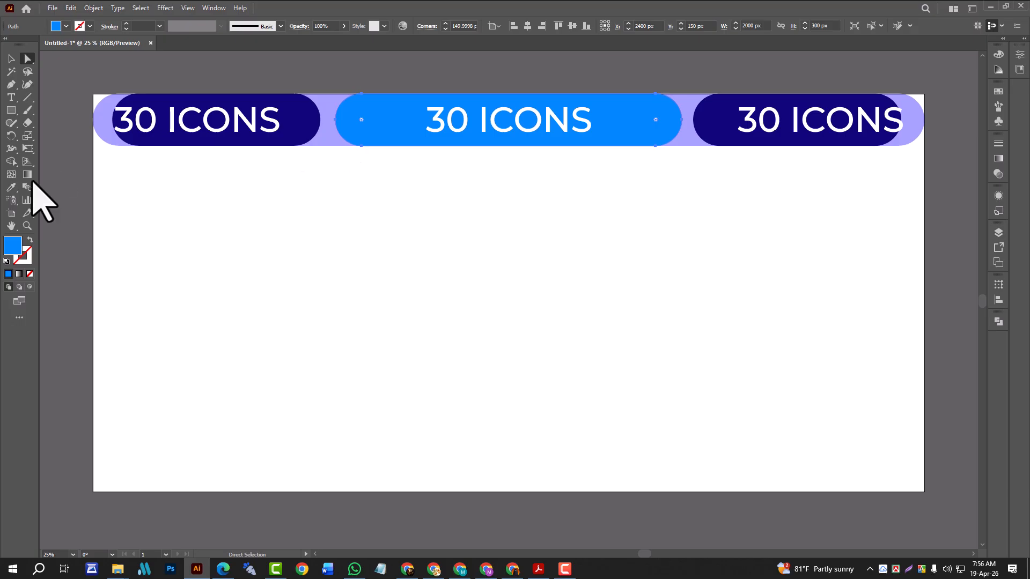
click(12, 188)
click(333, 136)
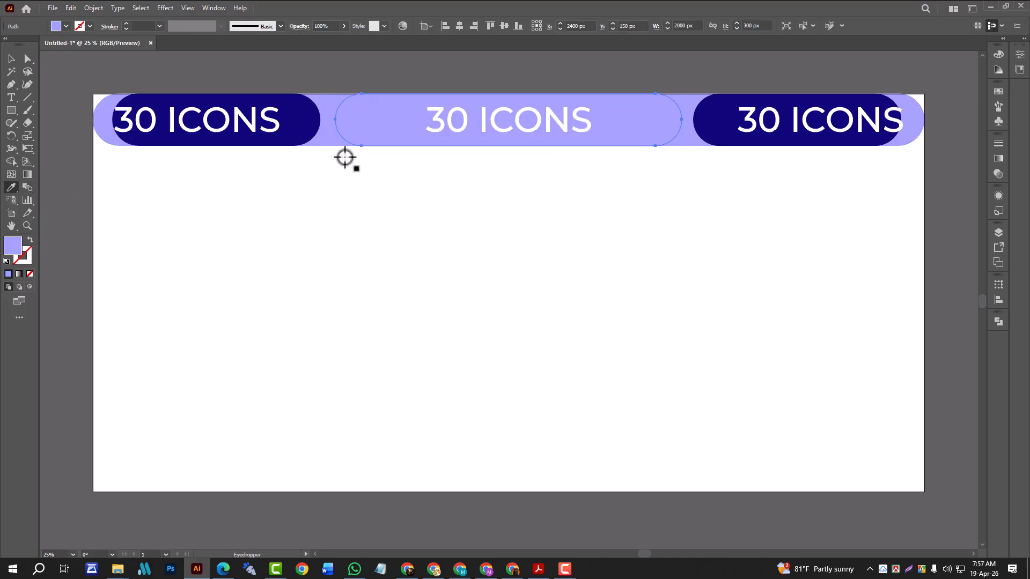
Set the middle banner shape's fill to the deeper purple-blue 7D7DF9
double_click(7, 248)
drag(427, 217, 447, 220)
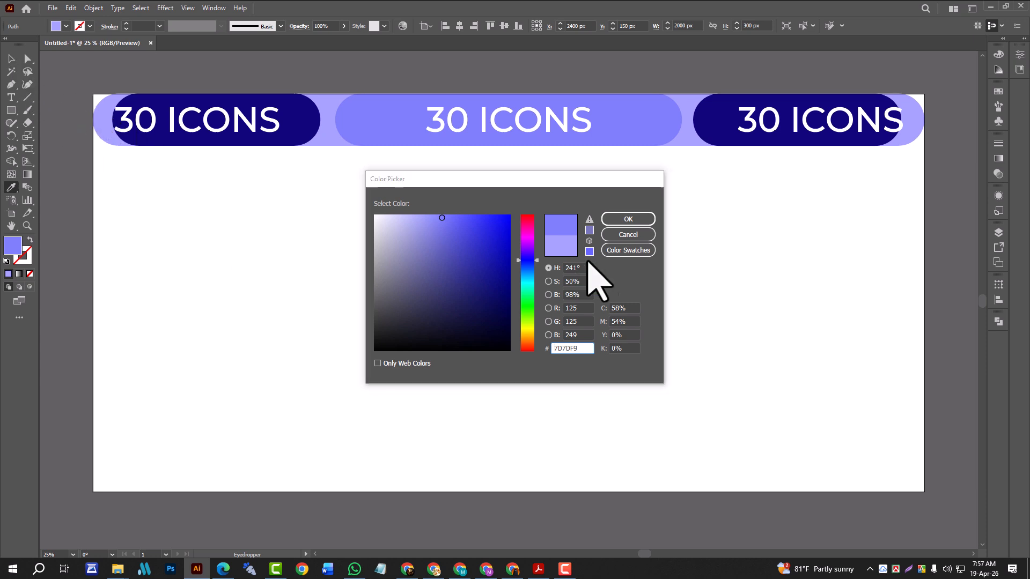
click(627, 219)
click(271, 293)
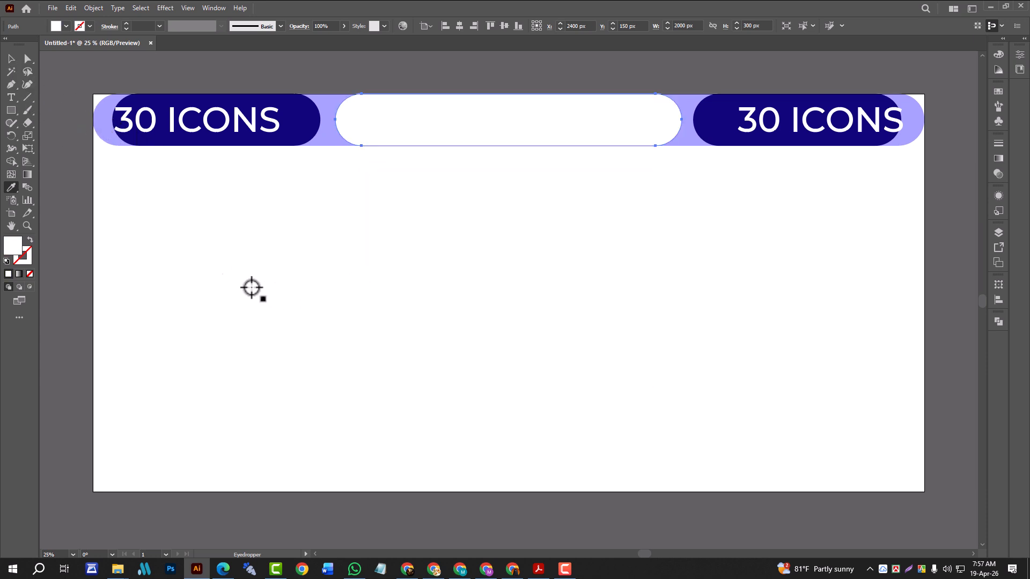
key(ctrl+z)
Shift the left and right "30 ICONS" texts inward so each is centred on its dark blue banner shape
click(11, 59)
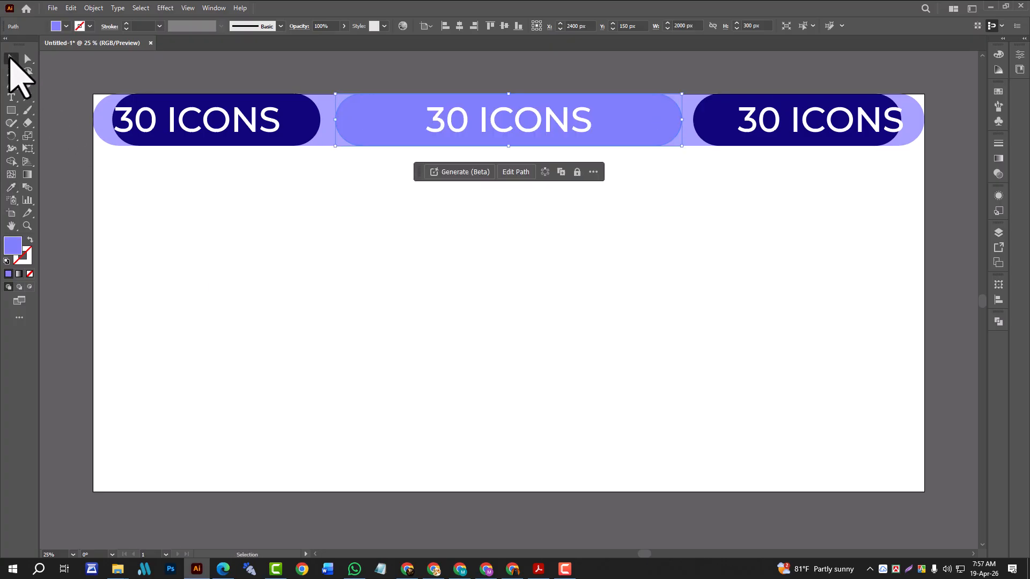
click(280, 262)
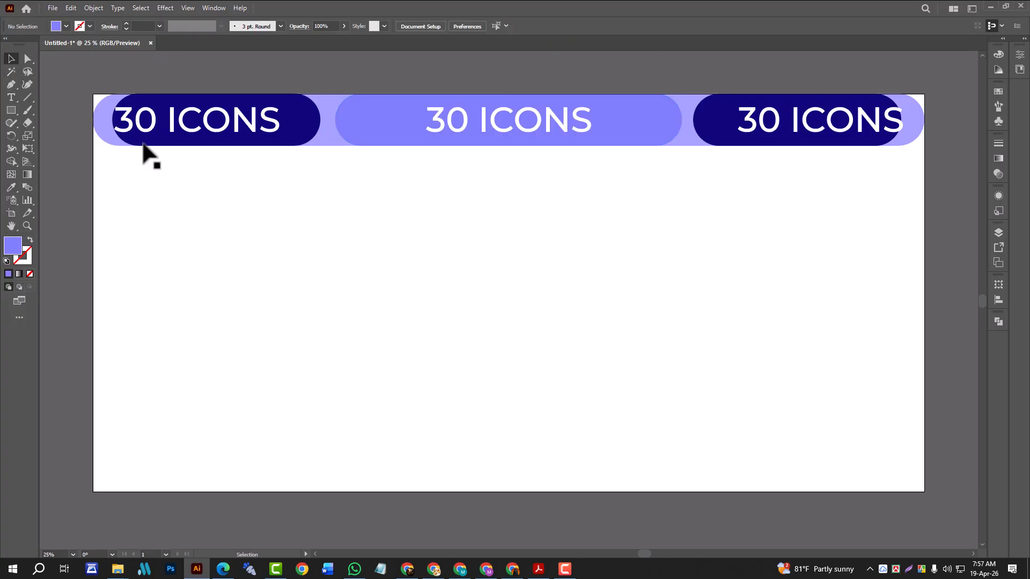
drag(268, 131, 284, 131)
drag(891, 118, 870, 119)
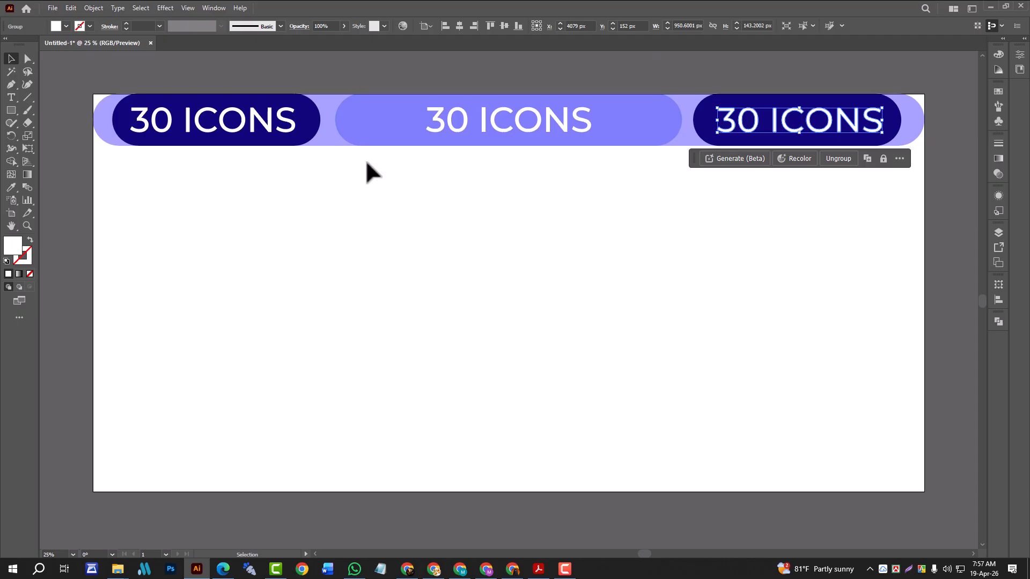
click(379, 122)
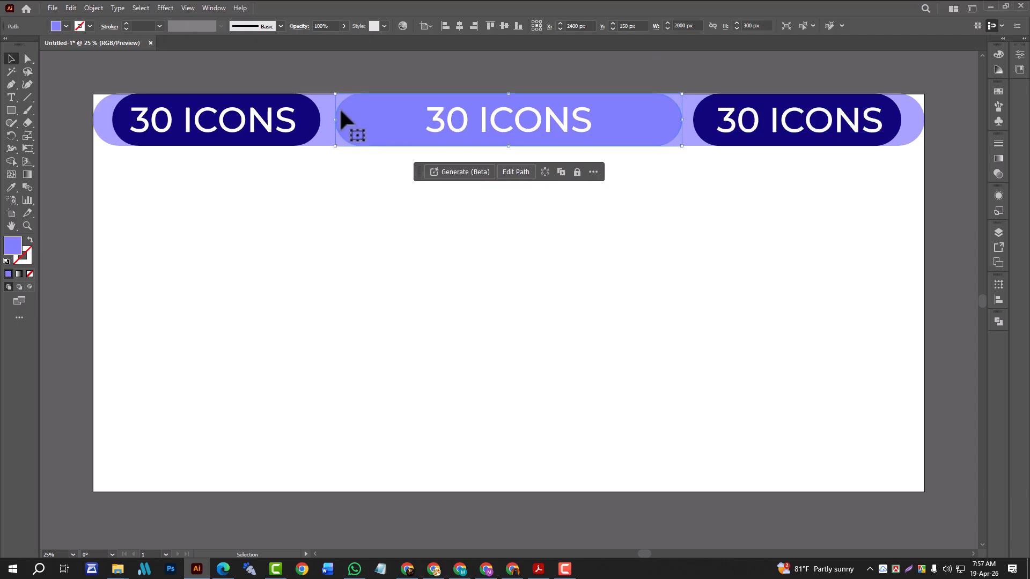
click(28, 59)
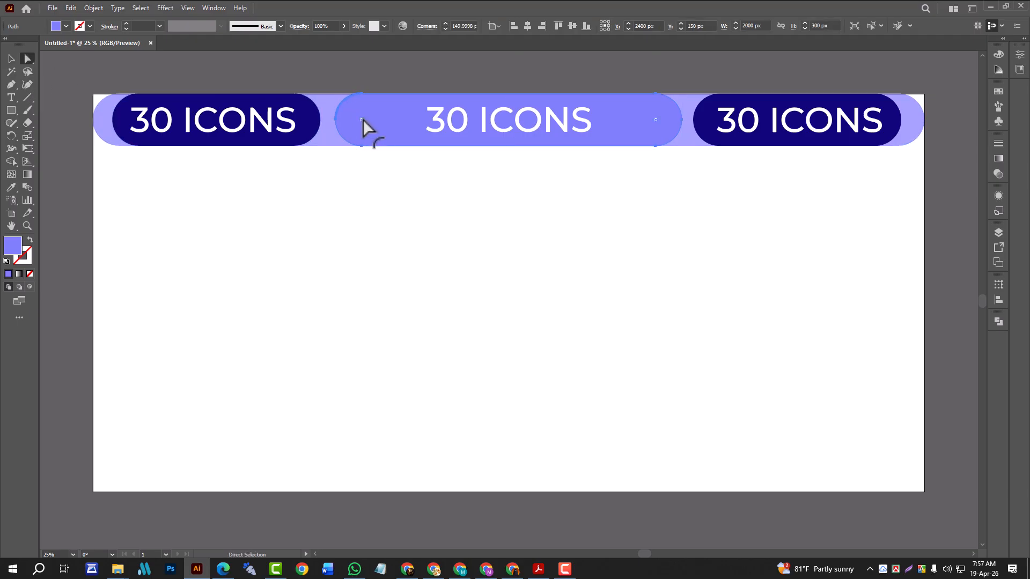
mouse_move(360, 122)
mouse_down()
mouse_move(346, 108)
mouse_move(356, 123)
mouse_up()
key(ctrl+z)
drag(361, 121, 378, 139)
key(ctrl+z)
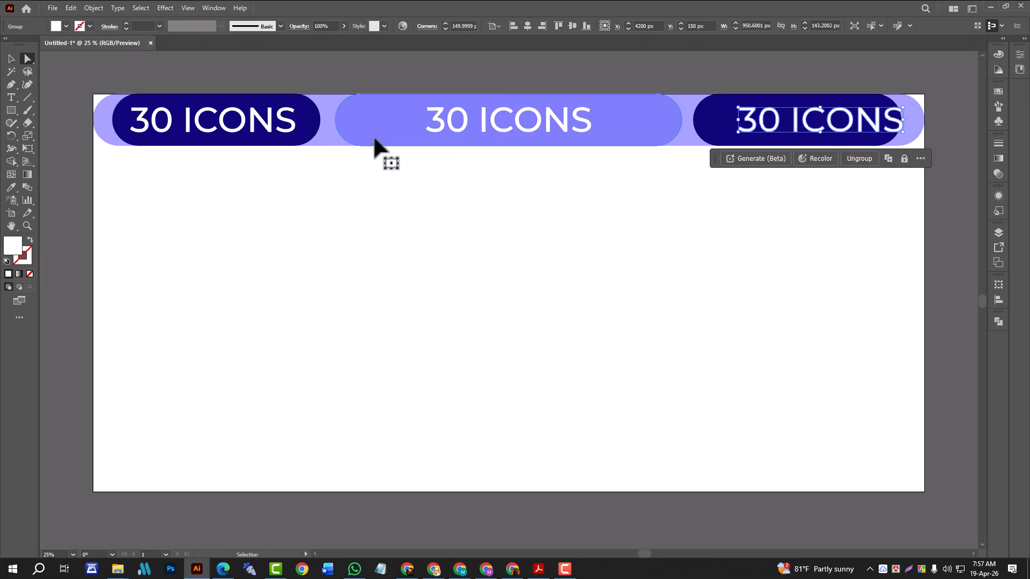
Reduce the corner radius of the purple-blue middle banner shape to about 41 px
click(11, 58)
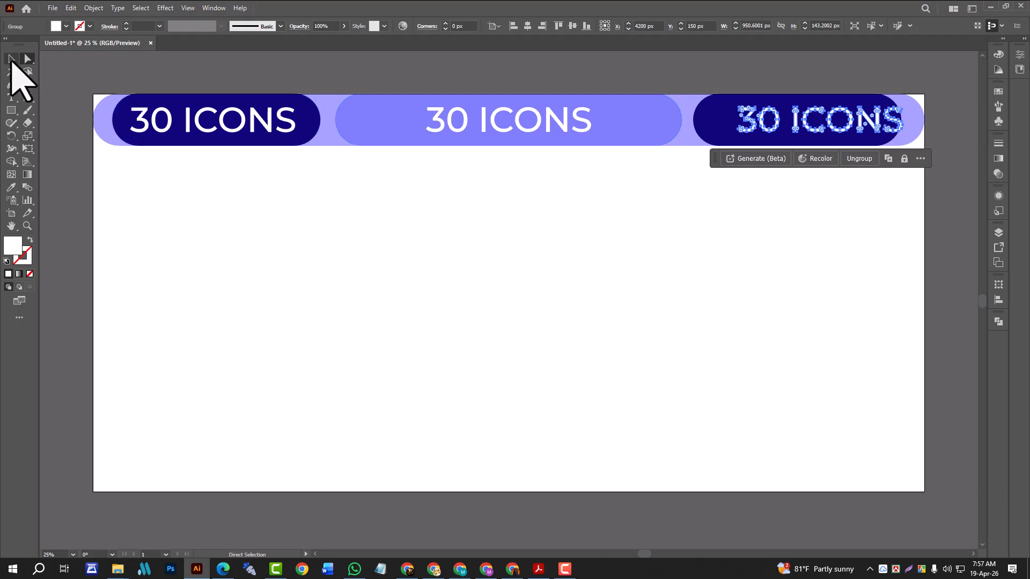
click(327, 282)
click(396, 138)
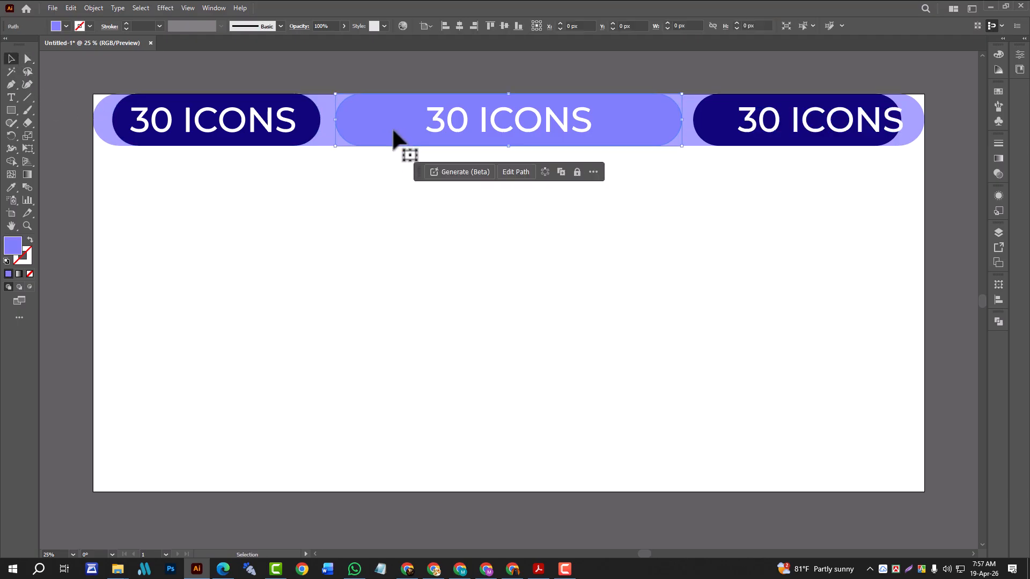
click(28, 58)
mouse_move(361, 120)
mouse_down()
mouse_move(318, 101)
mouse_move(346, 127)
mouse_move(333, 111)
mouse_move(345, 113)
mouse_up()
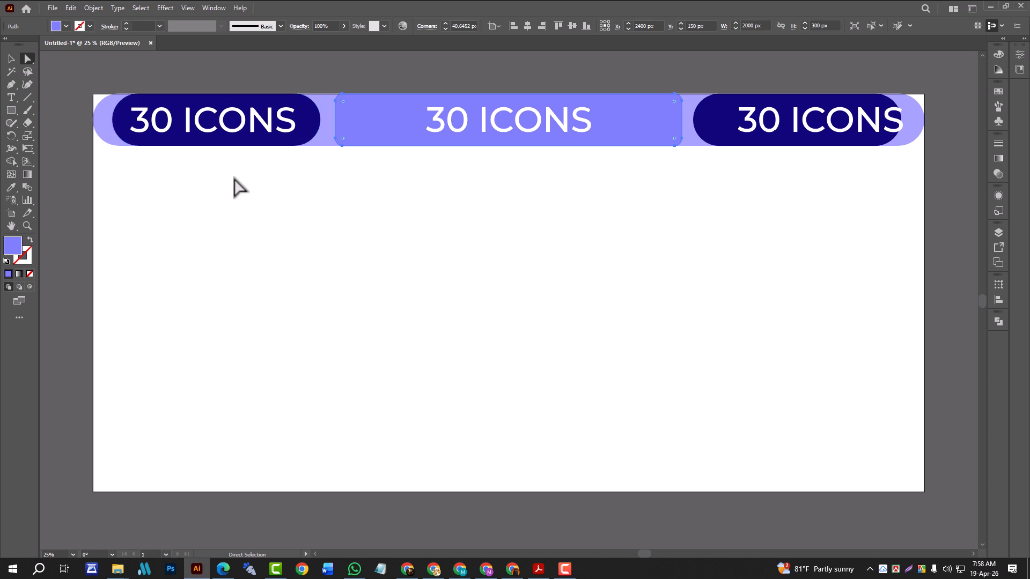
Delete all banner shapes and texts so the artboard is empty
drag(194, 194, 849, 81)
key(Delete)
drag(83, 220, 184, 92)
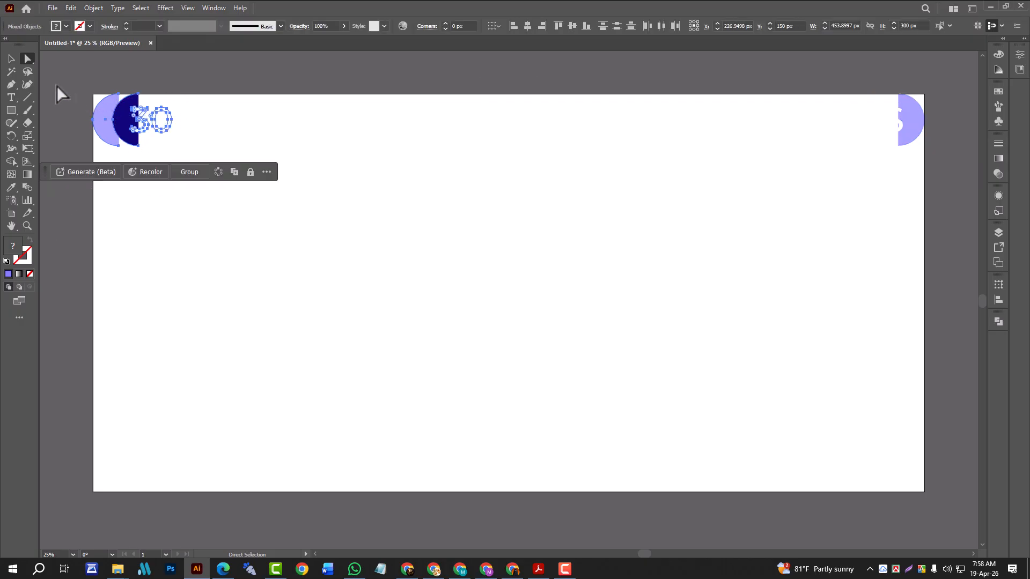
key(Delete)
click(11, 58)
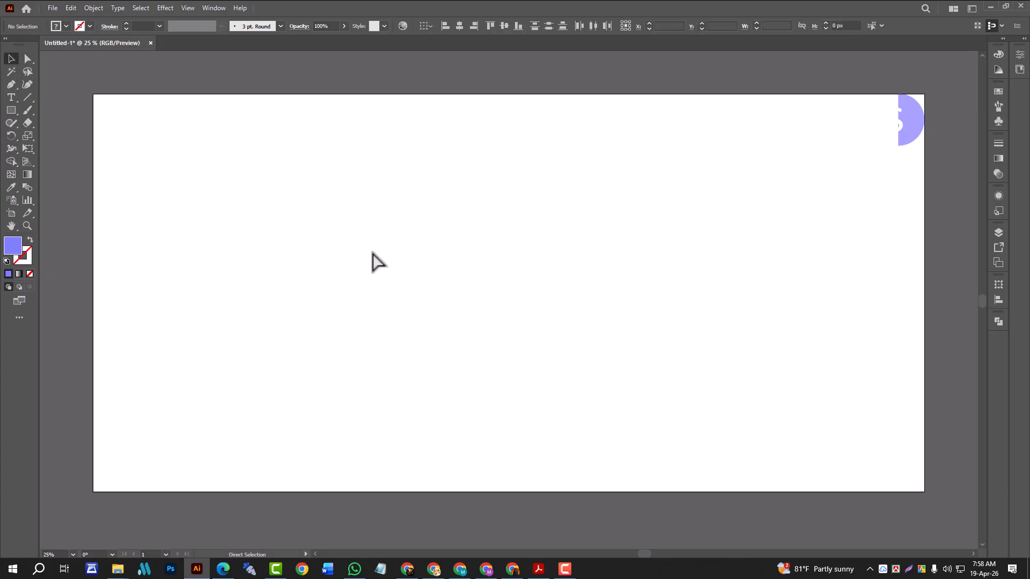
key(ctrl+a)
key(Delete)
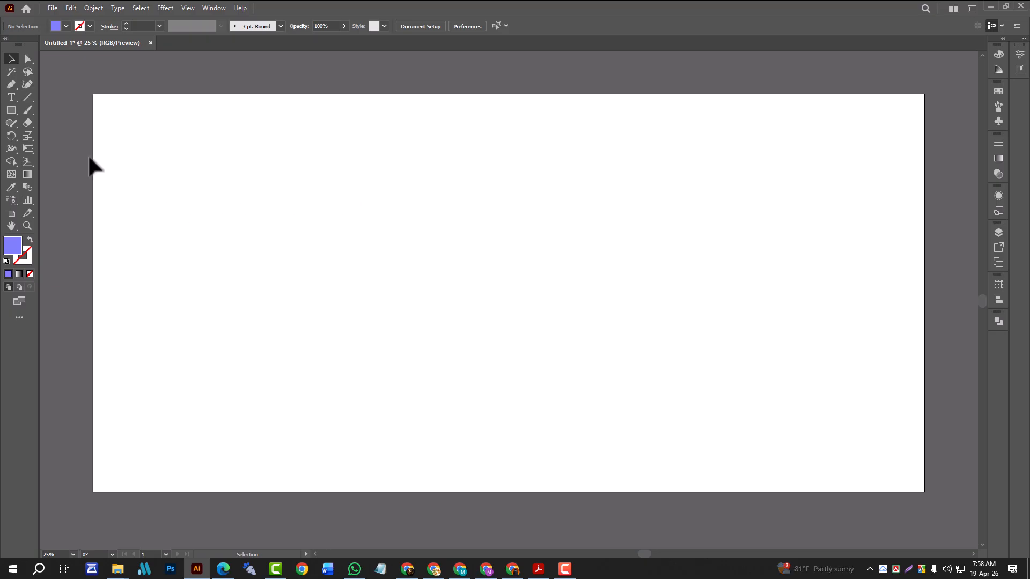
Create a purple-blue rectangle 1000 px wide and 2300 px high with the Rectangle tool
click(11, 111)
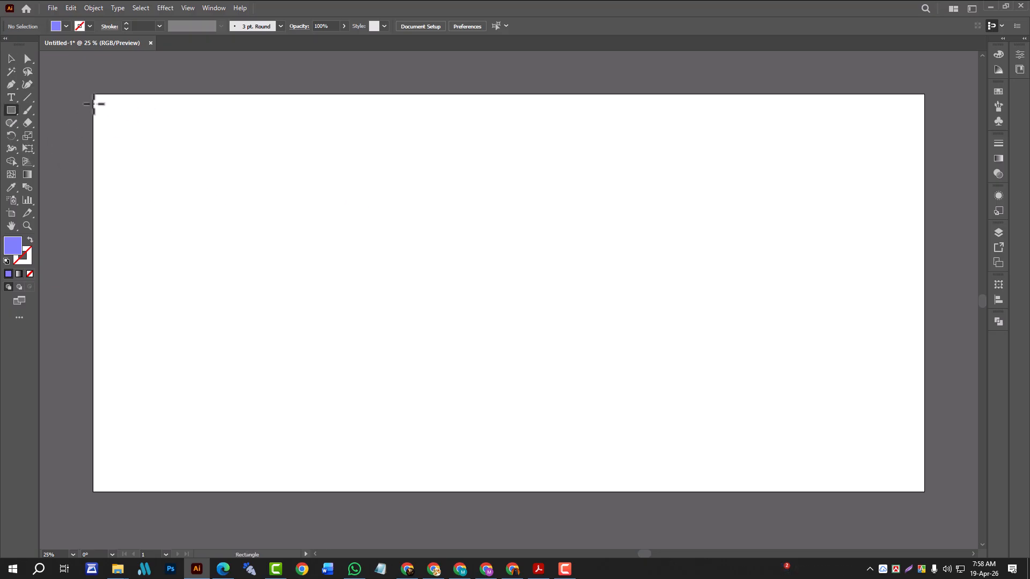
right_click(14, 111)
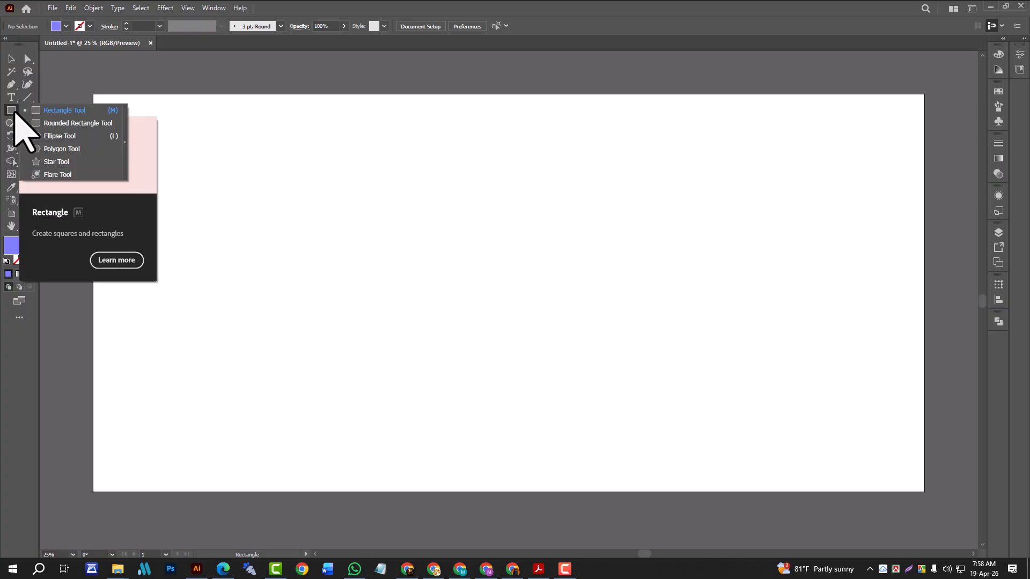
click(81, 114)
click(208, 138)
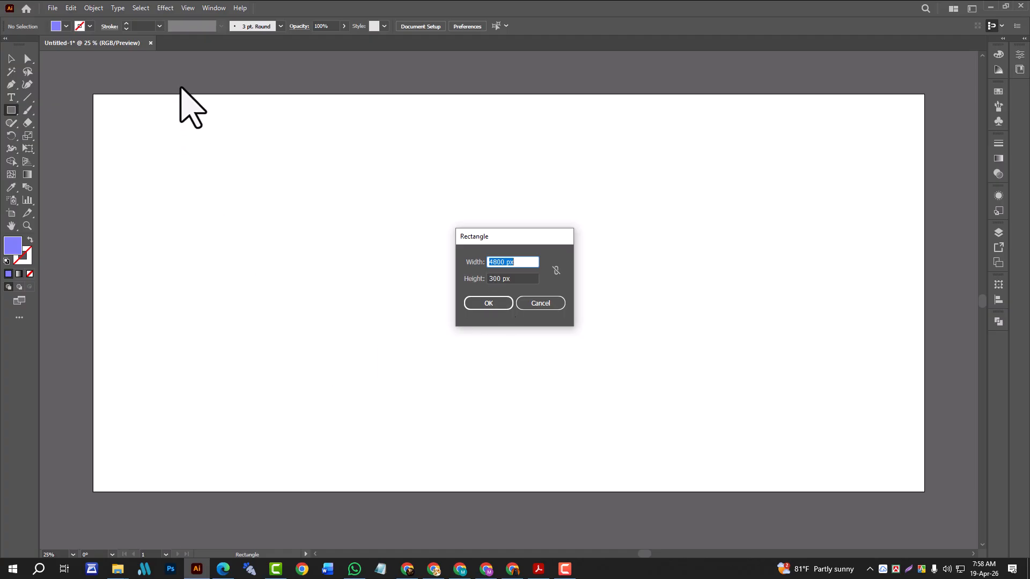
click(492, 278)
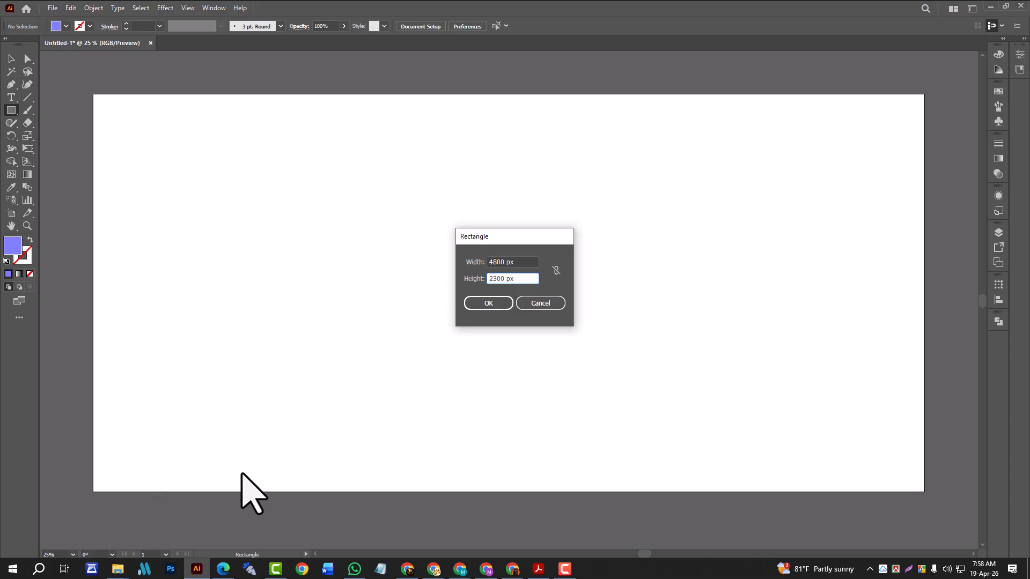
click(497, 262)
key(BackSpace)
key(BackSpace)
text(10)
key(Return)
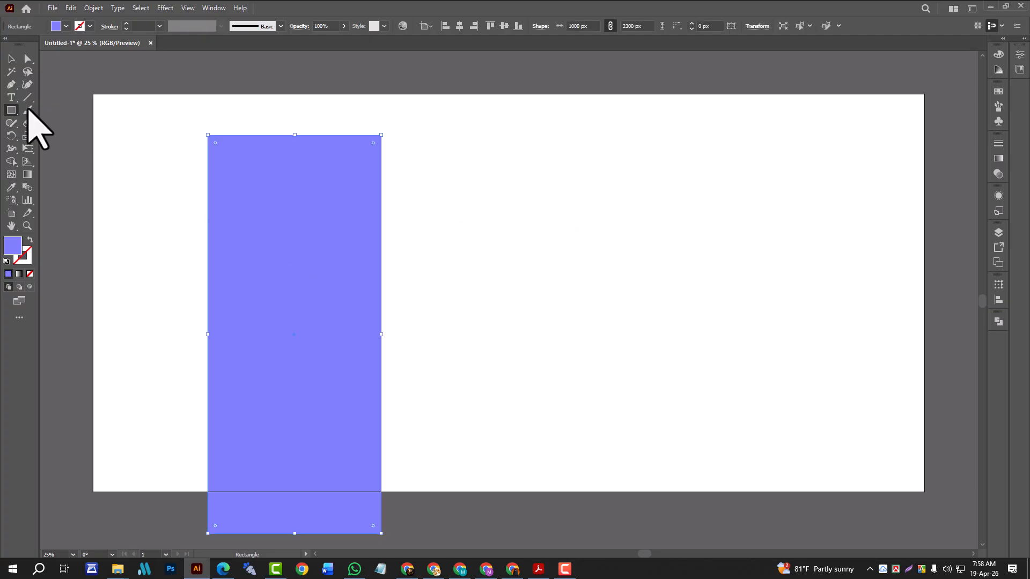
Align the tall rectangle to the artboard's left and top edges
click(12, 59)
click(445, 25)
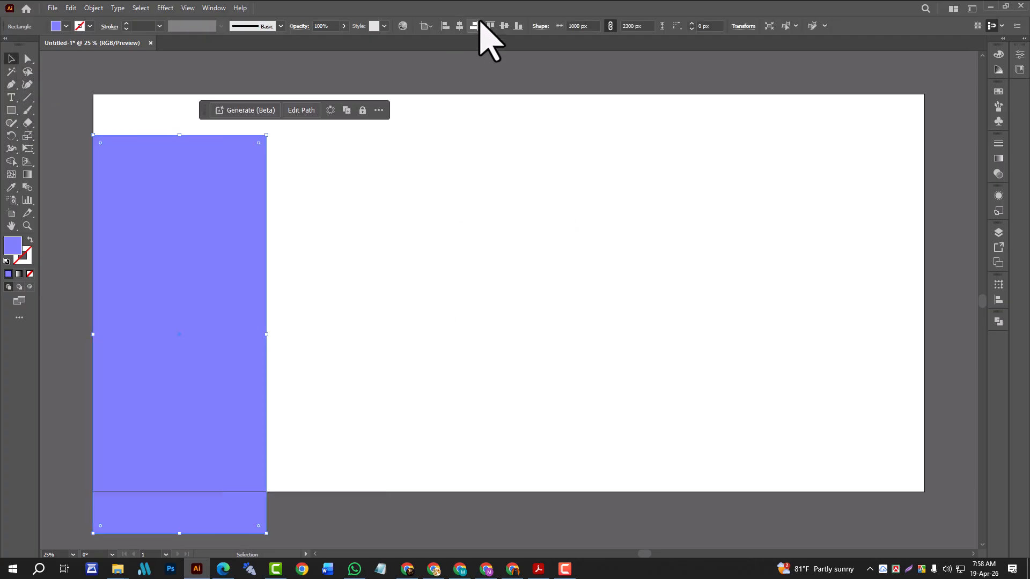
click(489, 26)
click(480, 197)
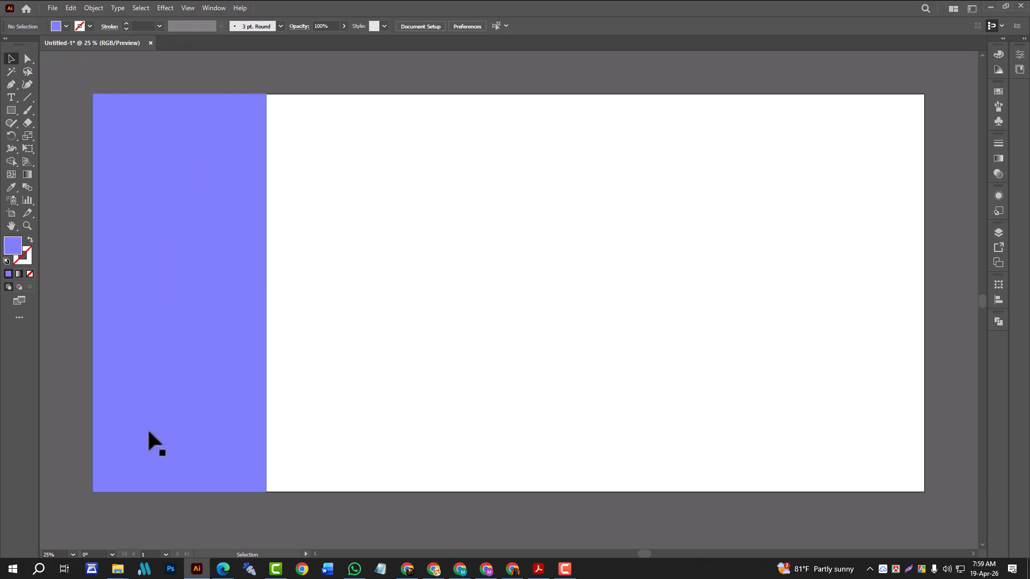
Create a second rectangle 800 px wide and 200 px high on the empty area beside the purple-blue column
click(11, 113)
click(65, 111)
click(363, 220)
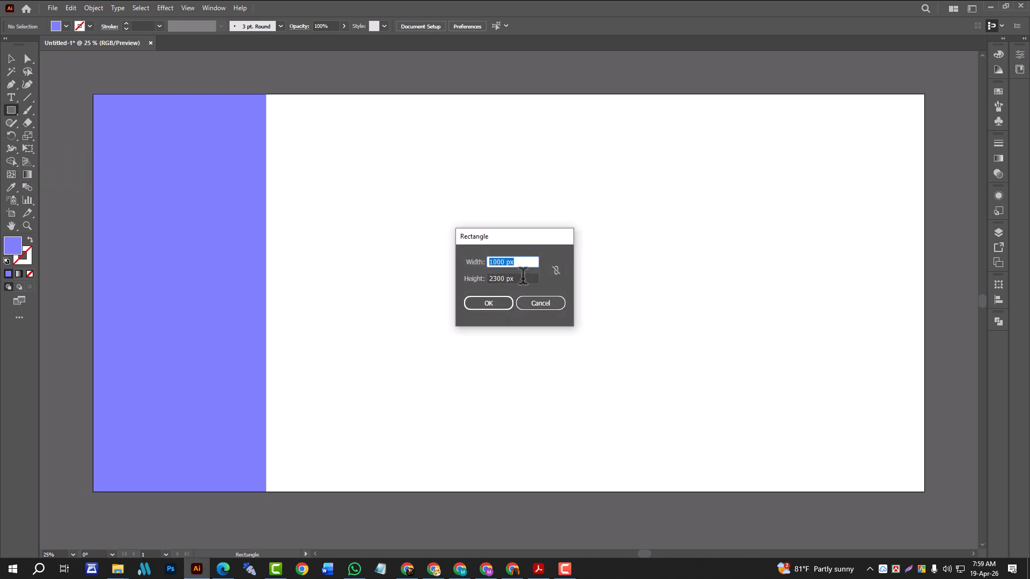
click(496, 262)
key(BackSpace)
text(8)
click(496, 278)
key(BackSpace)
key(BackSpace)
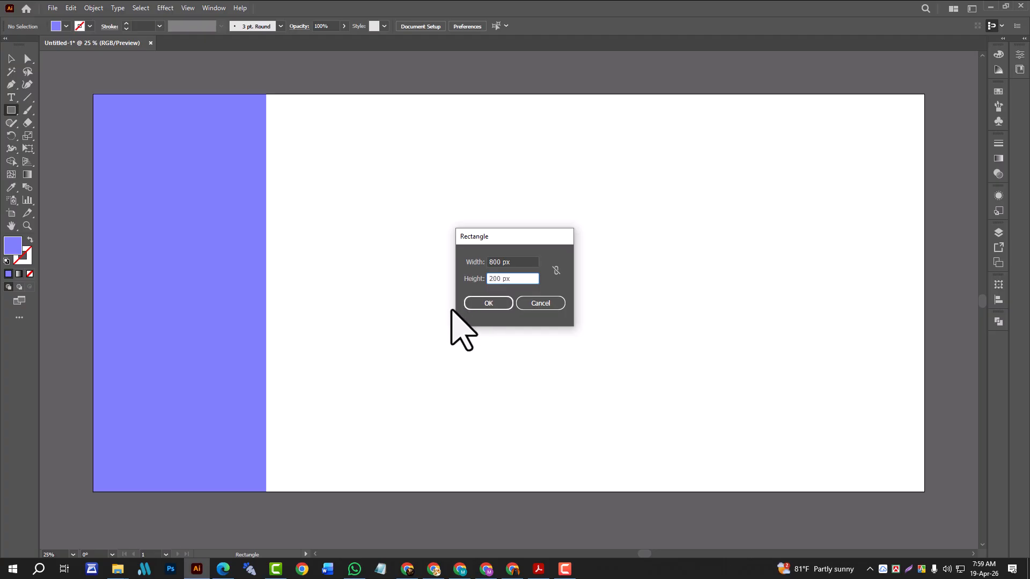
key(Return)
Fill the 800 × 200 px rectangle with pink-purple D47FF7
click(12, 60)
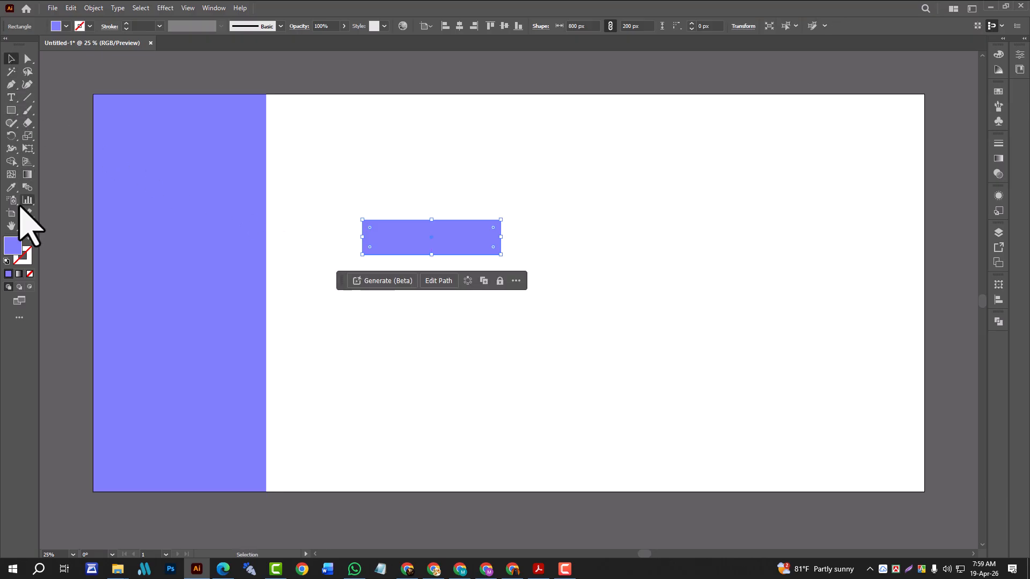
double_click(13, 246)
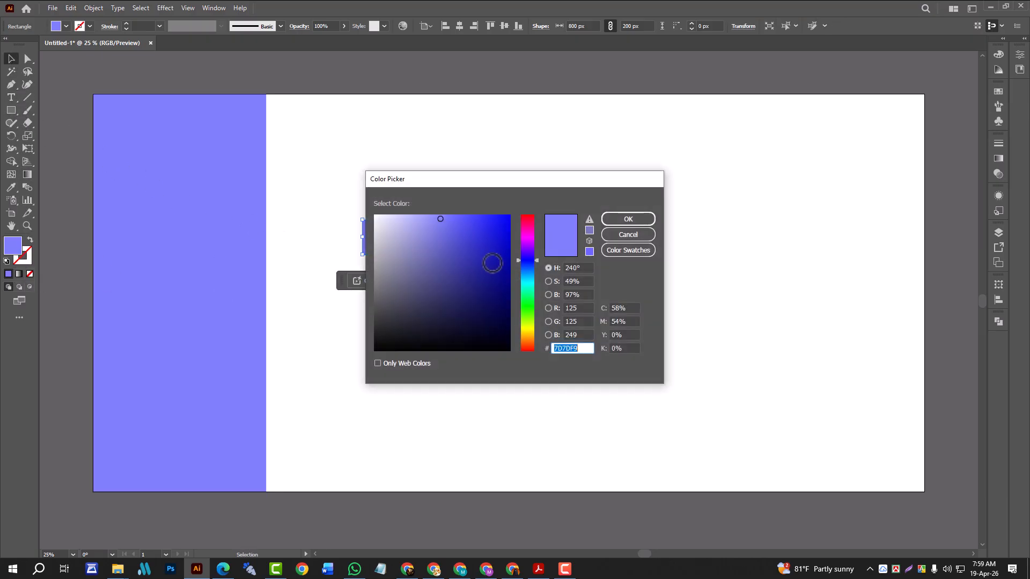
click(528, 244)
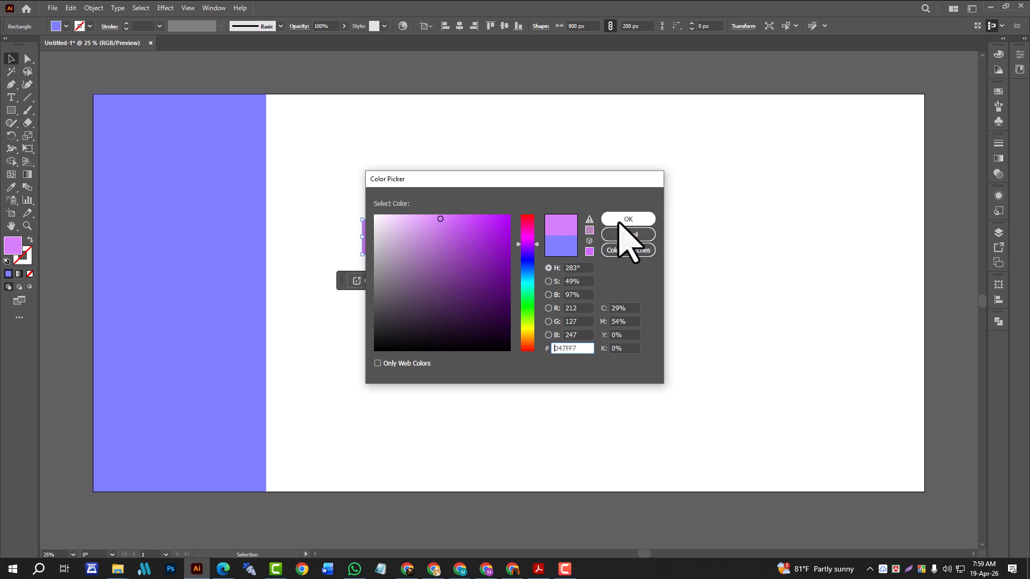
click(622, 220)
Round the pink-purple rectangle's corners fully and place it and a copy, one above the other, in the lower part of the purple-blue column
click(463, 256)
drag(450, 250, 204, 392)
click(309, 446)
click(220, 477)
drag(237, 457, 201, 467)
click(316, 418)
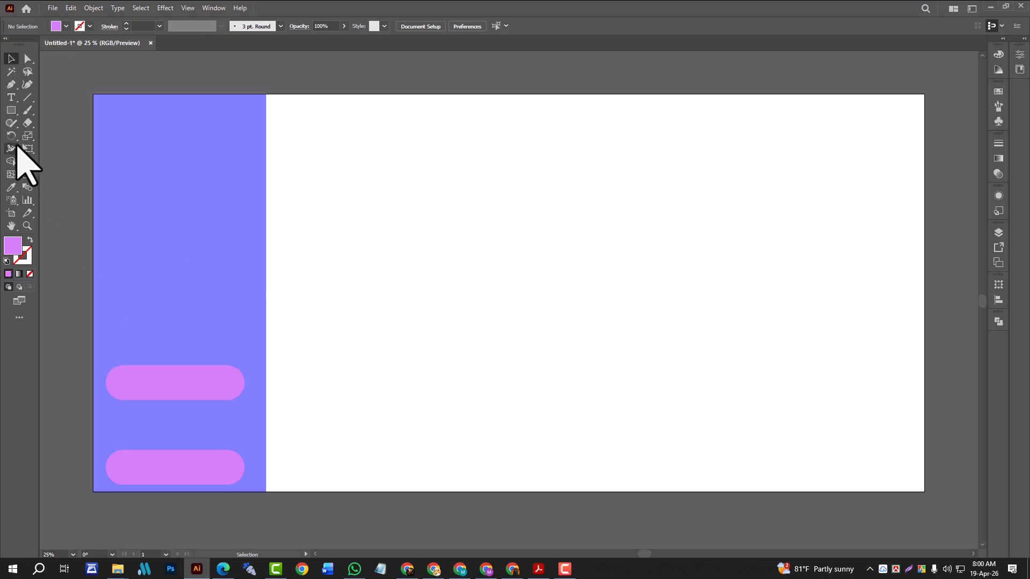
Draw a square about 502 px on the empty white area beside the purple-blue column
right_click(16, 110)
click(56, 111)
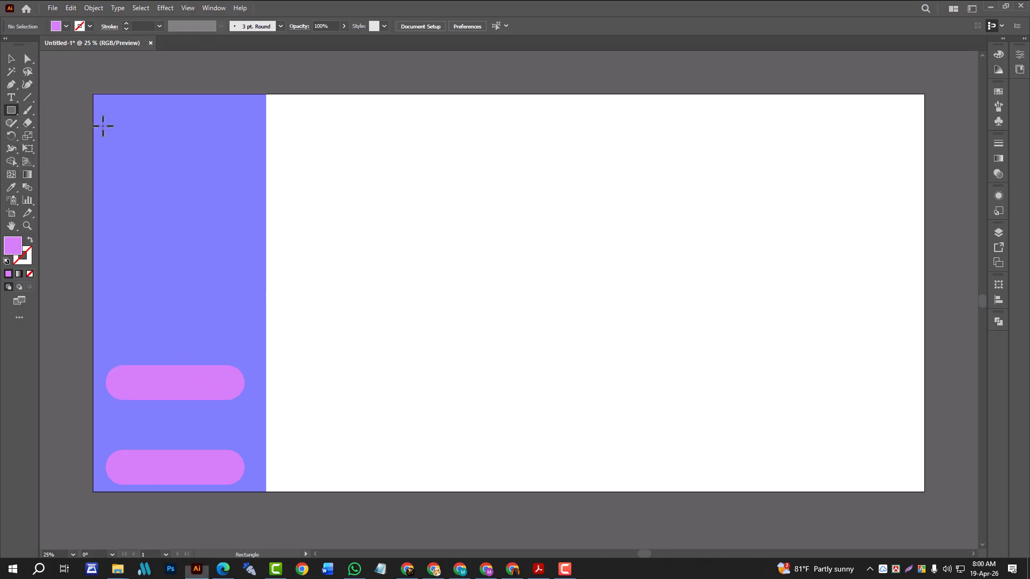
drag(394, 233, 481, 320)
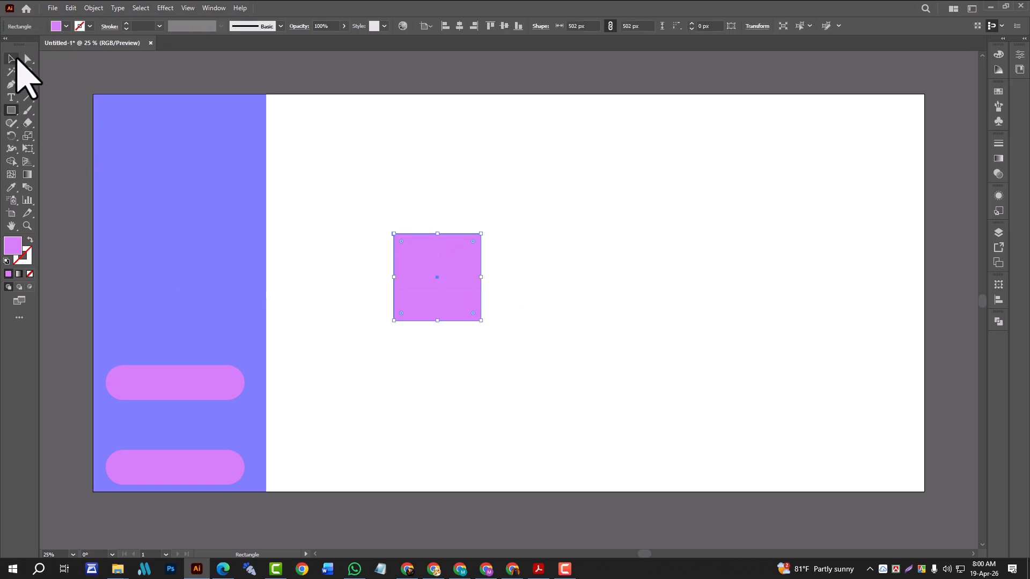
click(15, 60)
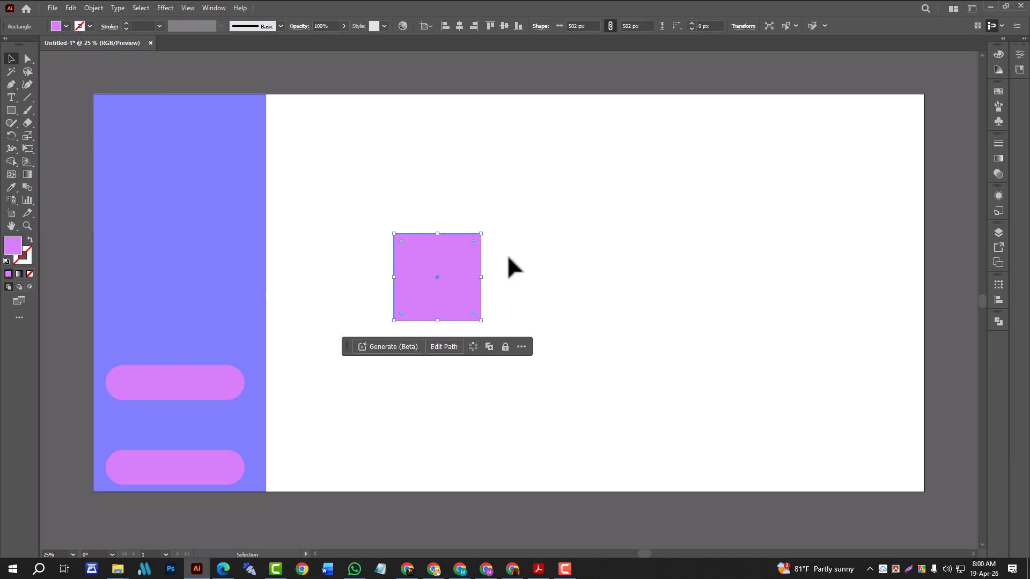
click(554, 249)
Place a copy of the square beside it and round the copy's corners fully into a circle
click(447, 300)
drag(447, 300, 576, 307)
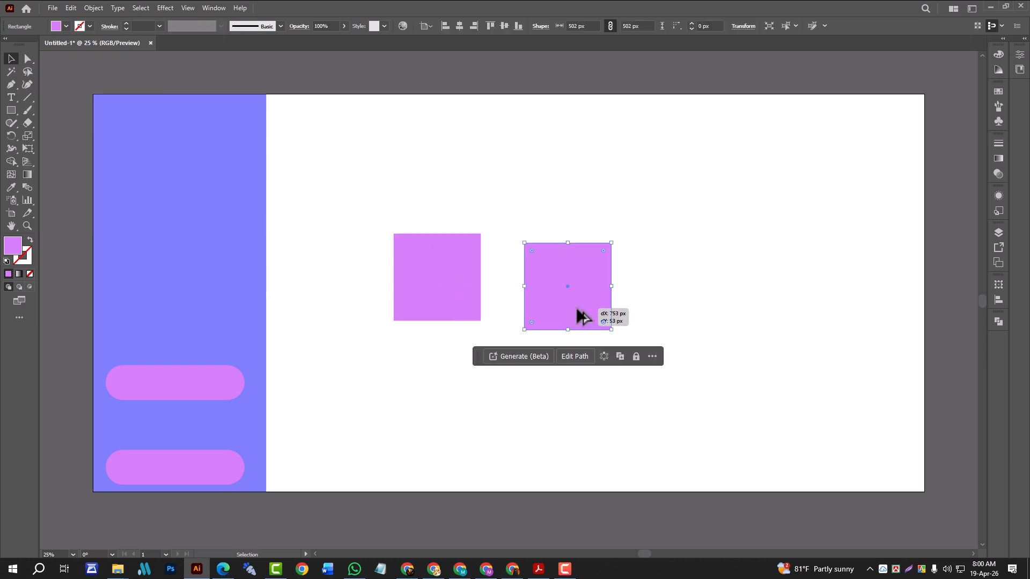
drag(601, 249, 562, 289)
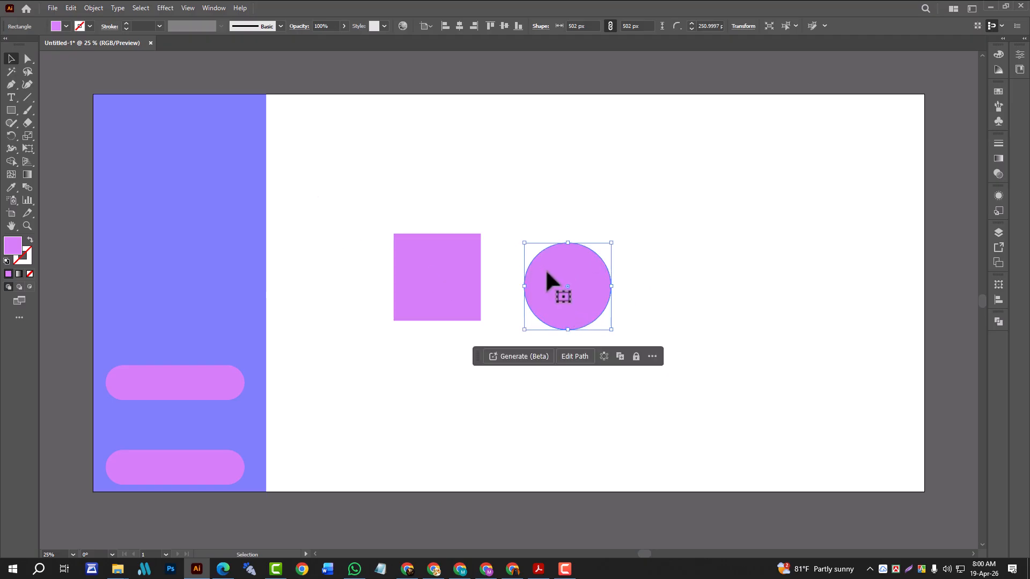
double_click(558, 301)
click(615, 228)
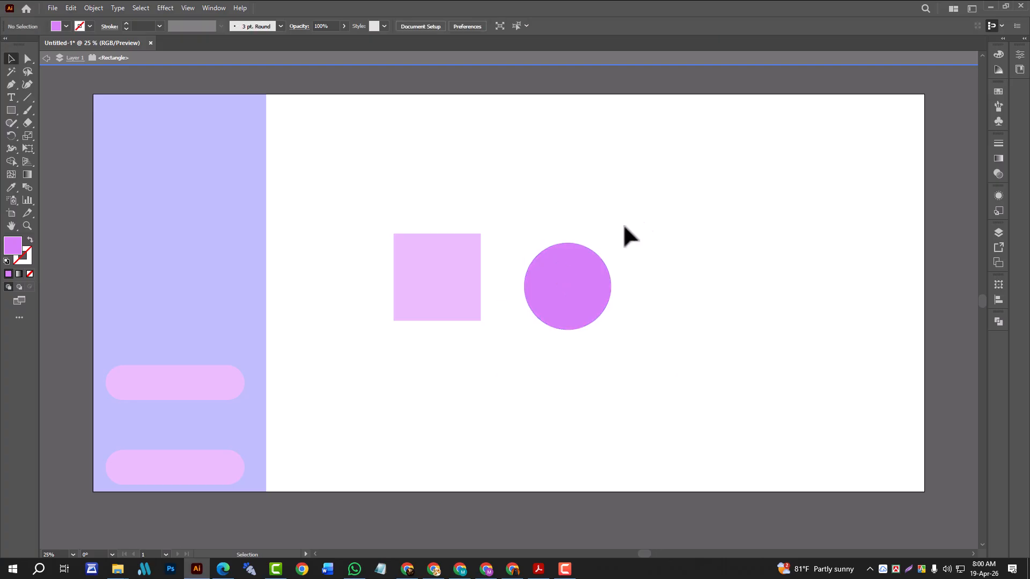
double_click(723, 227)
Fill the circle with a fully saturated, bright violet
click(558, 281)
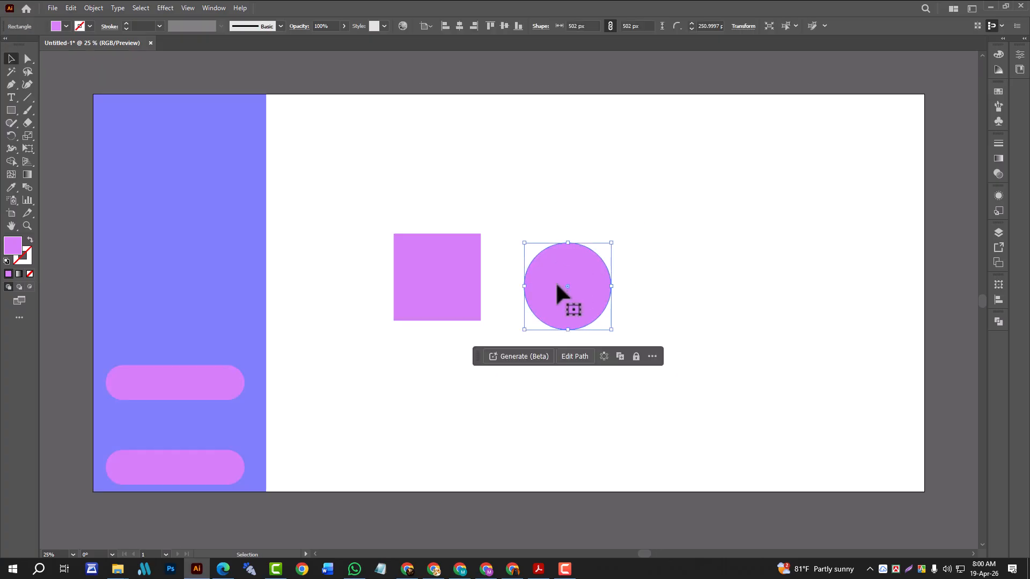
double_click(15, 247)
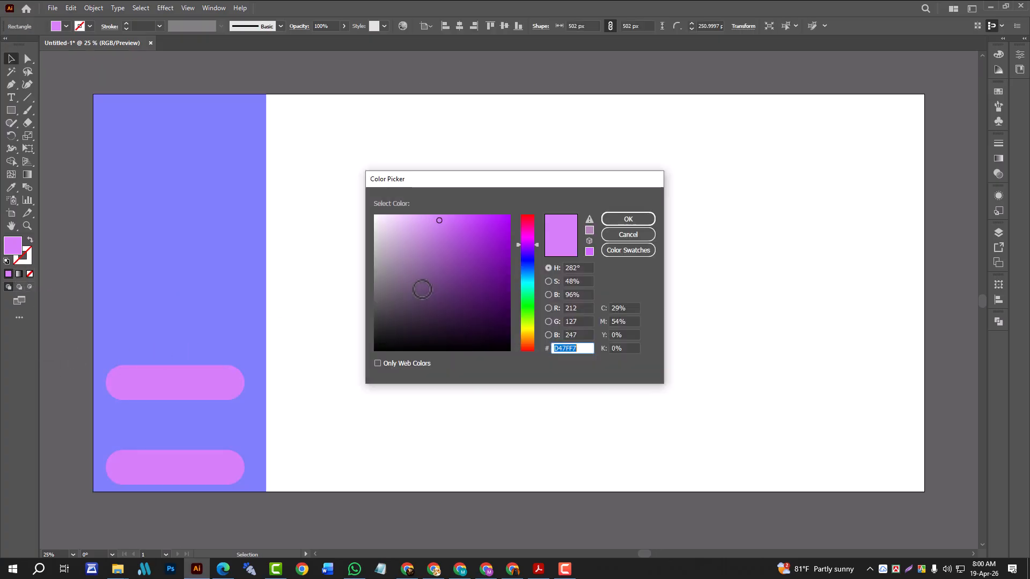
drag(487, 262, 527, 203)
click(613, 221)
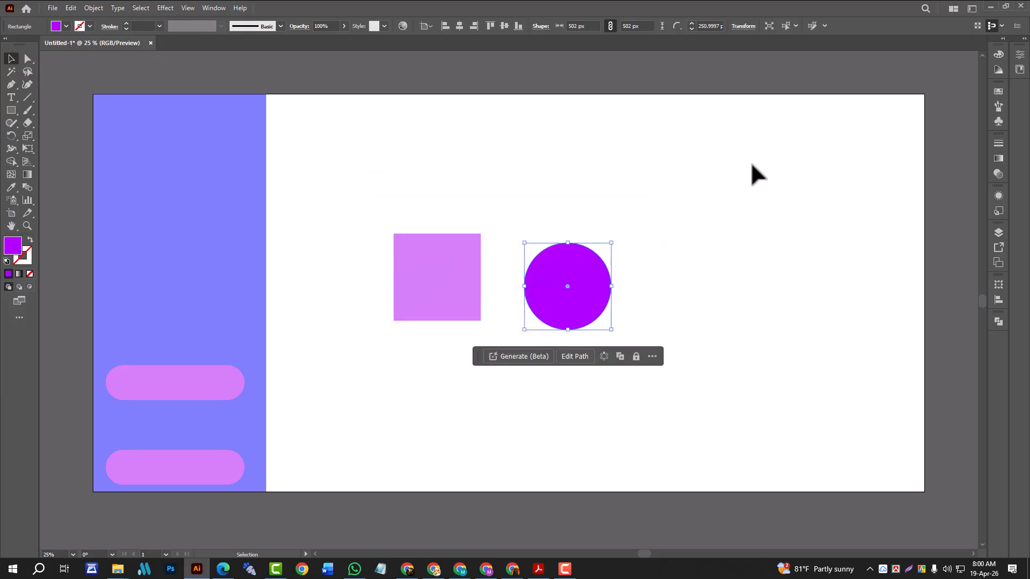
click(751, 164)
Move the violet circle onto the square and align their centers horizontally
drag(555, 291, 421, 297)
click(482, 255)
drag(484, 311, 484, 313)
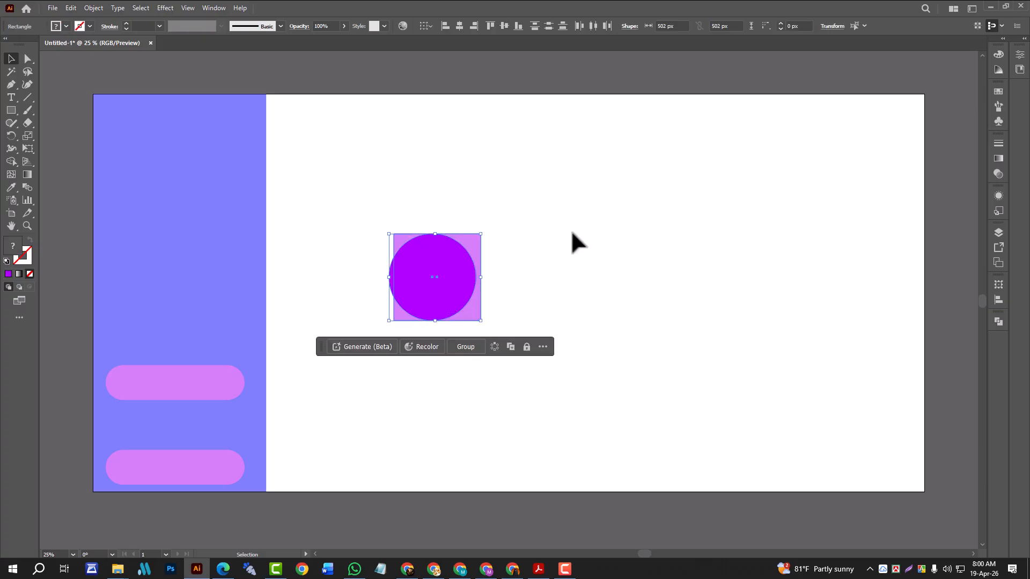
click(459, 25)
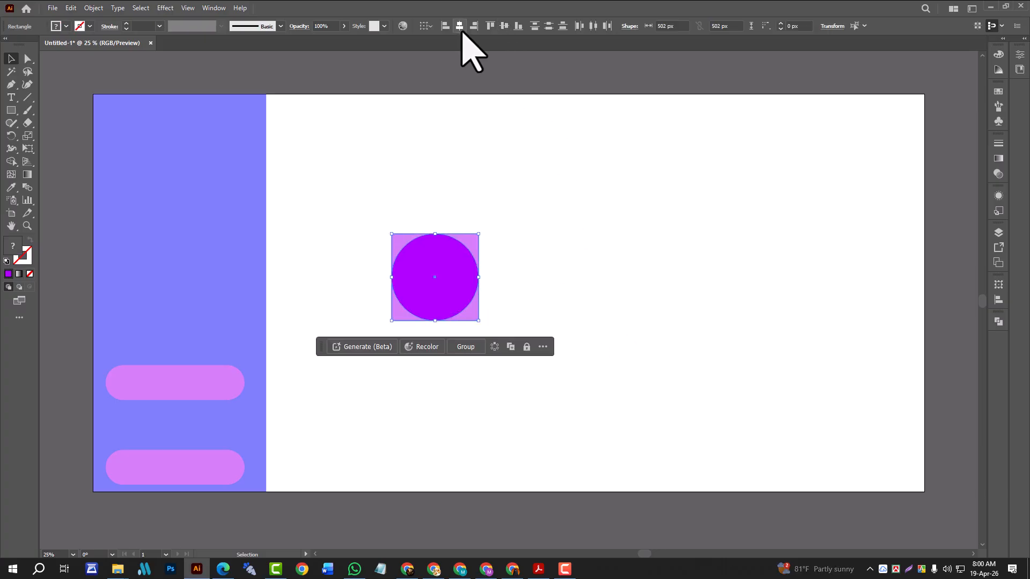
click(585, 228)
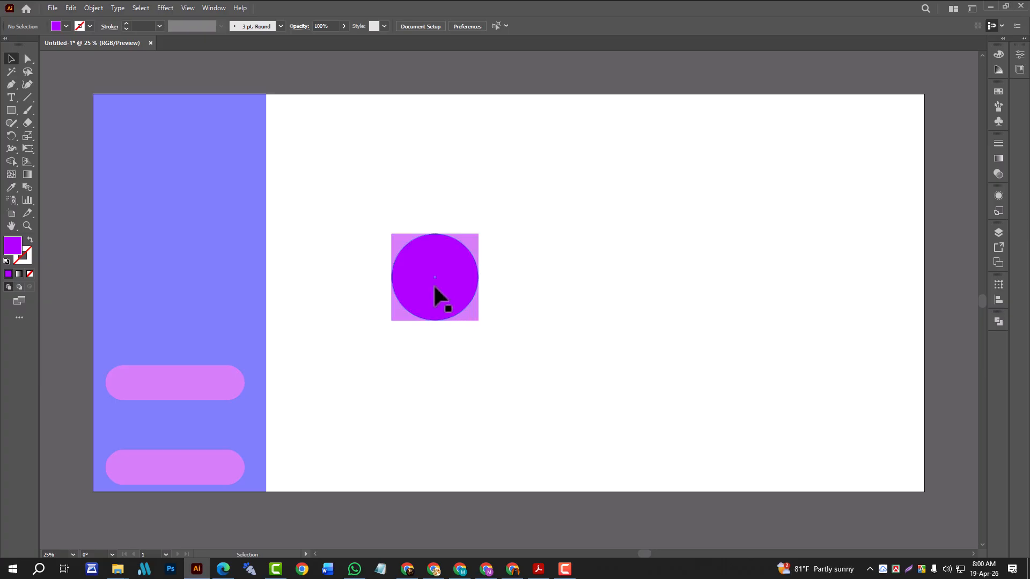
Enlarge the violet circle proportionally to 513 px so it slightly overlaps the square's edges
click(451, 268)
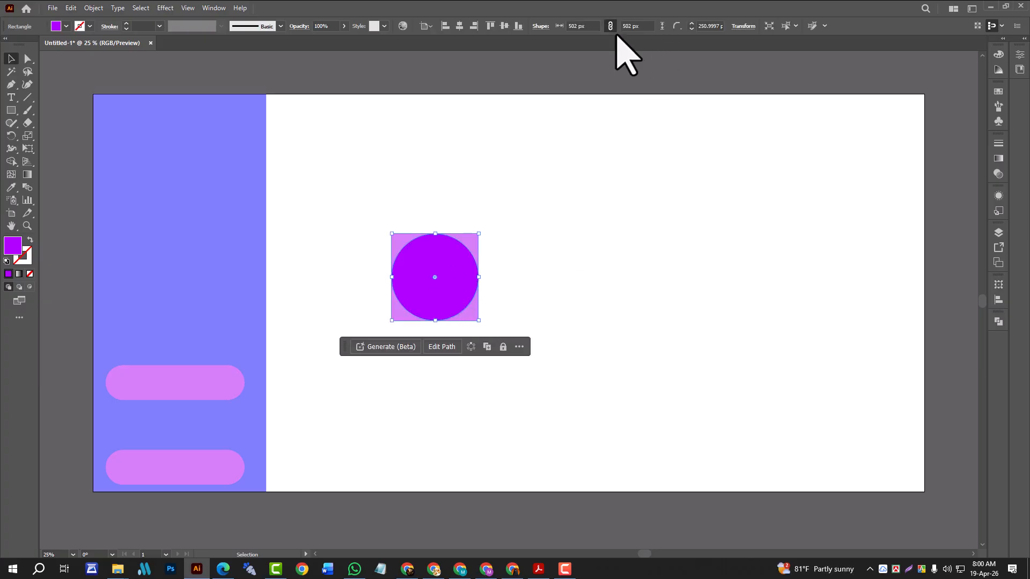
double_click(631, 26)
text(510)
key(Return)
click(638, 210)
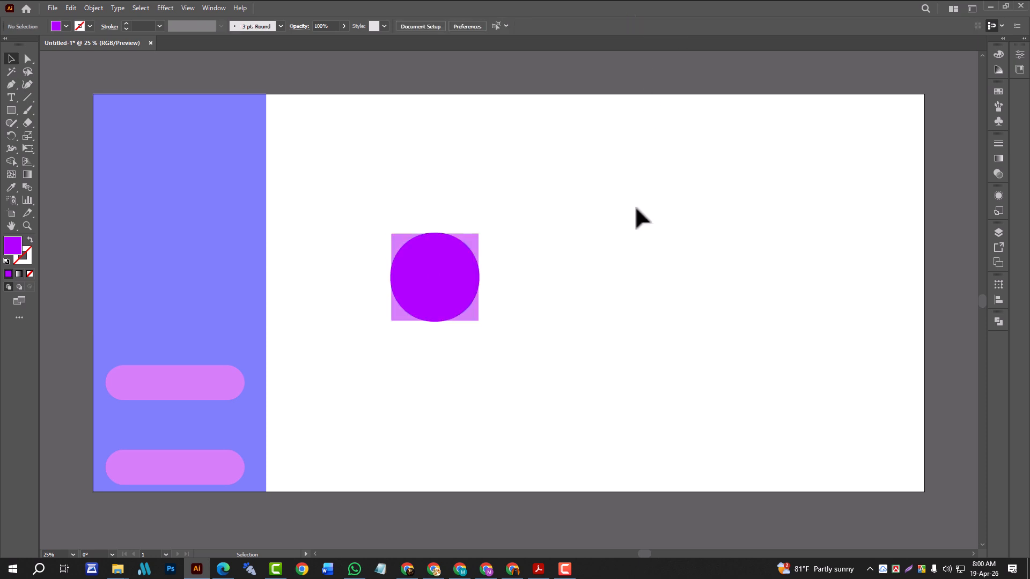
Divide the overlapping circle and square with the Pathfinder's Divide operation
drag(372, 217, 486, 351)
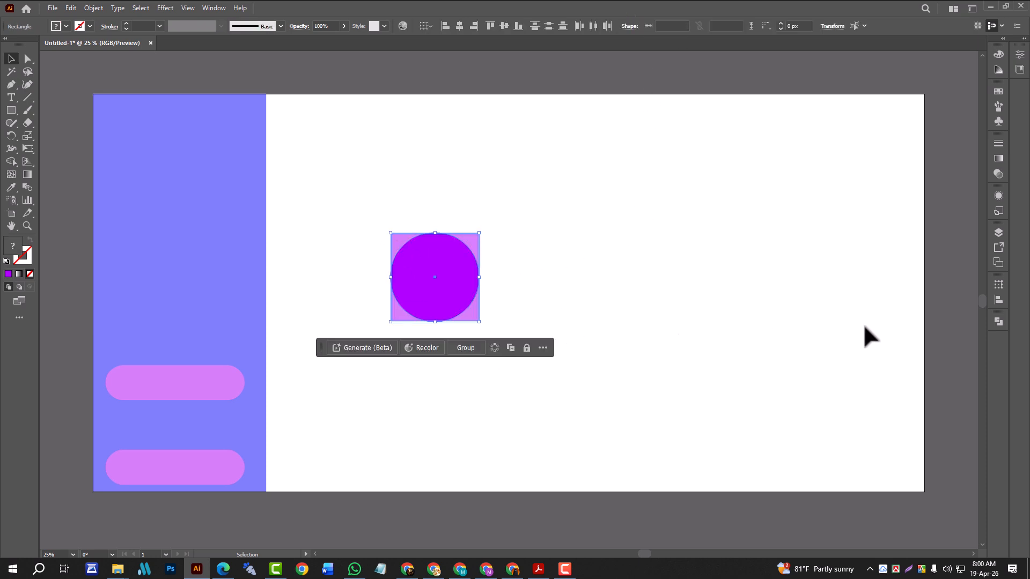
click(993, 322)
click(875, 373)
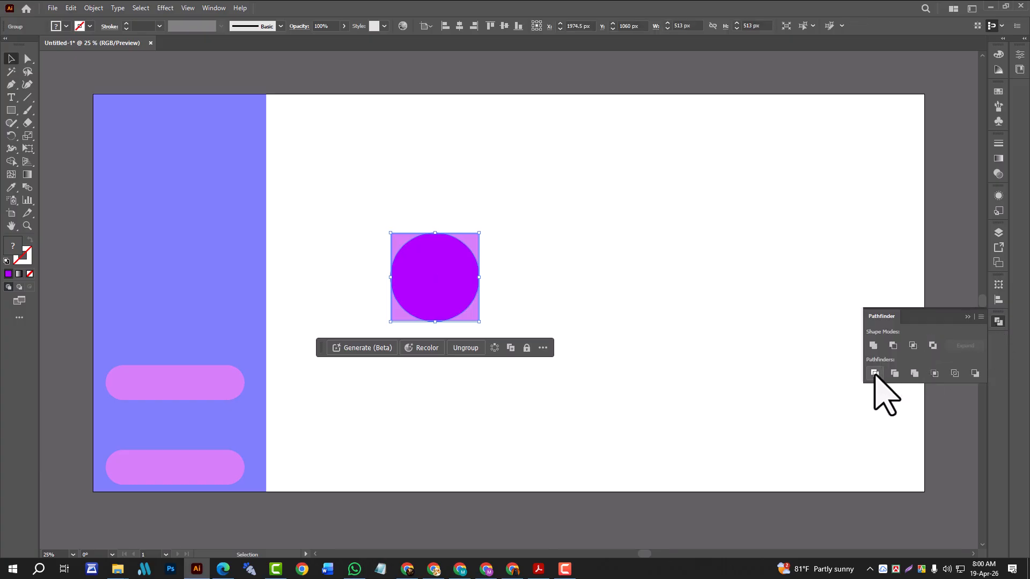
click(579, 290)
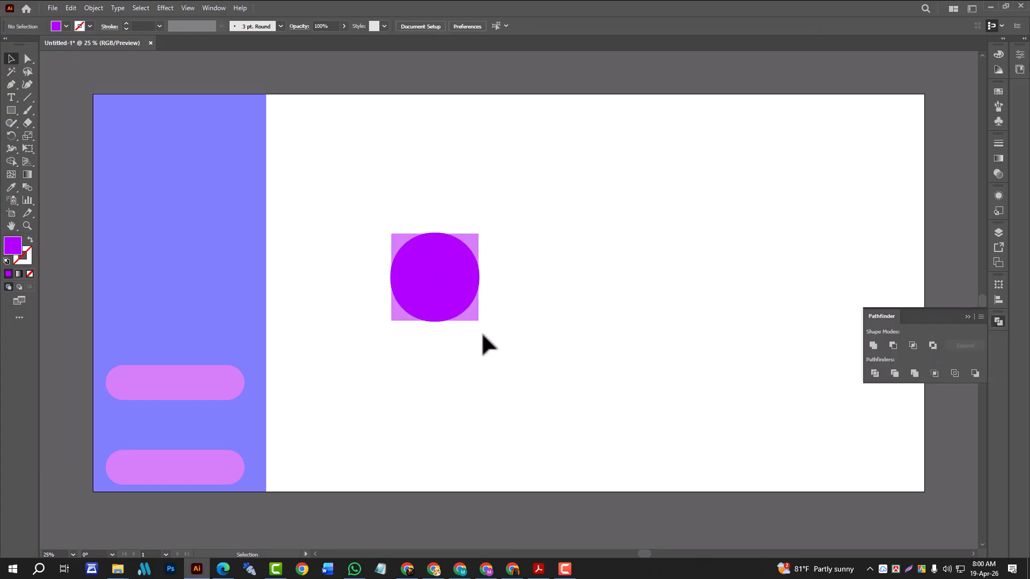
Ungroup the divided pieces and move the violet circle piece away from the square's corner pieces
click(441, 294)
click(457, 347)
drag(459, 288, 596, 251)
drag(377, 216, 478, 268)
click(483, 188)
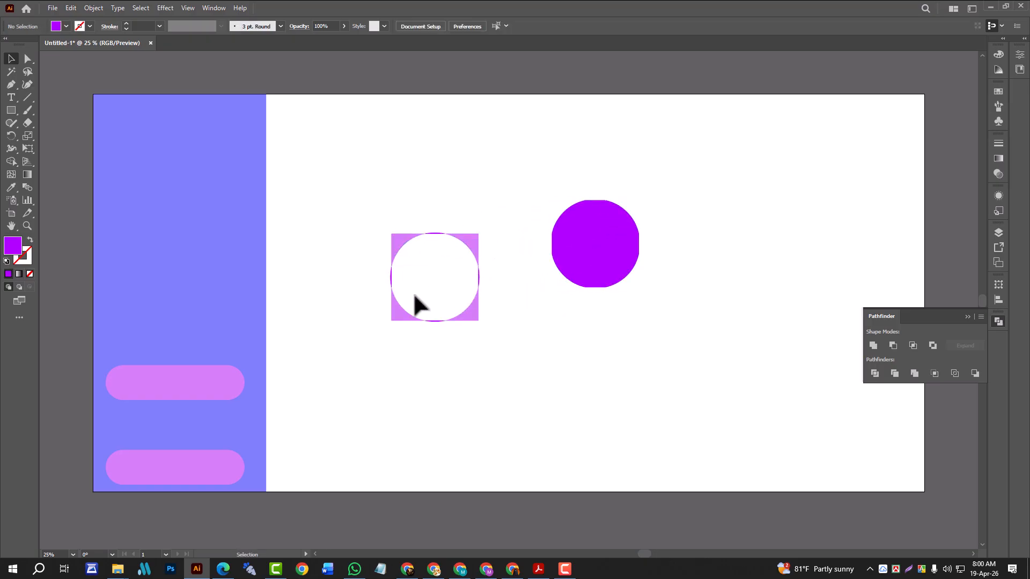
Delete the violet circle and the leftover pieces, keeping only the square's upper-left corner piece
drag(382, 277, 491, 333)
key(Delete)
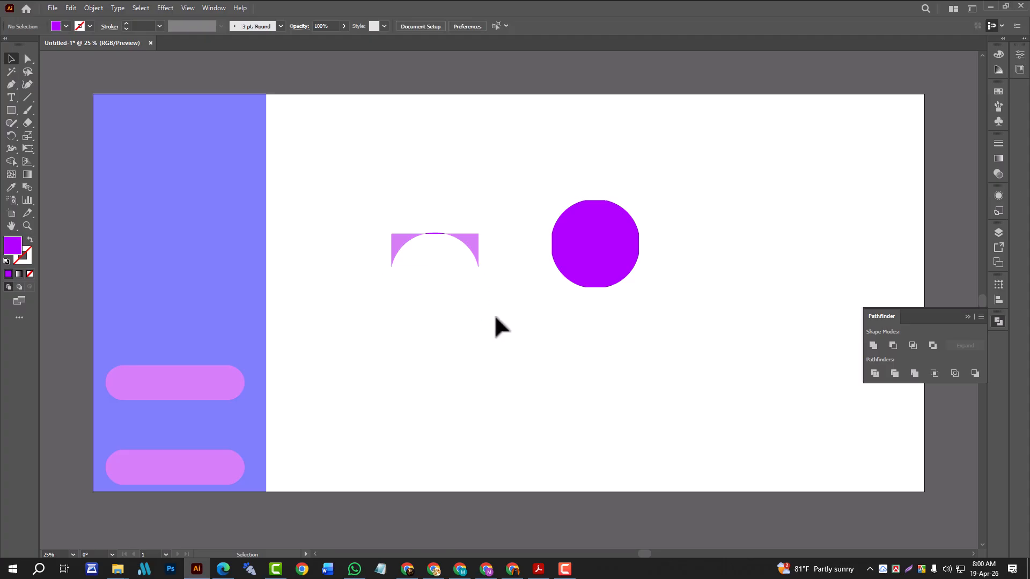
drag(453, 253, 479, 287)
key(Delete)
click(602, 246)
key(Delete)
Move the curved corner piece into the purple-blue column and align it to the artboard's left and top edges
drag(397, 236, 156, 148)
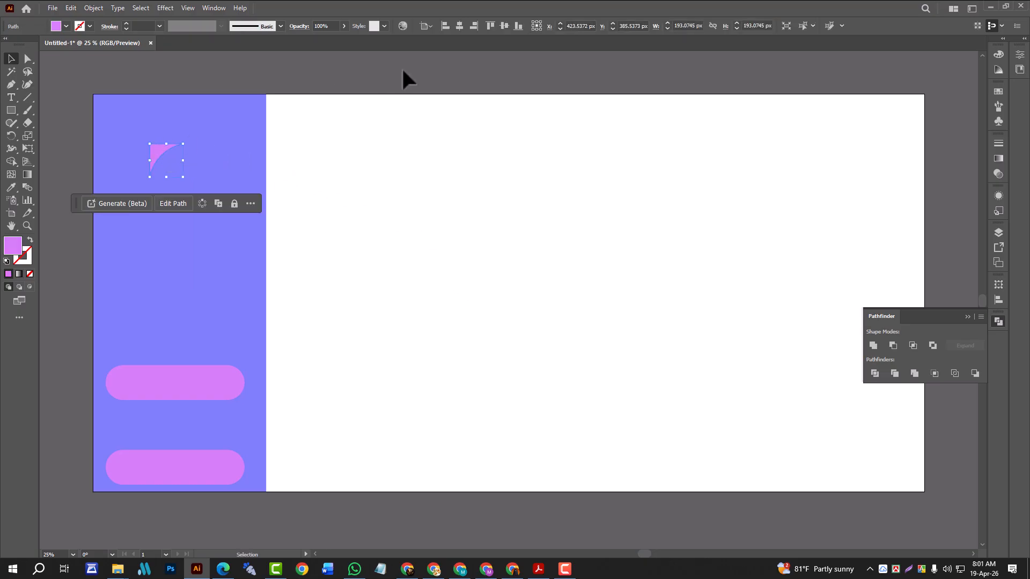
click(445, 25)
click(489, 25)
click(472, 135)
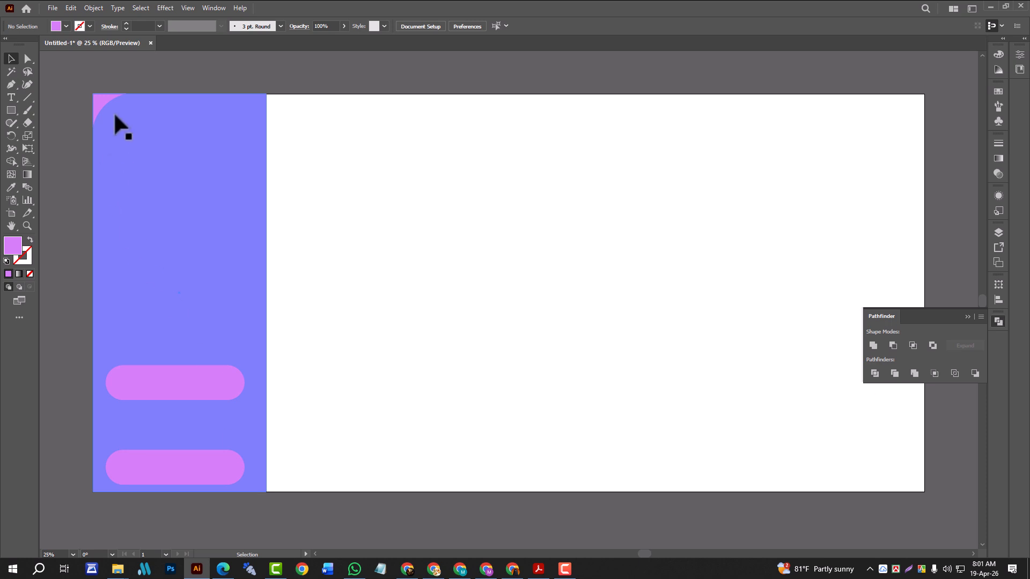
Enlarge the curved corner piece to about 387 px, turn it, and fit it into the column's upper-right corner
click(102, 101)
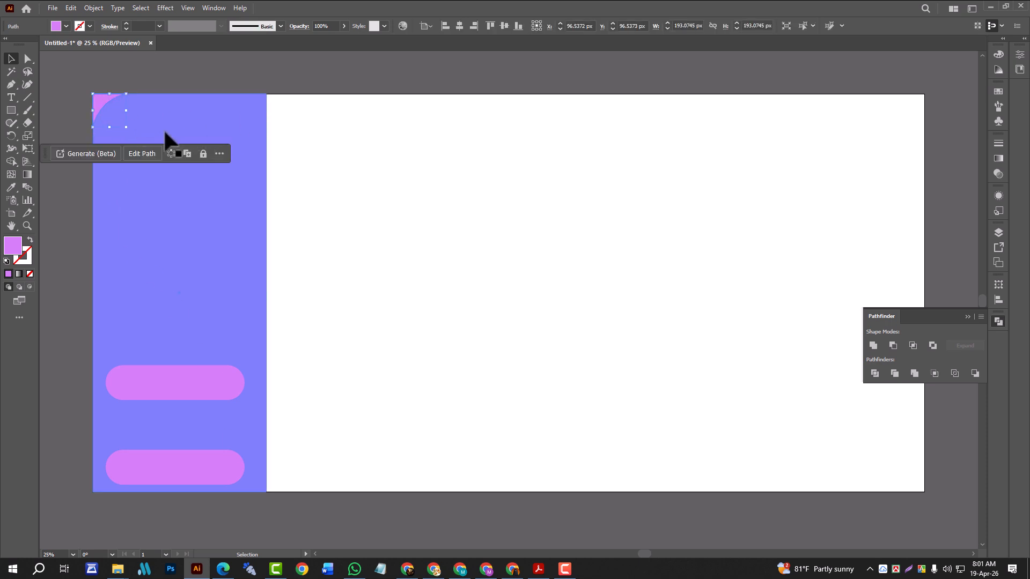
drag(126, 127, 159, 212)
drag(114, 106, 210, 194)
drag(200, 128, 255, 111)
click(348, 140)
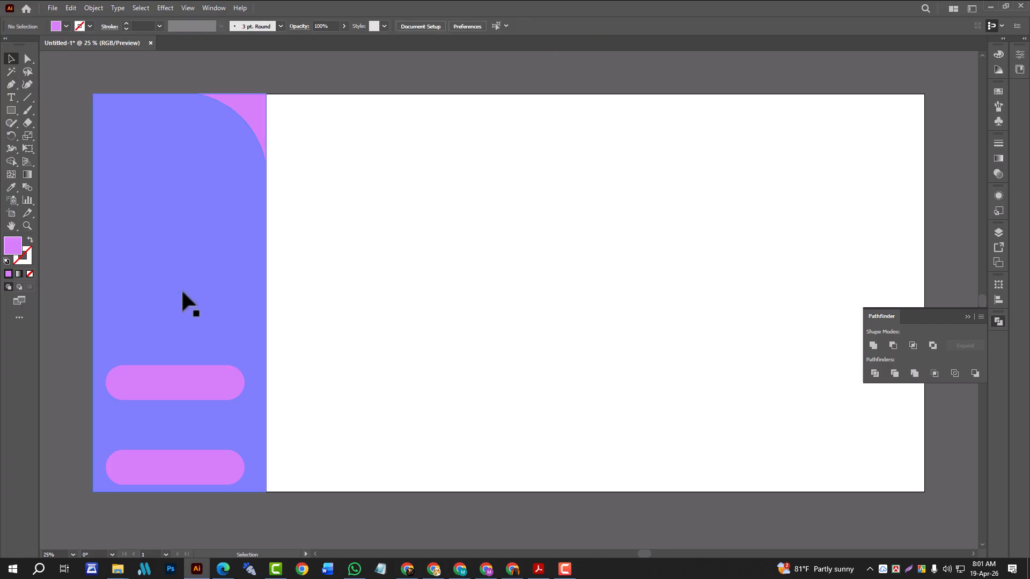
Draw a five-pointed pink-purple star about 492 px wide and 468 px high on the empty white area
click(183, 388)
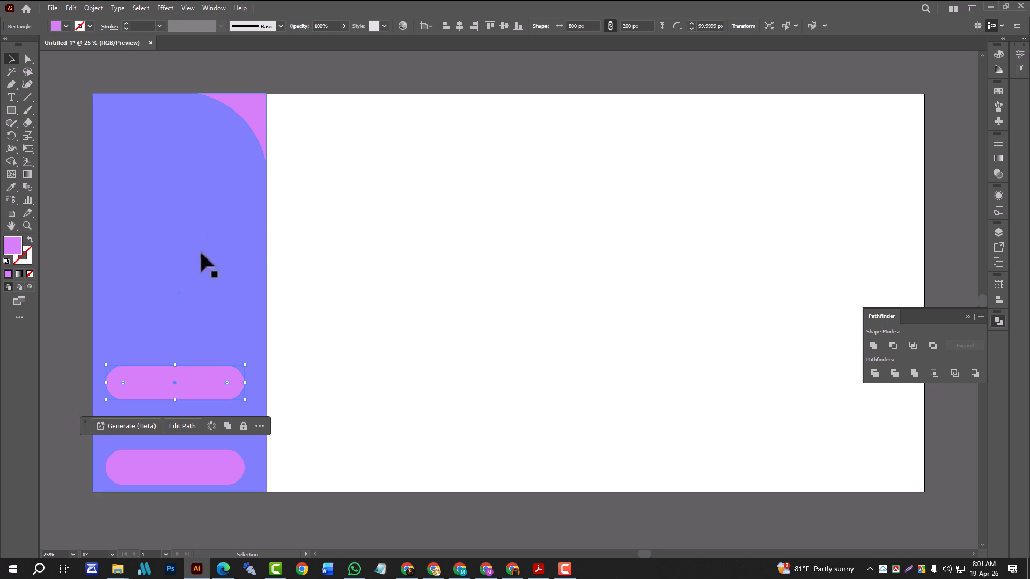
click(488, 260)
drag(11, 114, 53, 163)
drag(477, 236, 508, 270)
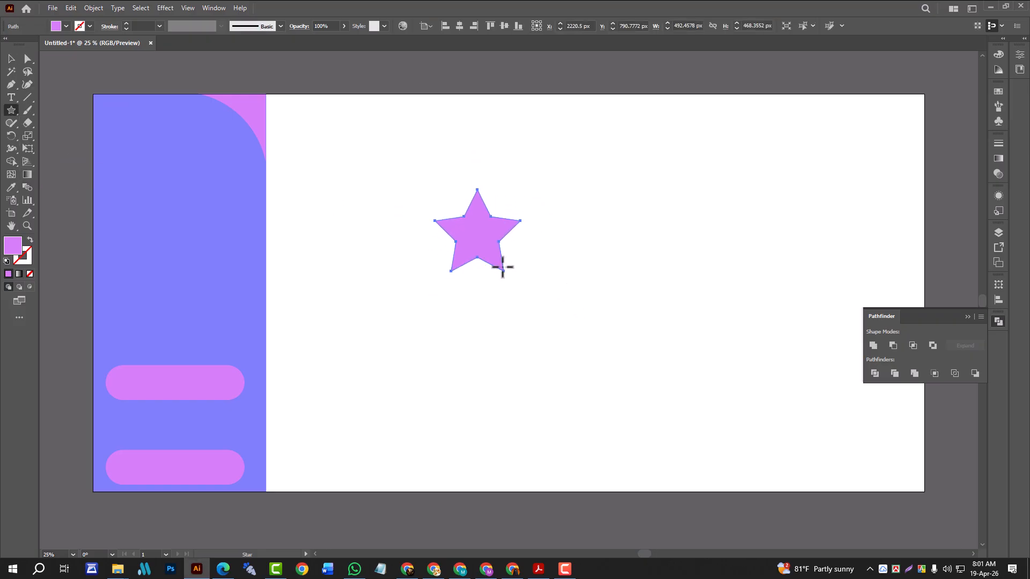
click(11, 58)
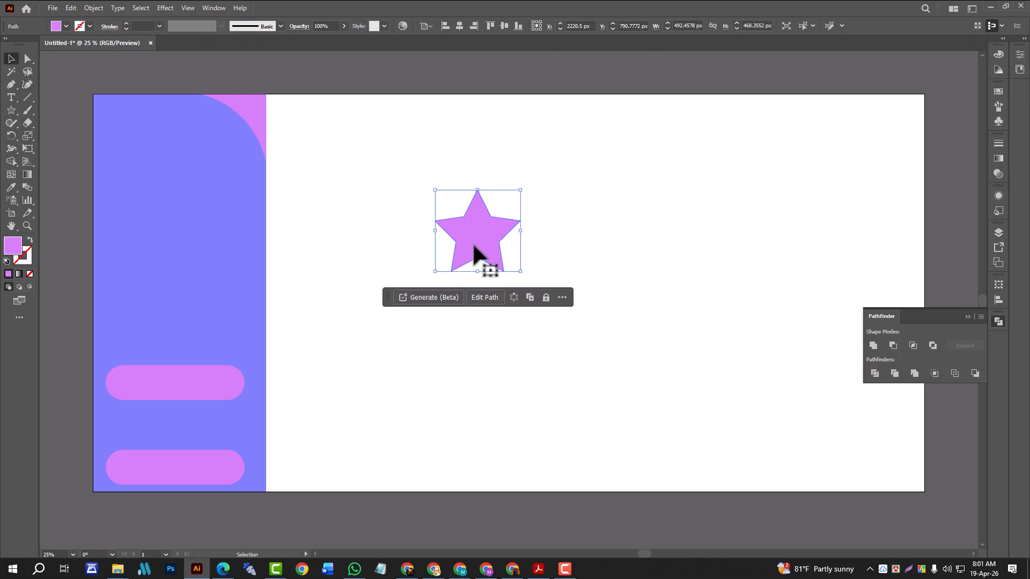
Move the star into the column above the pills and center it across the column at X 500 px
drag(480, 251, 178, 232)
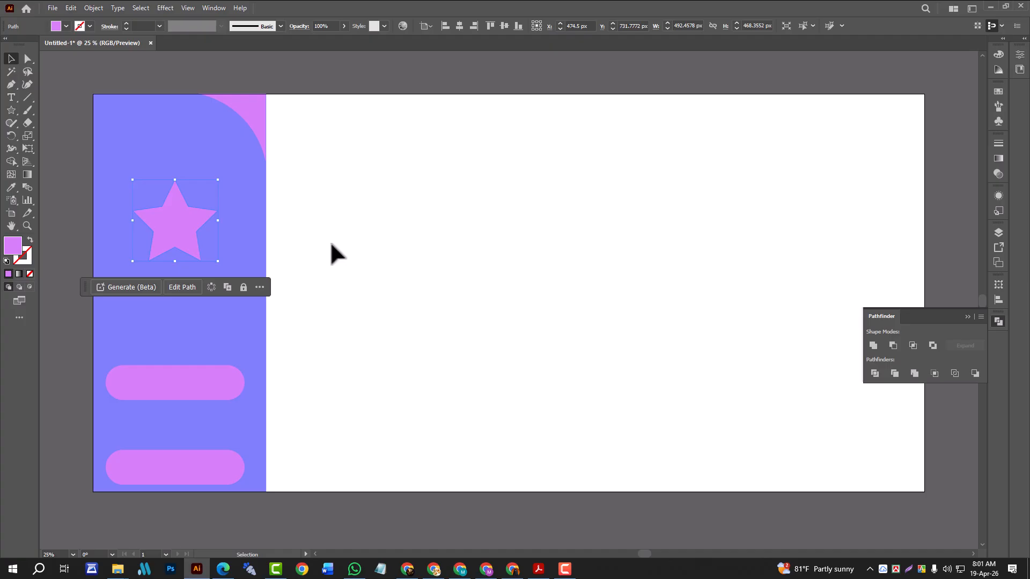
click(272, 232)
click(238, 230)
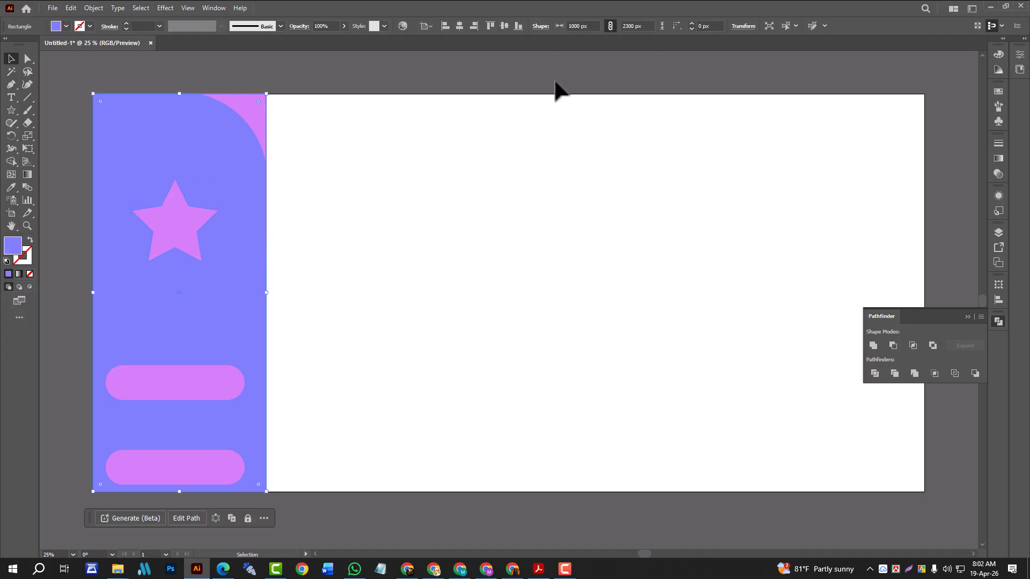
click(182, 221)
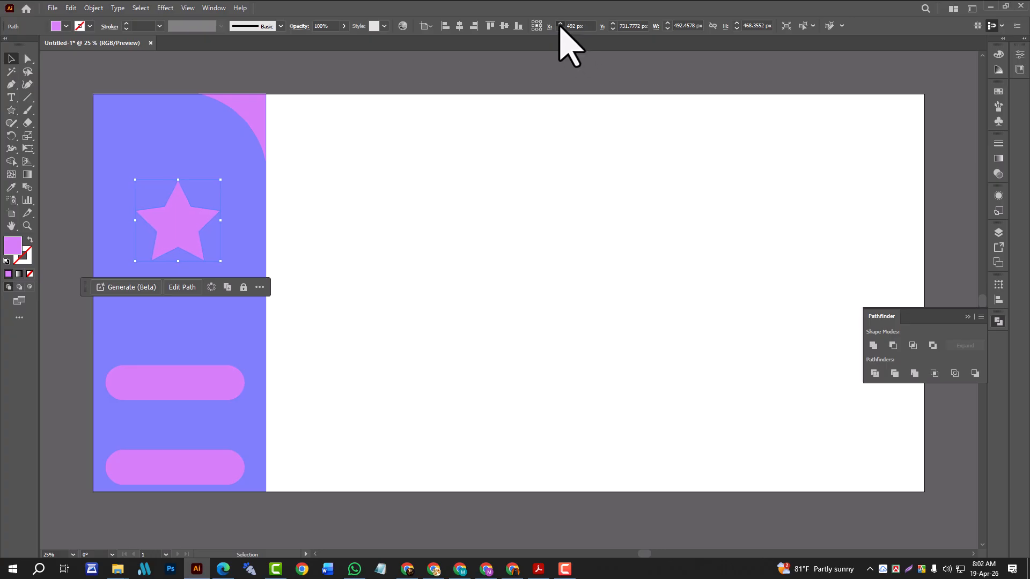
click(560, 24)
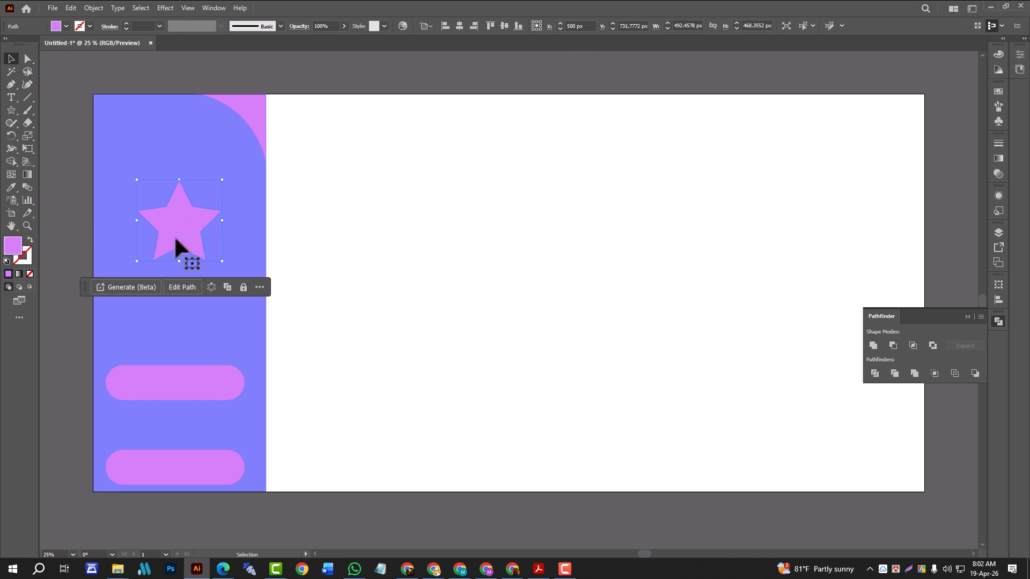
click(355, 238)
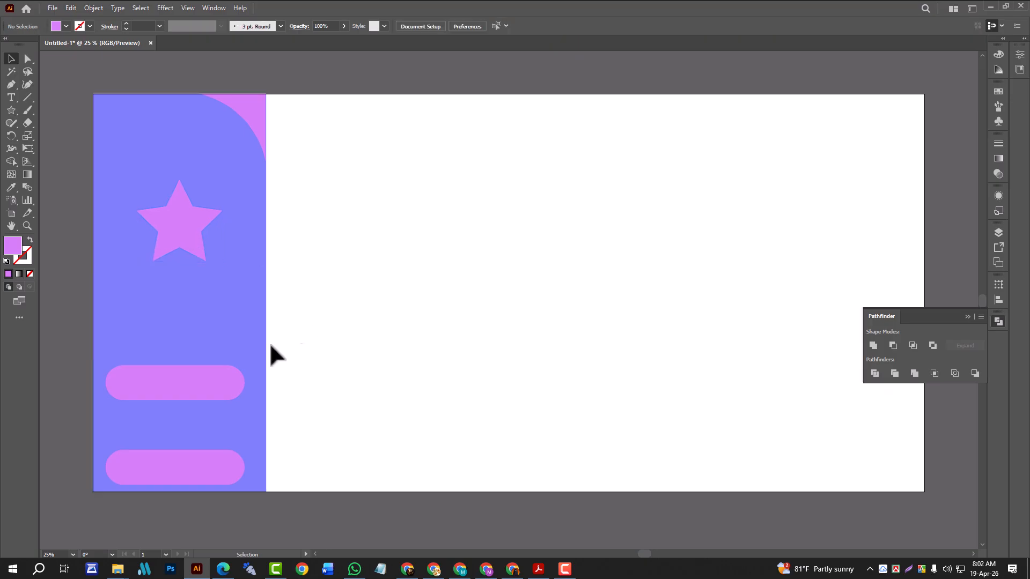
click(218, 382)
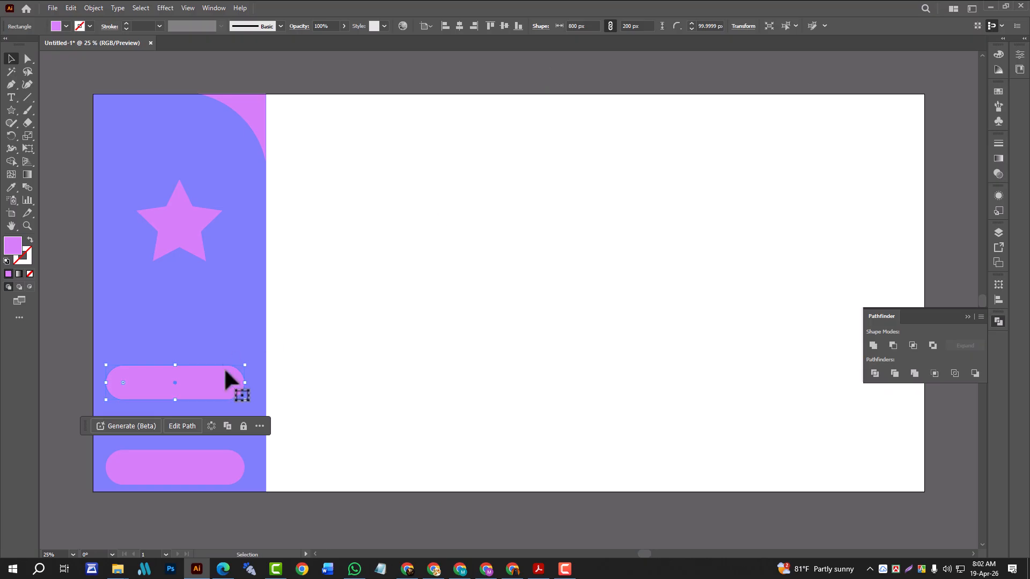
click(466, 198)
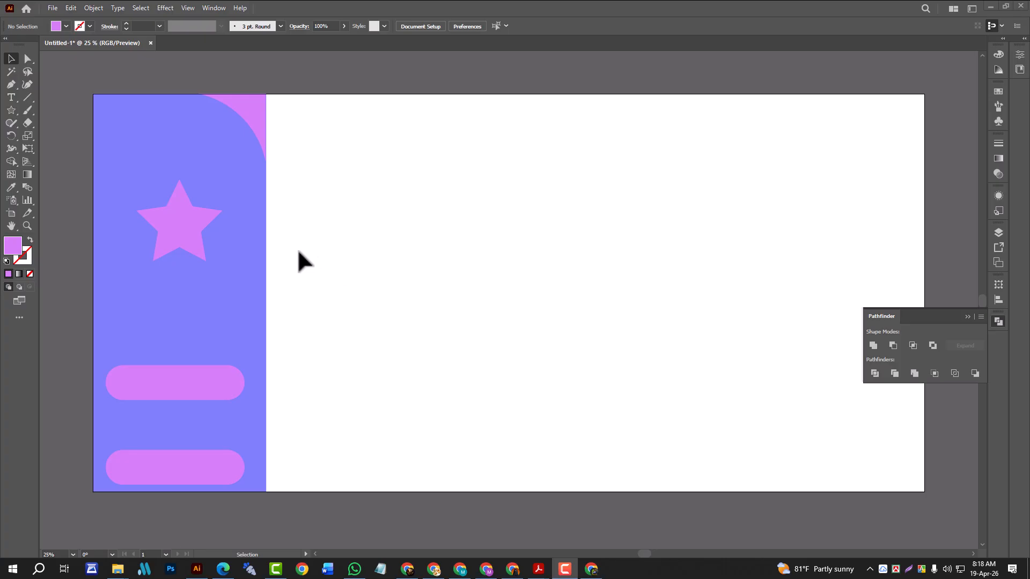
drag(260, 134, 245, 109)
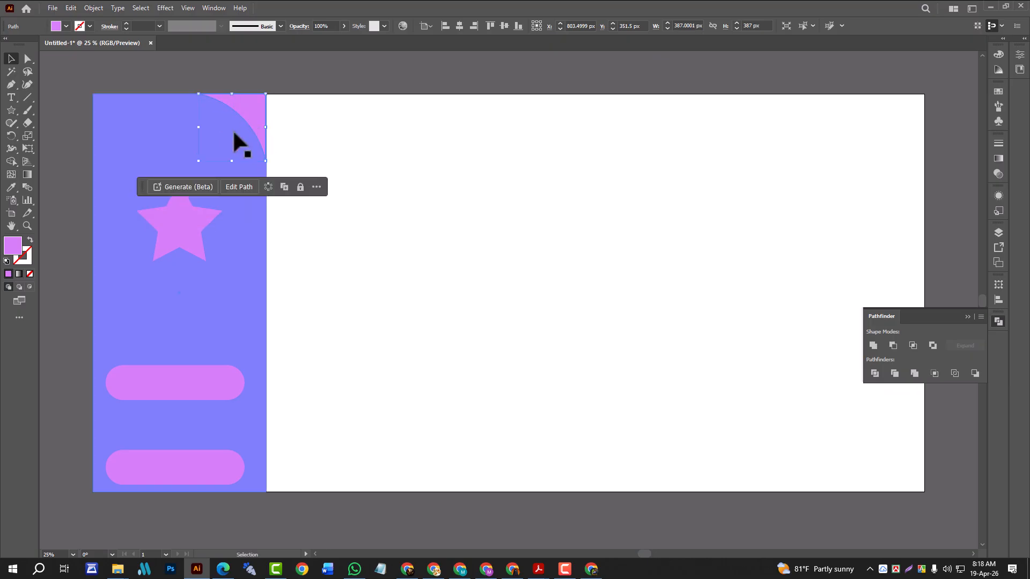
click(184, 221)
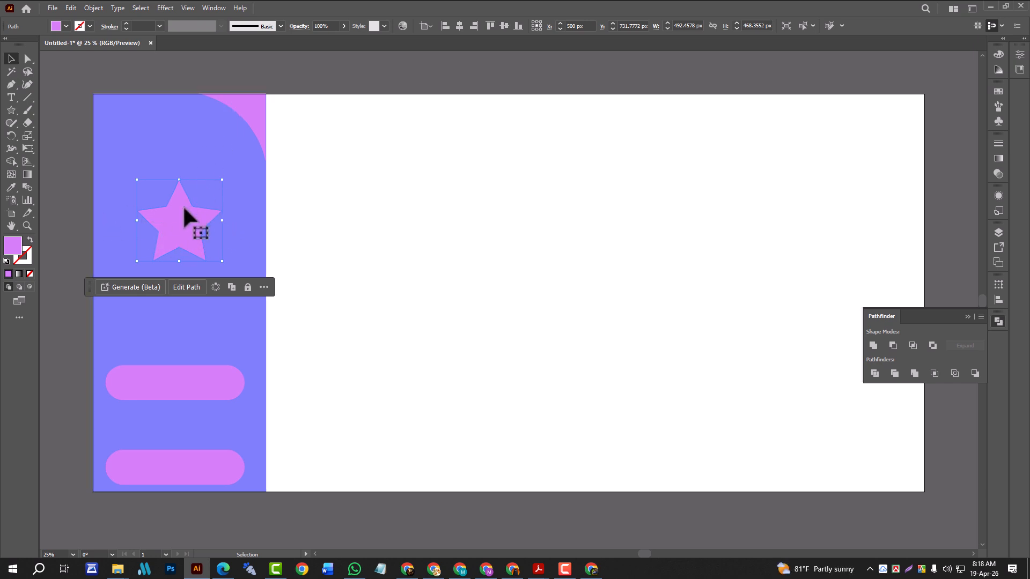
Reposition the two pills and the star within the purple-blue column, placing the star at X 500 px, Y 600 px
click(348, 261)
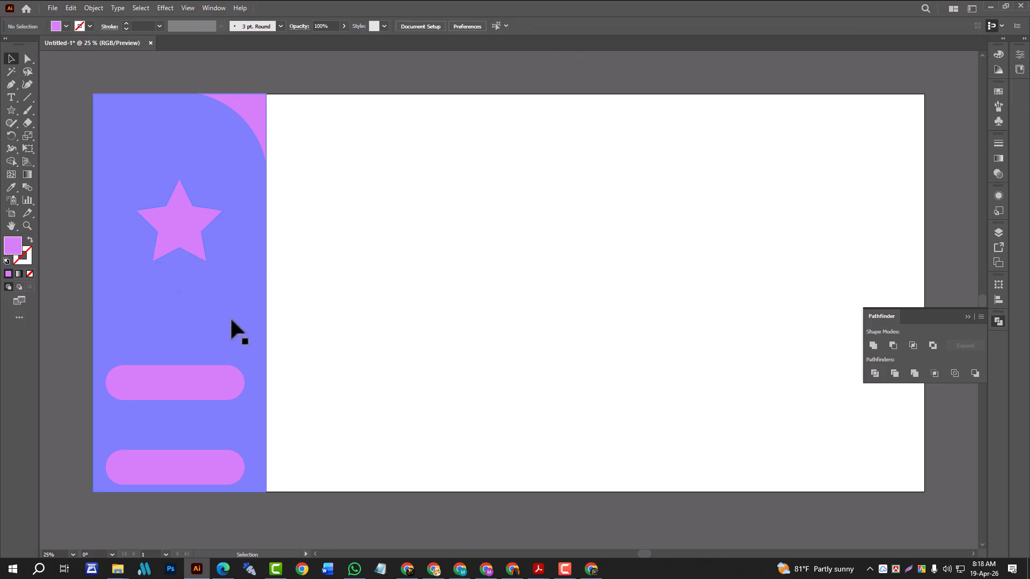
scroll(297, 306, up, 1)
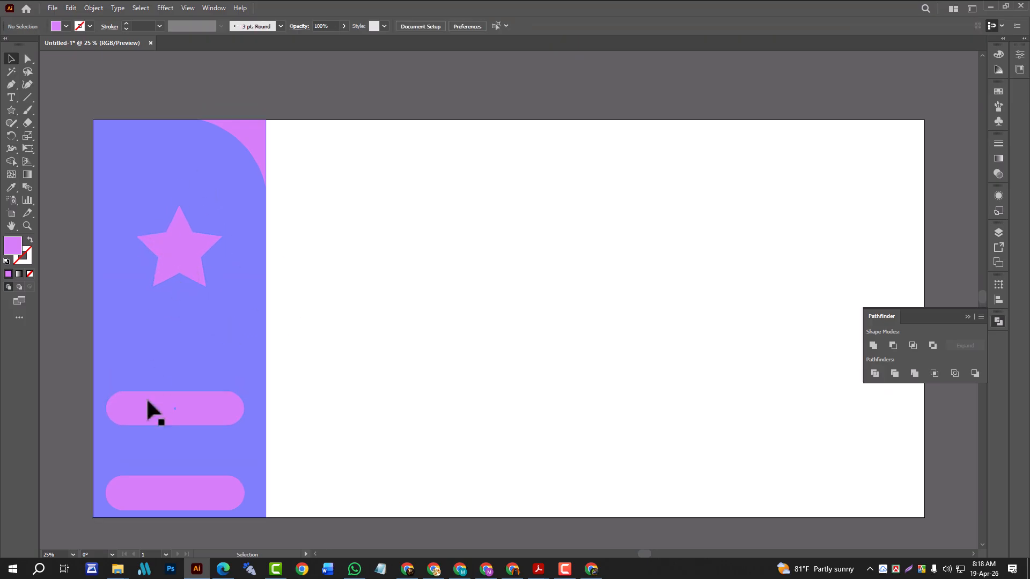
drag(163, 410, 168, 332)
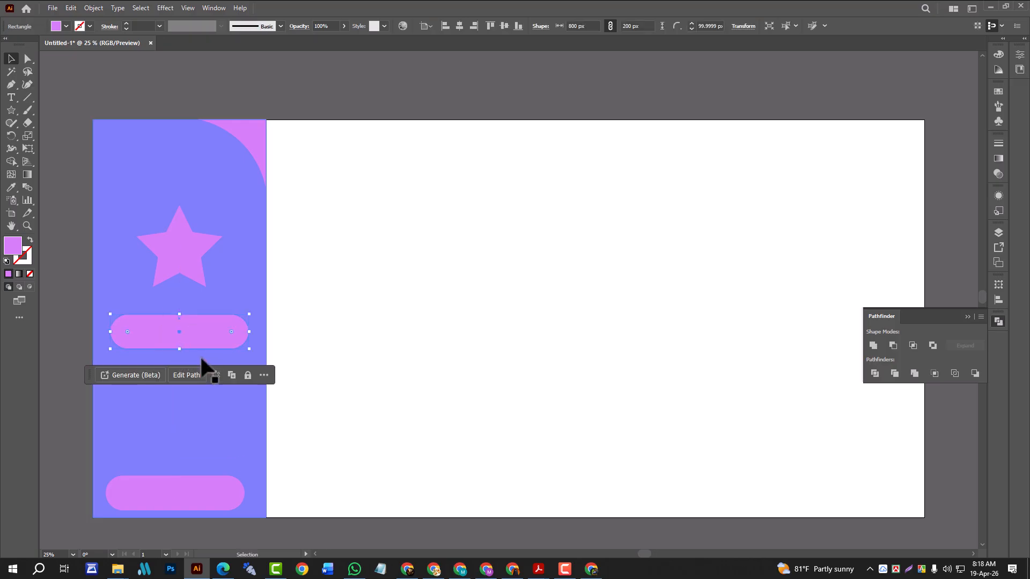
drag(188, 494, 189, 470)
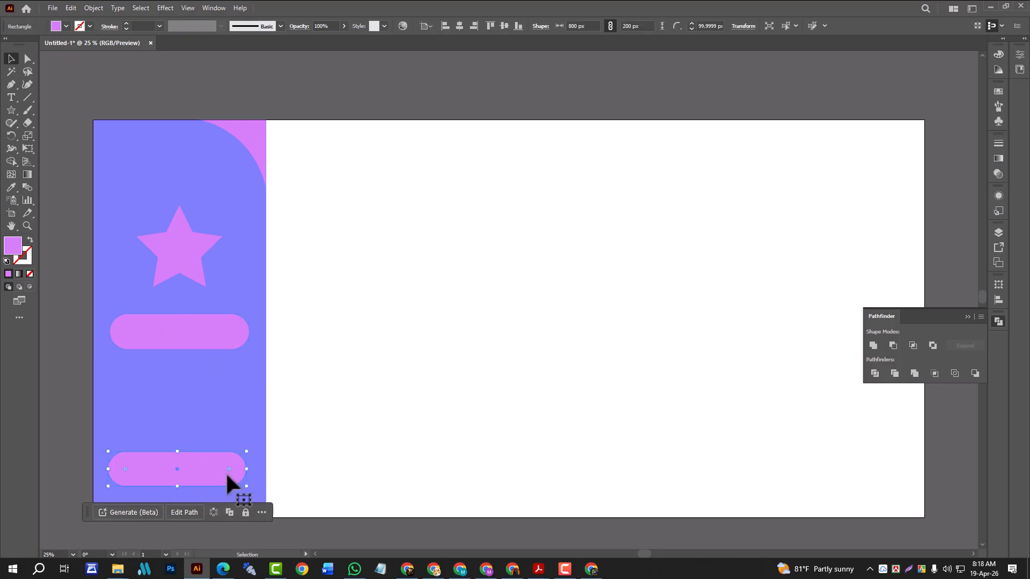
click(274, 394)
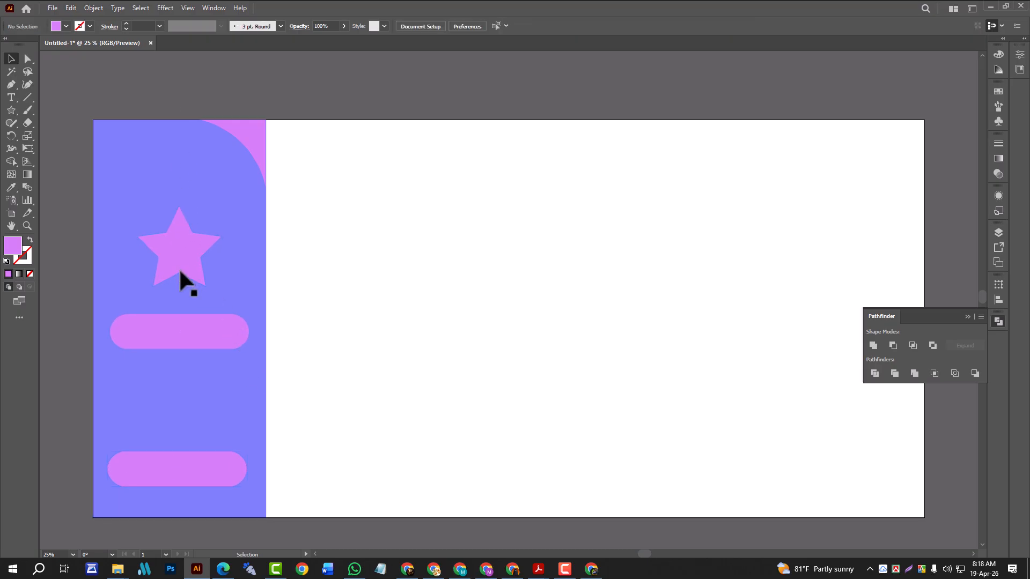
drag(177, 278, 168, 258)
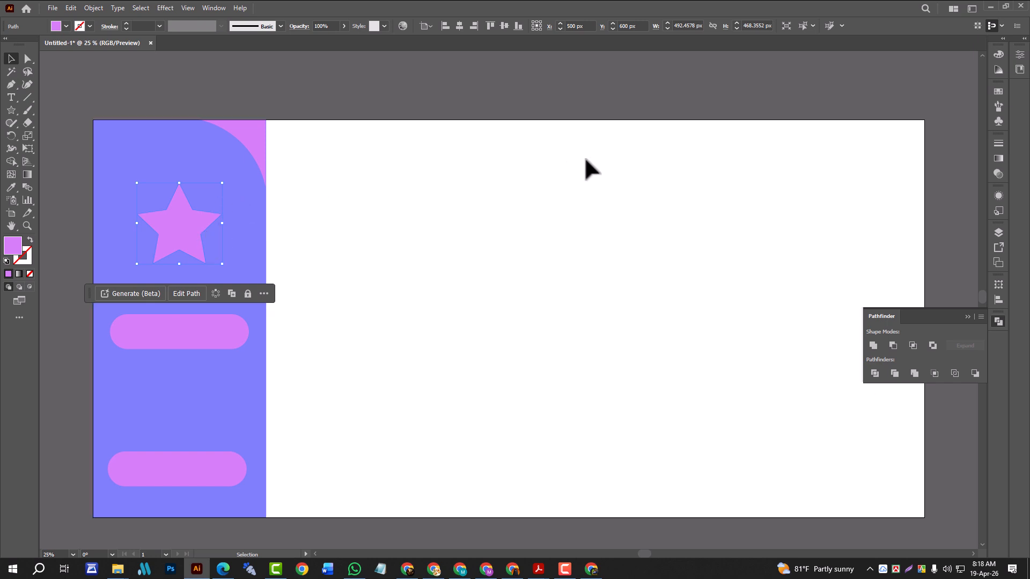
Flip the curved corner piece horizontally and align it to the artboard's left edge, in the column's upper-left corner
click(258, 142)
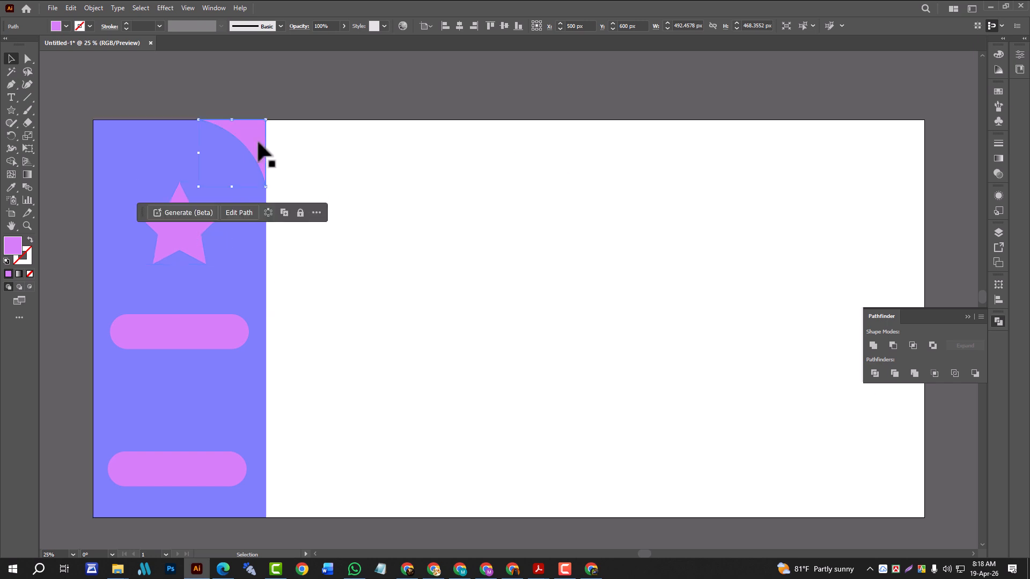
shift+click(267, 189)
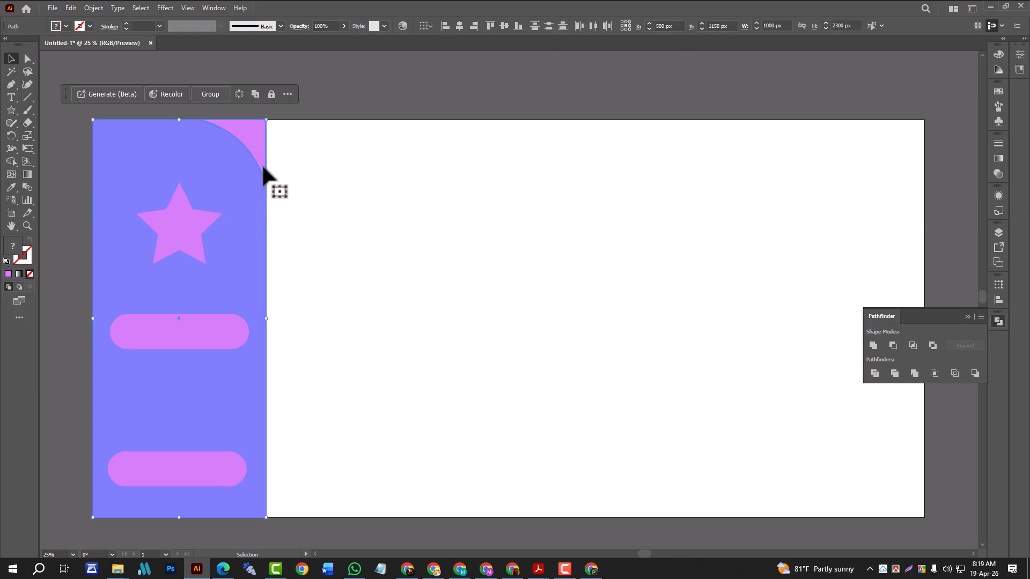
click(255, 144)
drag(269, 191, 287, 101)
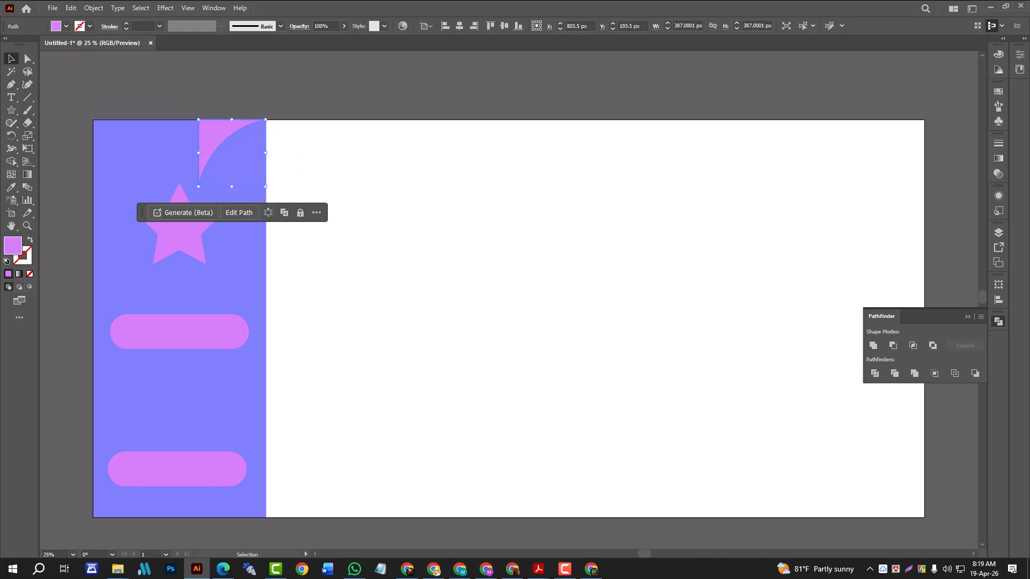
click(445, 26)
click(417, 187)
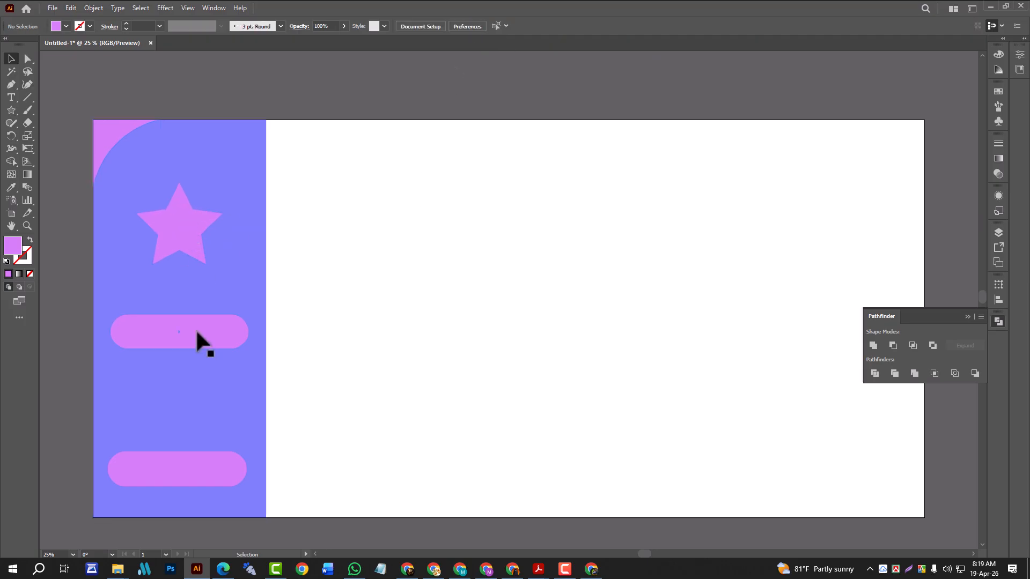
Move the pill beneath the star down the column, just above the lower pill
drag(175, 342, 175, 402)
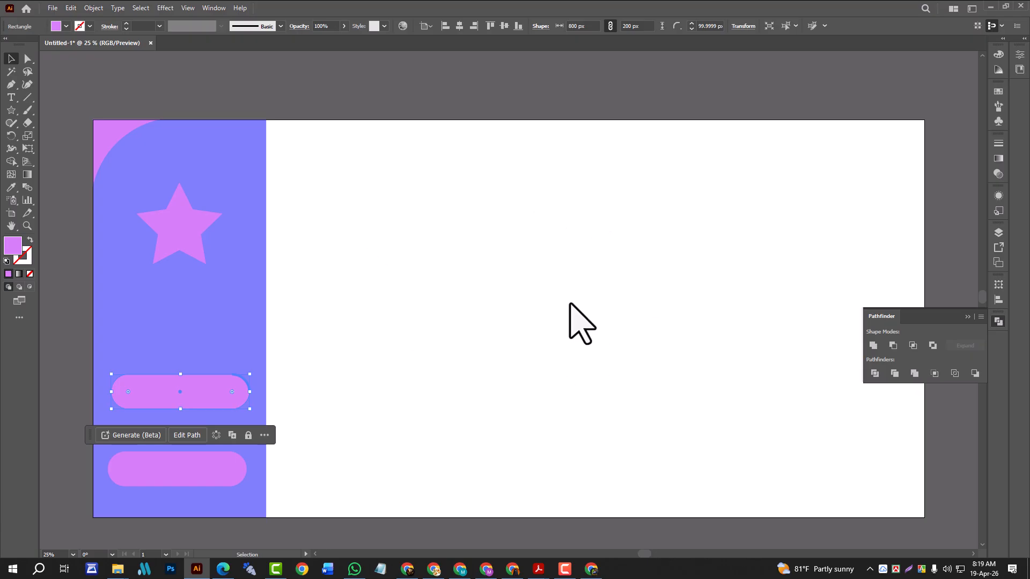
scroll(174, 268, down, 2)
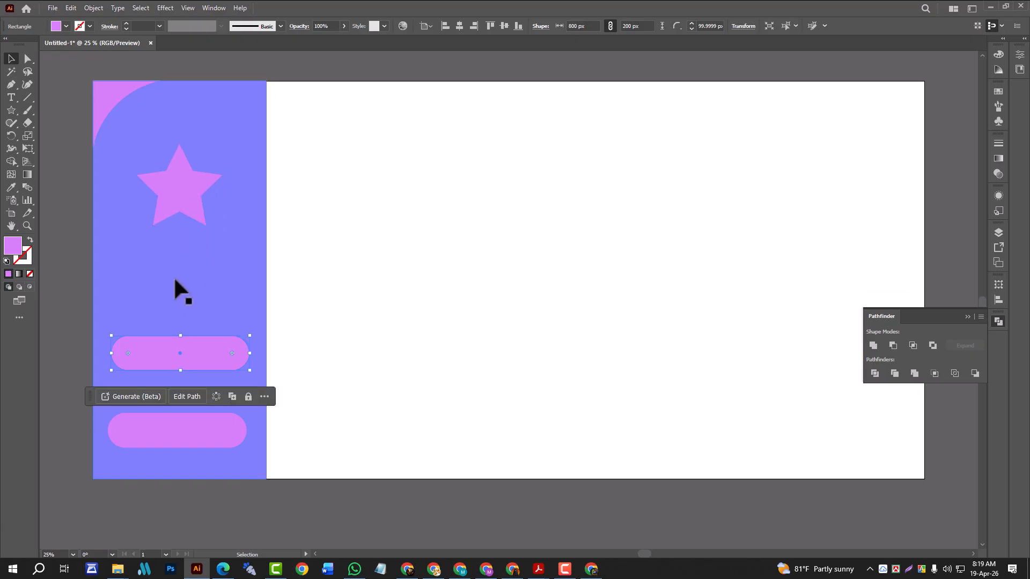
scroll(283, 306, up, 3)
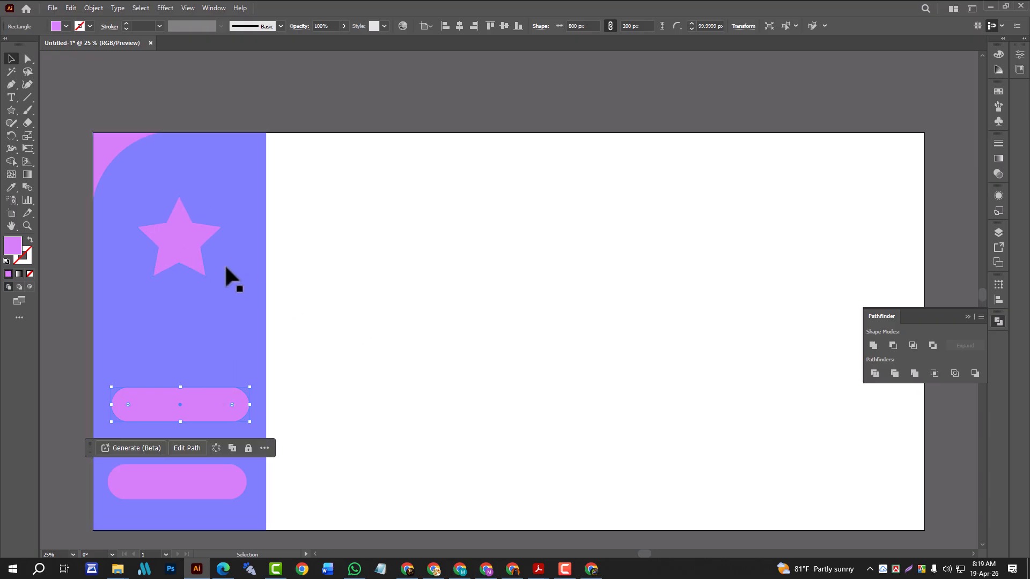
Move the purple-blue column to the artboard's right edge and center it vertically on the artboard
drag(239, 215, 318, 222)
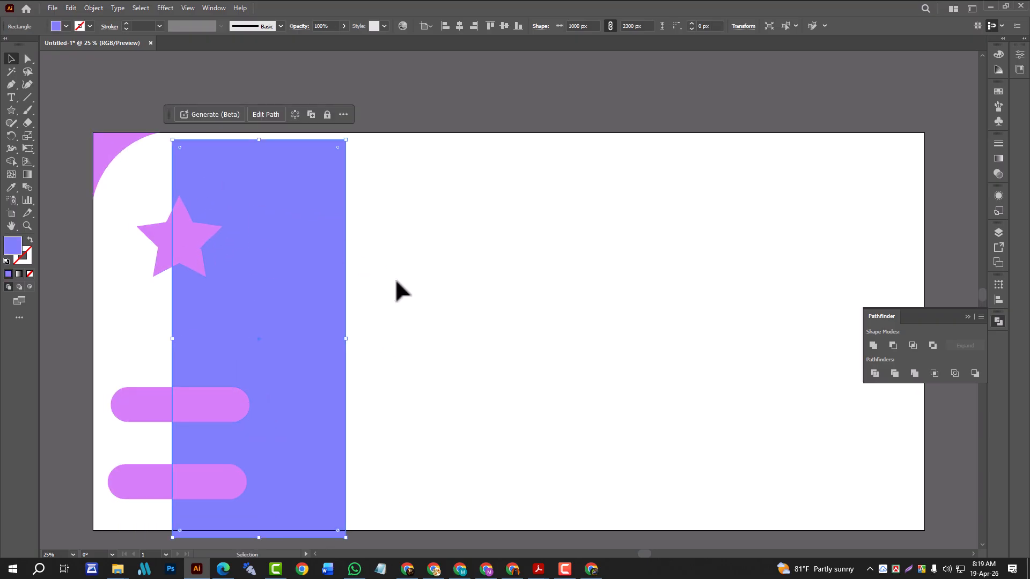
drag(325, 279, 276, 268)
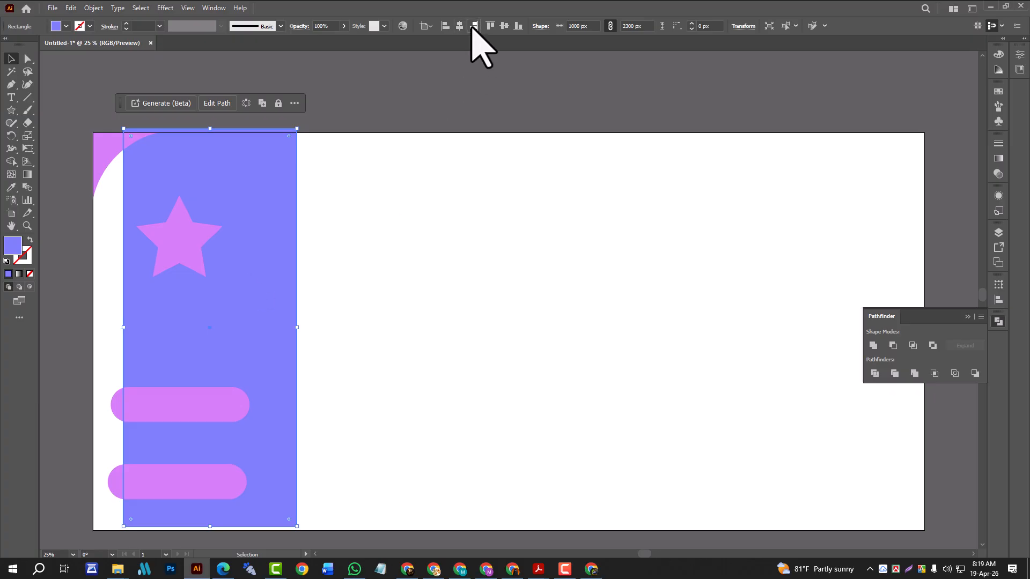
click(473, 26)
click(504, 26)
click(520, 180)
Move the star into the relocated column and fit the flipped-back curved corner piece into the artboard's upper-right corner
drag(199, 256, 845, 258)
drag(147, 139, 209, 228)
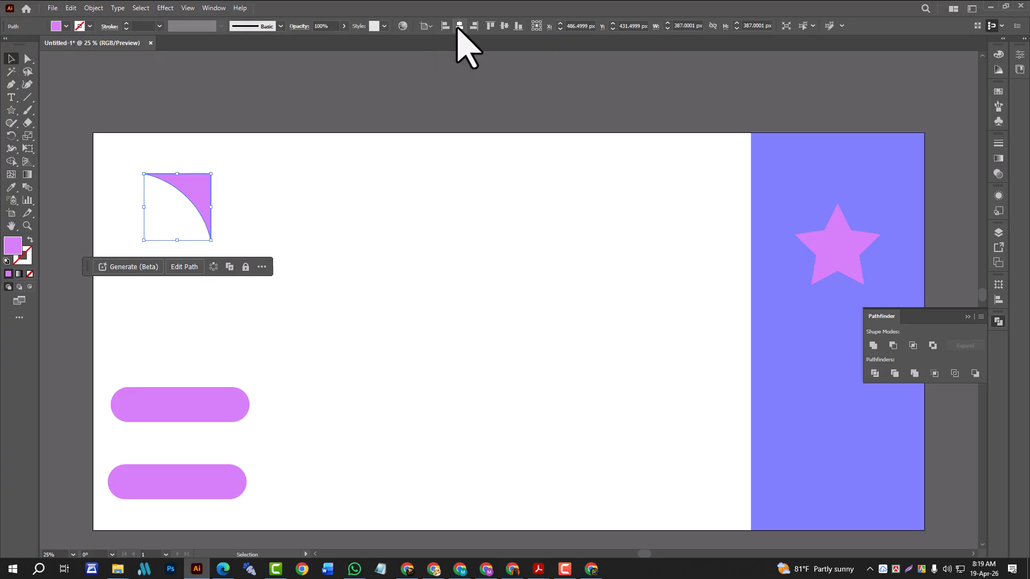
click(473, 26)
click(491, 26)
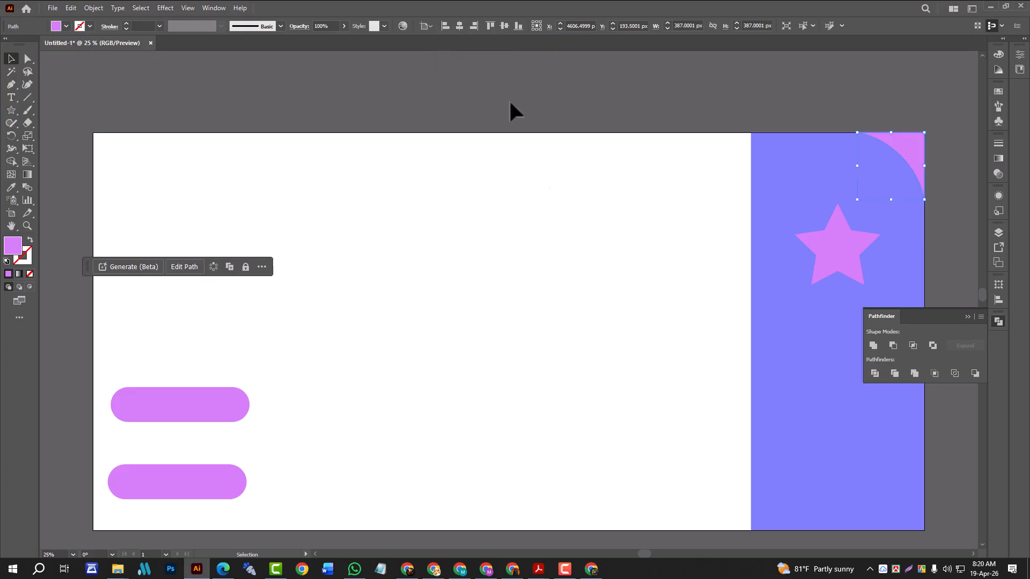
click(427, 301)
Move both pink-purple pills into the relocated column below the star and collapse Pathfinder
drag(211, 414, 866, 428)
drag(203, 496, 874, 514)
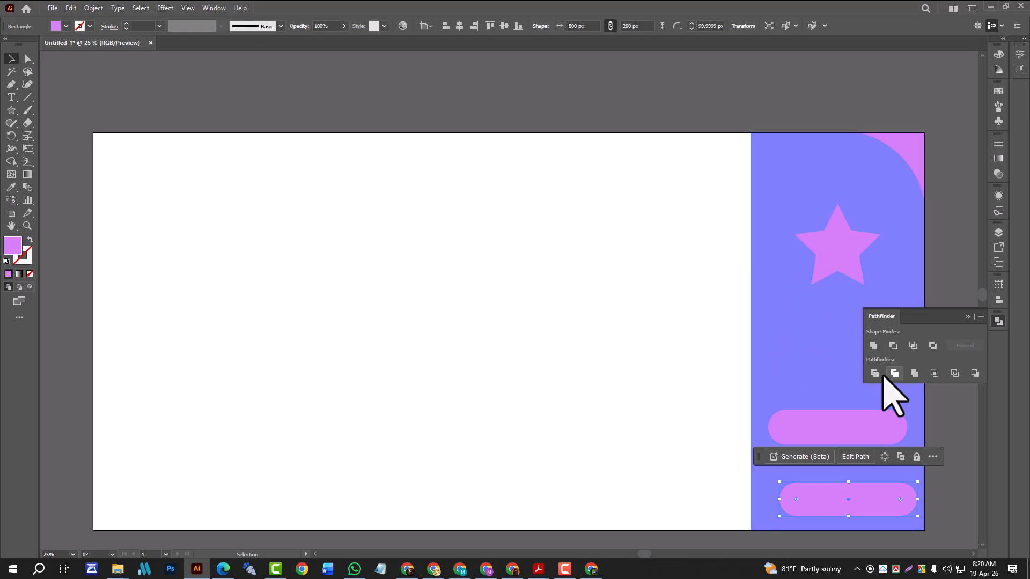
click(968, 317)
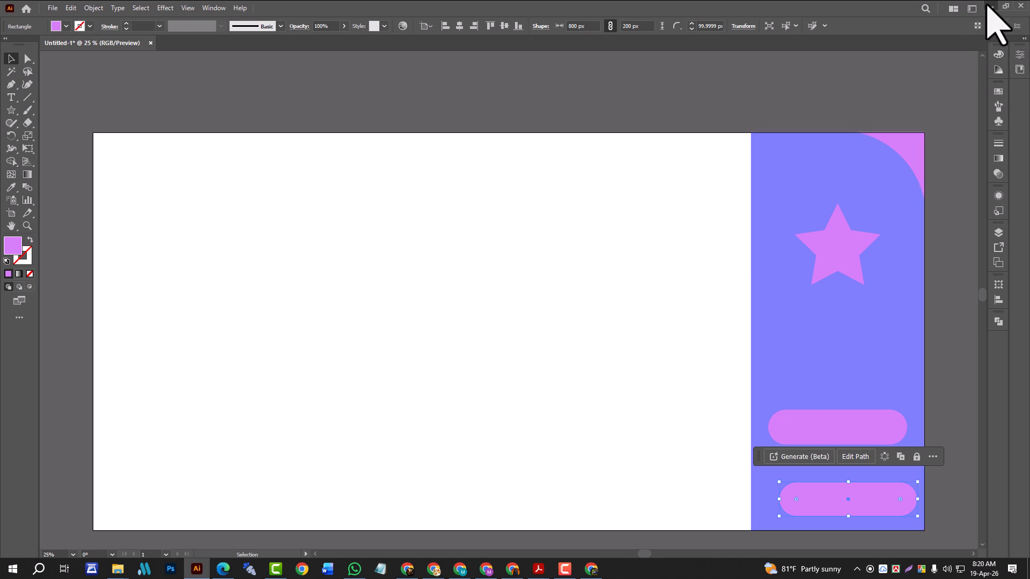
Switch to the desktop and open "bundle_analytics dashboard on white background 21.eps" from the Single item bundles folder in Illustrator
click(989, 8)
click(969, 11)
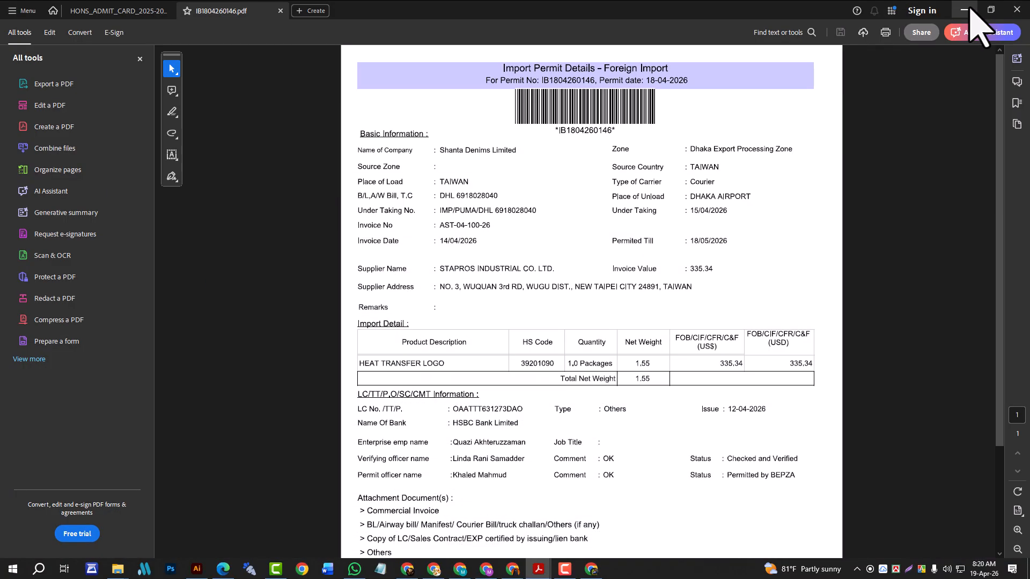
click(964, 10)
click(969, 7)
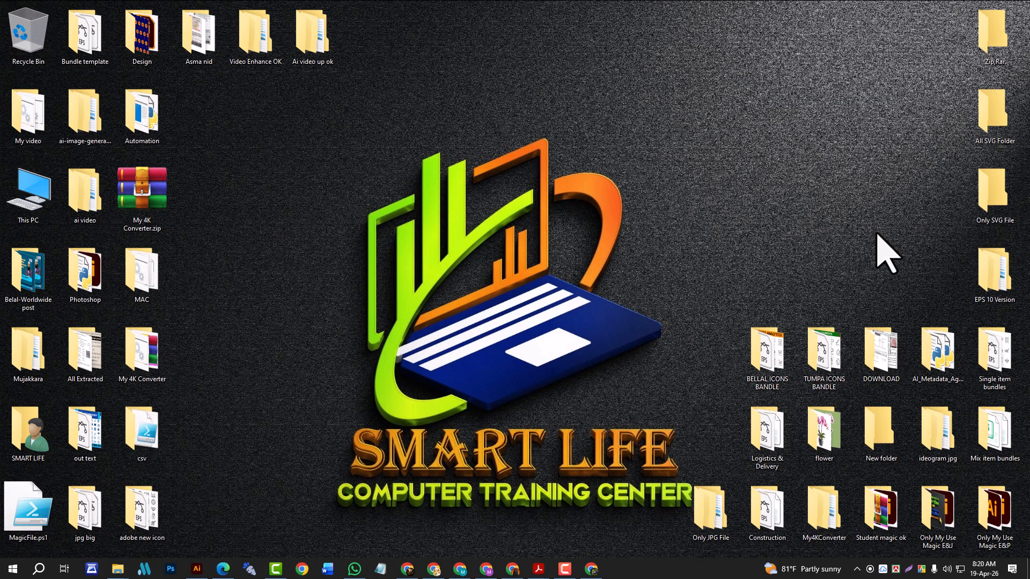
double_click(992, 357)
click(974, 8)
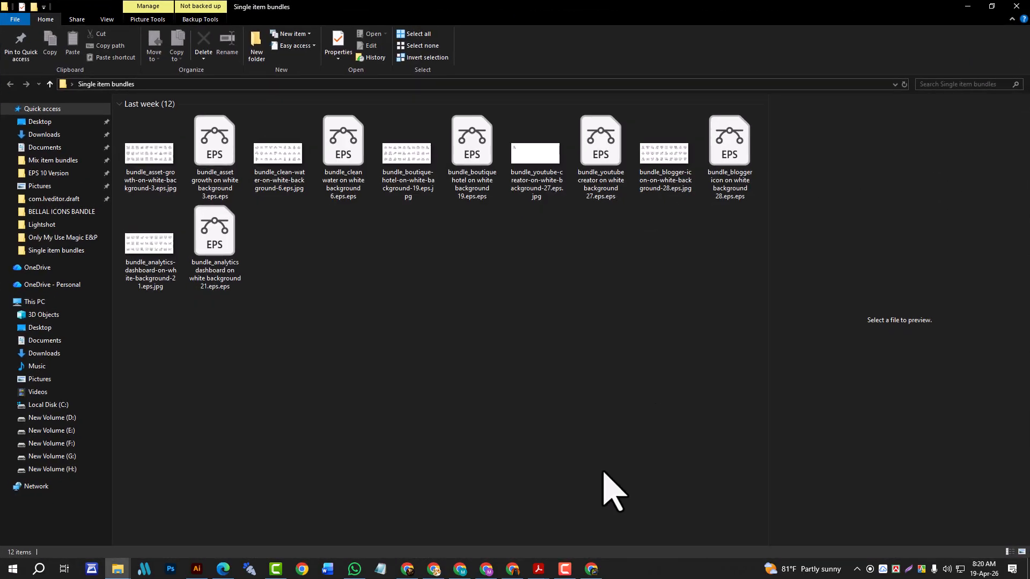
click(217, 253)
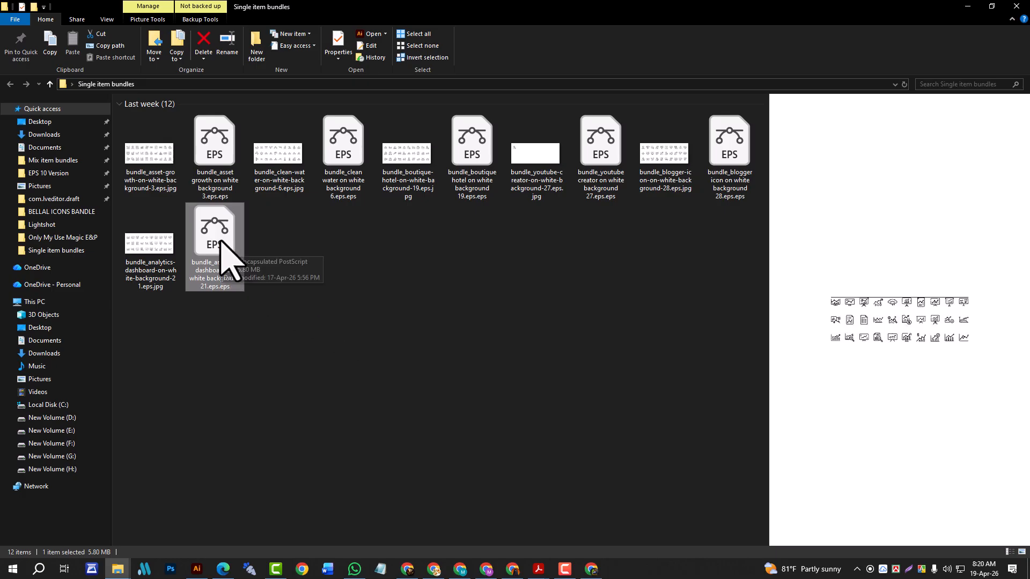
double_click(220, 249)
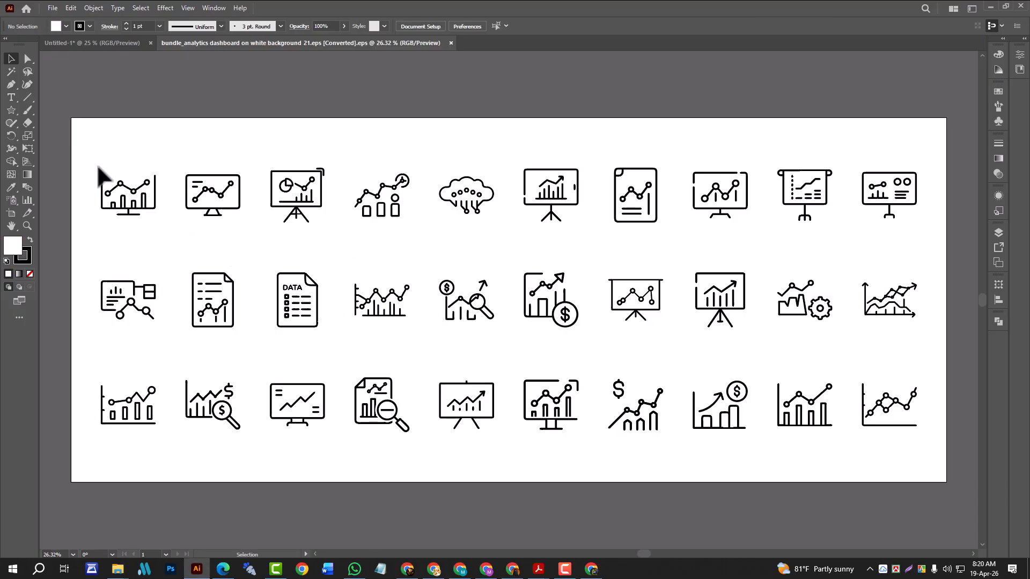
Review the first six columns of icons by selecting them, deselect them, and return to the desktop
drag(87, 153, 537, 413)
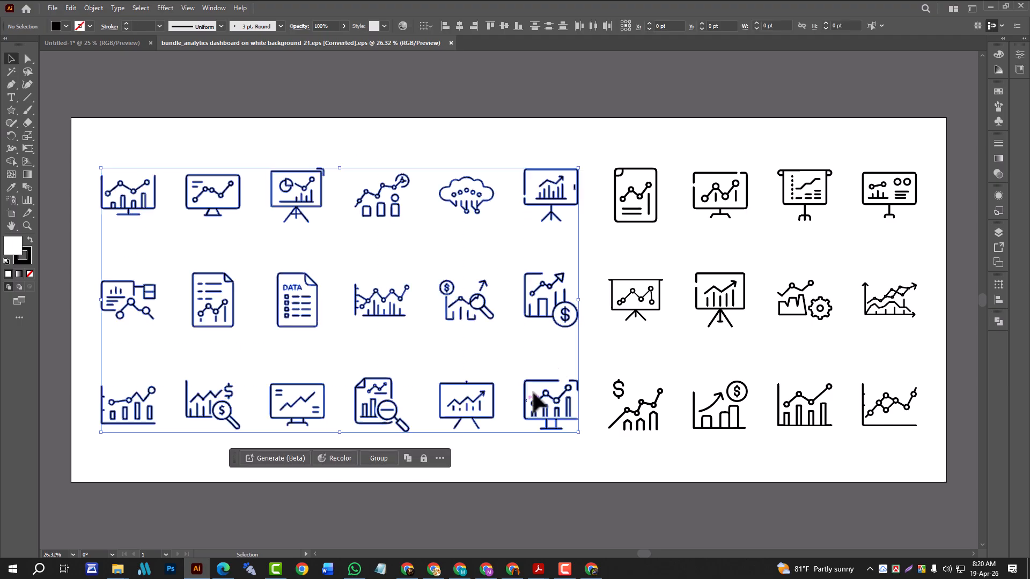
click(595, 144)
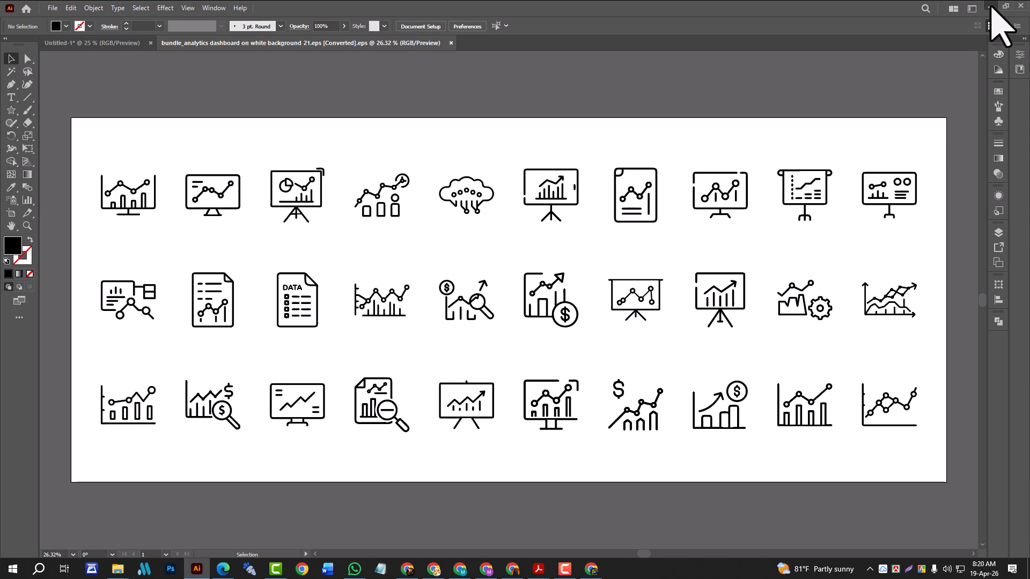
click(990, 7)
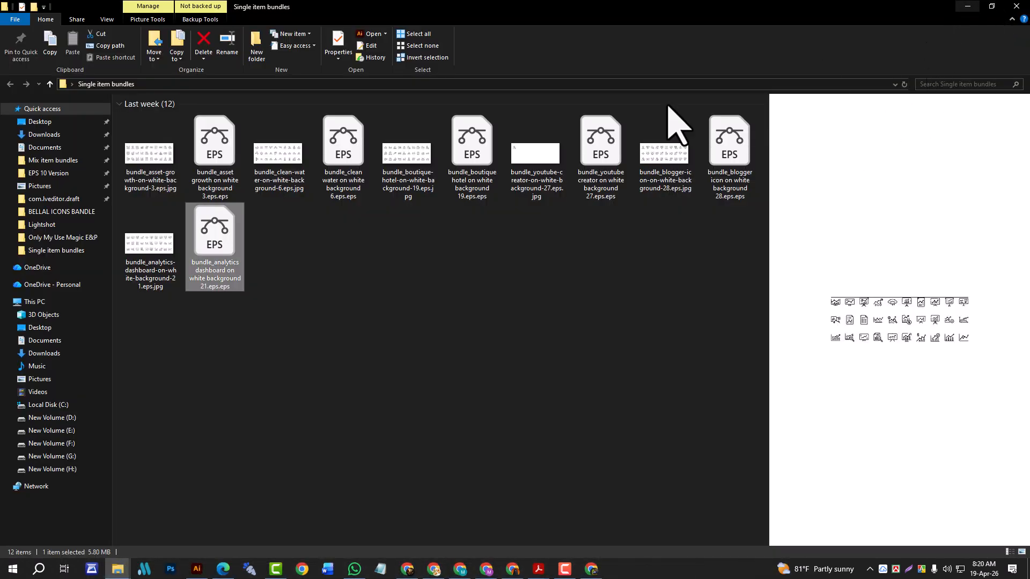
click(967, 6)
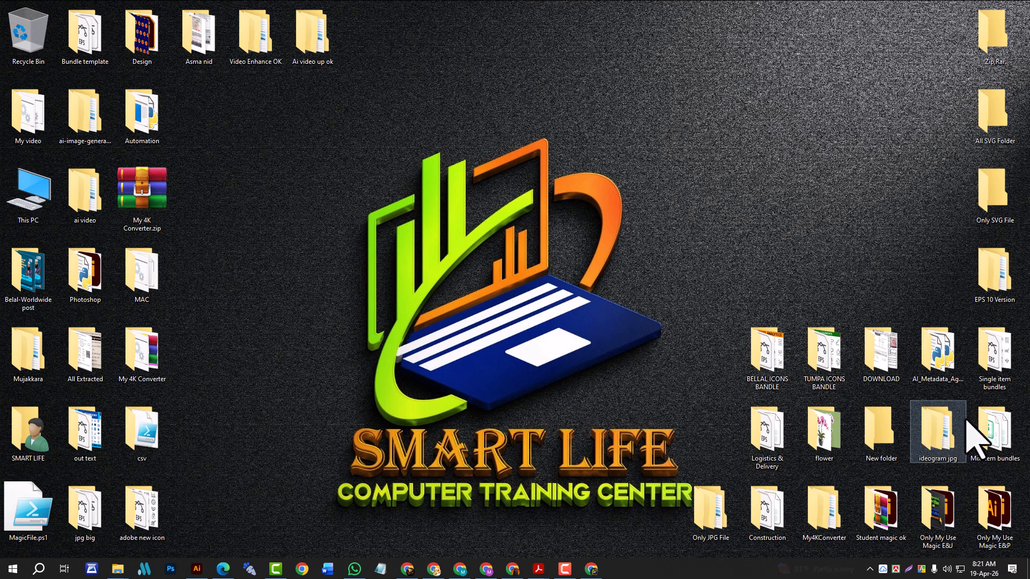
Open the 150 content creator folder inside EPS 10 Version and preview its File_Name_List.txt
double_click(999, 290)
drag(896, 16, 625, 75)
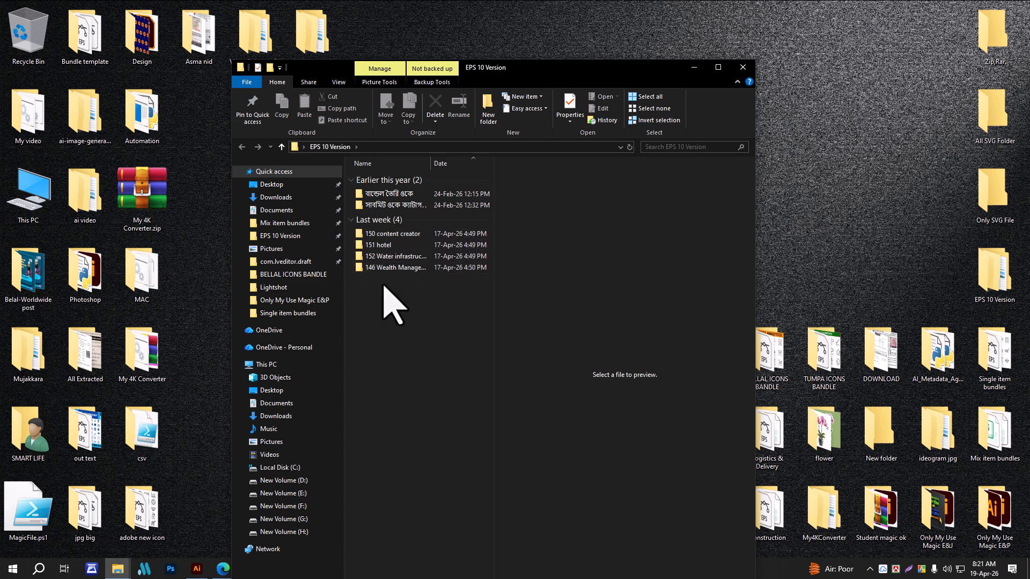
double_click(395, 235)
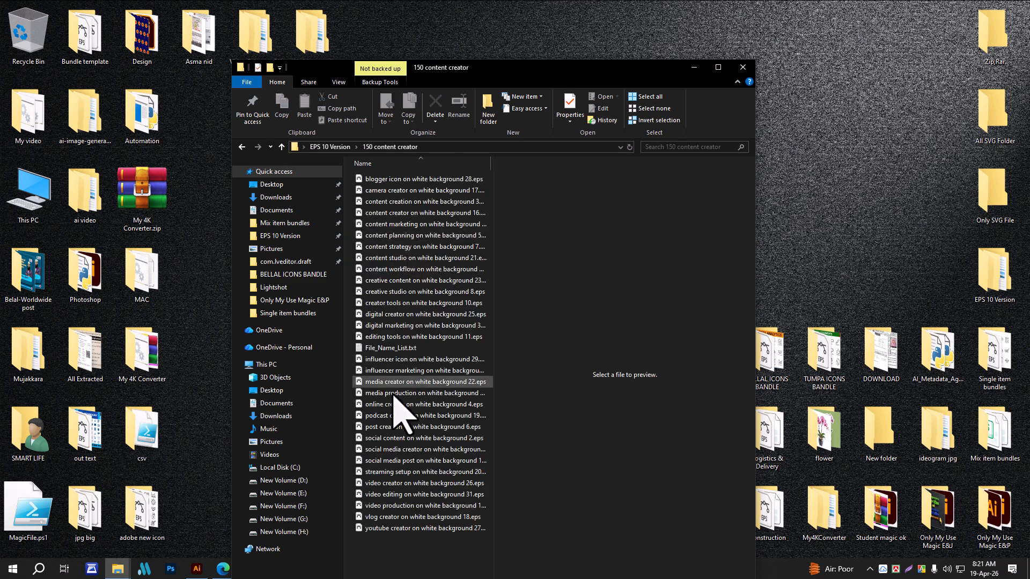
click(386, 349)
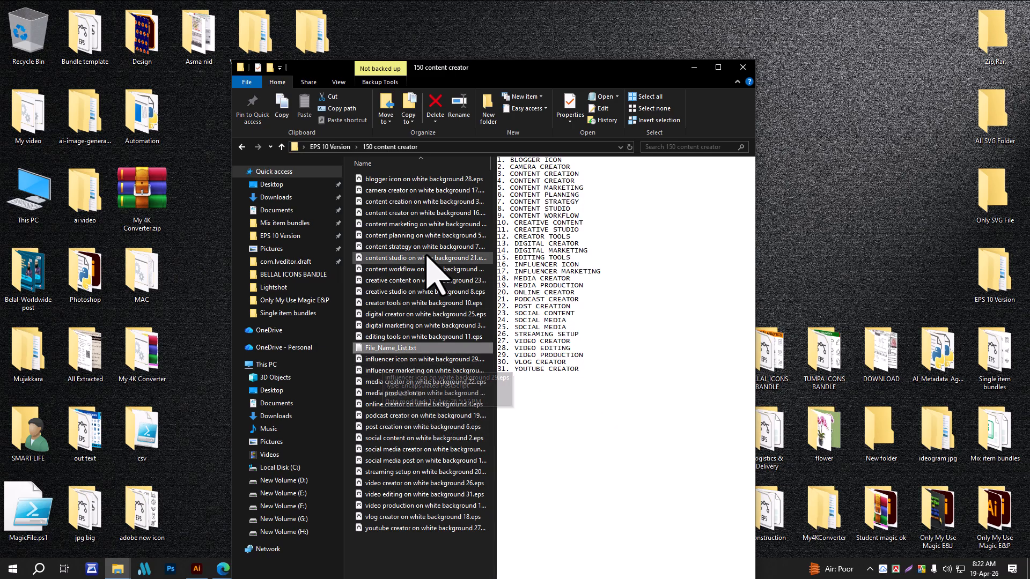
Go to the 151 hotel folder inside EPS 10 Version and delete its File_Name_List.txt
click(282, 146)
click(419, 328)
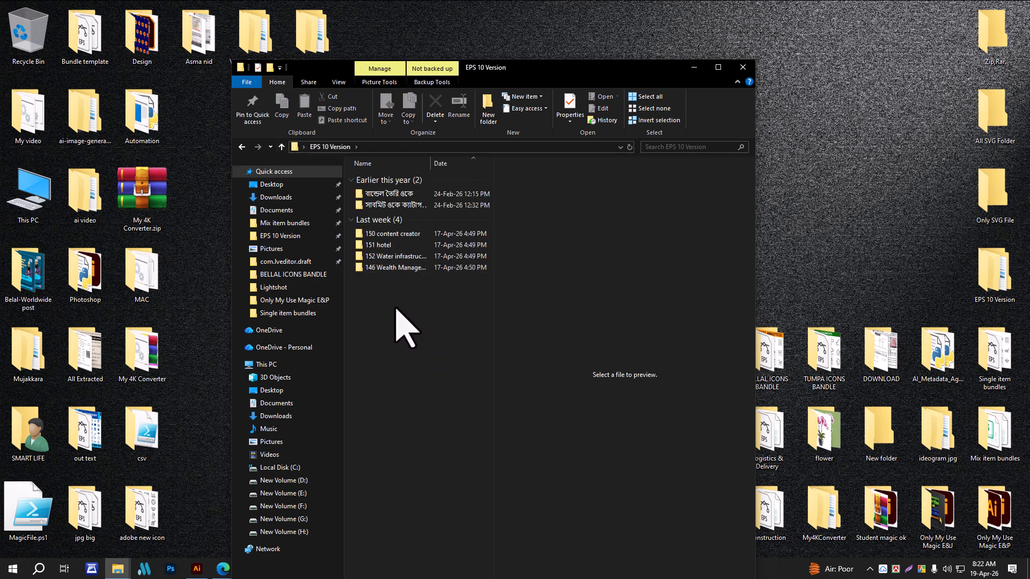
click(383, 247)
double_click(382, 246)
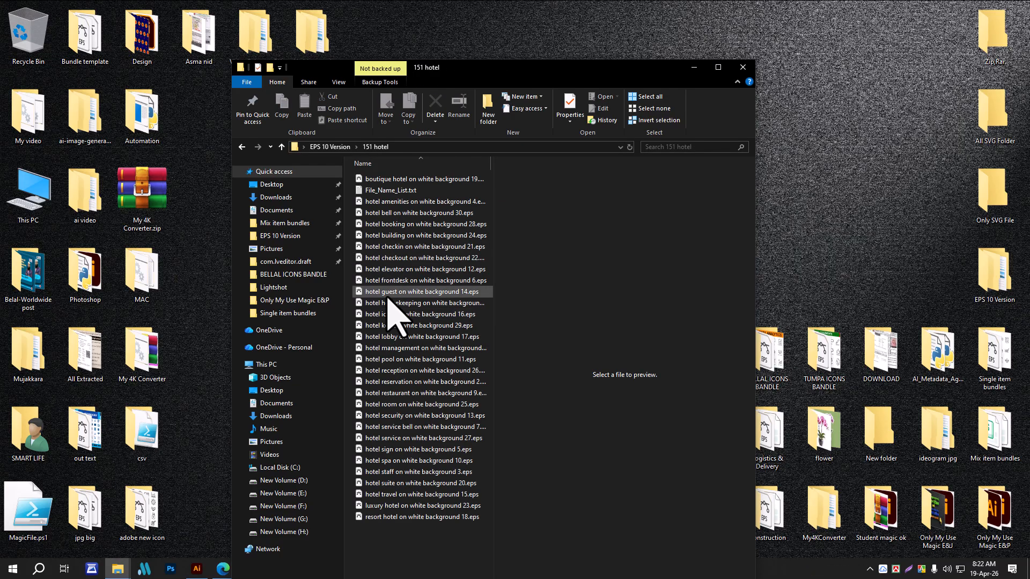
click(382, 191)
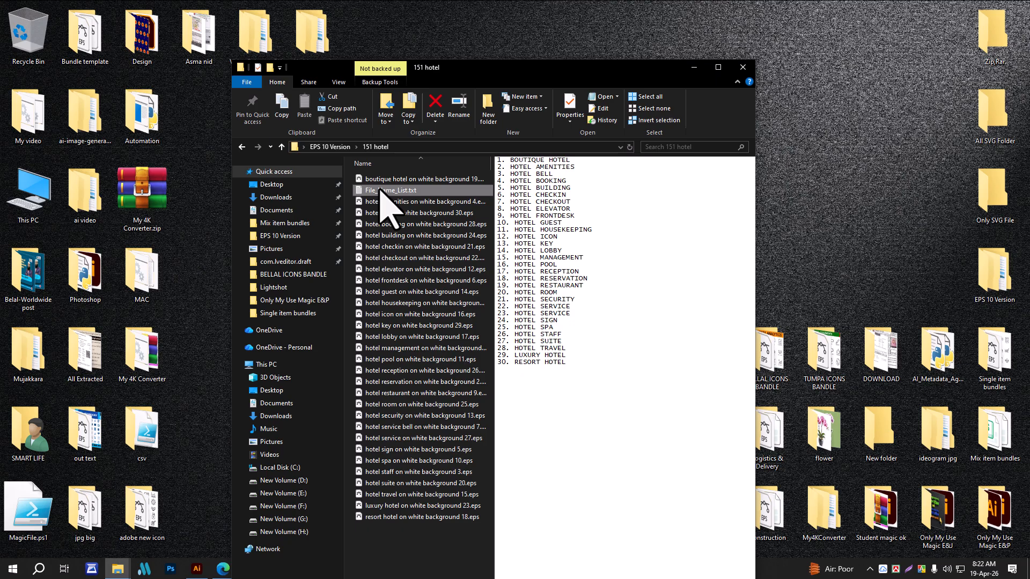
key(Delete)
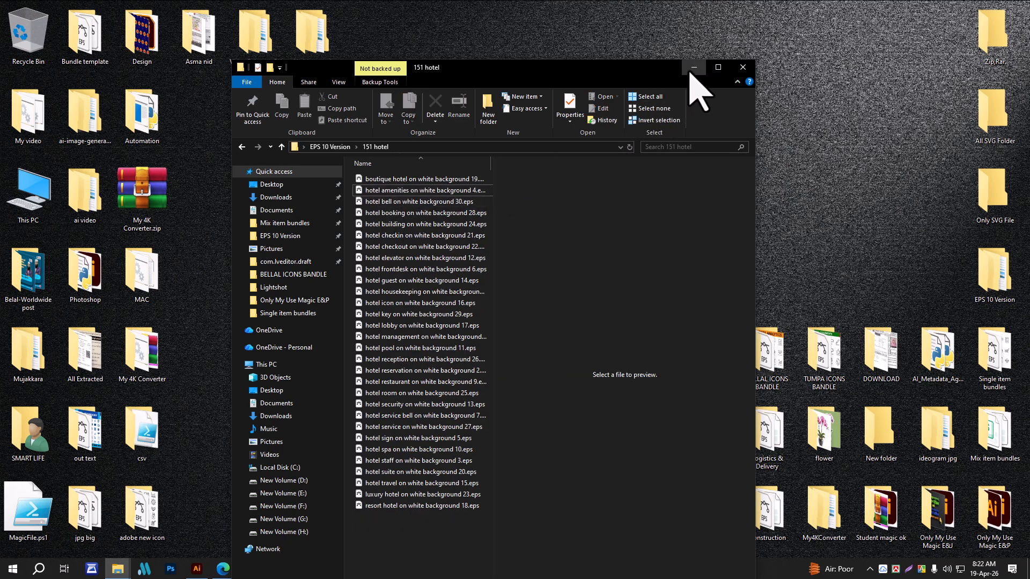
Open the 151 hotel folder inside EPS 10 Version and place all of its EPS files directly in EPS 10 Version
click(693, 67)
double_click(993, 279)
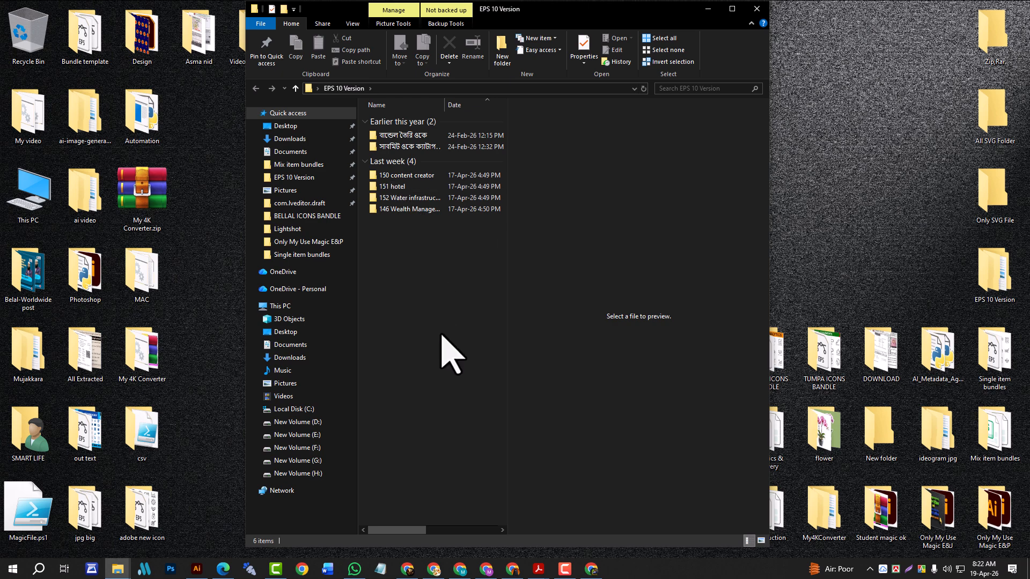
double_click(401, 193)
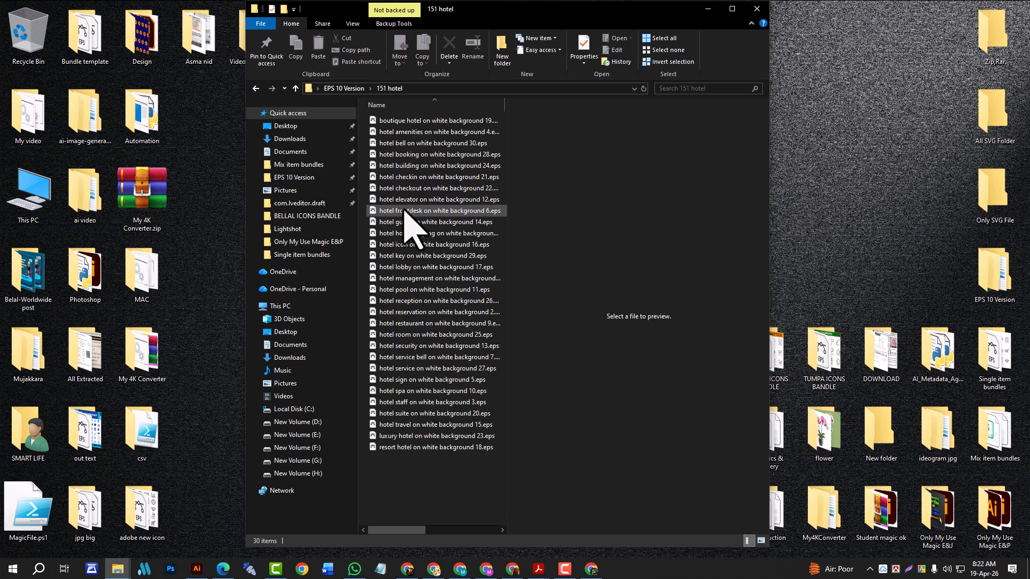
key(ctrl+a)
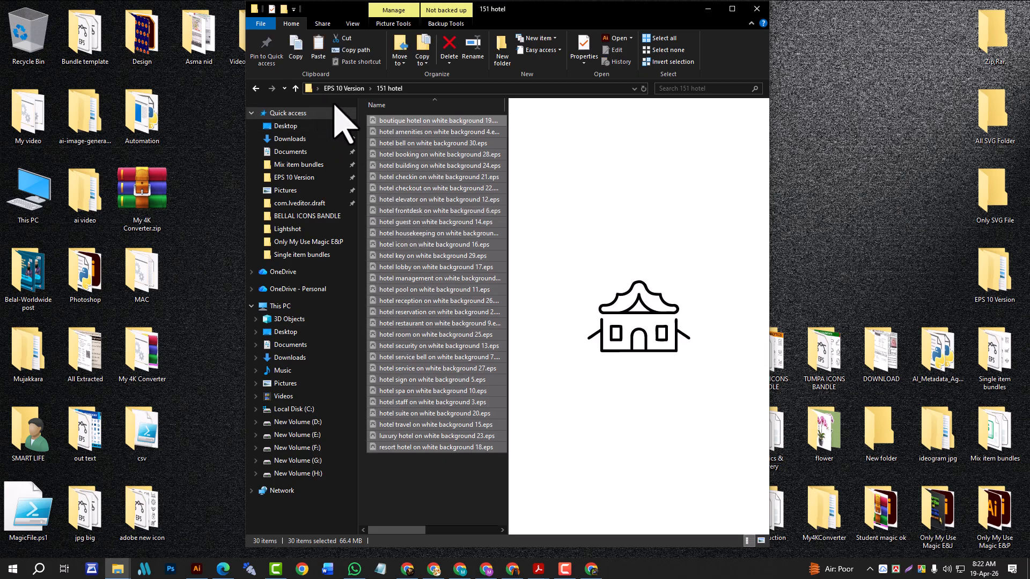
click(197, 77)
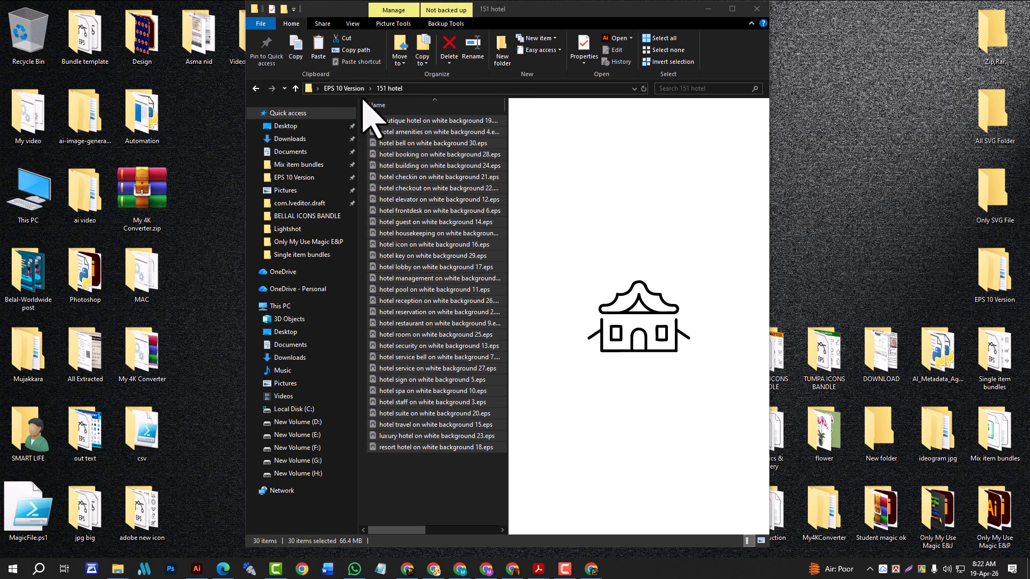
click(295, 88)
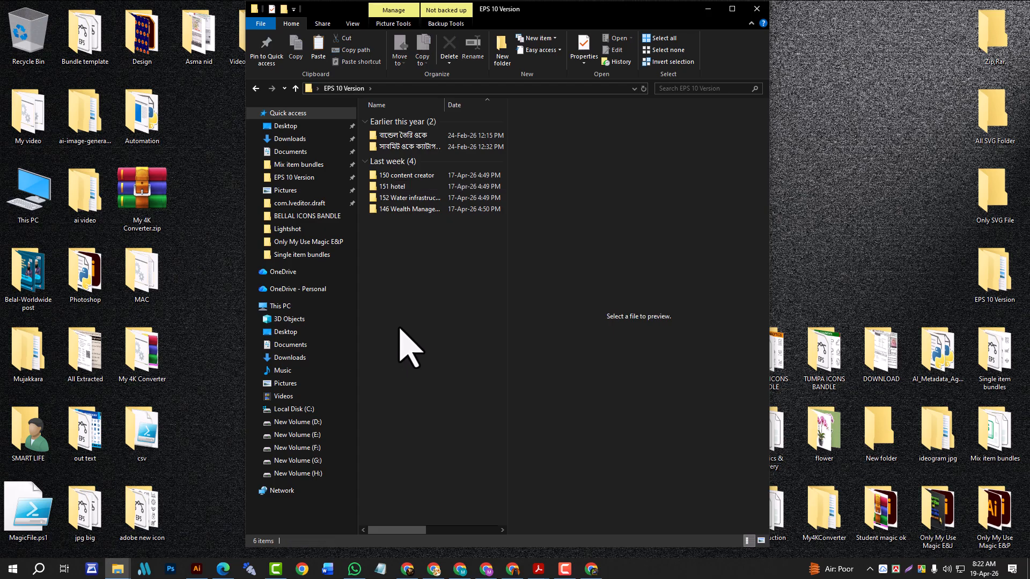
key(ctrl+v)
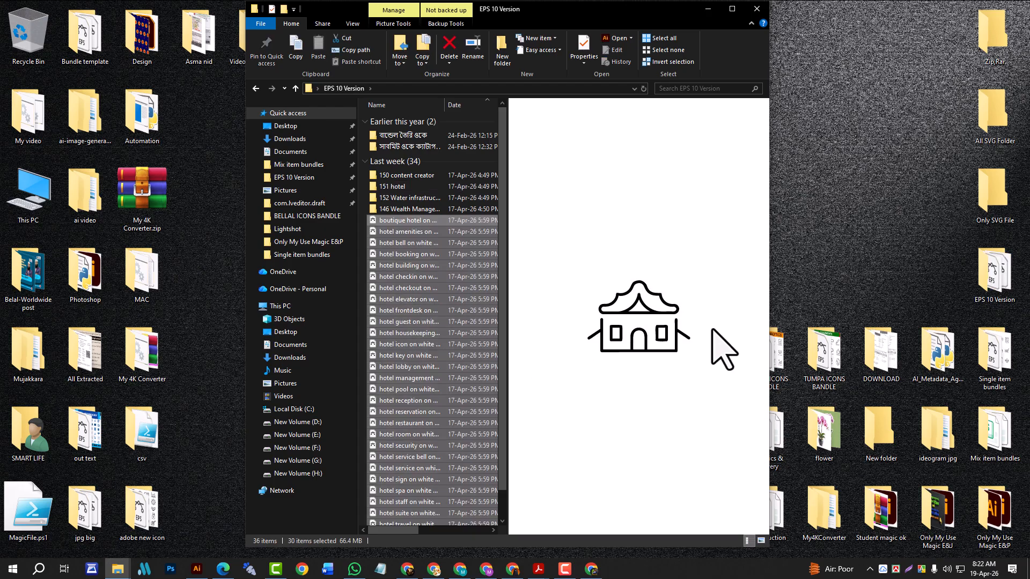
click(912, 152)
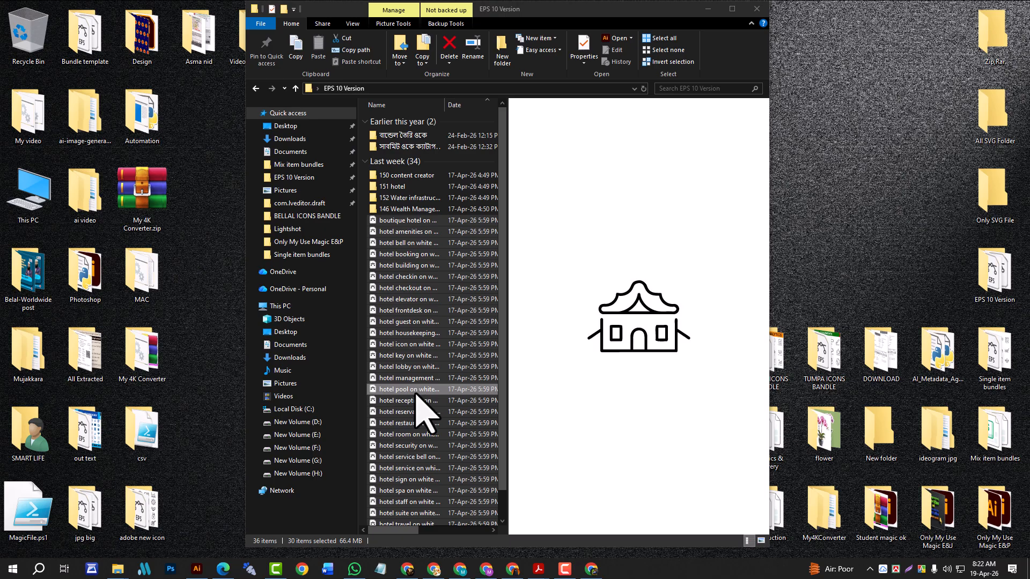
Look through the finished bundle files in the Single item bundles folder and minimize its window
mouse_move(989, 372)
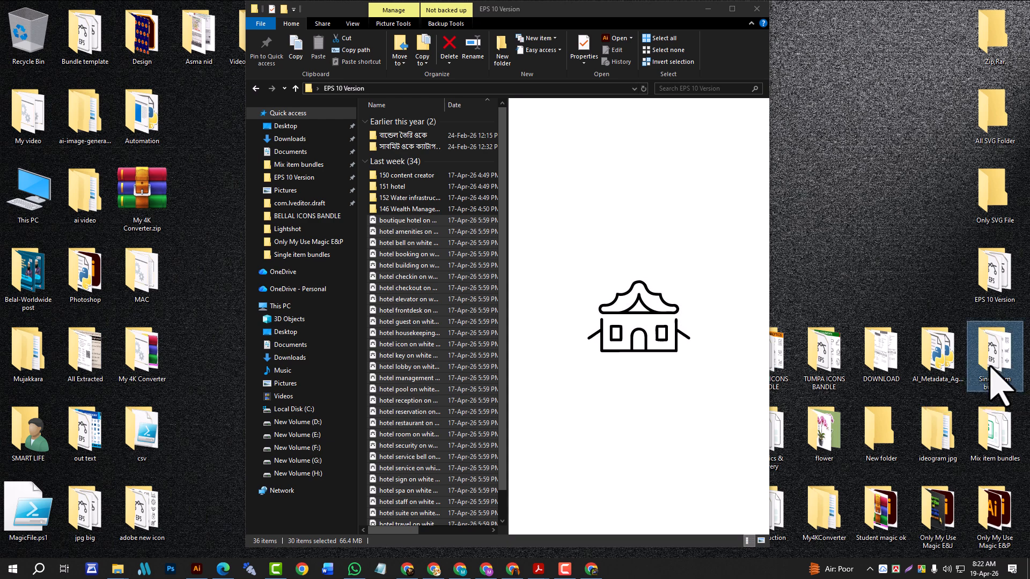
double_click(997, 373)
scroll(722, 322, down, 2)
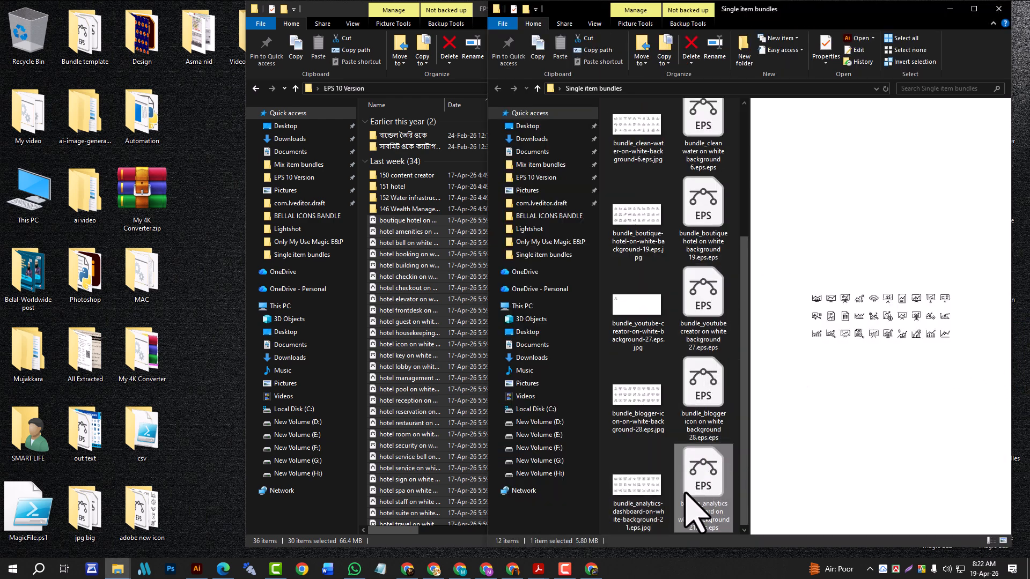
click(958, 8)
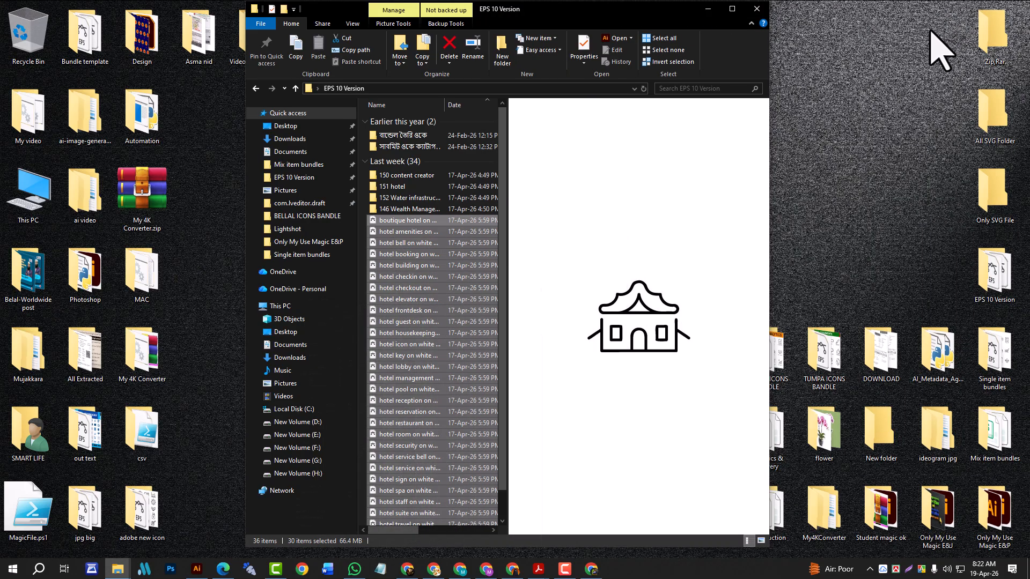
Move the hotel EPS files from EPS 10 Version back into the 151 hotel folder and minimize the window
drag(450, 294, 410, 185)
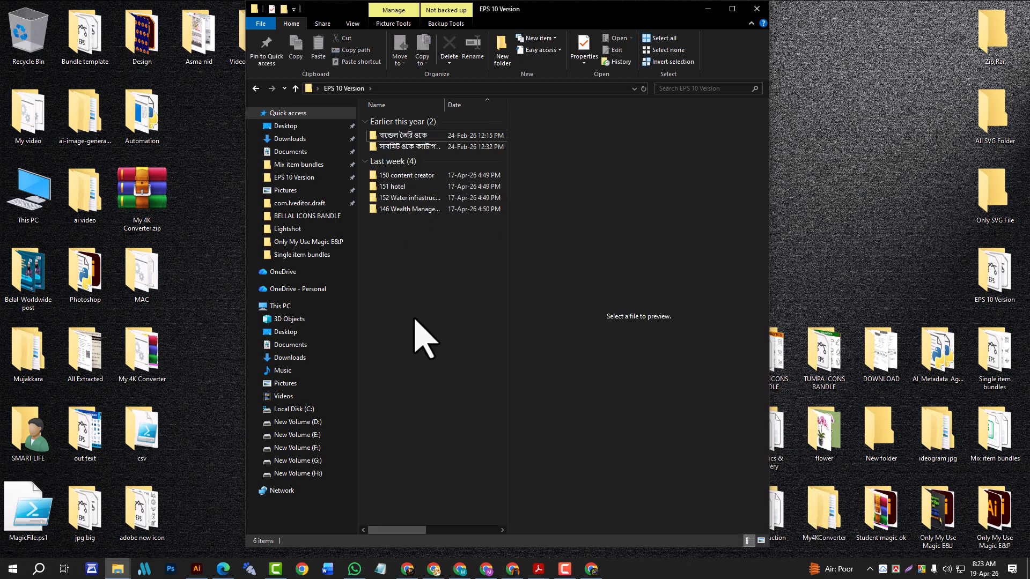
click(708, 8)
Run the script "প্রথম 2 শব্দ.py" from Only My Use Magic E&P on the 151 hotel folder inside EPS 10 Version
click(1012, 498)
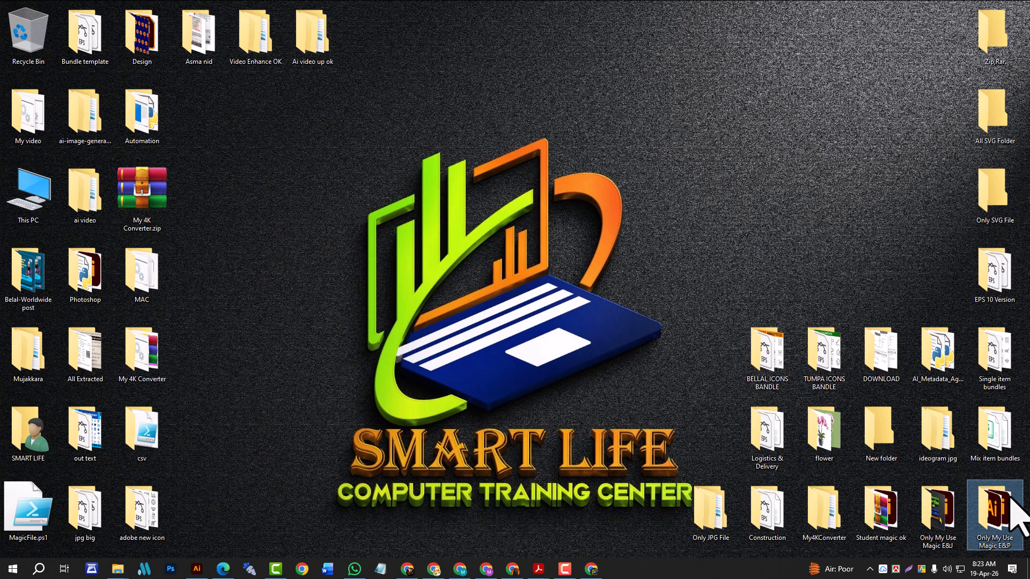
double_click(1005, 499)
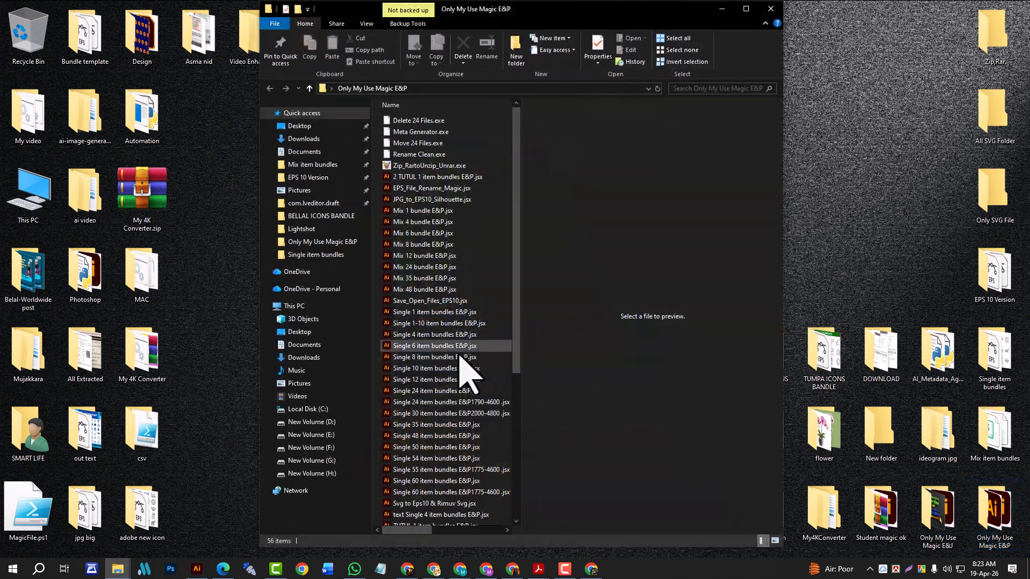
scroll(456, 365, down, 5)
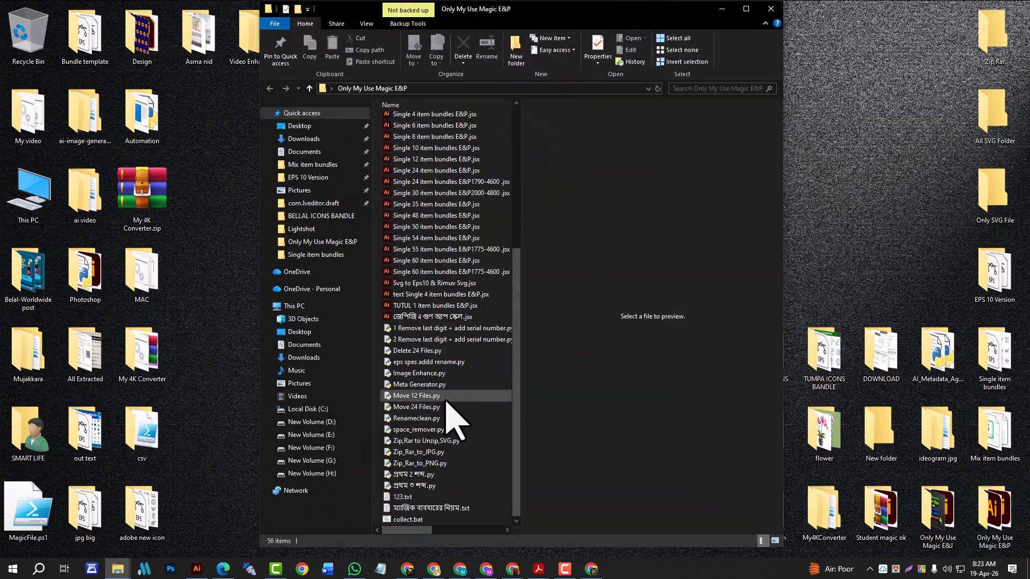
double_click(423, 475)
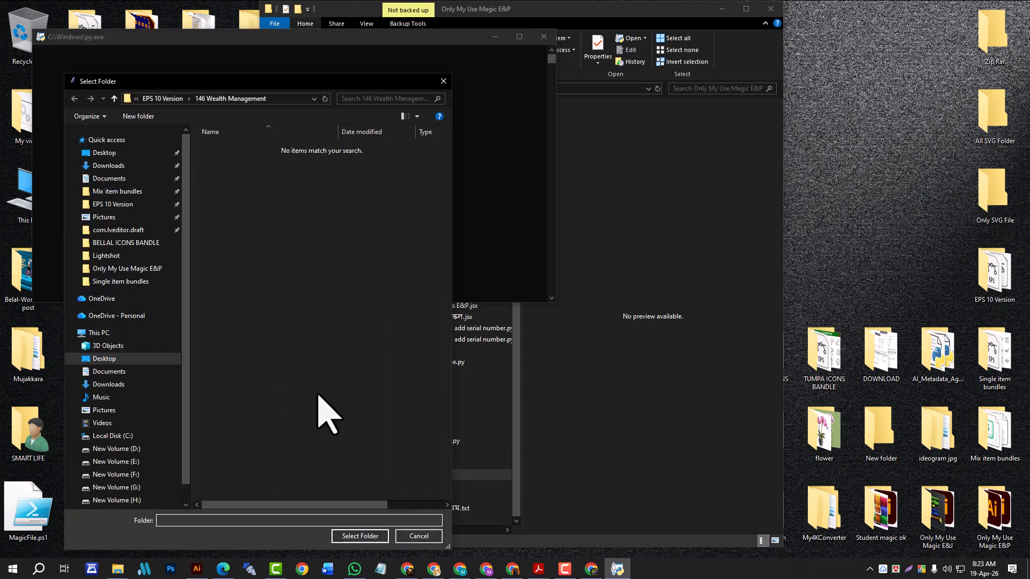
click(125, 208)
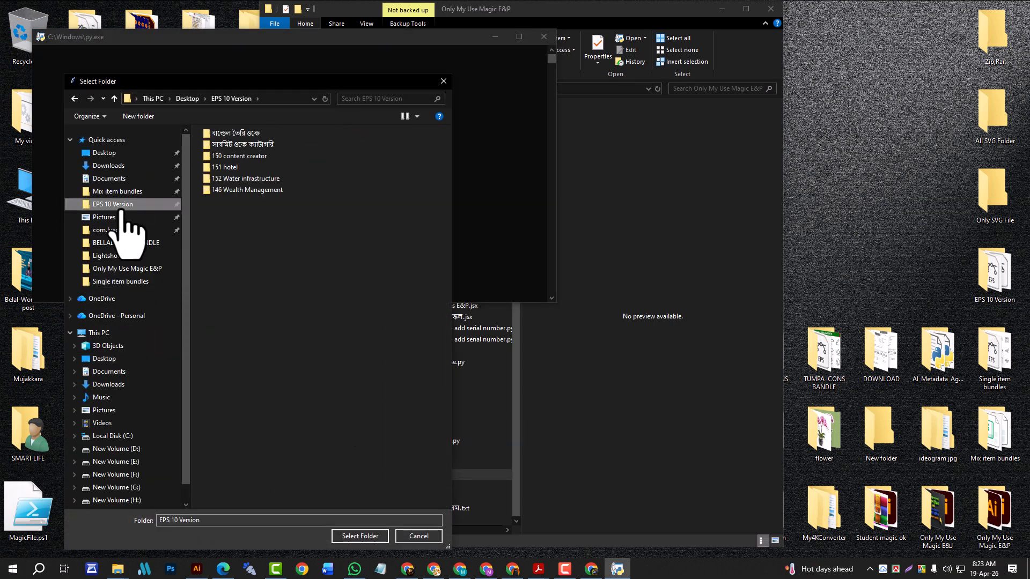
click(227, 168)
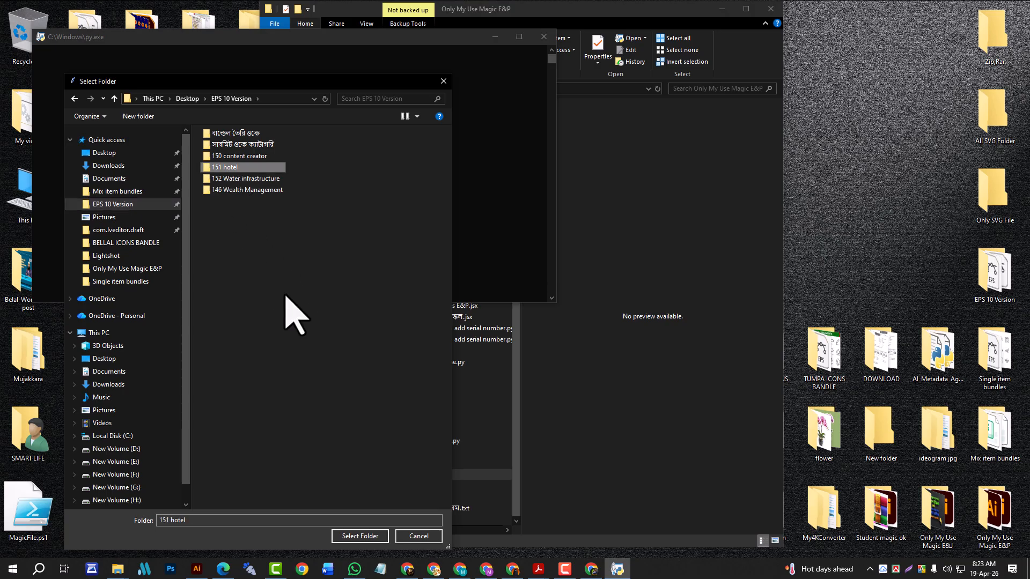
click(365, 540)
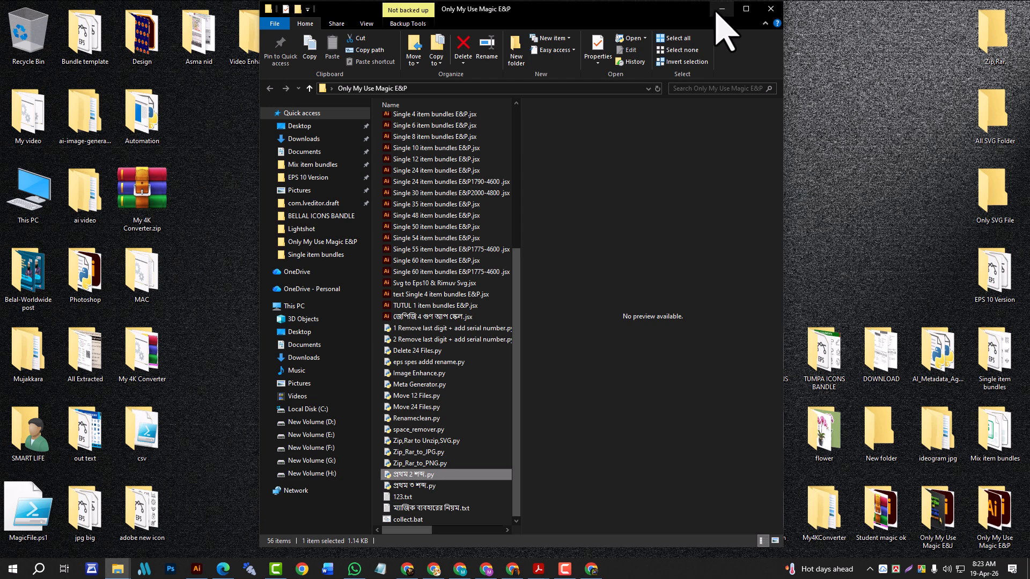
Check the 151 hotel folder inside EPS 10 Version for File_Name_List.txt, and return to the desktop
click(722, 9)
double_click(990, 279)
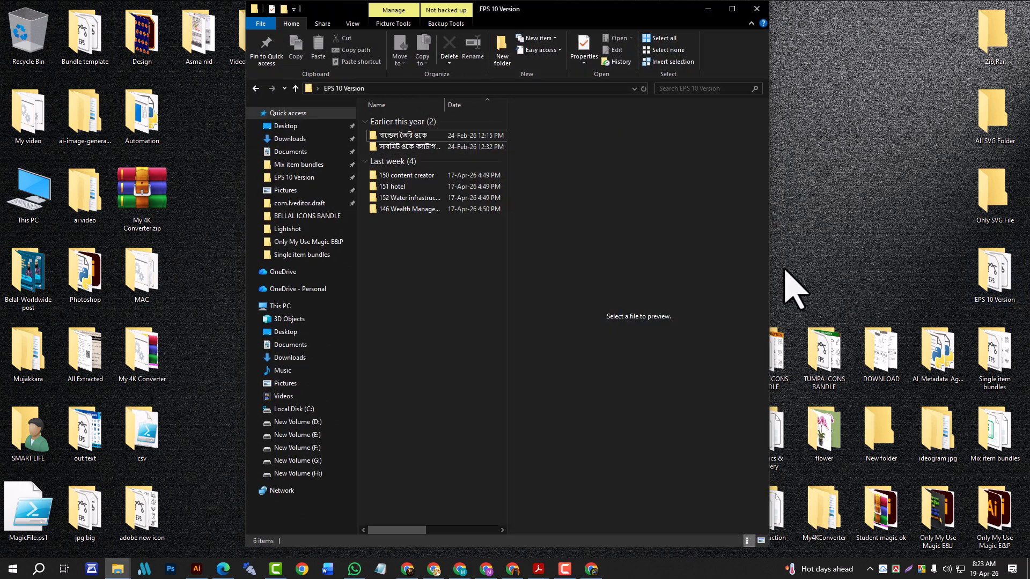
double_click(421, 187)
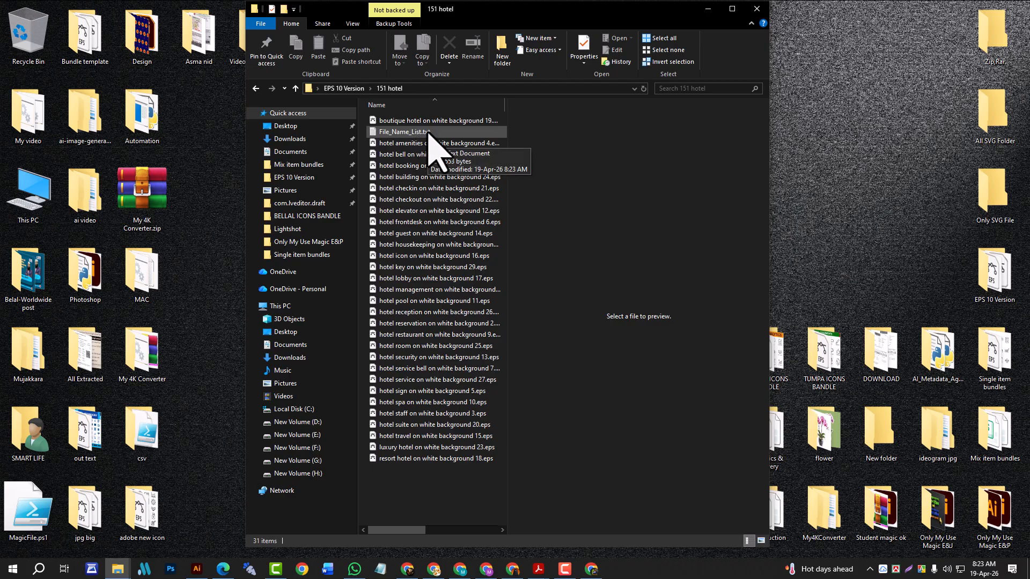
click(708, 8)
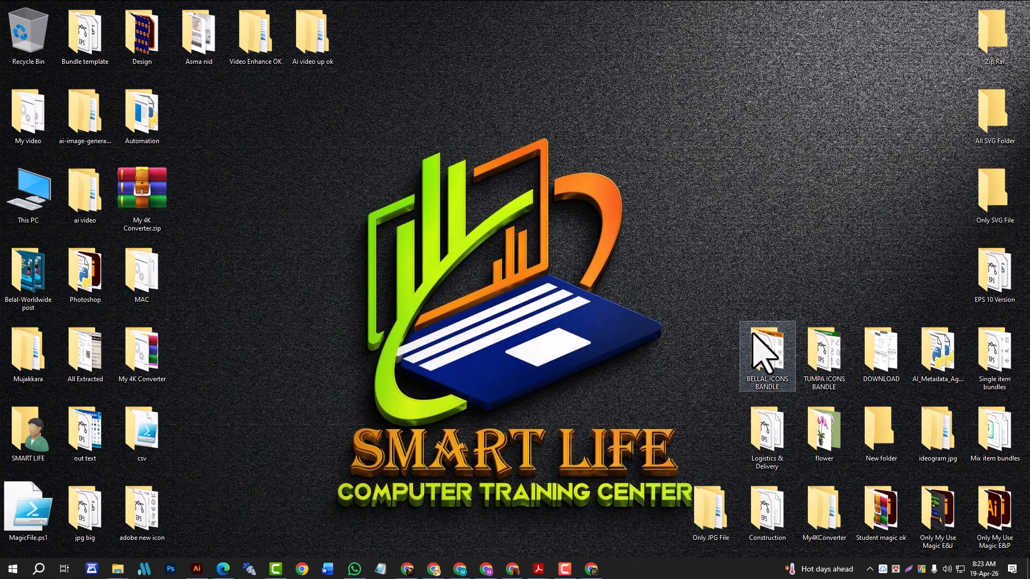
Switch to Illustrator, close the bundle_analytics dashboard document, and return to the desktop
click(198, 570)
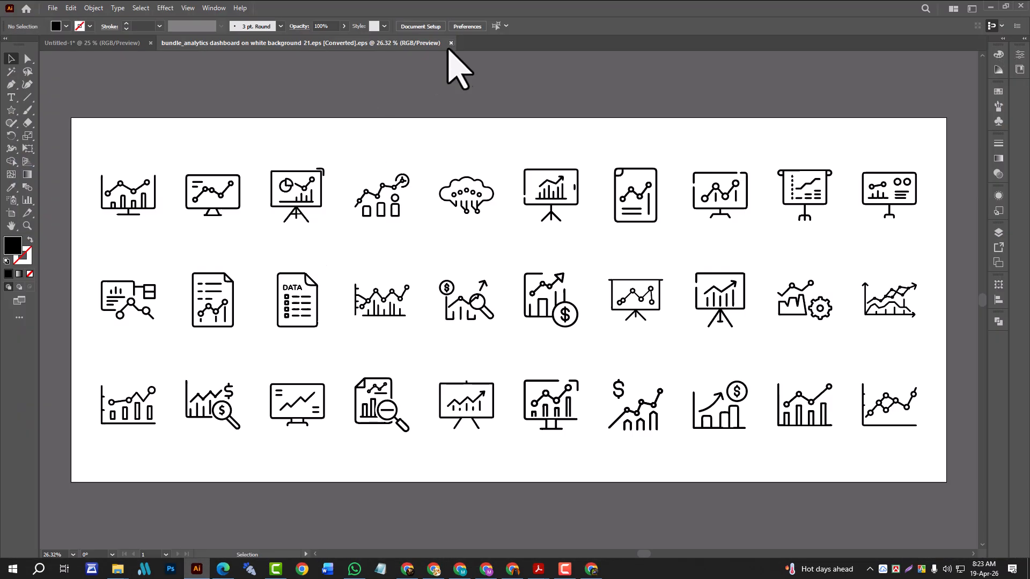
click(450, 43)
click(991, 7)
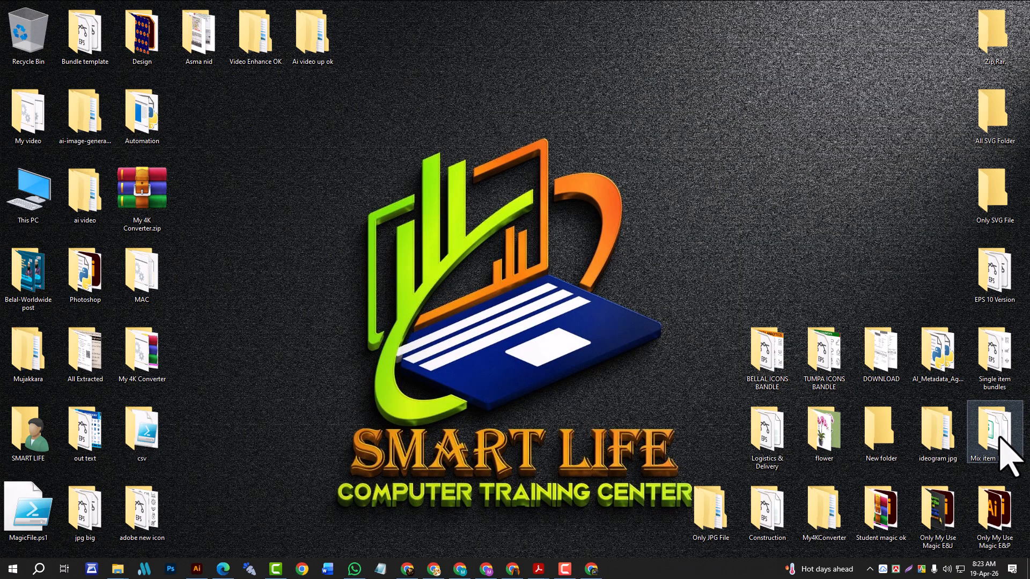
Delete the bundle_analytics dashboard EPS file and its matching JPG from the Single item bundles folder
double_click(1003, 366)
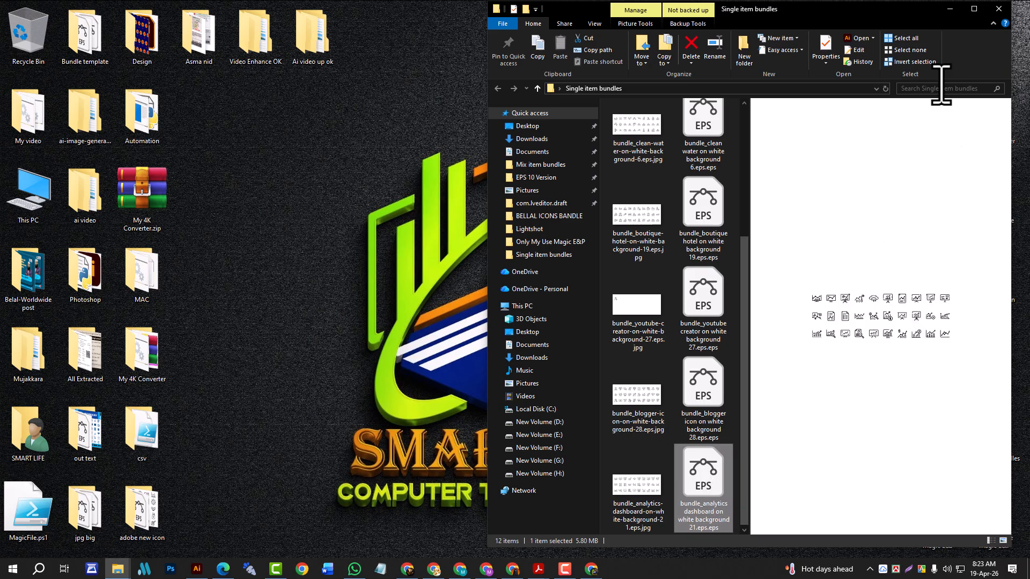
click(974, 9)
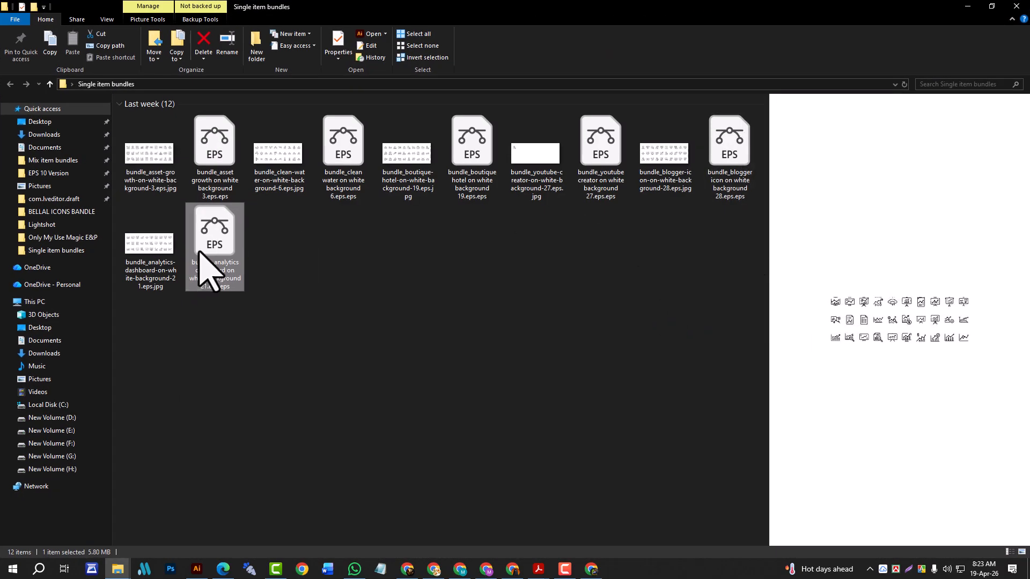
key(Delete)
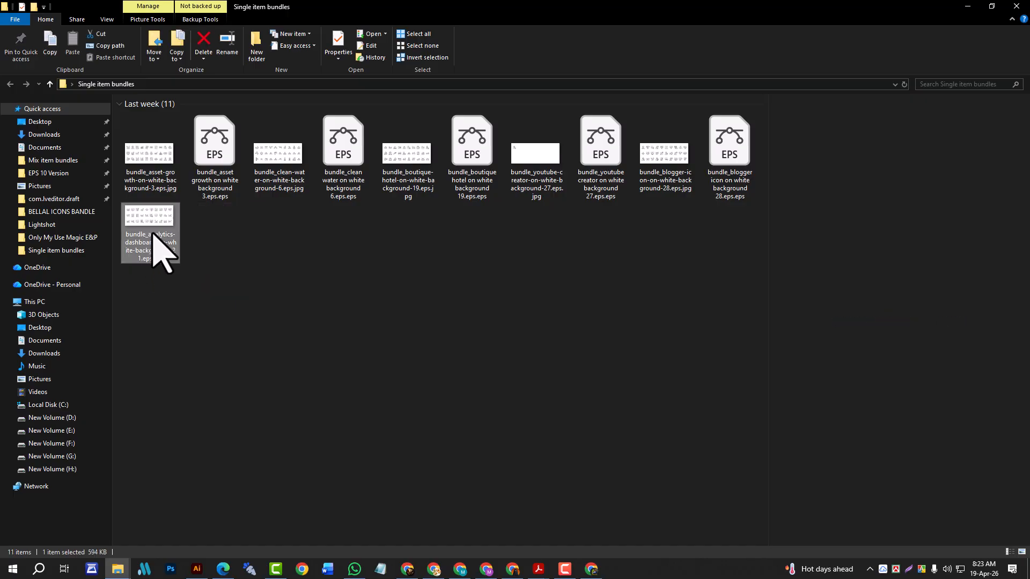
key(Delete)
Open "bundle_boutique hotel on white background 19.eps" from Single item bundles in Illustrator, and return to the desktop
click(730, 153)
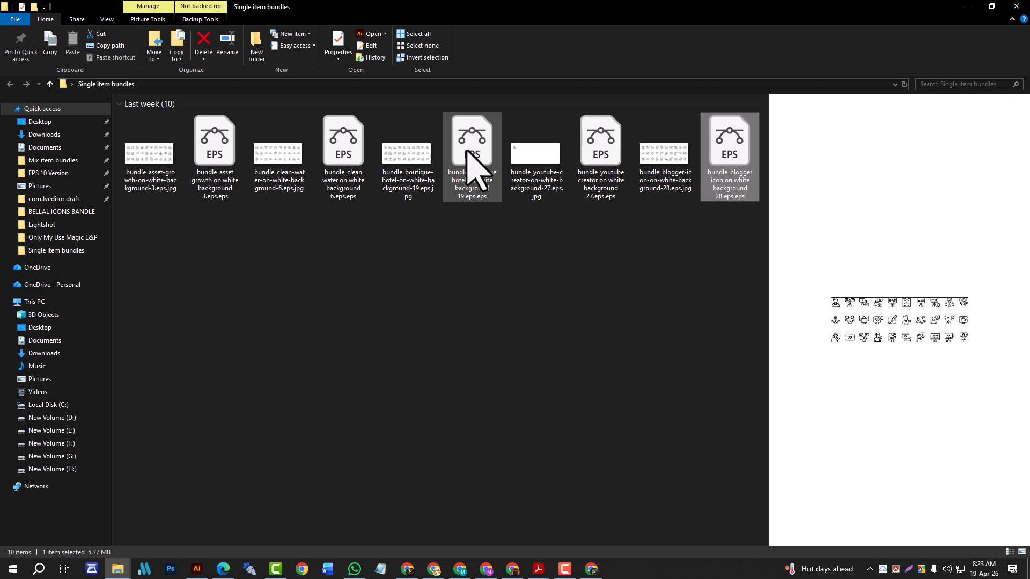
click(467, 151)
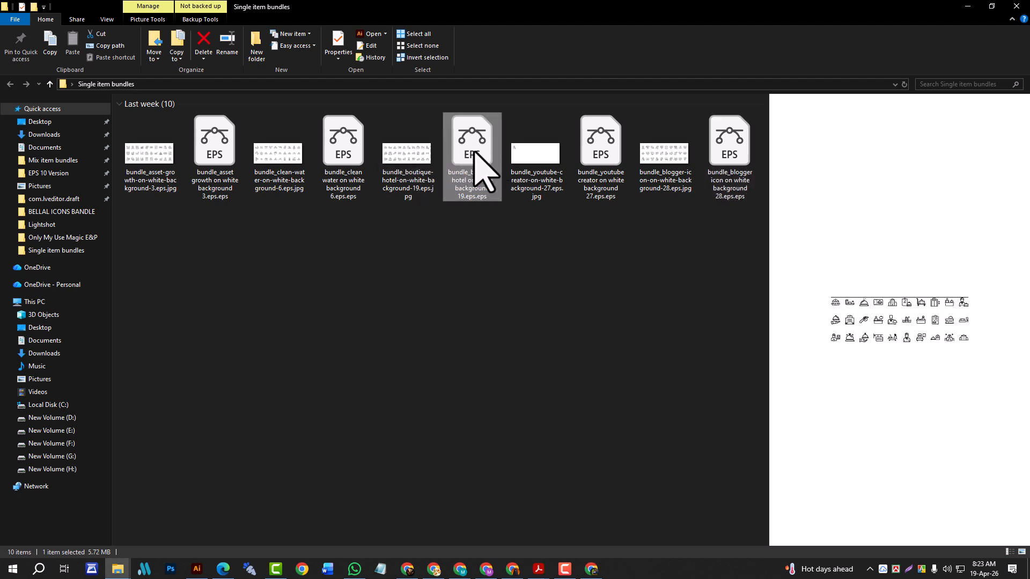
double_click(475, 153)
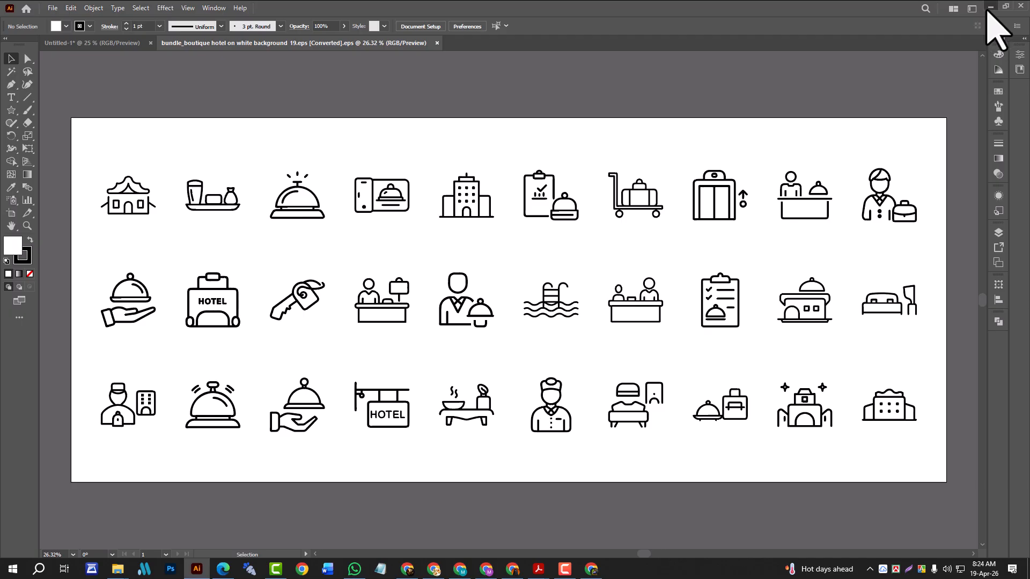
click(990, 7)
click(968, 6)
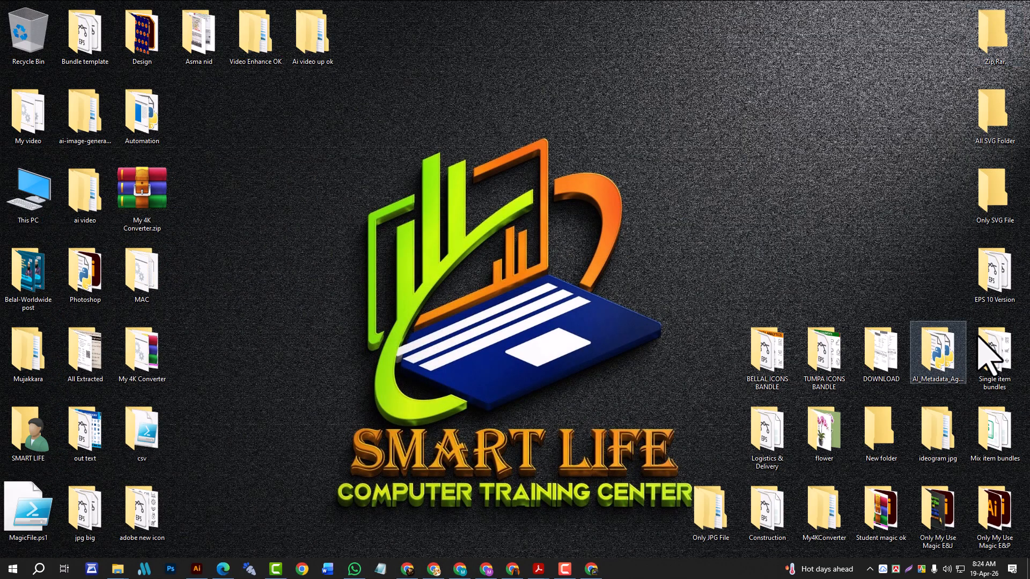
Copy the entire name list from File_Name_List.txt in the 151 hotel folder, and close the list
double_click(998, 278)
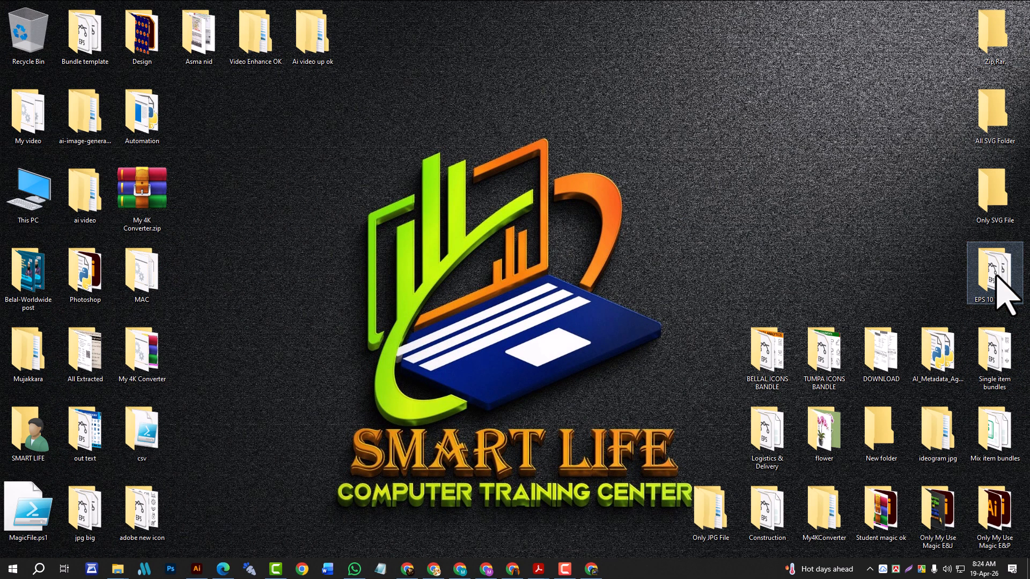
double_click(430, 187)
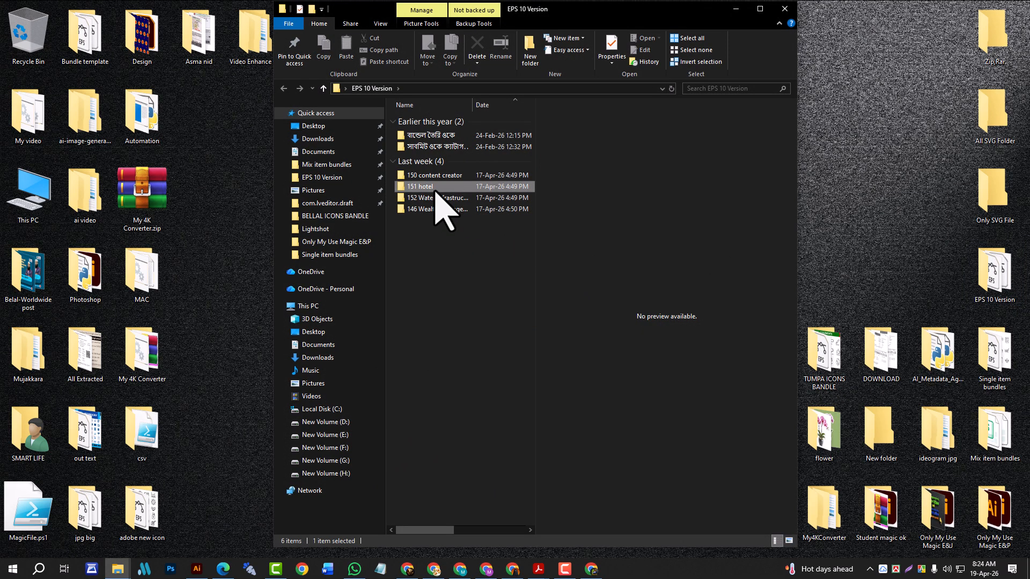
click(432, 132)
double_click(432, 132)
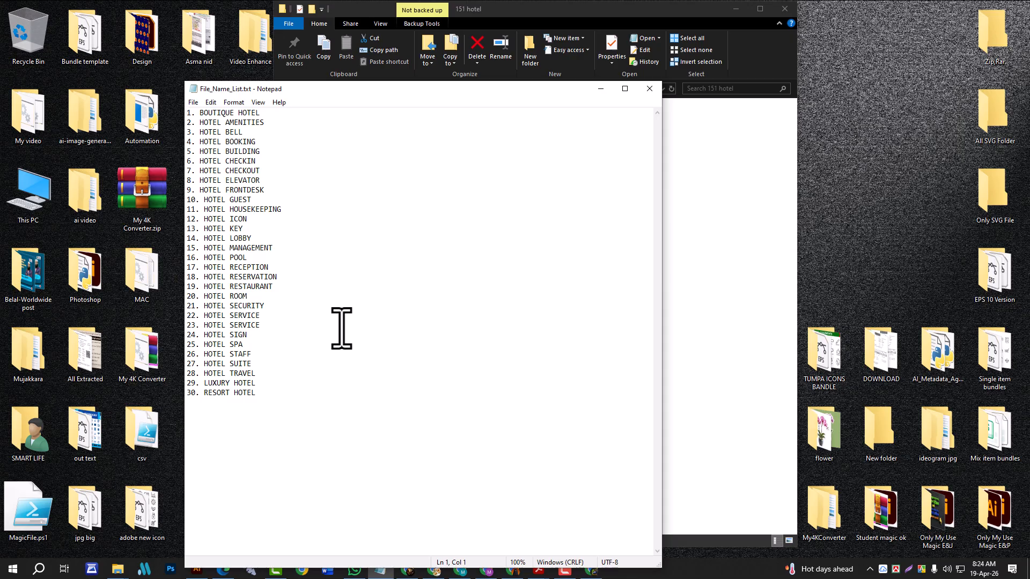
key(ctrl+a)
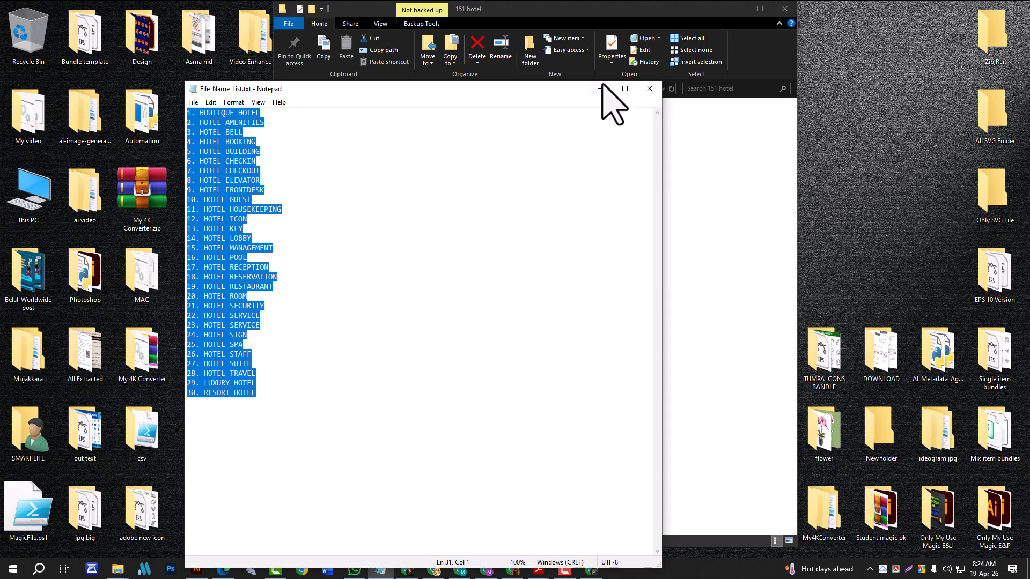
click(649, 88)
click(745, 11)
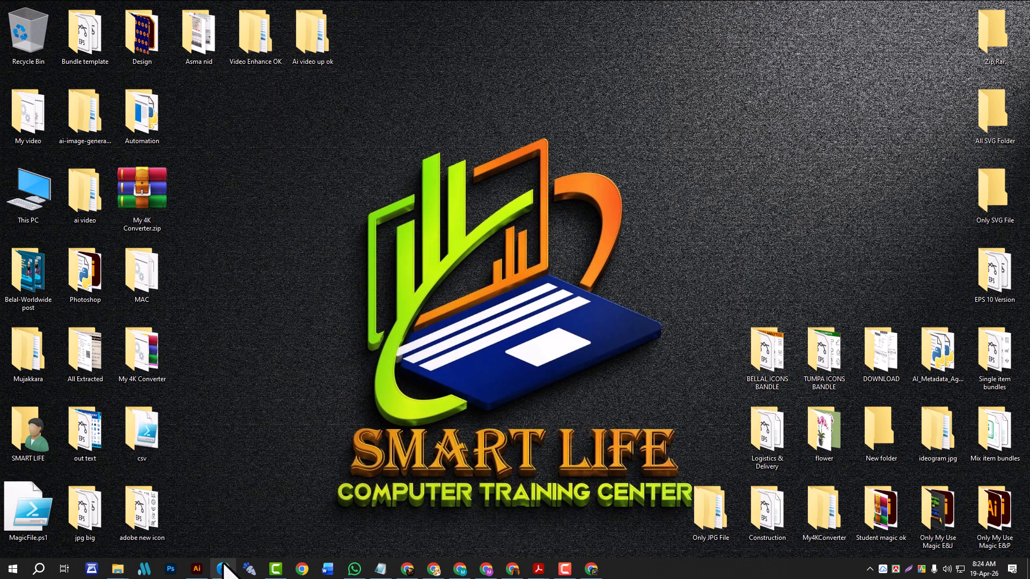
Switch to Illustrator and set the Type tool to Roboto at 40 pt in the boutique hotel bundle document
click(202, 574)
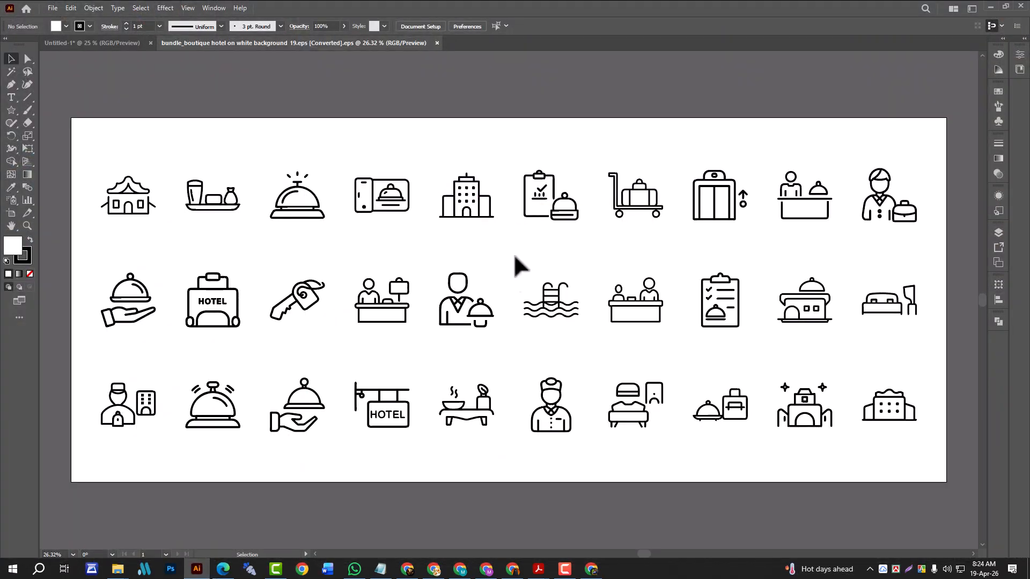
key(ctrl+minus)
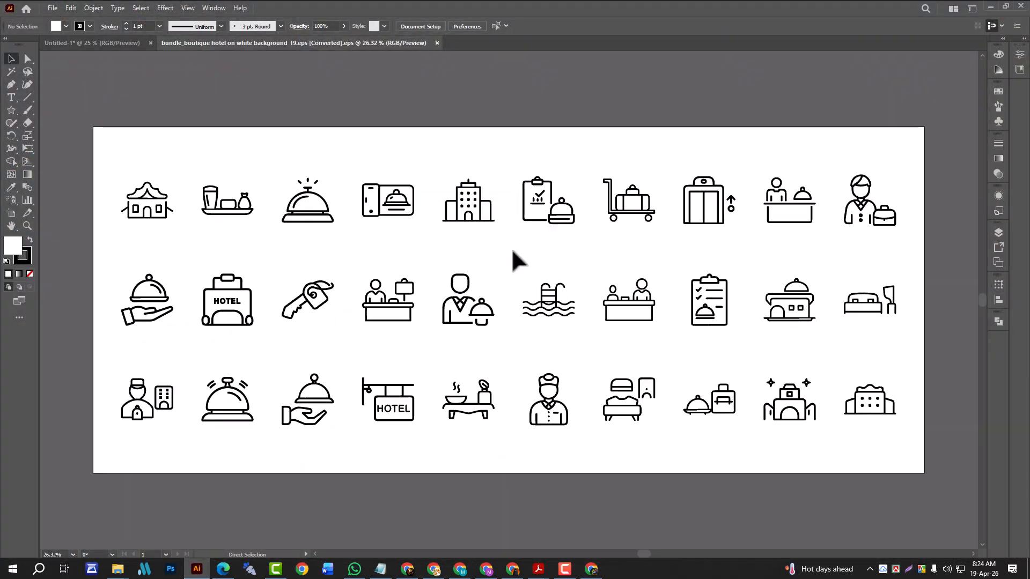
scroll(515, 264, right, 2)
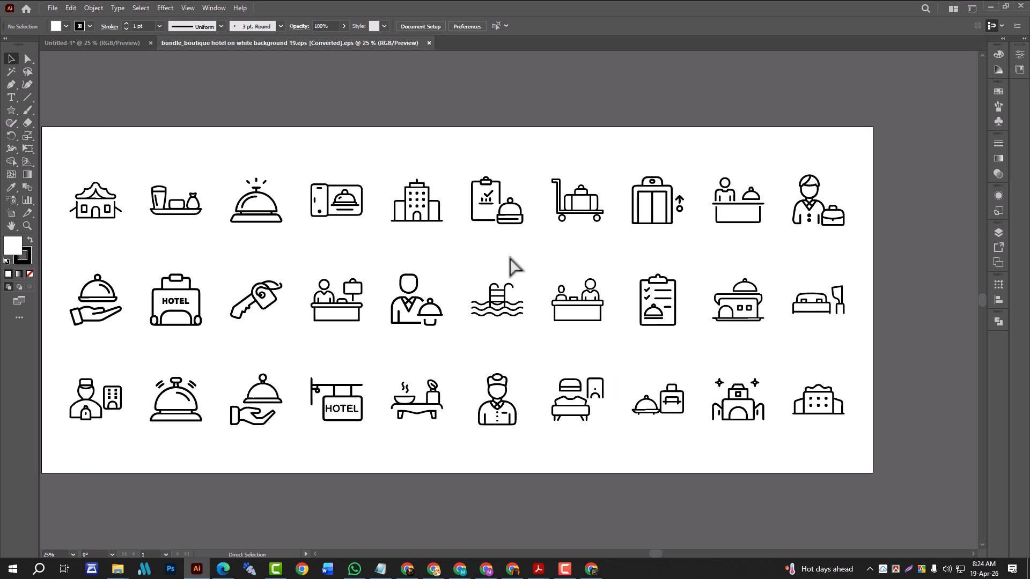
scroll(511, 271, down, 2)
scroll(508, 274, down, 1)
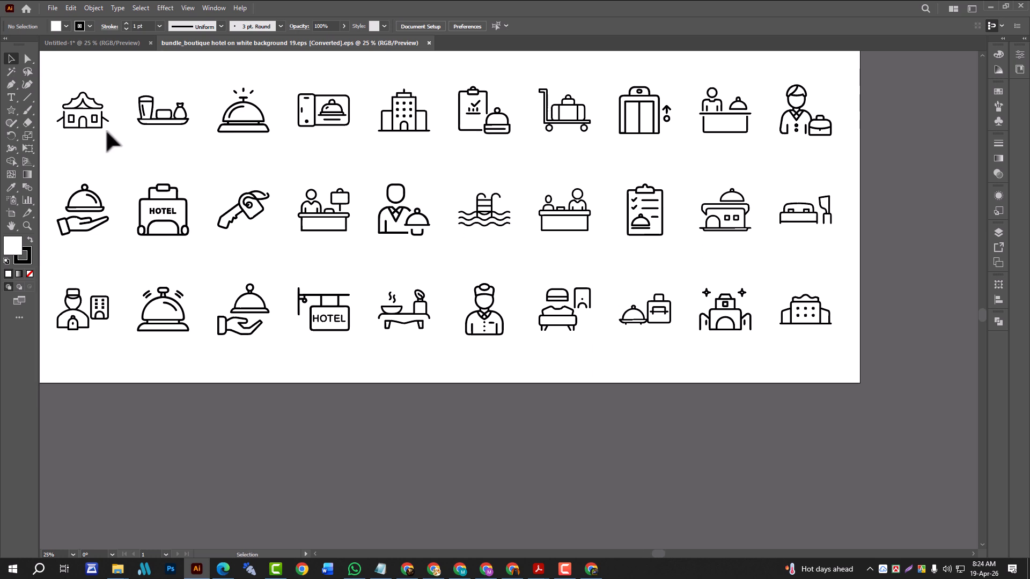
click(13, 98)
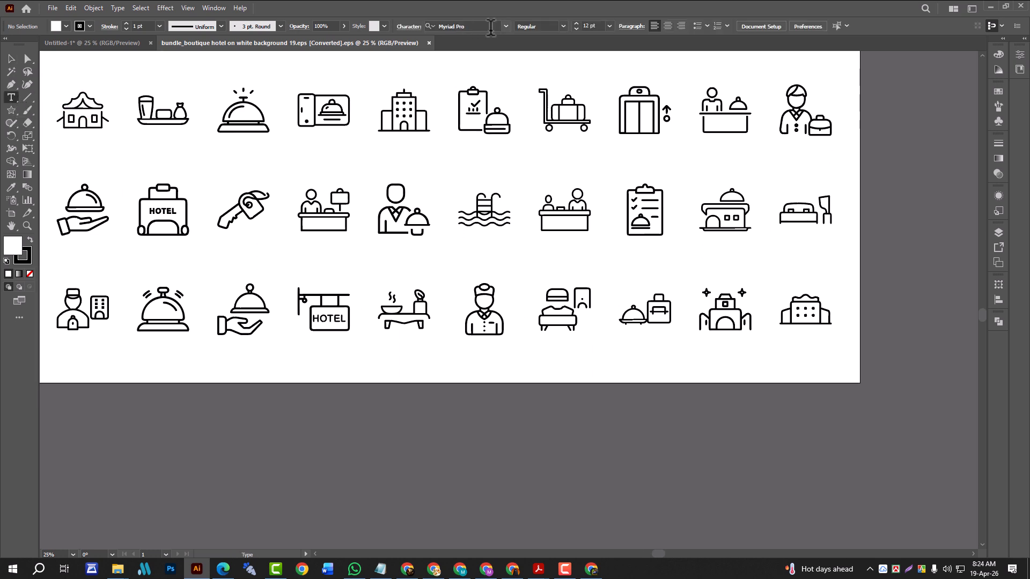
click(506, 27)
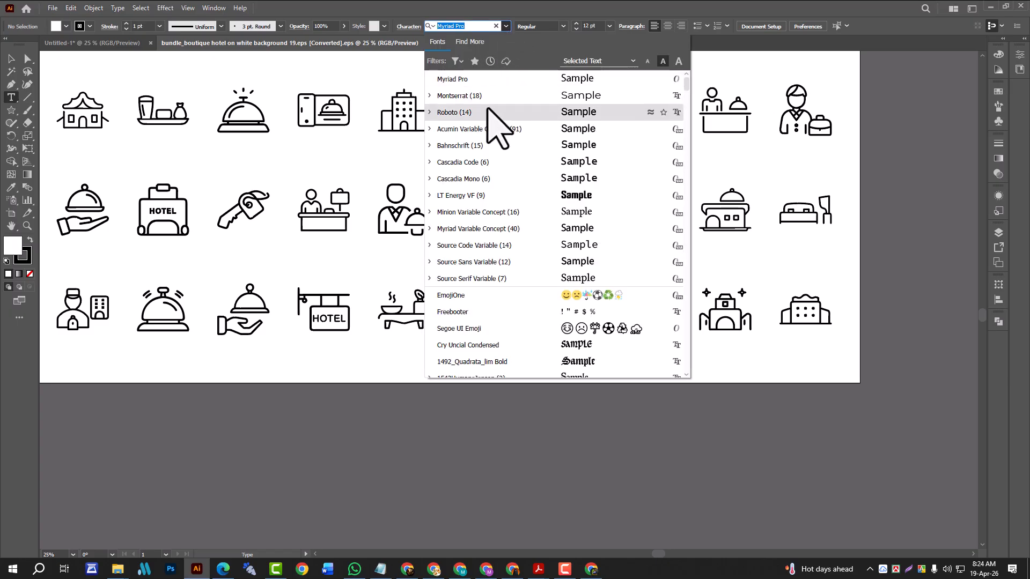
click(472, 114)
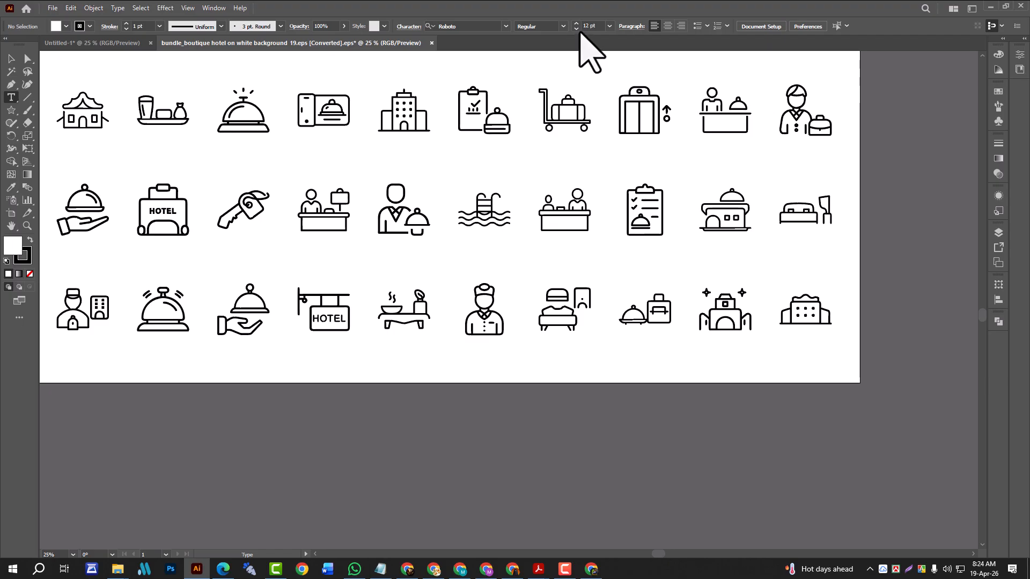
text(0)
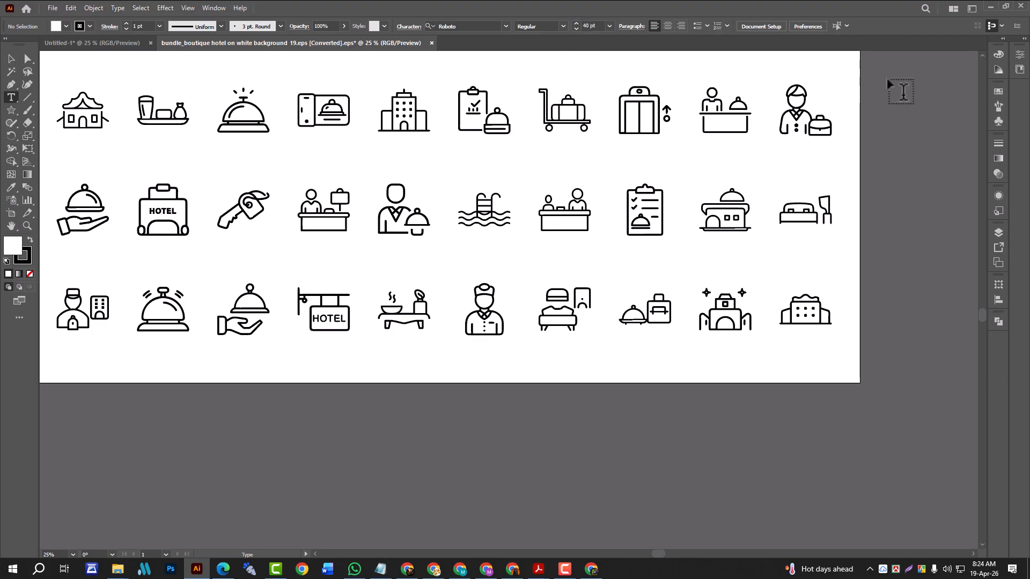
Paste the copied name list as text beside the artboard, center-align it, and place it clear of the icons
click(881, 79)
key(ctrl+v)
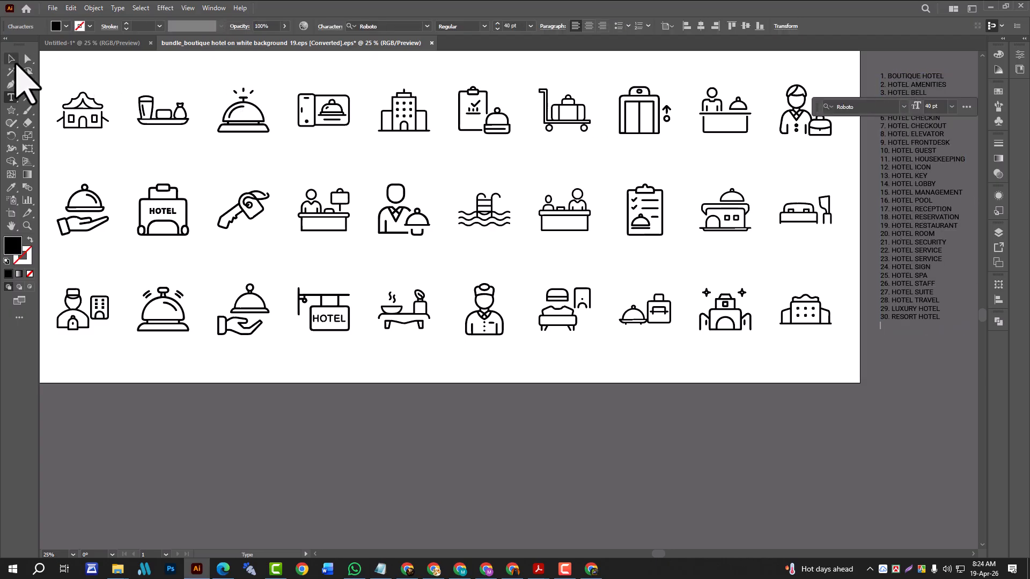
click(11, 57)
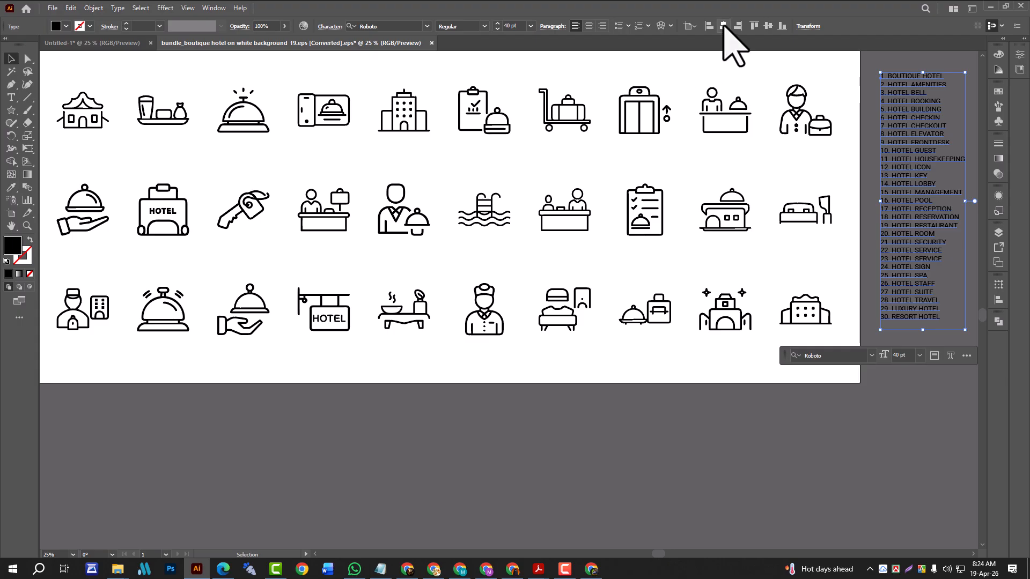
click(589, 26)
drag(872, 180, 916, 196)
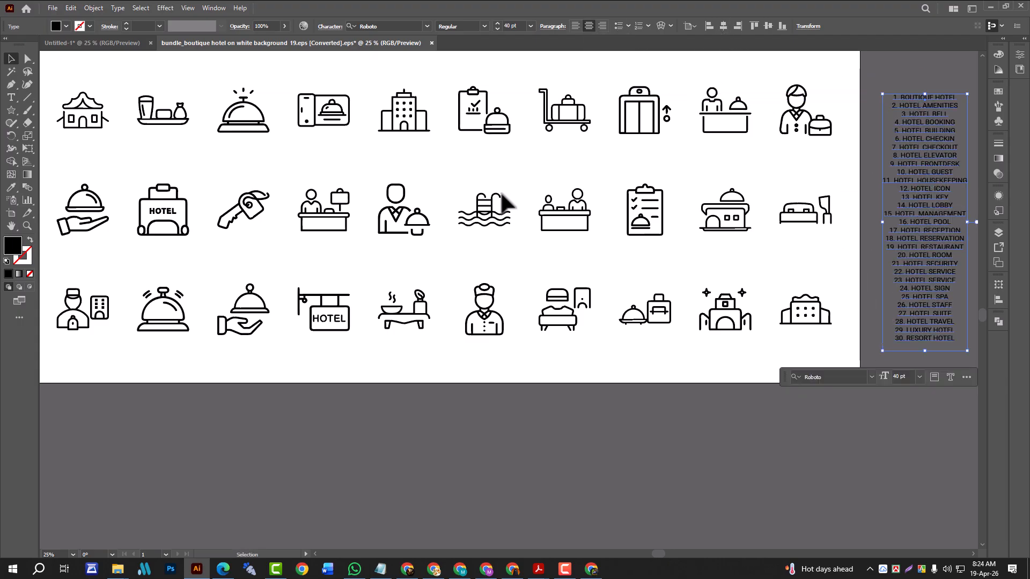
Cut BOUTIQUE HOTEL from the name list and paste it as a label beneath the first icon
click(11, 97)
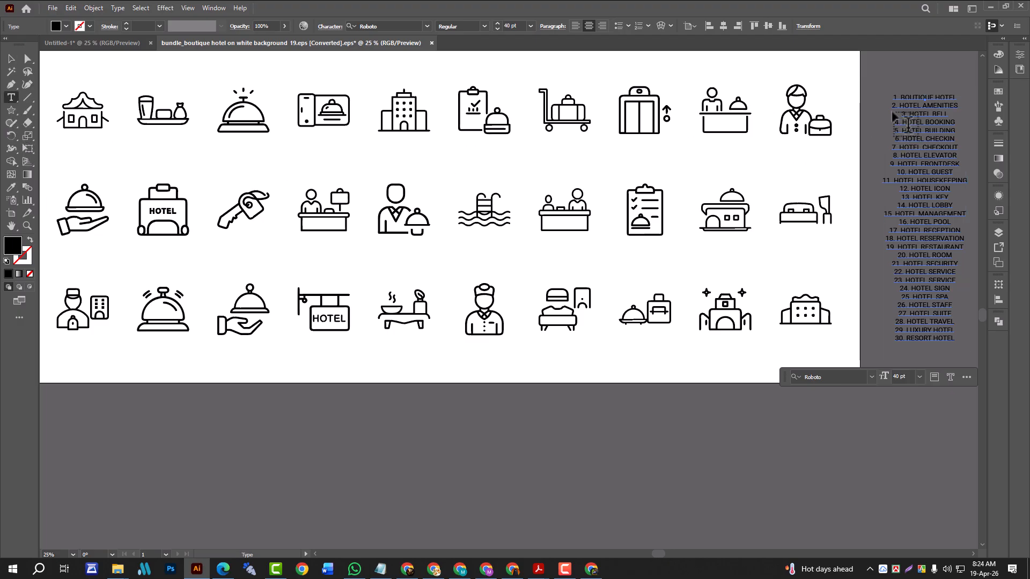
drag(900, 98, 957, 98)
key(ctrl+c)
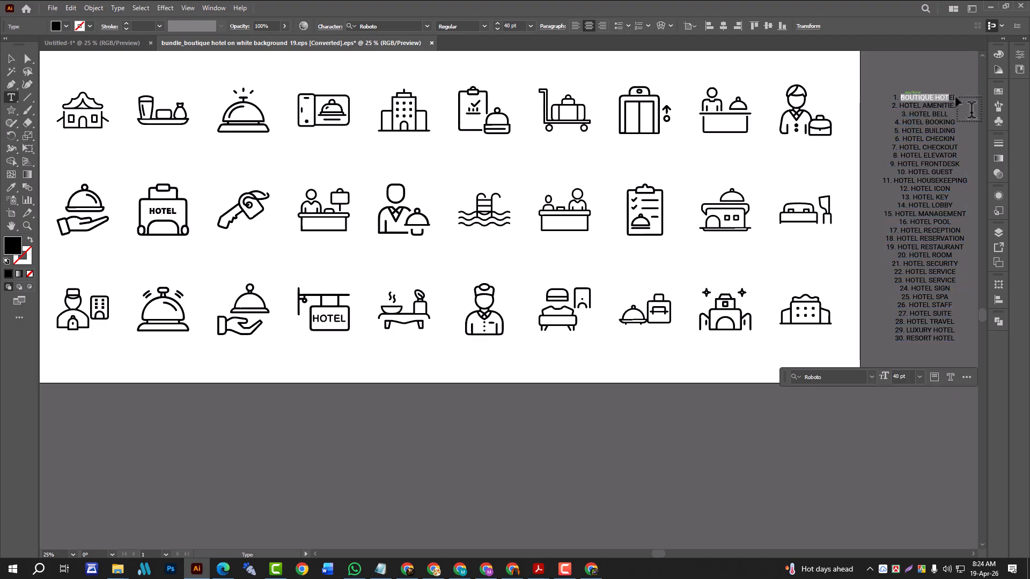
key(ctrl)
ctrl+click(845, 193)
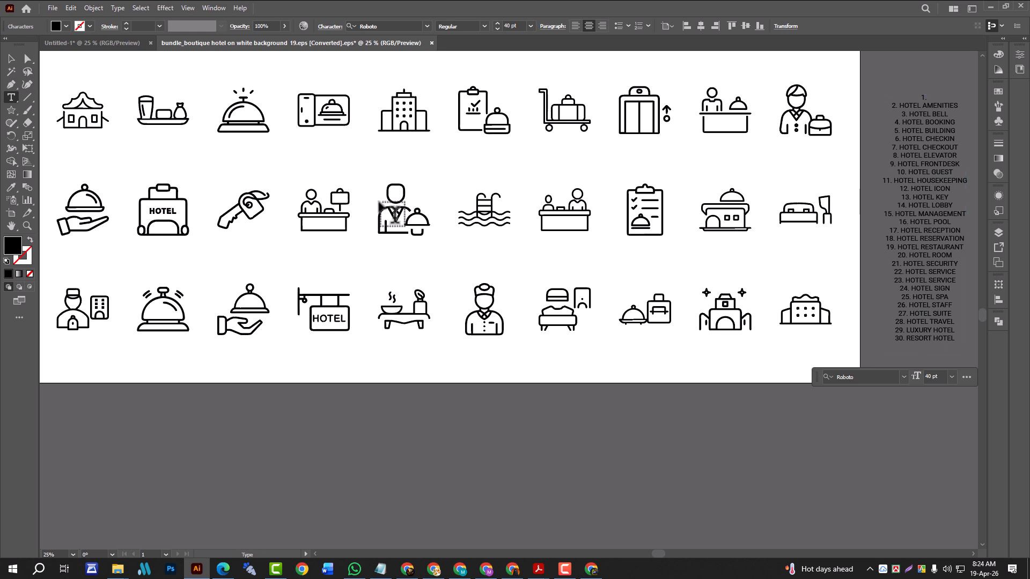
click(78, 144)
key(ctrl+v)
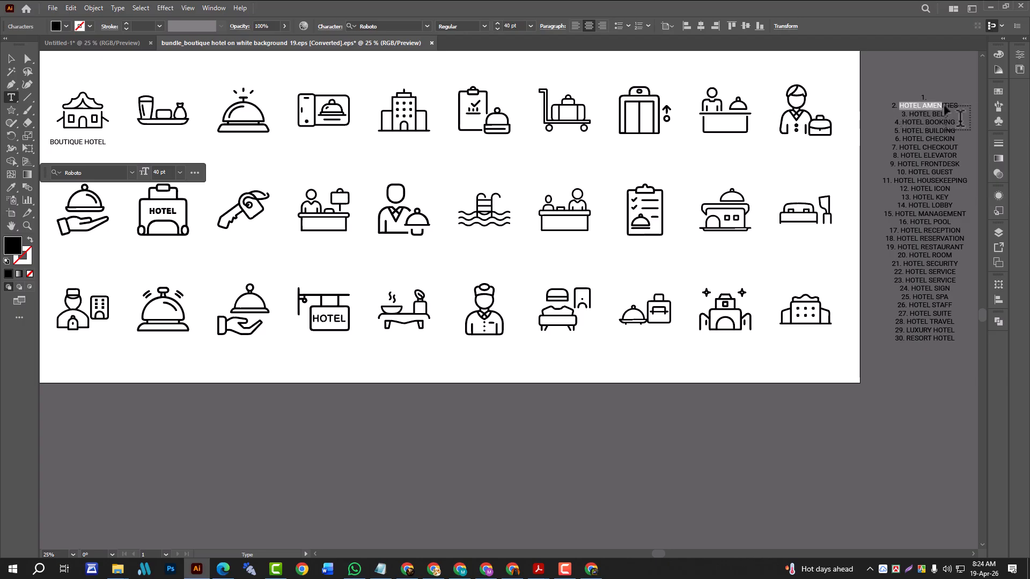
Move HOTEL AMENITIES and HOTEL BELL from the name list to labels beneath the second and third icons
key(ctrl+x)
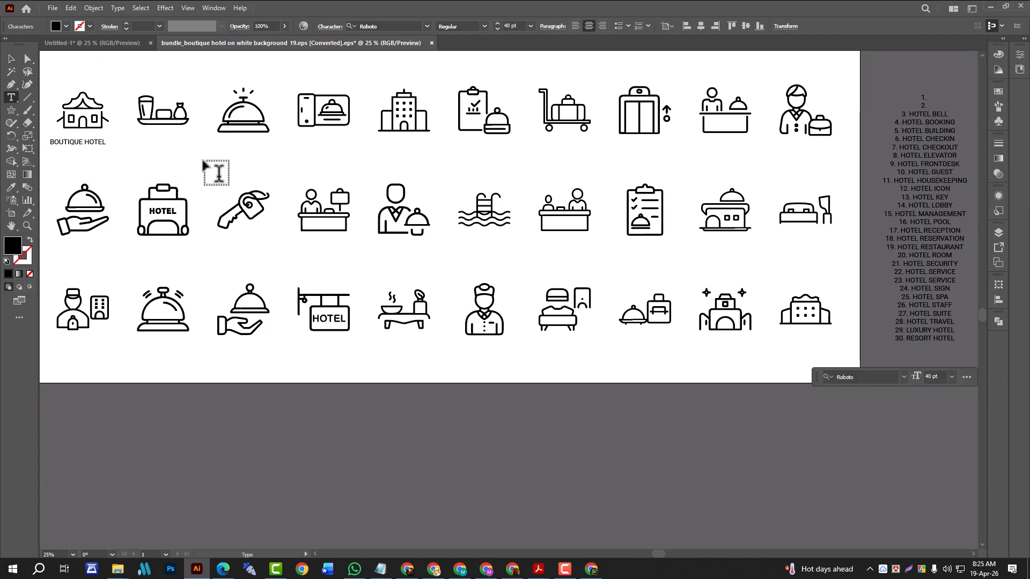
click(167, 151)
key(ctrl+v)
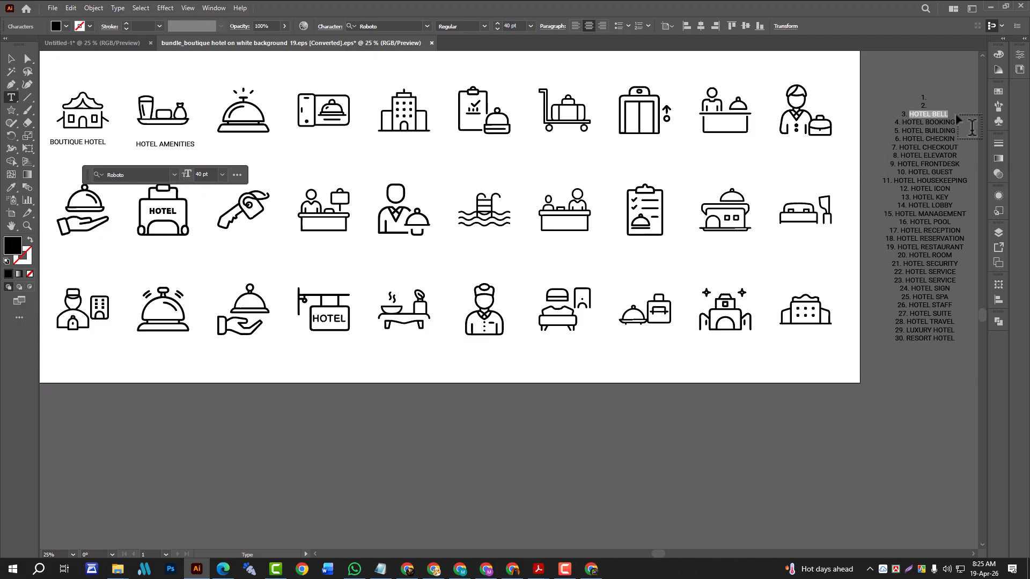
key(ctrl+x)
key(Escape)
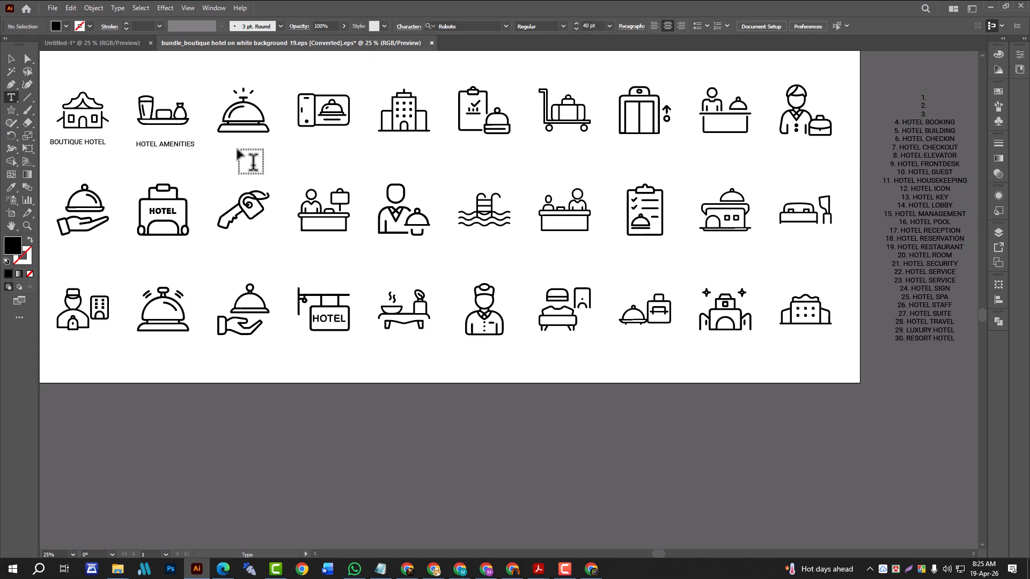
click(237, 150)
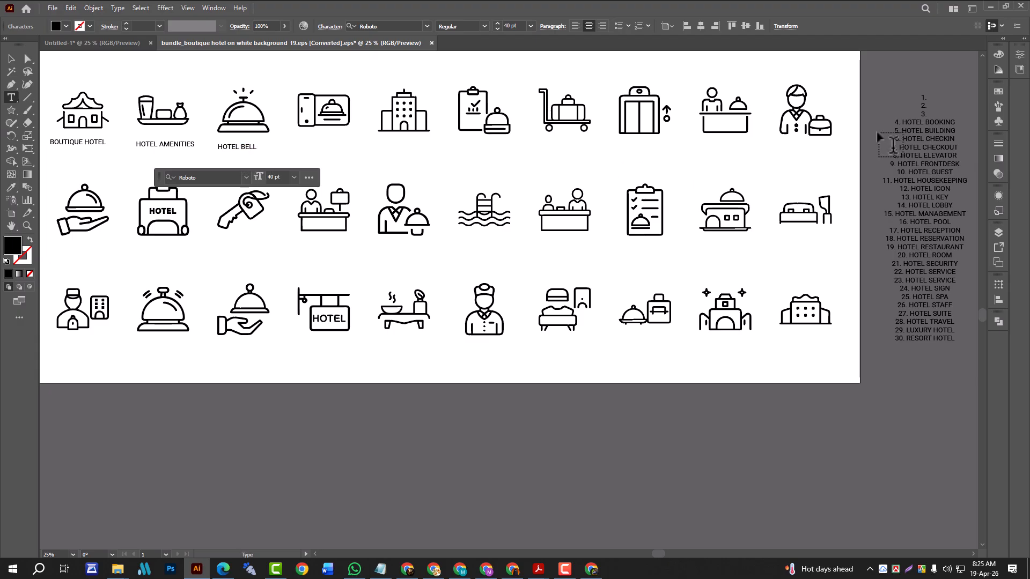
Move HOTEL BOOKING from the list beneath the fourth icon, and label the remaining icons with their listed names through RESORT HOTEL
drag(906, 122, 957, 125)
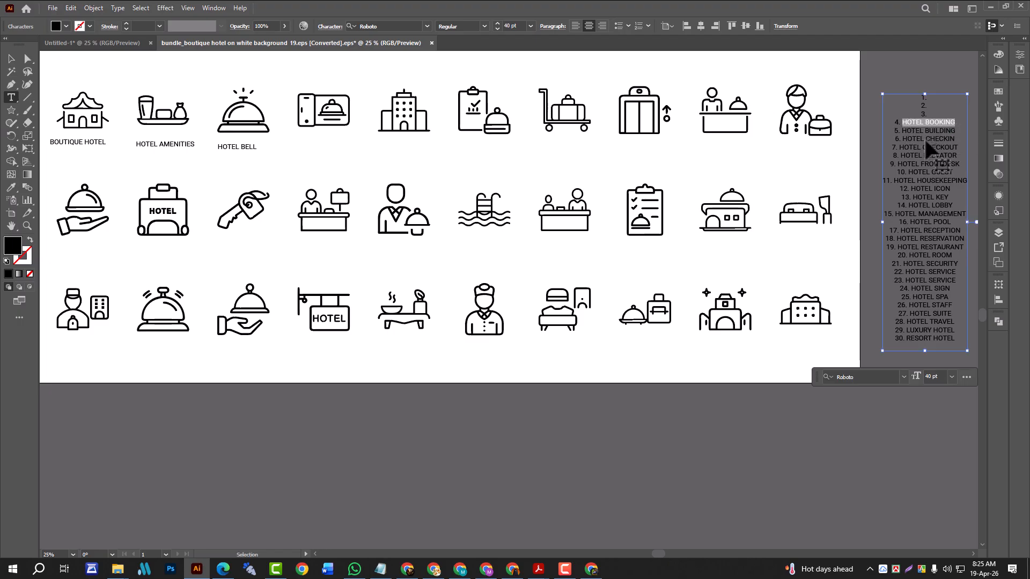
key(ctrl+x)
click(319, 146)
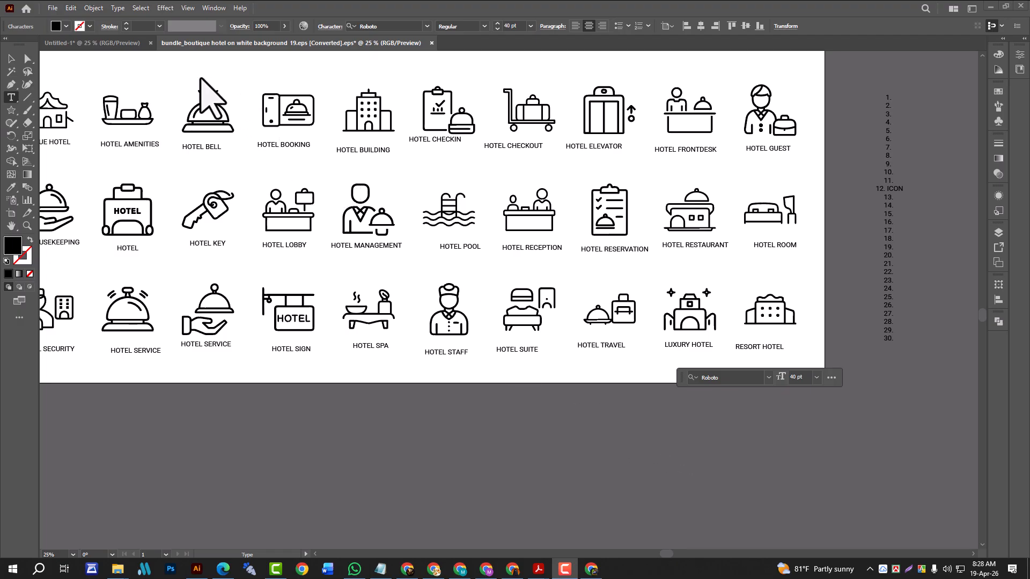
Finish editing the RESORT HOTEL label and delete the leftover numbered list beside the artboard
key(Escape)
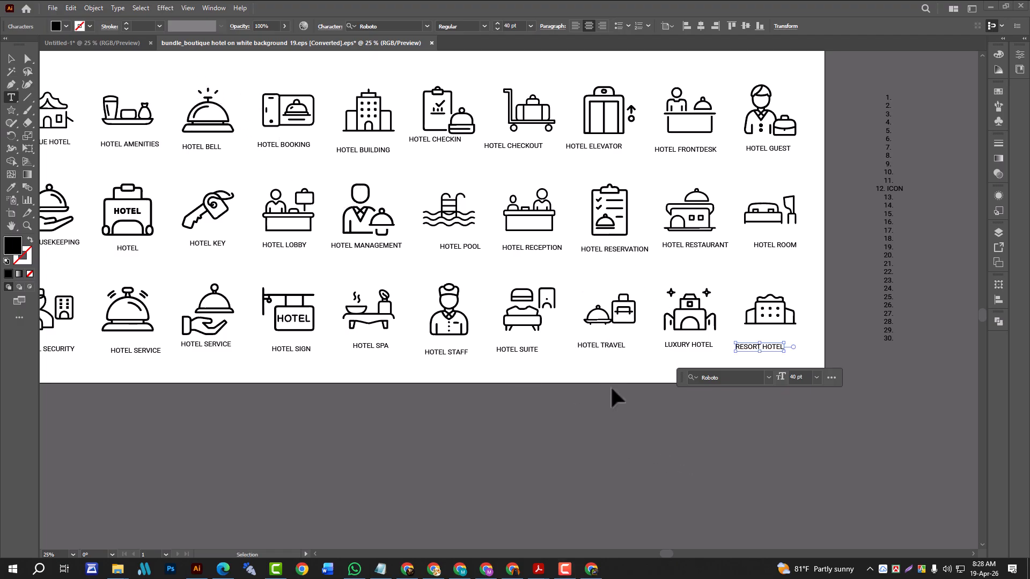
scroll(611, 392, left, 2)
ctrl+click(616, 397)
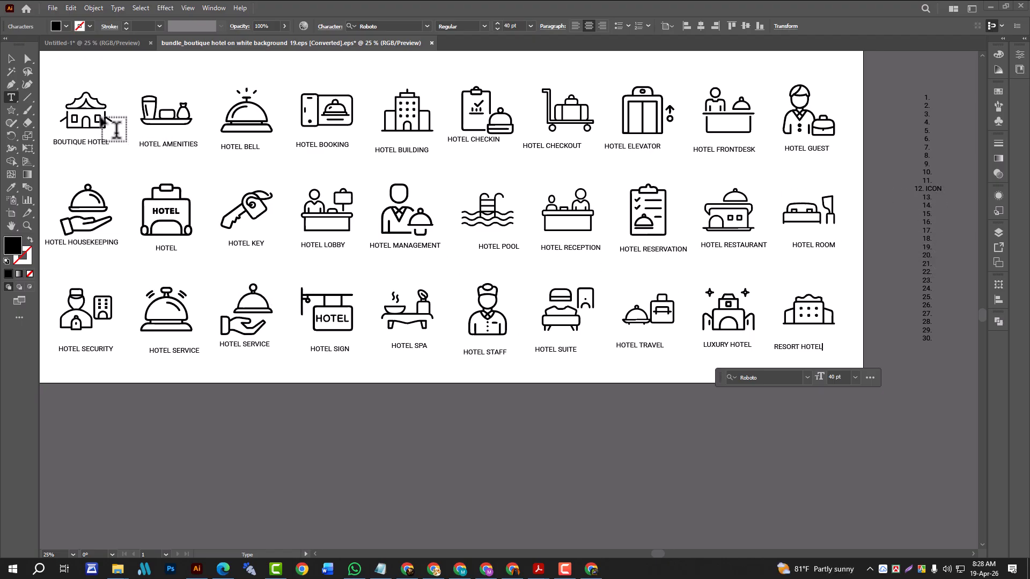
click(12, 58)
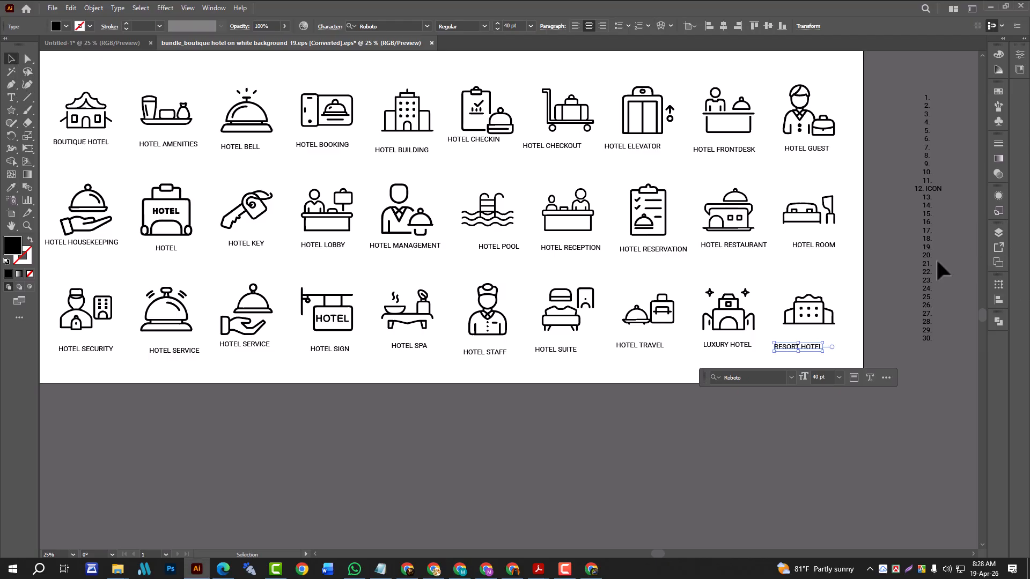
click(934, 328)
key(Delete)
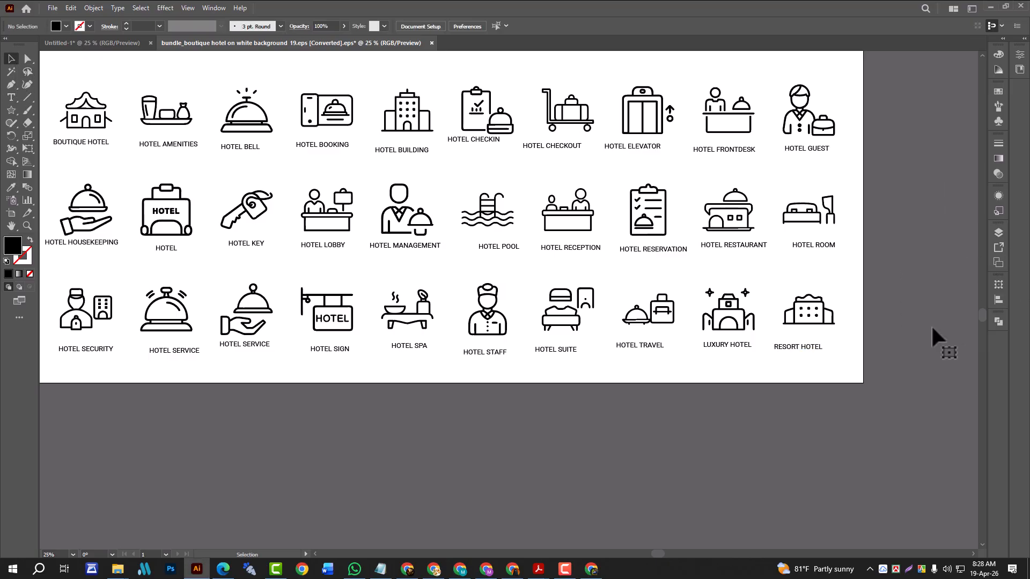
Cut all hotel icons and labels, paste them into the Untitled-1 template, and move them to the upper part of the artboard
scroll(801, 421, left, 1)
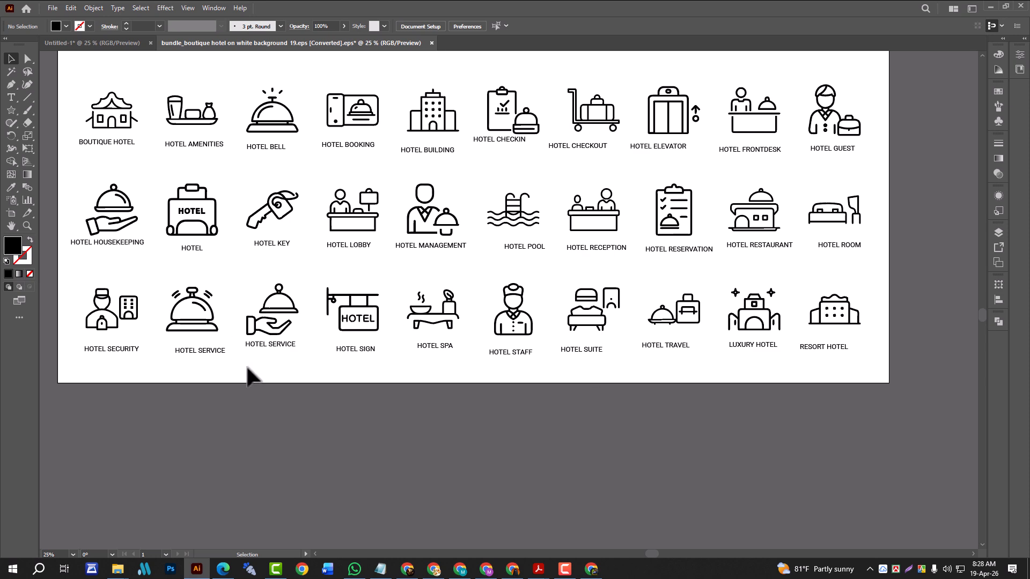
key(ctrl+a)
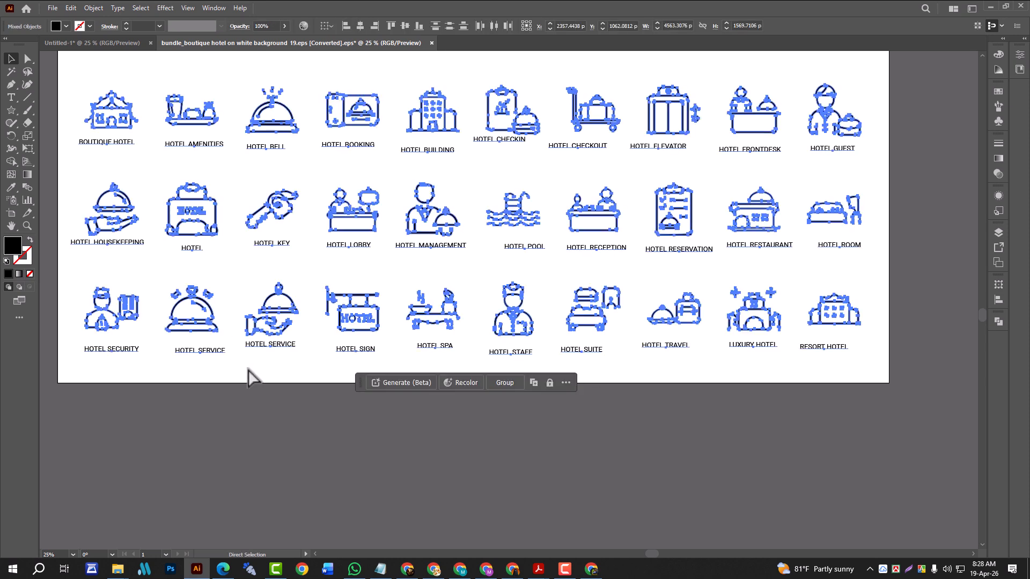
key(Delete)
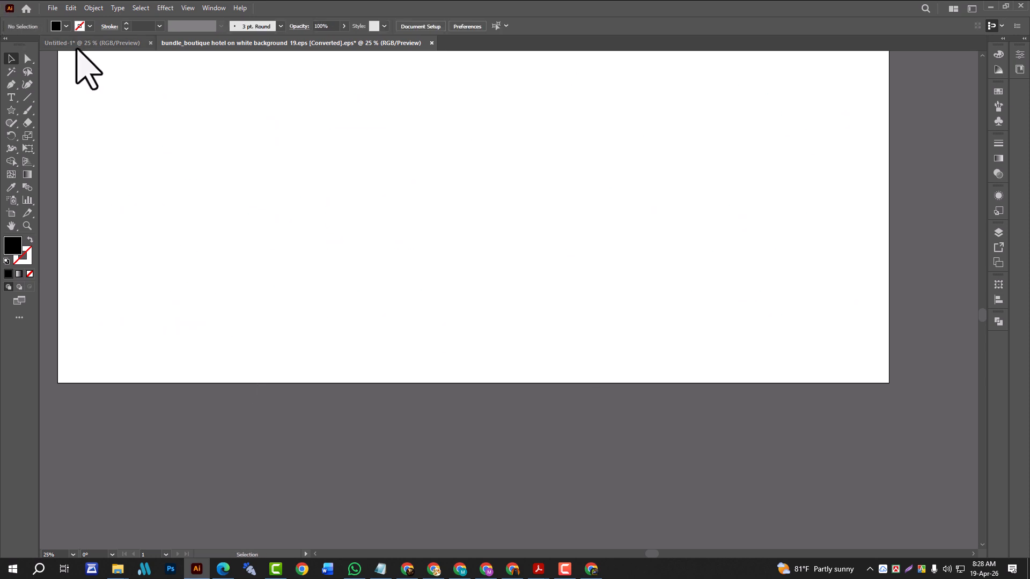
click(79, 44)
scroll(533, 216, down, 2)
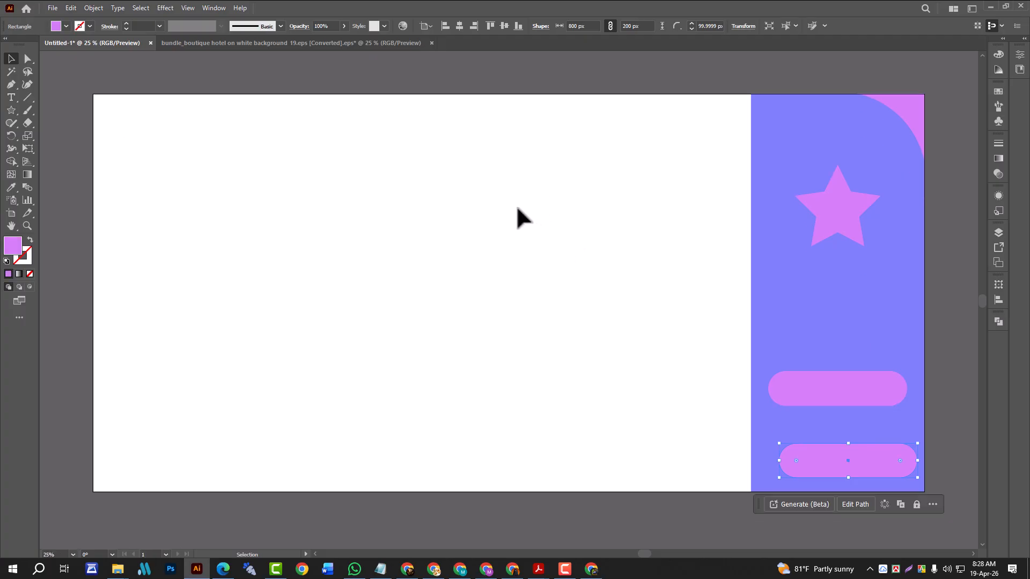
scroll(517, 214, down, 1)
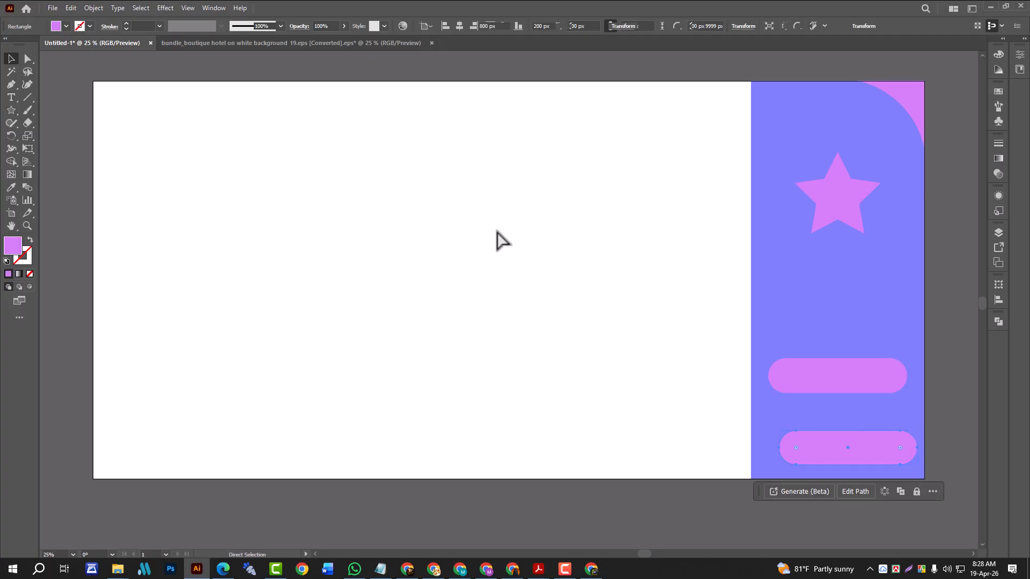
key(ctrl+v)
drag(636, 205, 631, 137)
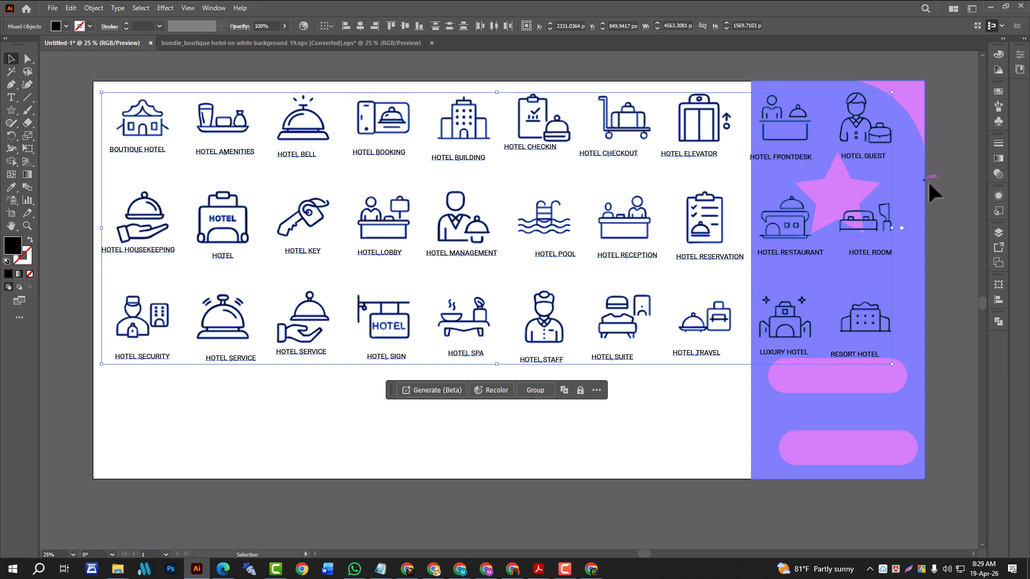
click(939, 198)
click(786, 142)
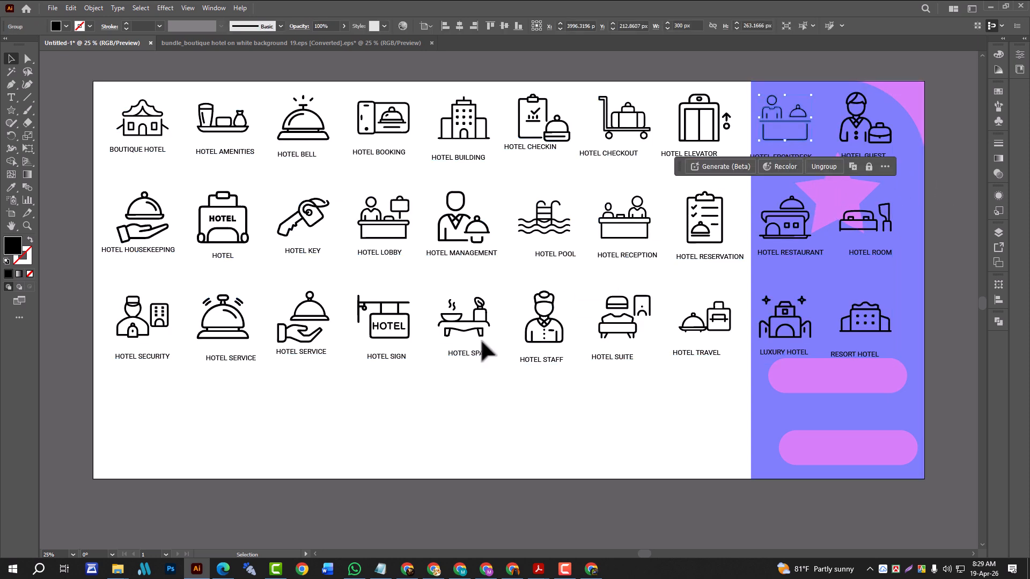
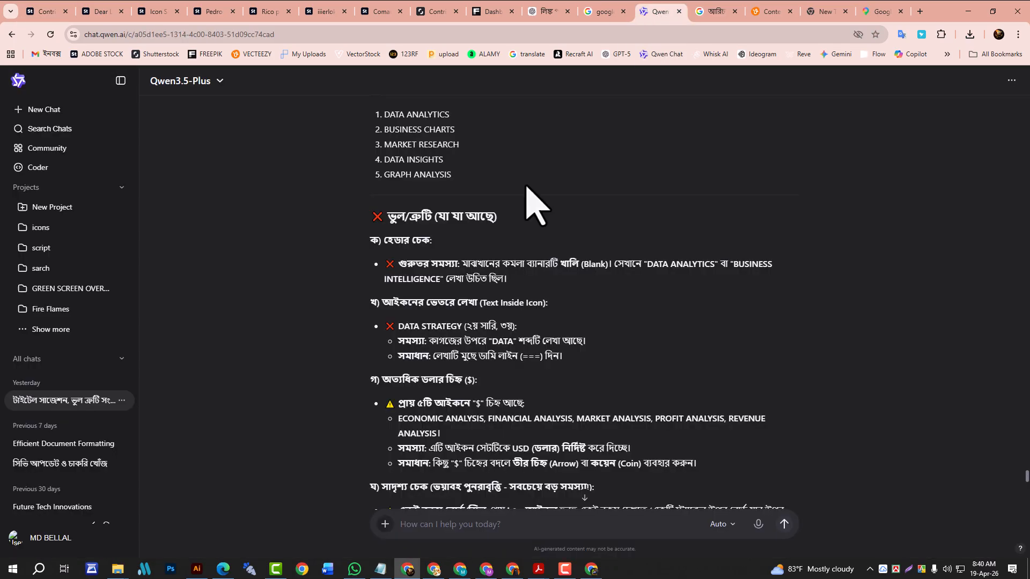
Attach Screenshot_82.jpg from the Lightshot folder at the end of the Qwen chat and send it for review
scroll(552, 299, down, 10)
scroll(553, 312, down, 5)
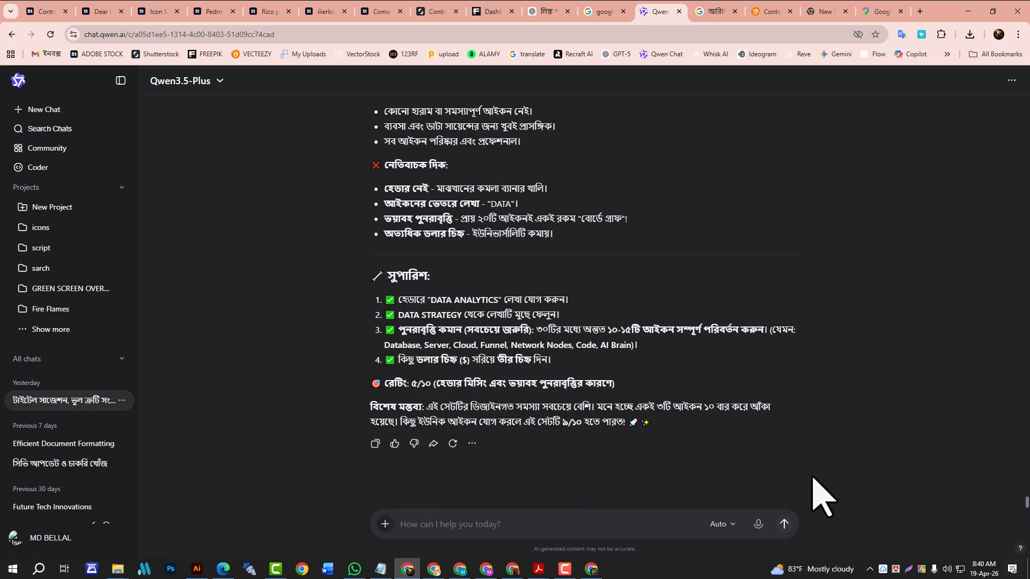
click(385, 525)
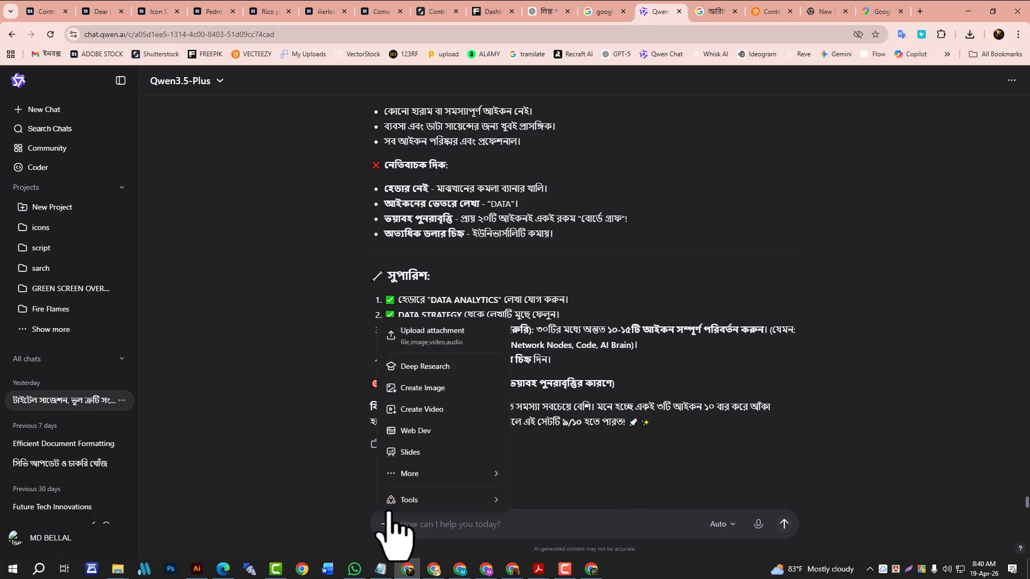
click(424, 338)
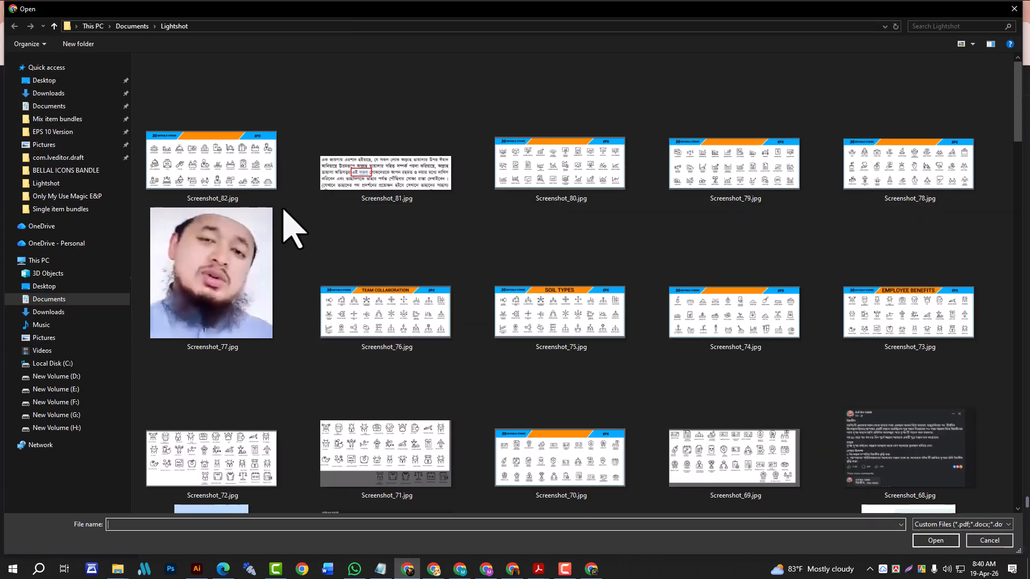
click(232, 173)
click(936, 540)
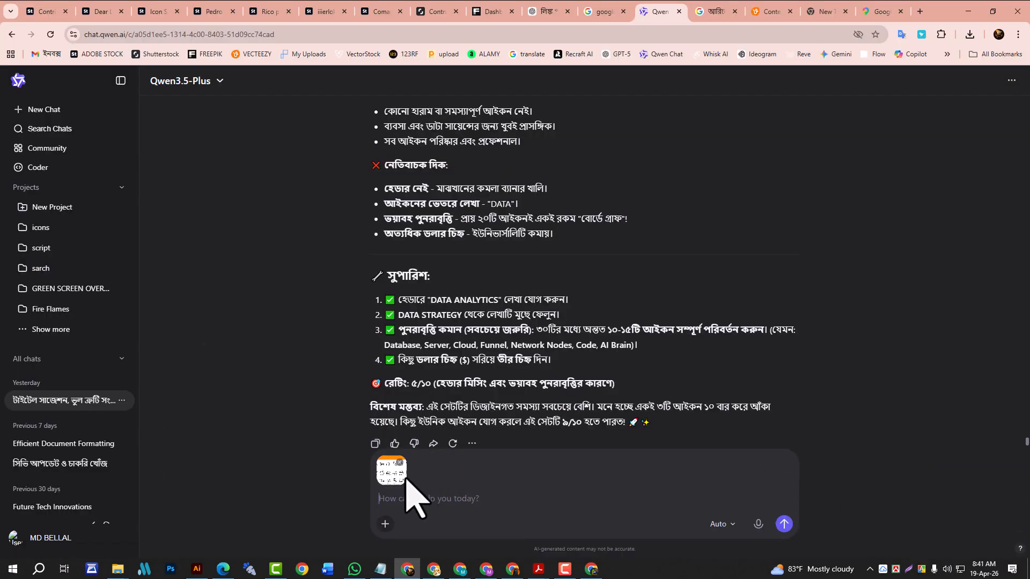
click(784, 524)
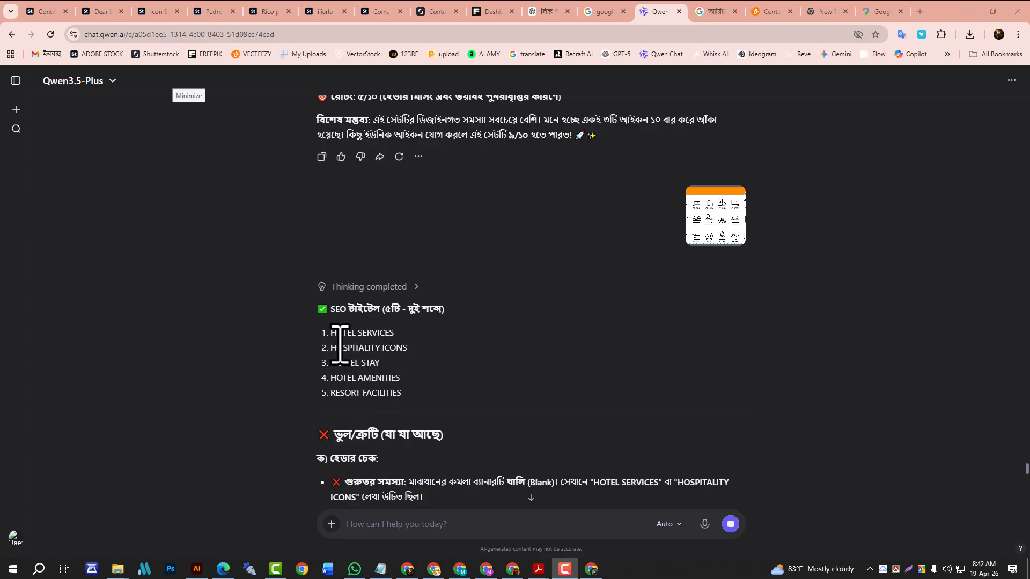
Copy the suggested title HOTEL SERVICES from Qwen's reply and paste it as new text on the orange banner in Illustrator
drag(331, 334, 396, 333)
key(ctrl+c)
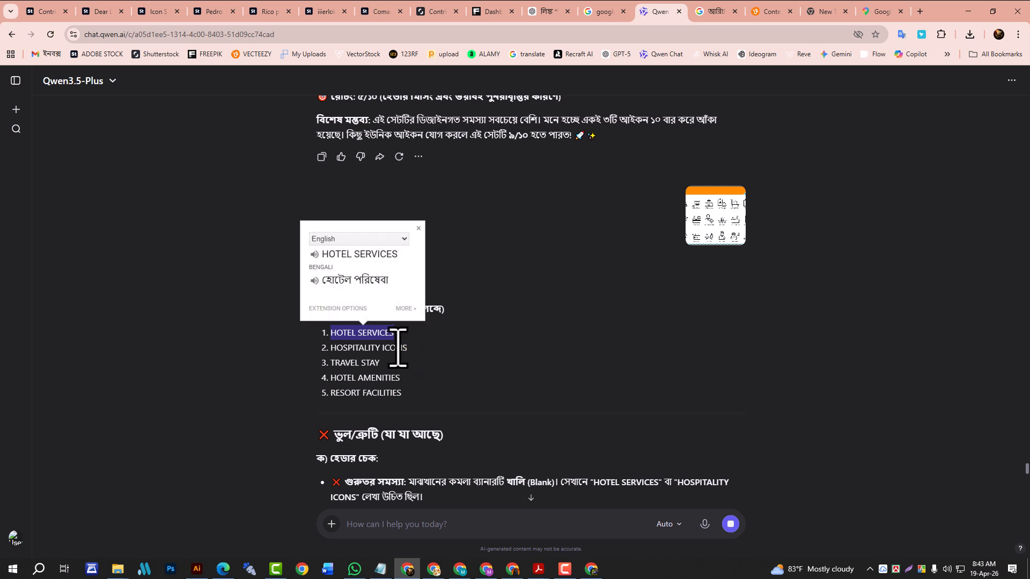
click(197, 569)
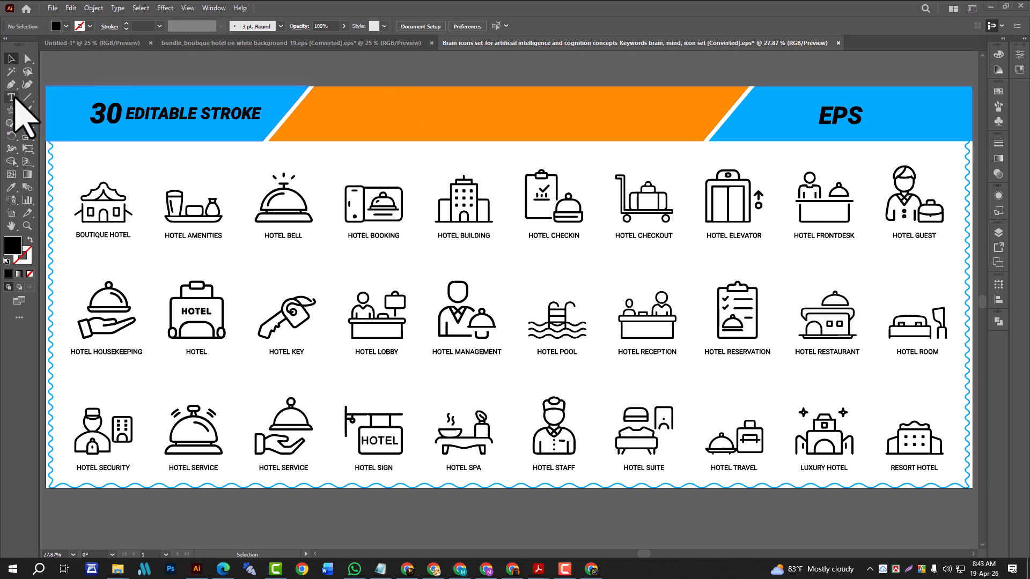
click(10, 97)
click(406, 111)
key(ctrl+v)
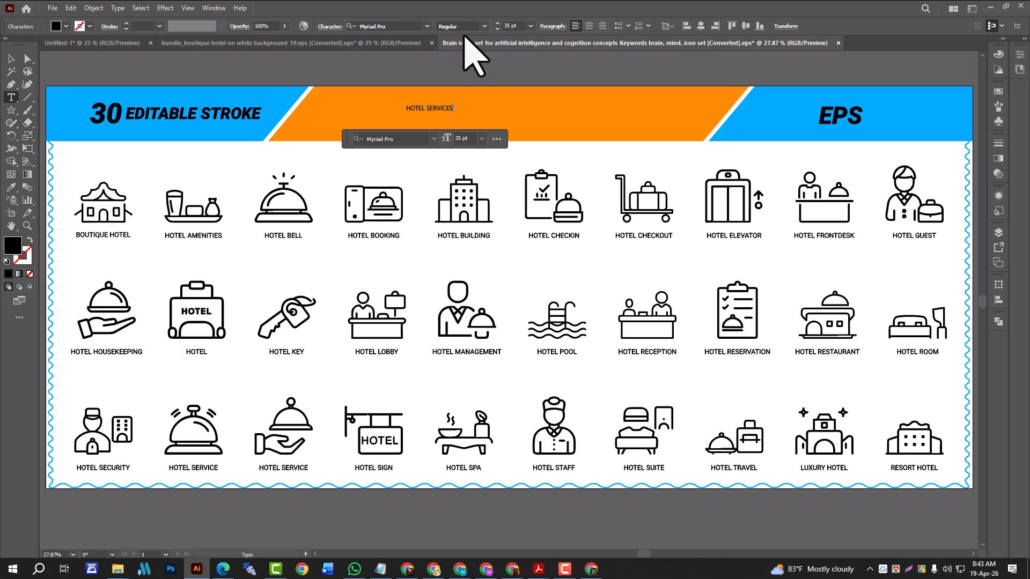
Try to format the HOTEL SERVICES title as Roboto Medium at 200 pt while its text is in editing mode
click(427, 26)
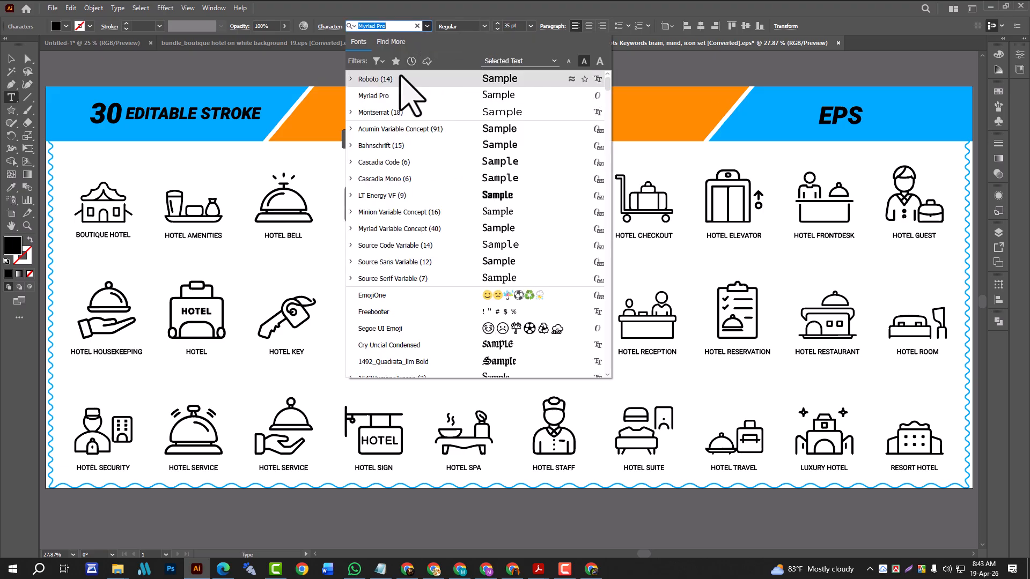
click(407, 74)
click(483, 26)
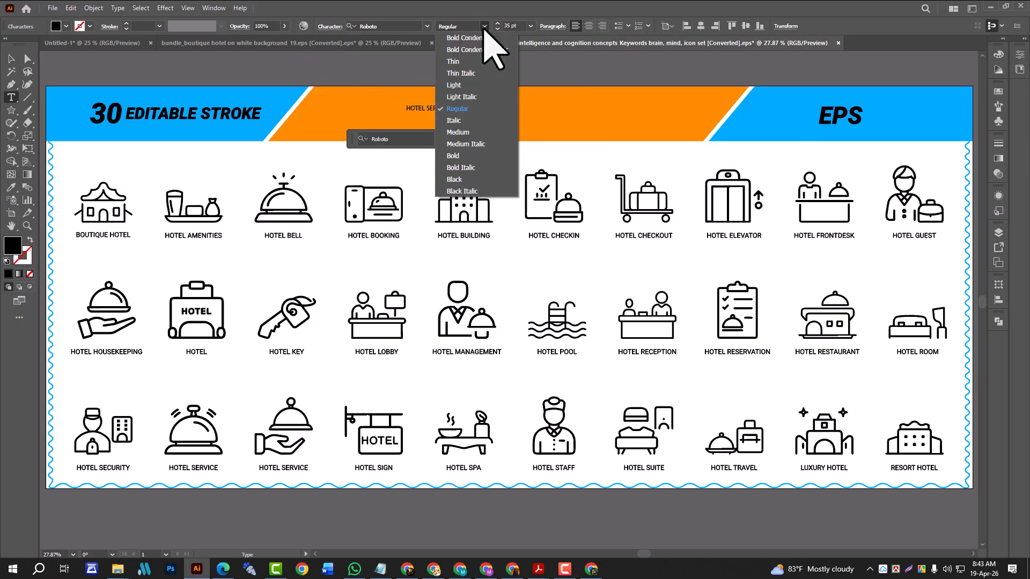
click(466, 133)
double_click(507, 26)
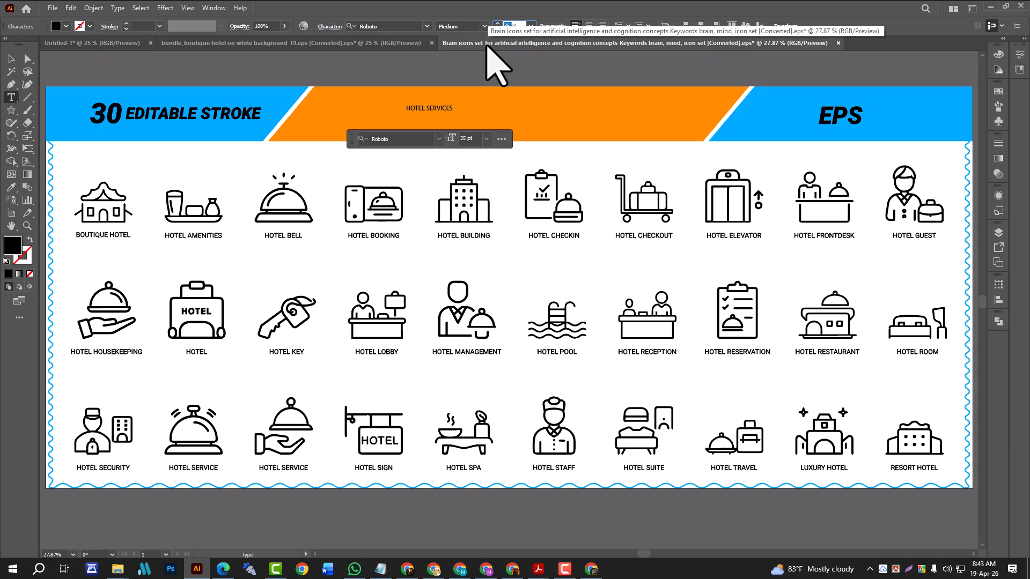
text(200pt)
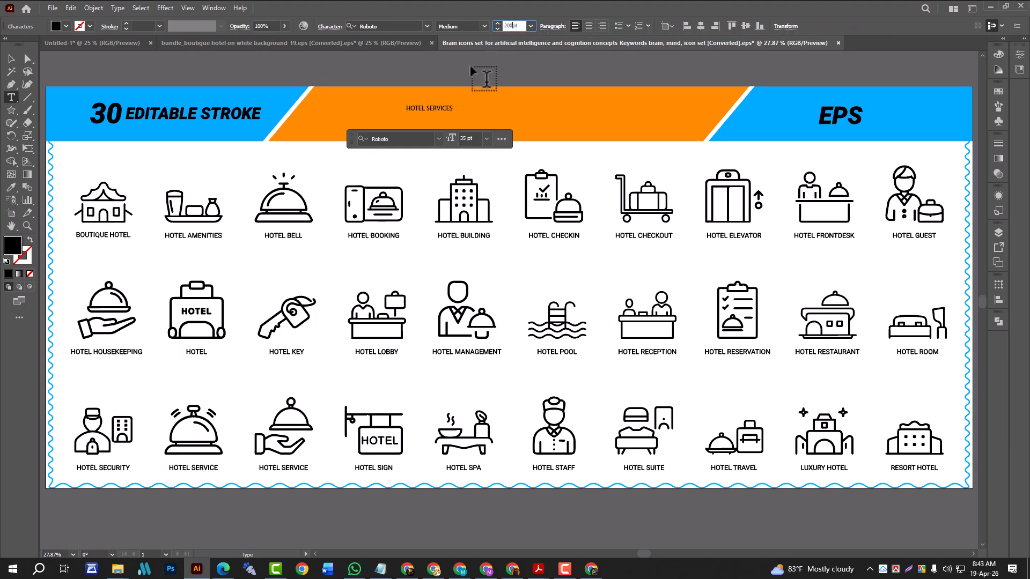
key(Return)
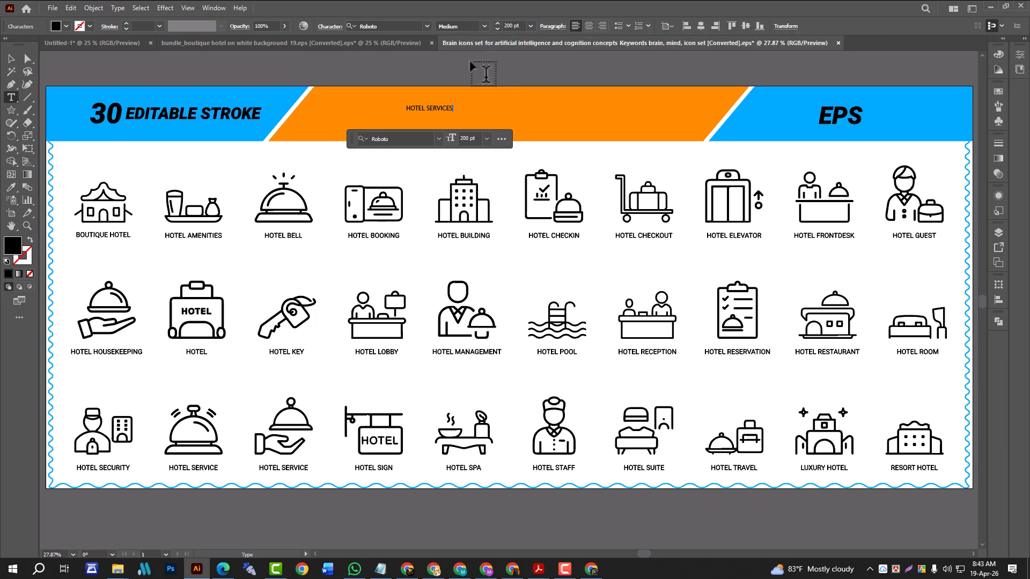
Select the HOTEL SERVICES title as an object and set its font to Roboto Medium at 200 pt
click(10, 58)
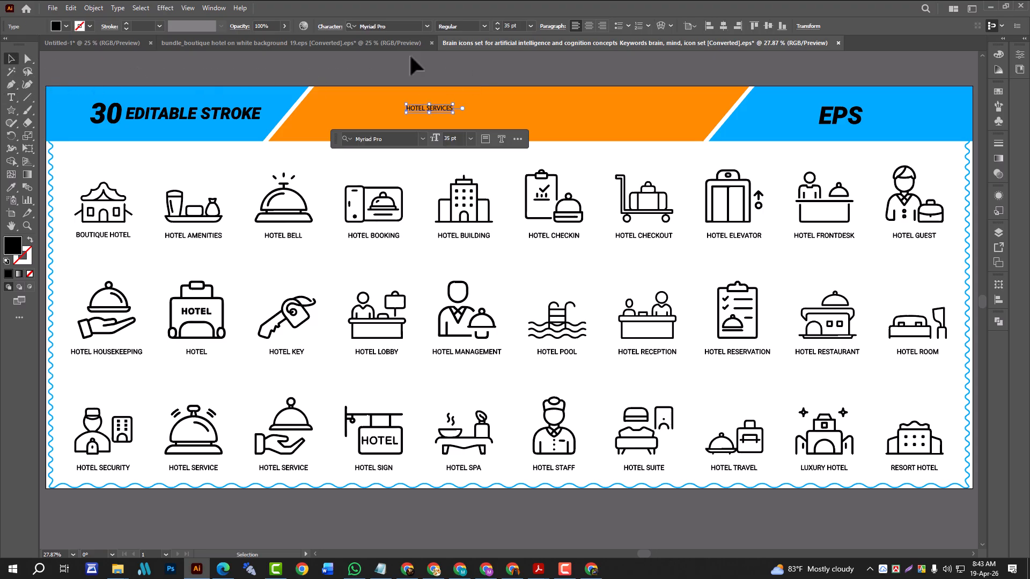
click(427, 26)
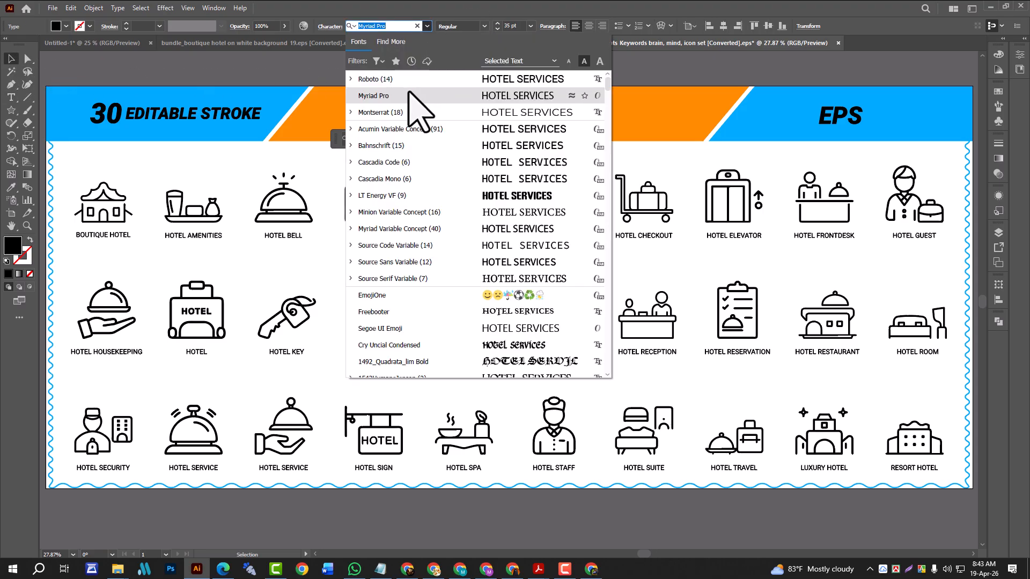
click(405, 81)
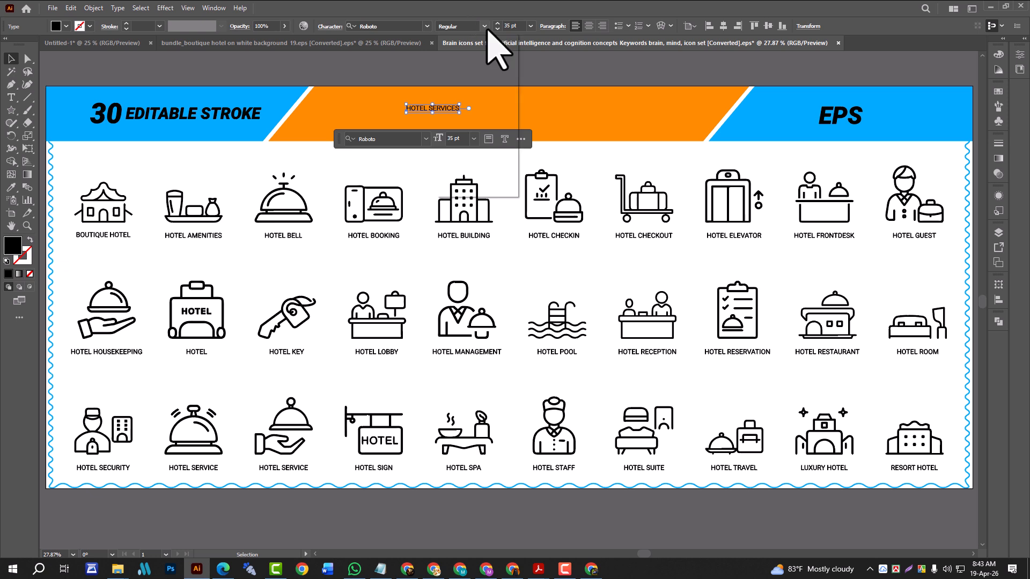
click(484, 26)
click(461, 132)
click(507, 26)
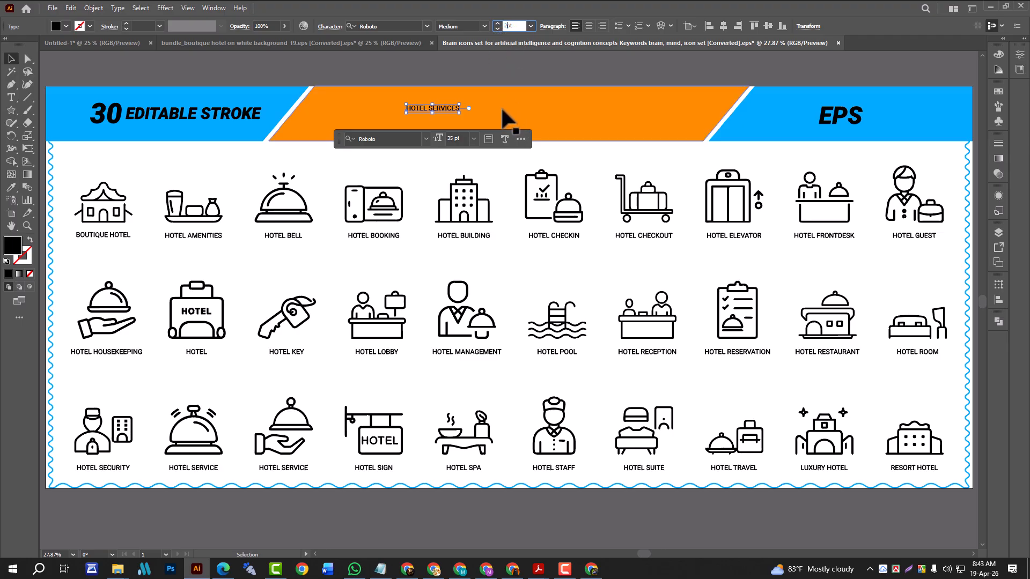
key(Return)
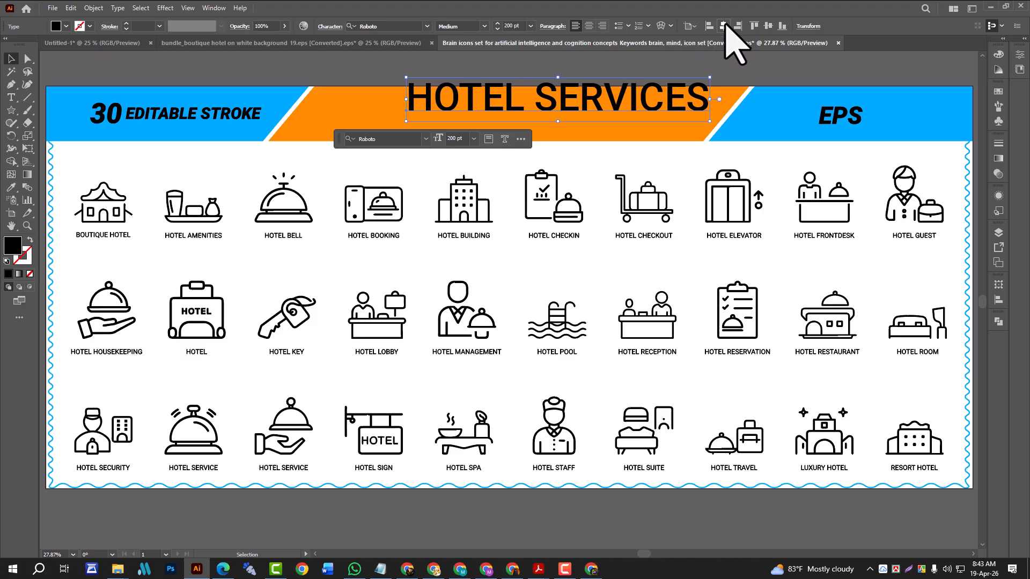
Align the HOTEL SERVICES title to the artboard's horizontal centre and top edge, and expand its object and fill into outlines
click(751, 26)
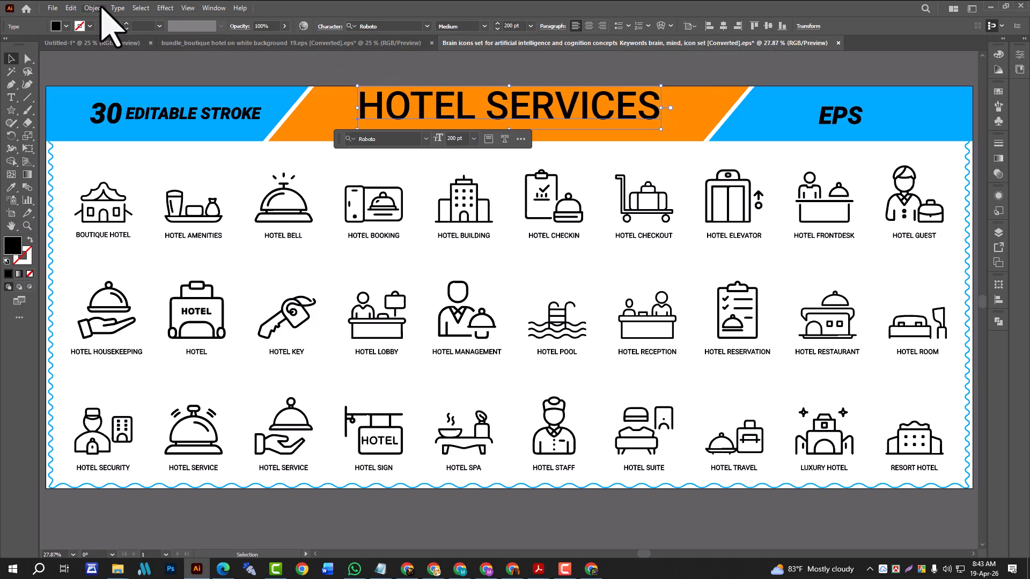
click(100, 7)
click(113, 145)
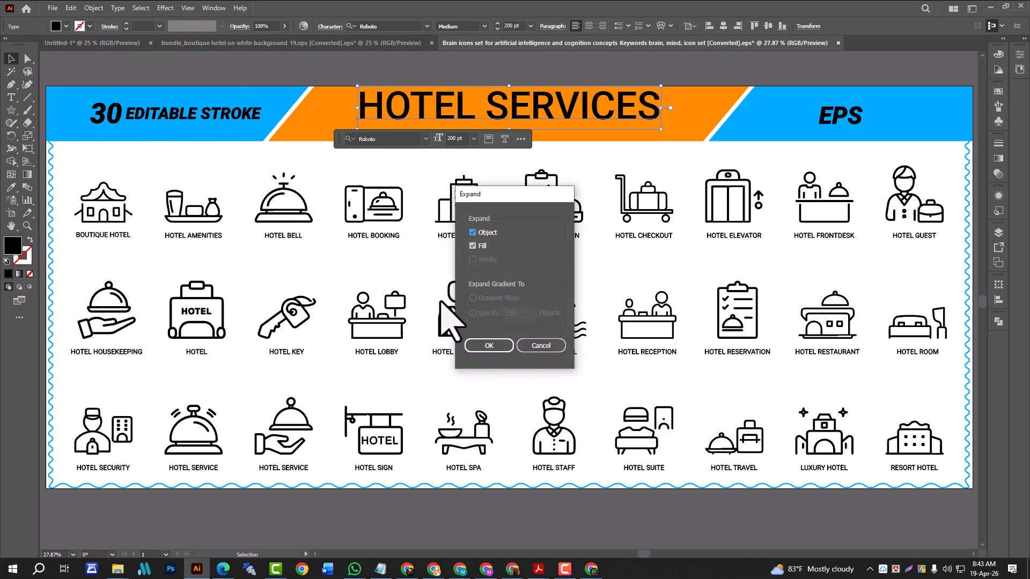
click(480, 344)
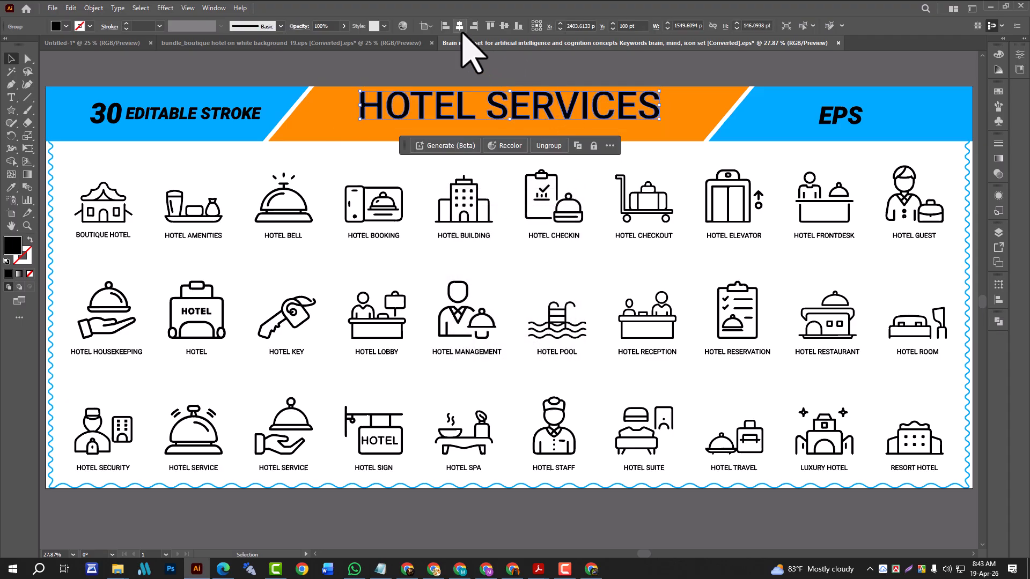
Align the outlined title to the artboard's horizontal centre and top, set its Y position to 143 pt, and deselect it
click(490, 25)
click(626, 26)
double_click(626, 25)
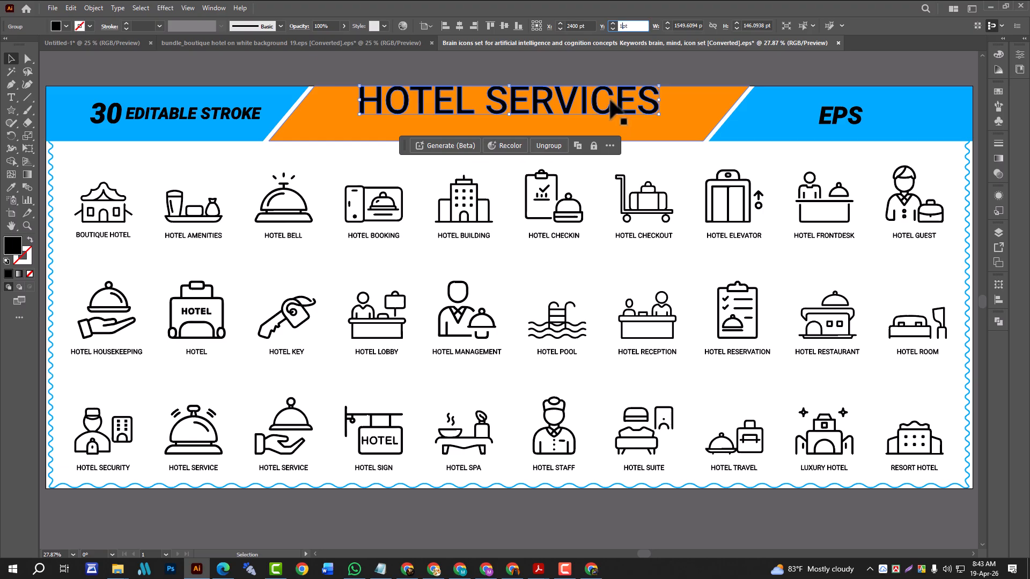
text(143)
key(Return)
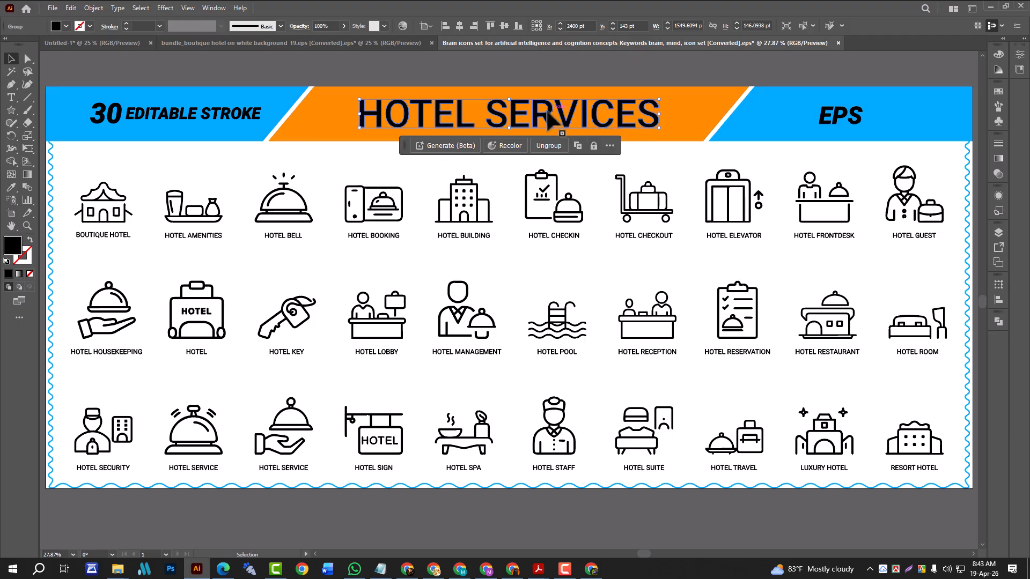
click(548, 76)
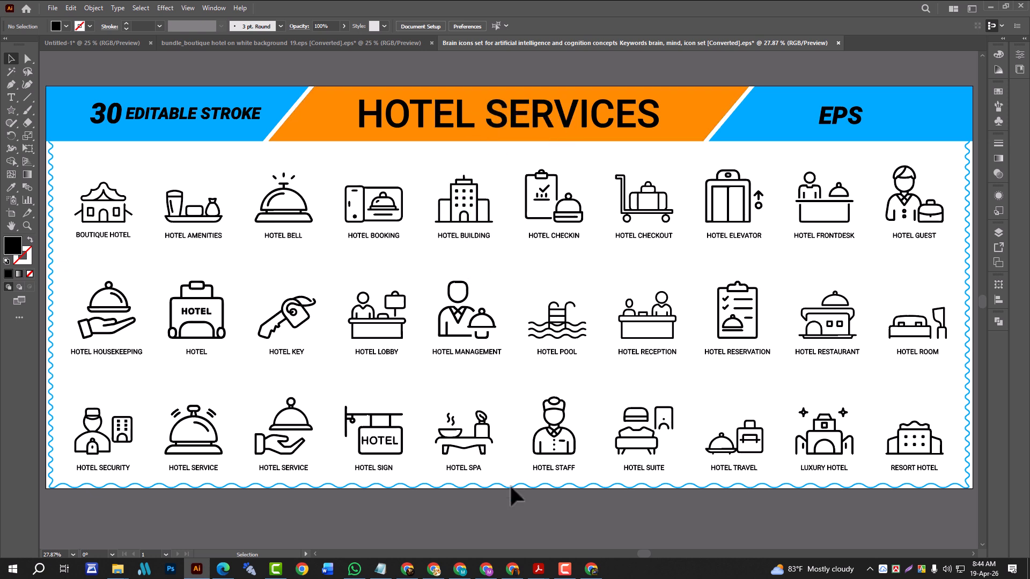
Review Qwen's feedback on the header, the text inside icons and the name mismatches, comparing it with the icons in Illustrator
click(407, 569)
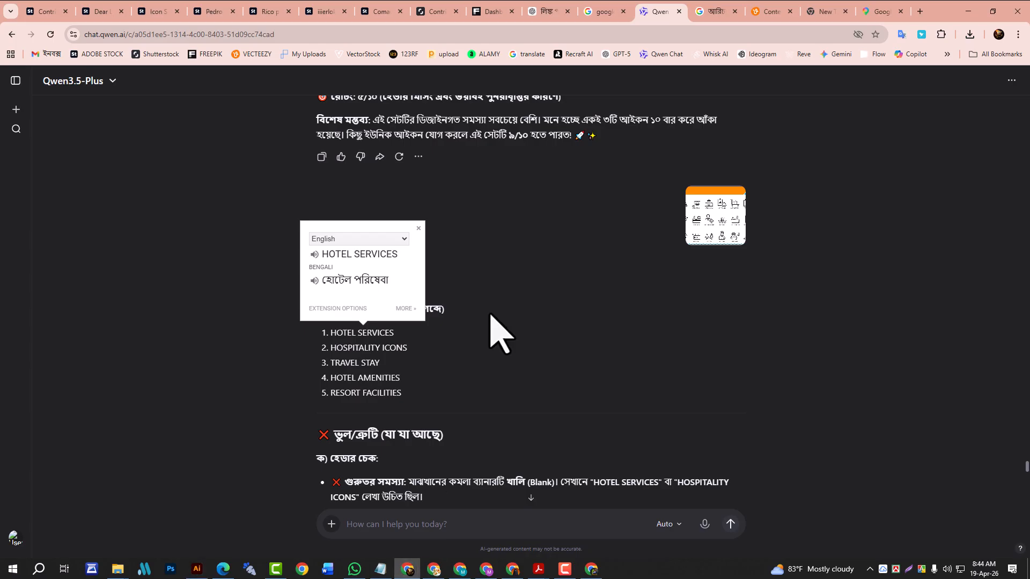
click(621, 266)
scroll(414, 338, down, 2)
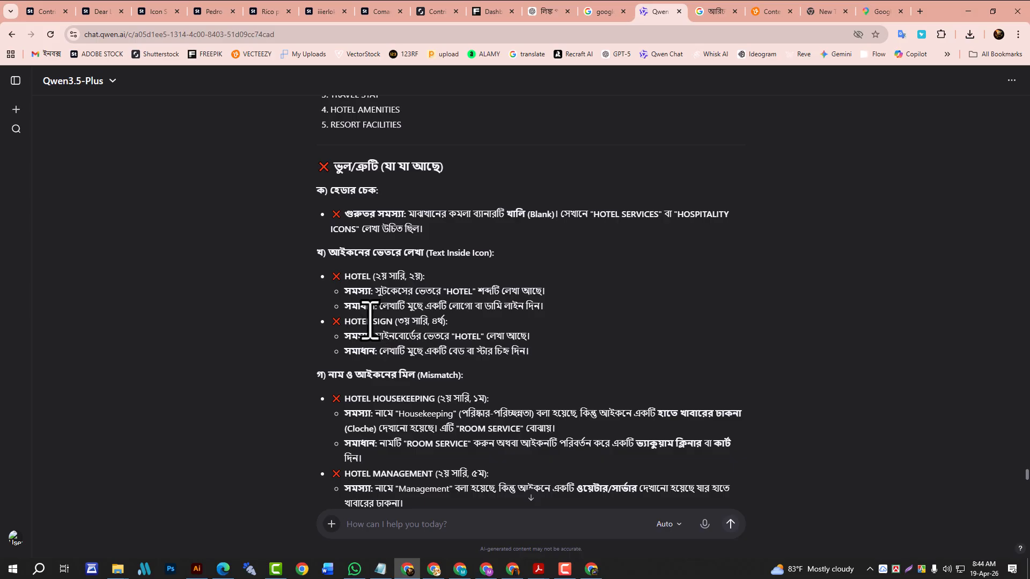
scroll(368, 311, down, 2)
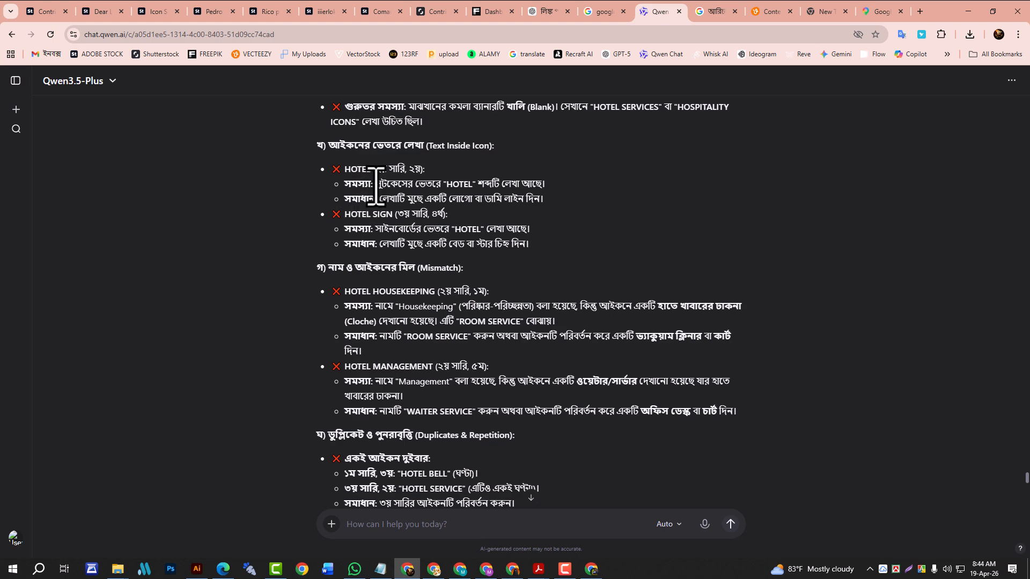
click(197, 570)
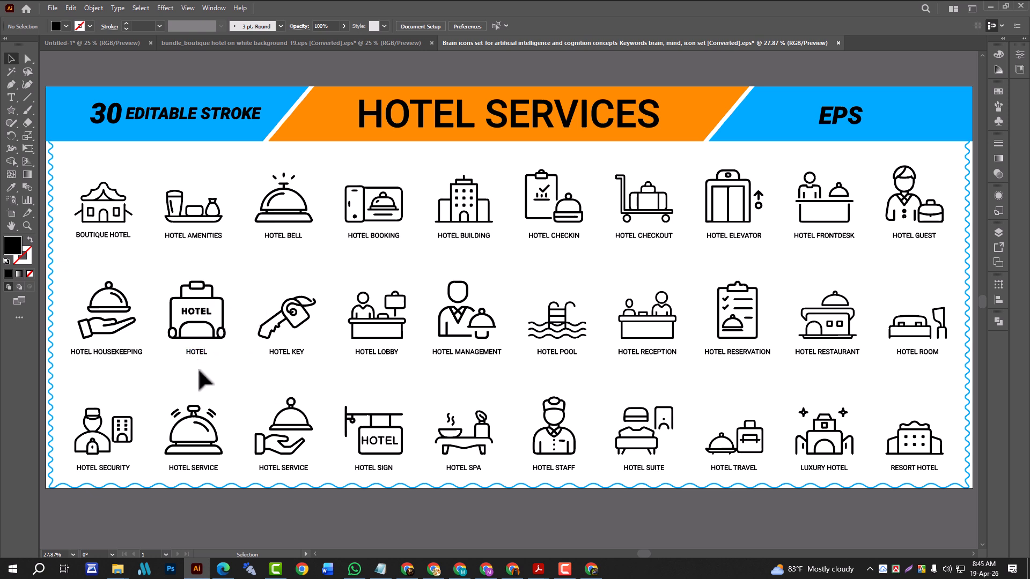
click(408, 569)
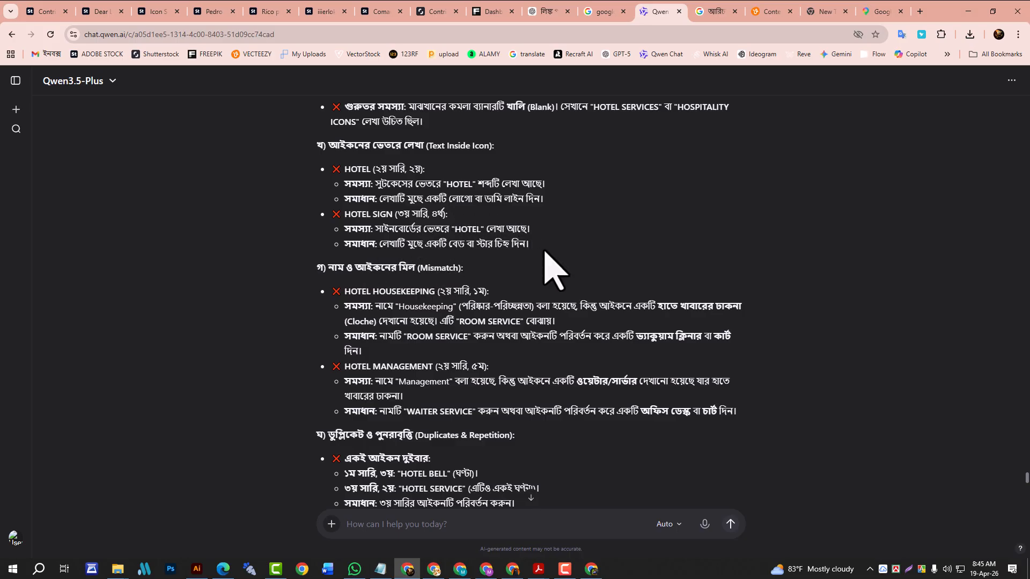
click(202, 572)
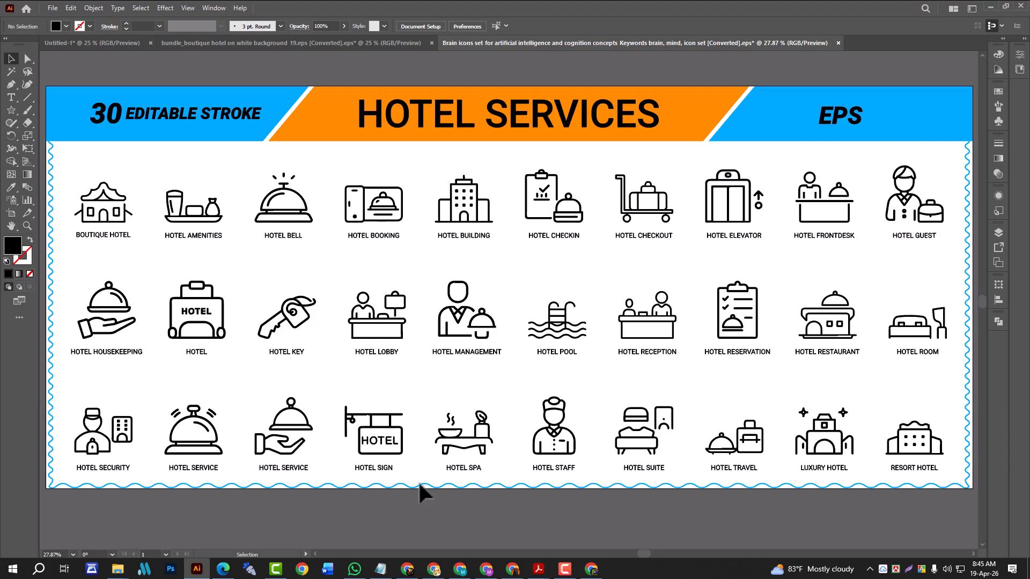
mouse_move(412, 573)
click(412, 530)
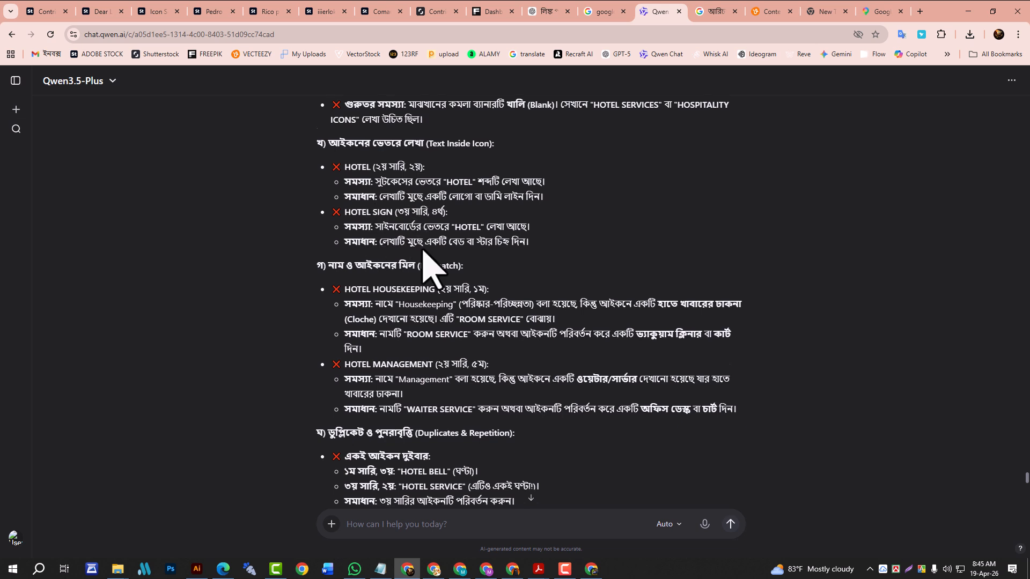
Copy the suggested replacement name ROOM SERVICE from Qwen's feedback on the HOTEL HOUSEKEEPING icon
scroll(472, 230, down, 2)
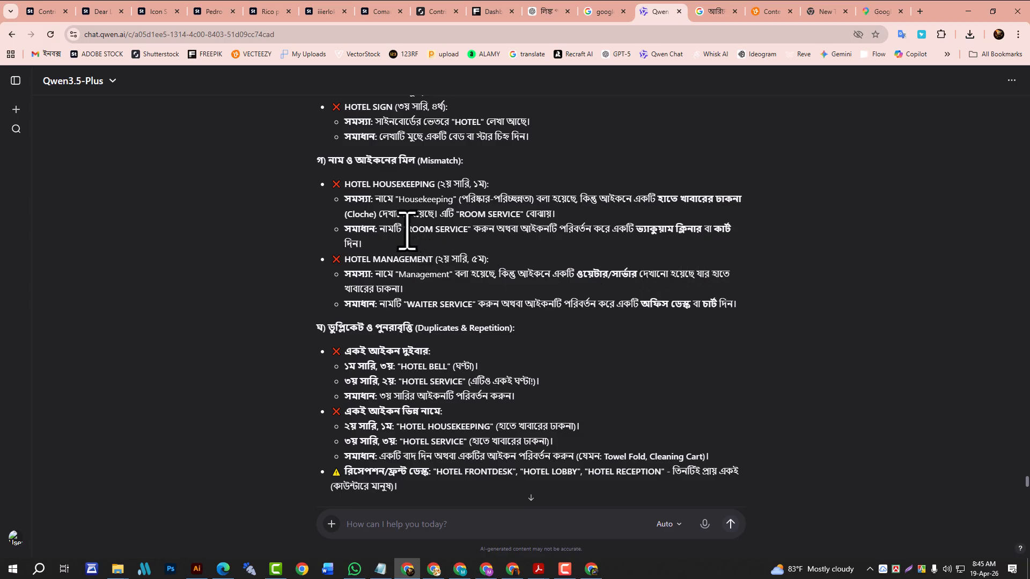
drag(410, 230, 471, 232)
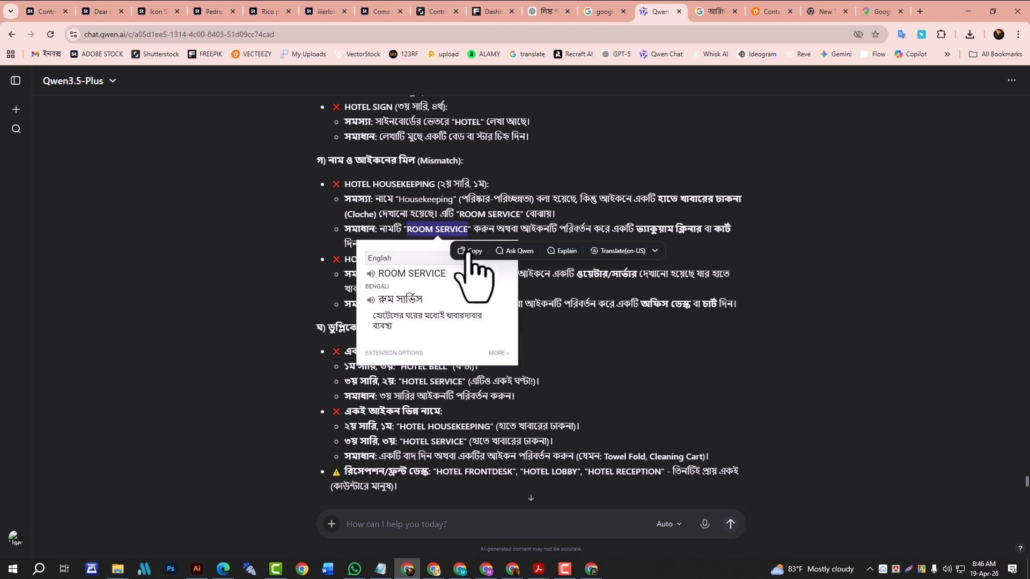
click(474, 254)
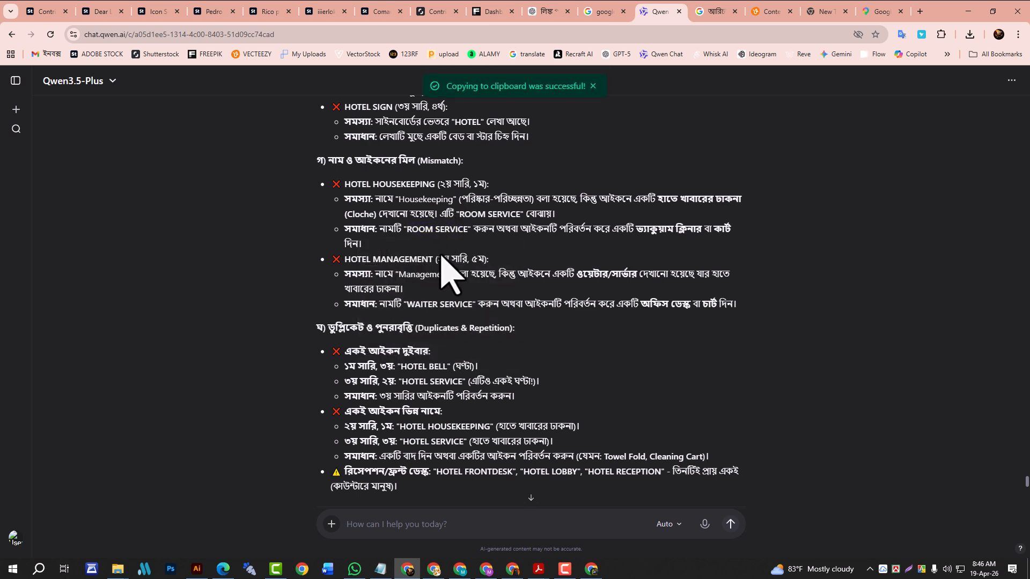